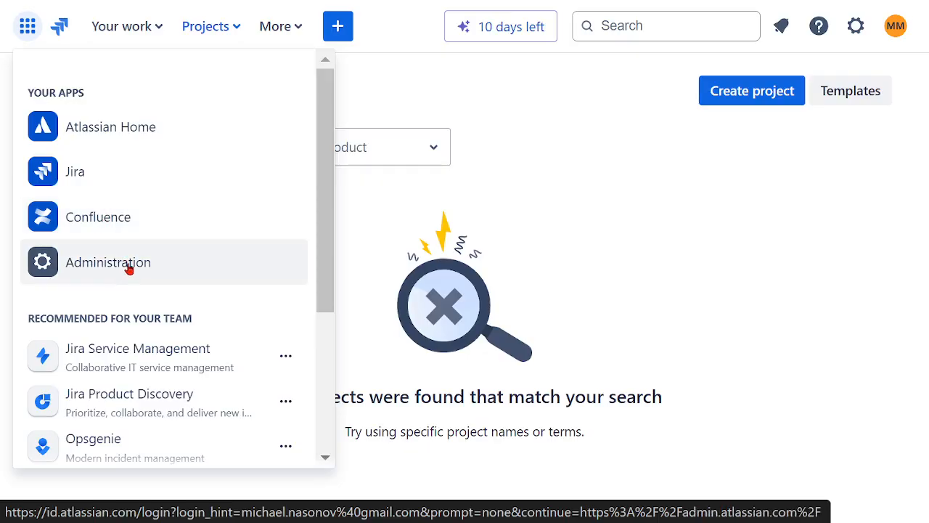
# - Look through the list of available and recommended Atlassian apps
pyautogui.scroll(-3, 128, 267)
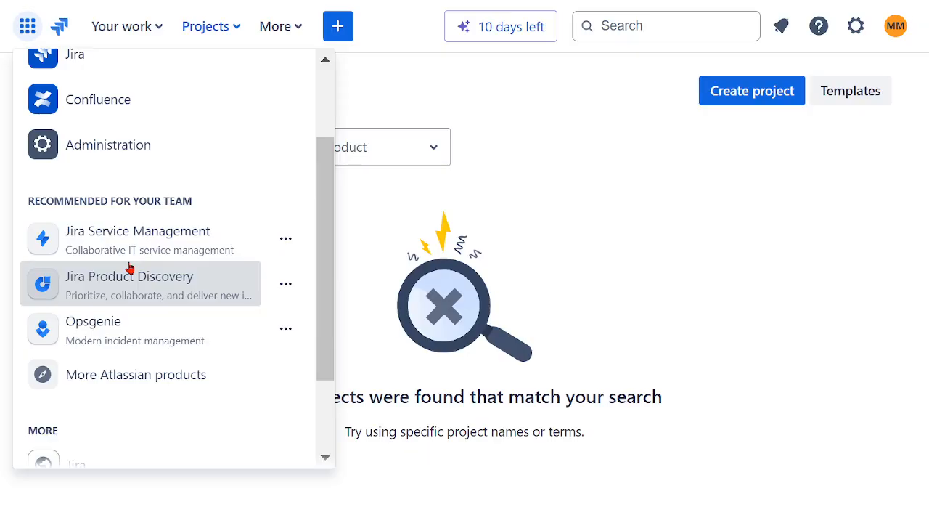
pyautogui.scroll(-3, 195, 239)
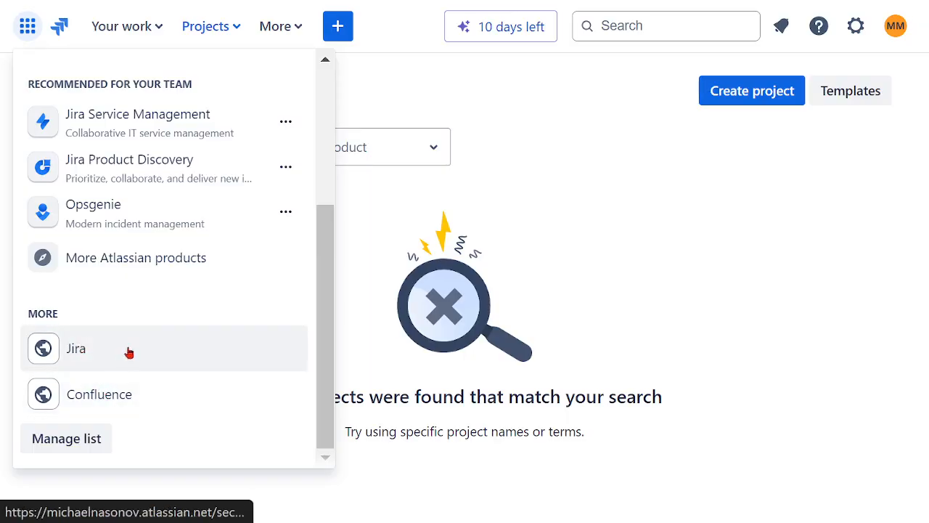
pyautogui.click(620, 283)
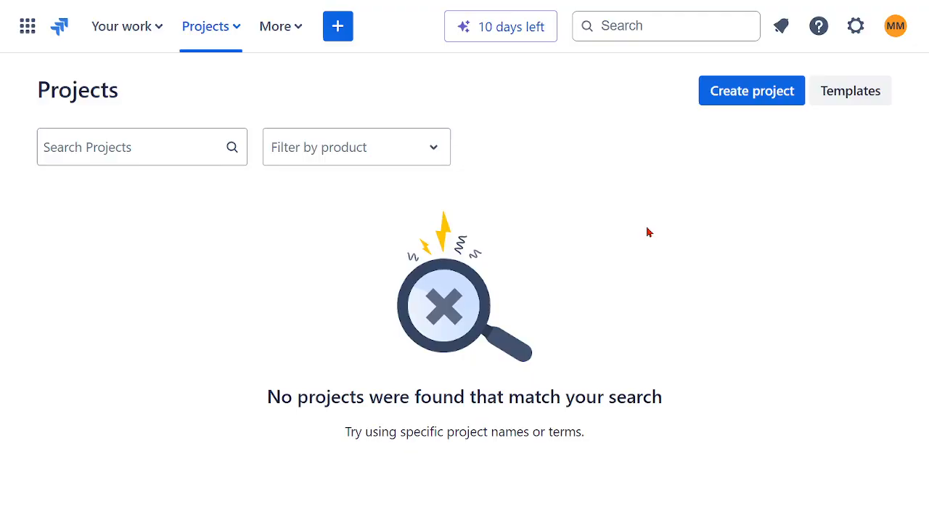
# - Check the work items assigned to the current account and the recent projects and project options
pyautogui.click(160, 34)
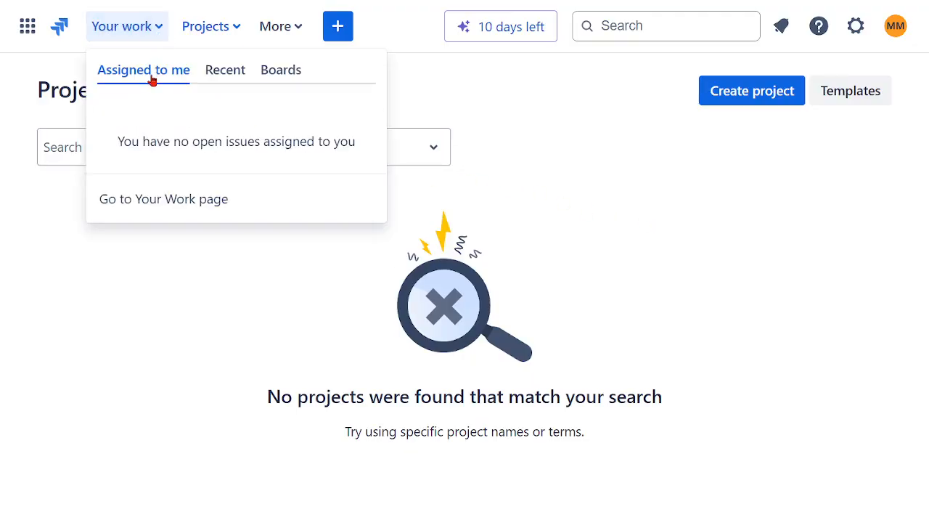
pyautogui.click(508, 158)
pyautogui.click(240, 32)
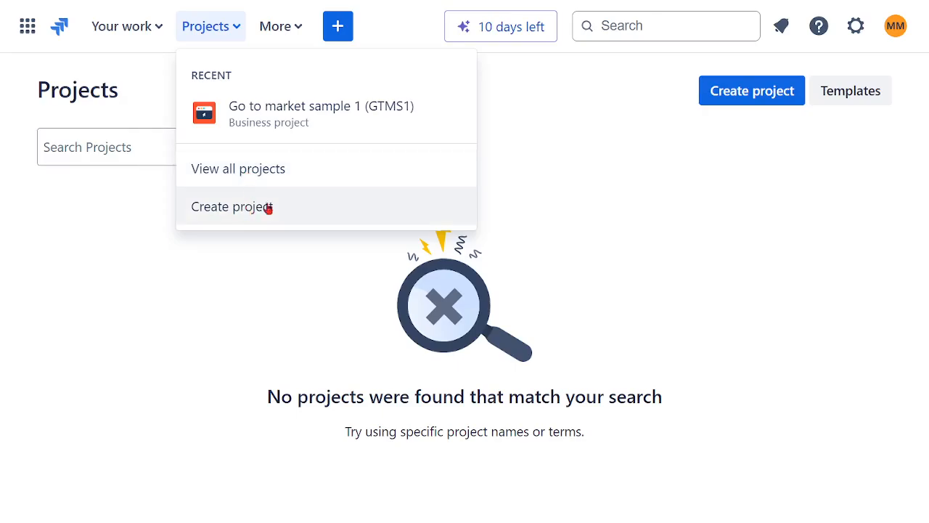
pyautogui.click(549, 205)
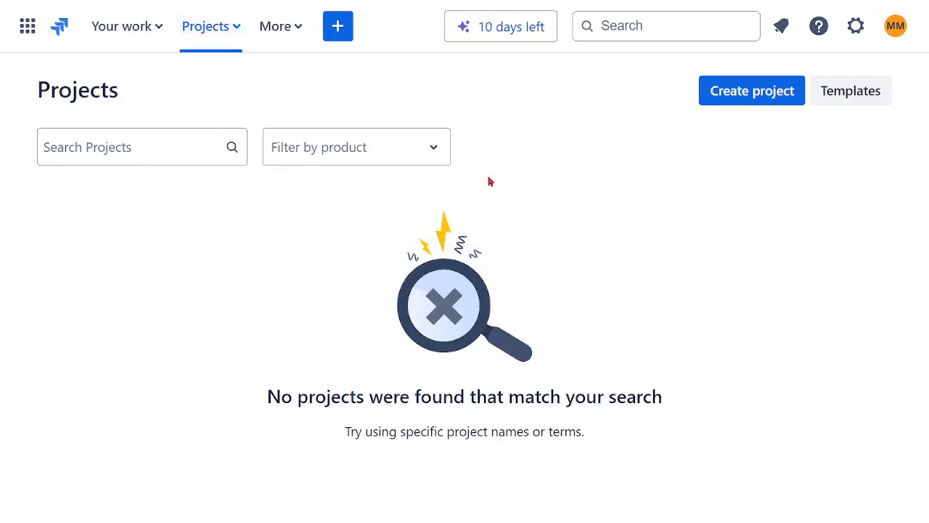
# - Examine the additional navigation options for filters, dashboards, teams, plans and apps
pyautogui.click(296, 30)
pyautogui.click(296, 80)
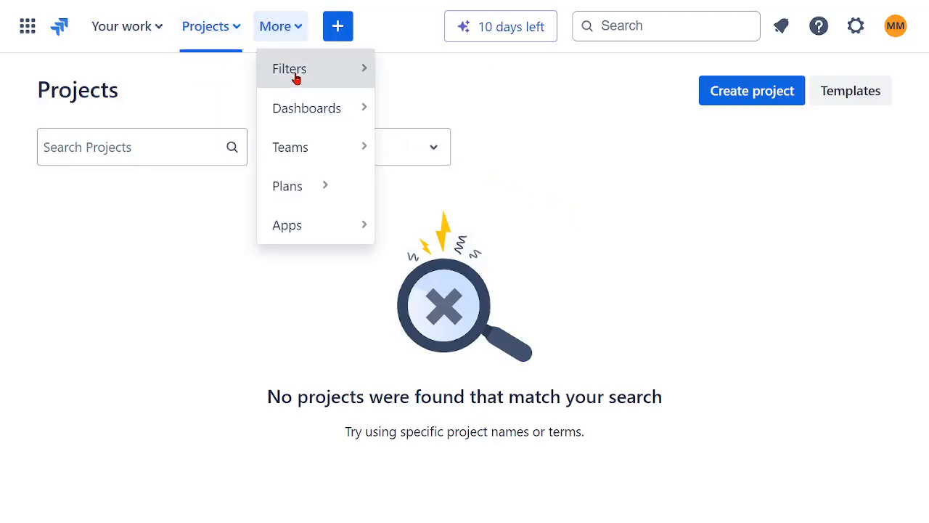
pyautogui.click(305, 109)
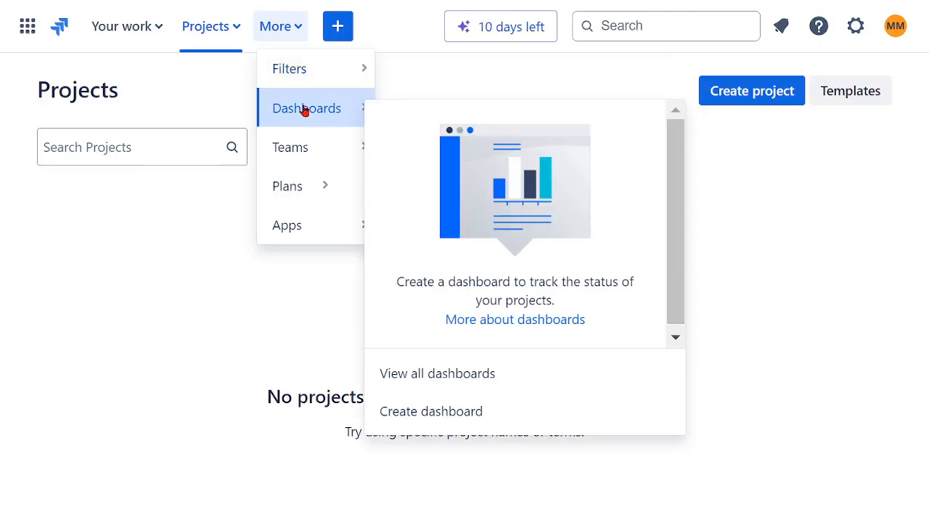
pyautogui.click(309, 150)
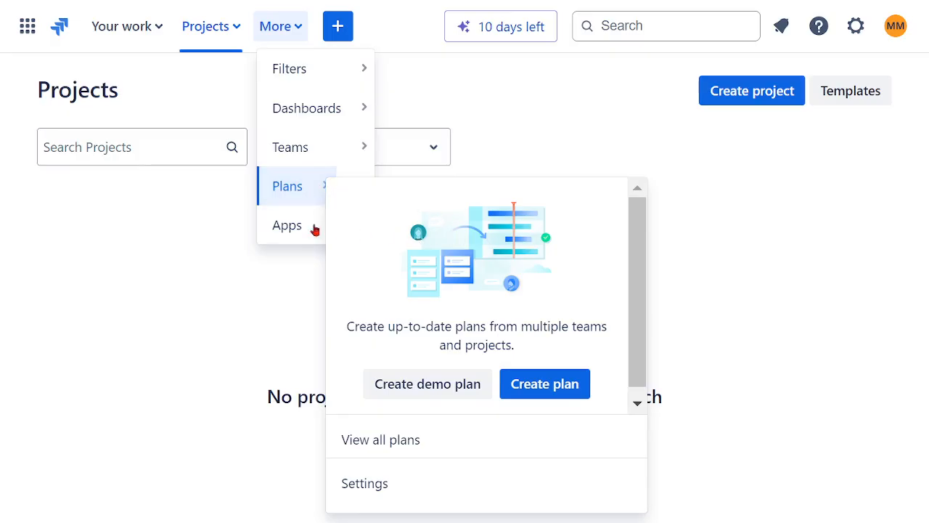
pyautogui.moveTo(292, 232)
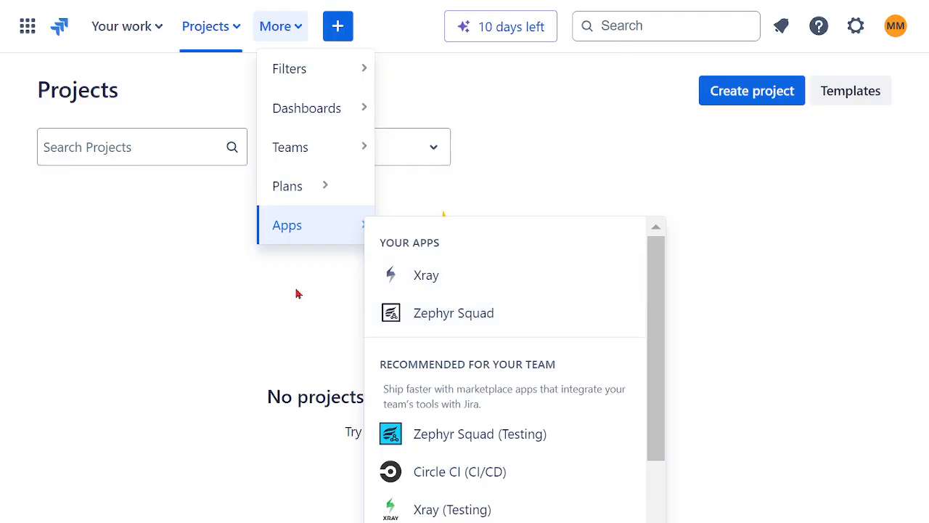
pyautogui.click(430, 101)
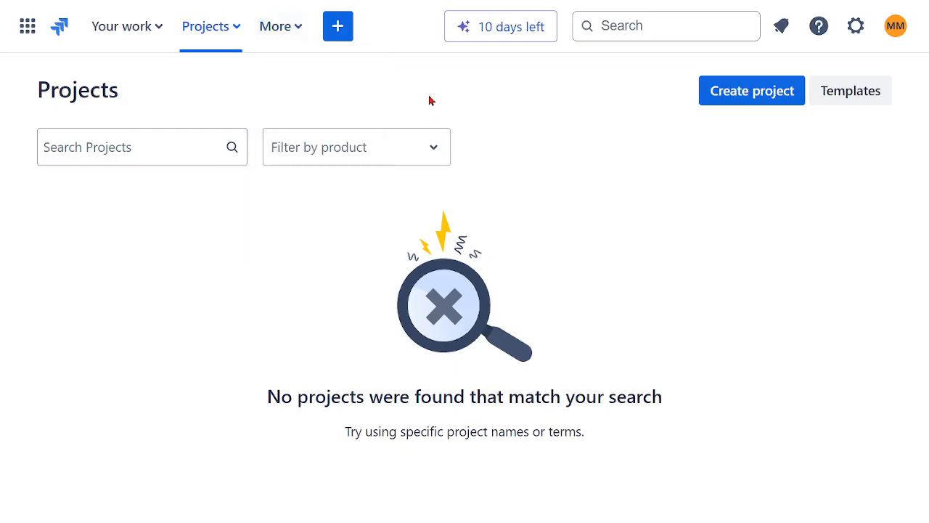
# - Examine the Project and Issue type fields of the new issue form and cancel without creating an issue
pyautogui.click(338, 29)
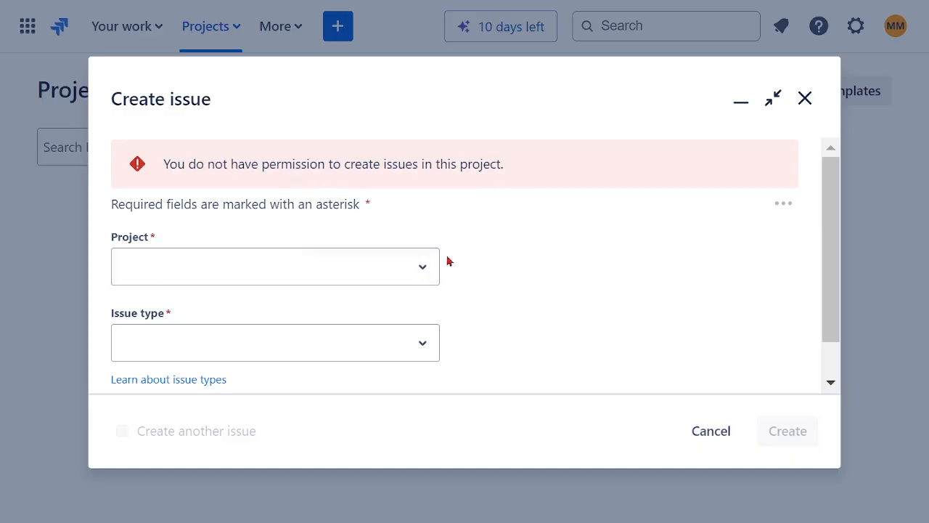
pyautogui.click(427, 273)
pyautogui.click(531, 285)
pyautogui.click(429, 347)
pyautogui.click(663, 286)
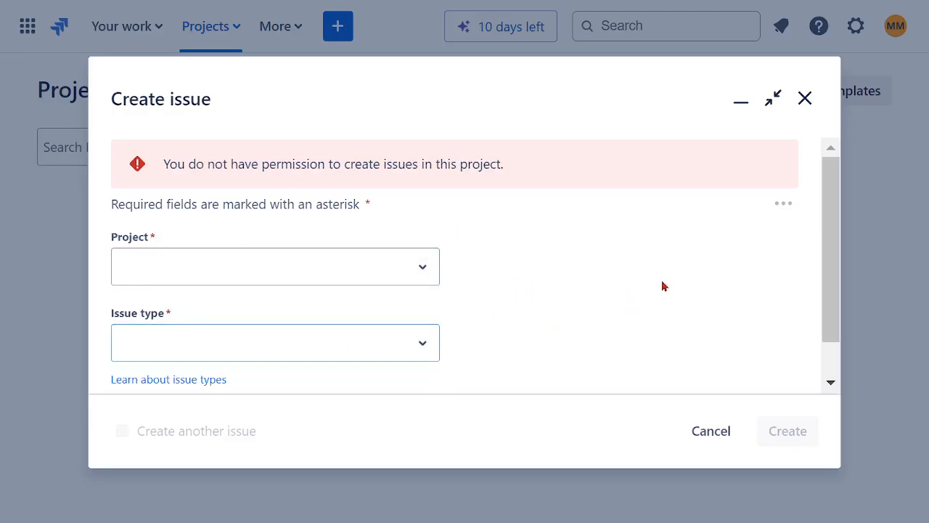
pyautogui.click(716, 438)
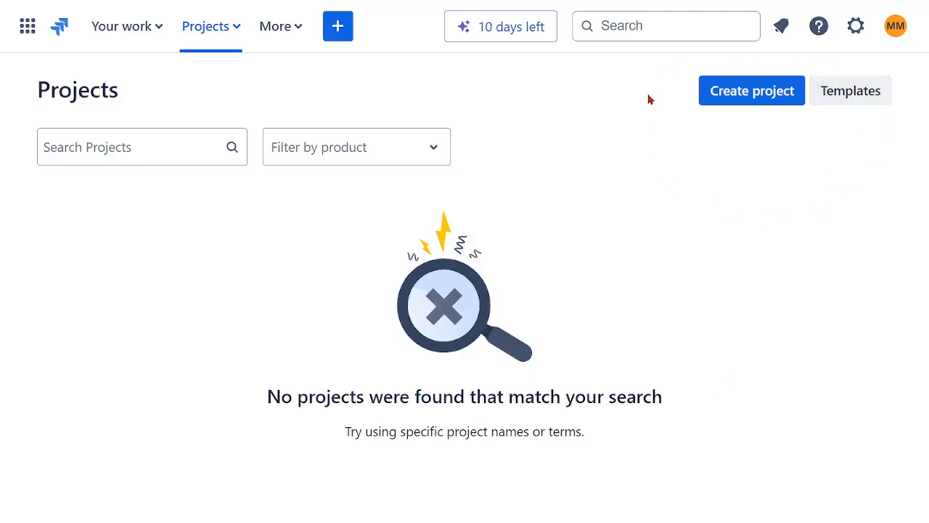
# - Preview the suggested project templates, including Work requests and Customer service, and close the preview
pyautogui.click(849, 95)
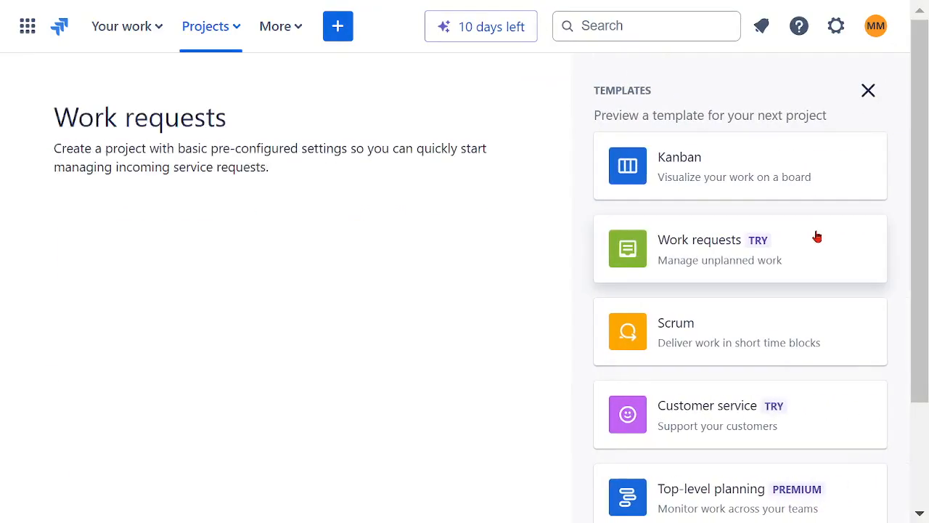
pyautogui.click(750, 185)
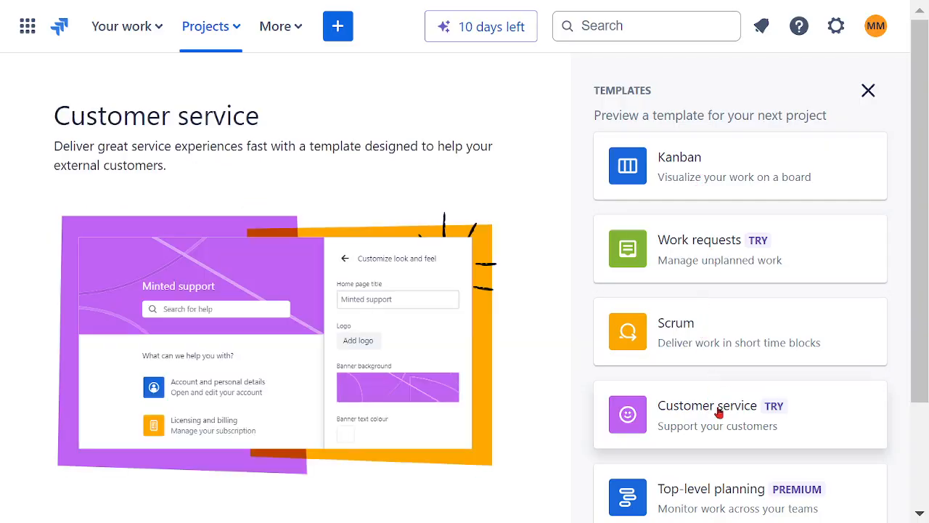
pyautogui.scroll(-2, 716, 408)
pyautogui.scroll(2, 742, 413)
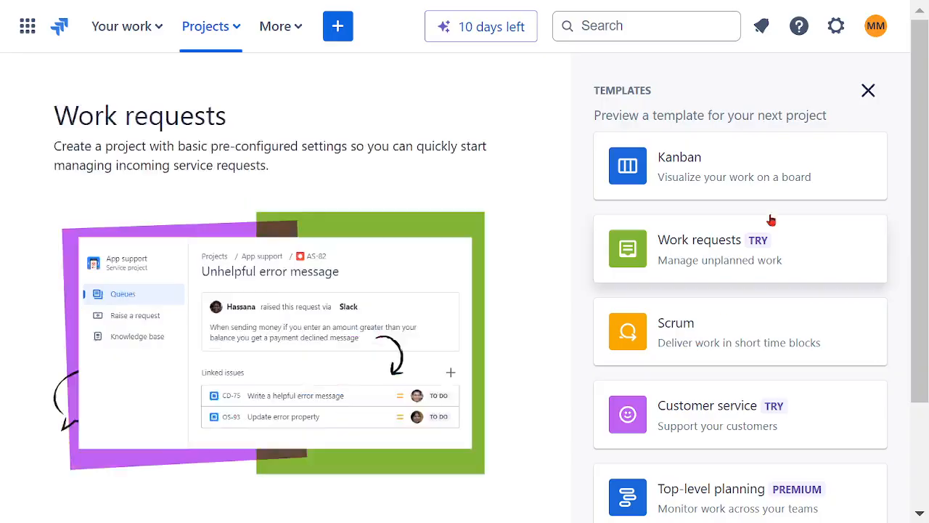
pyautogui.click(868, 90)
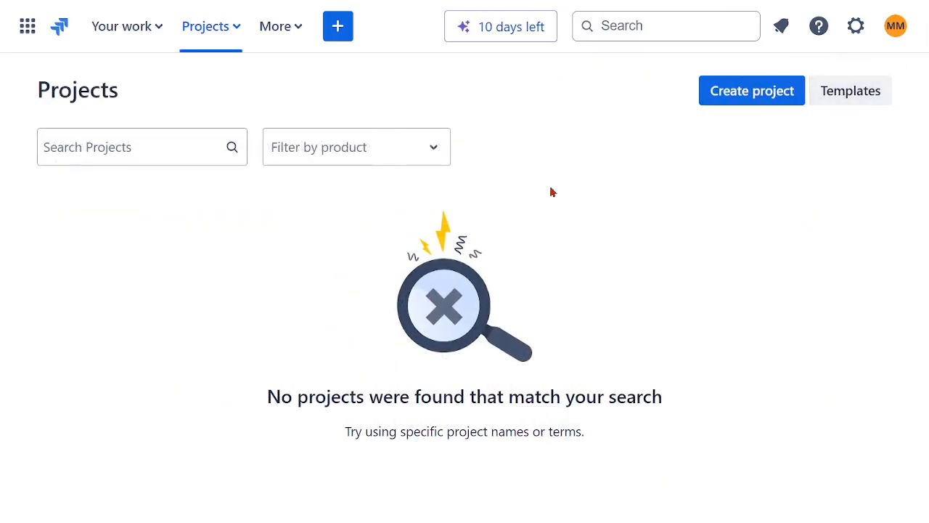
# - Start creating a project and show the templates in the Software development category
pyautogui.click(753, 98)
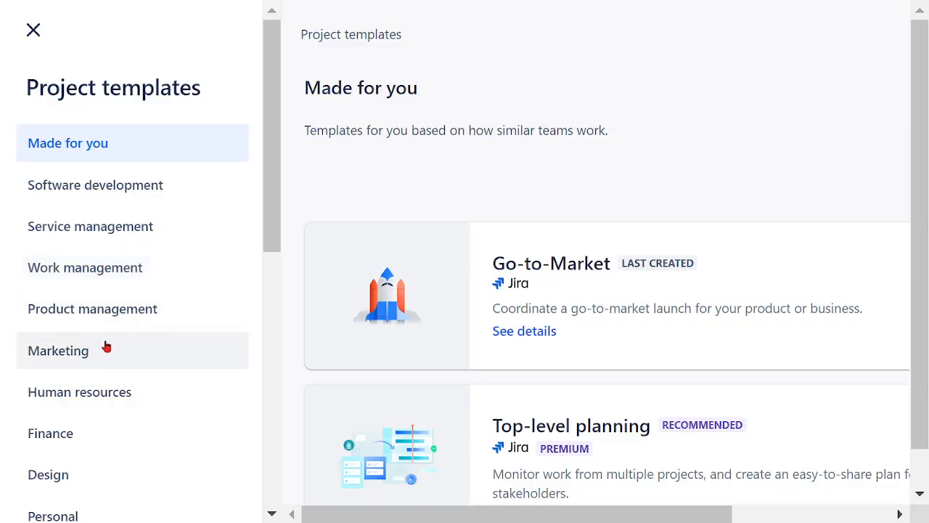
pyautogui.scroll(-3, 106, 346)
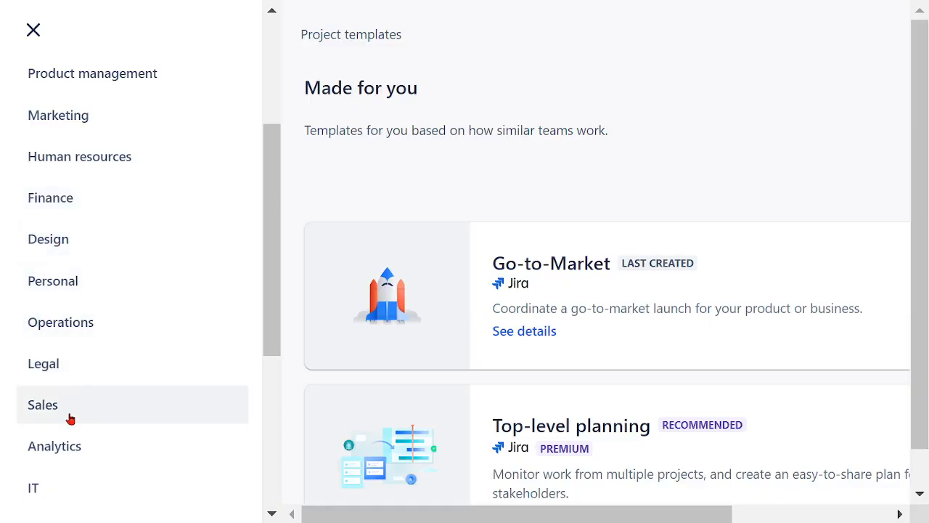
pyautogui.scroll(-3, 75, 416)
pyautogui.scroll(6, 80, 414)
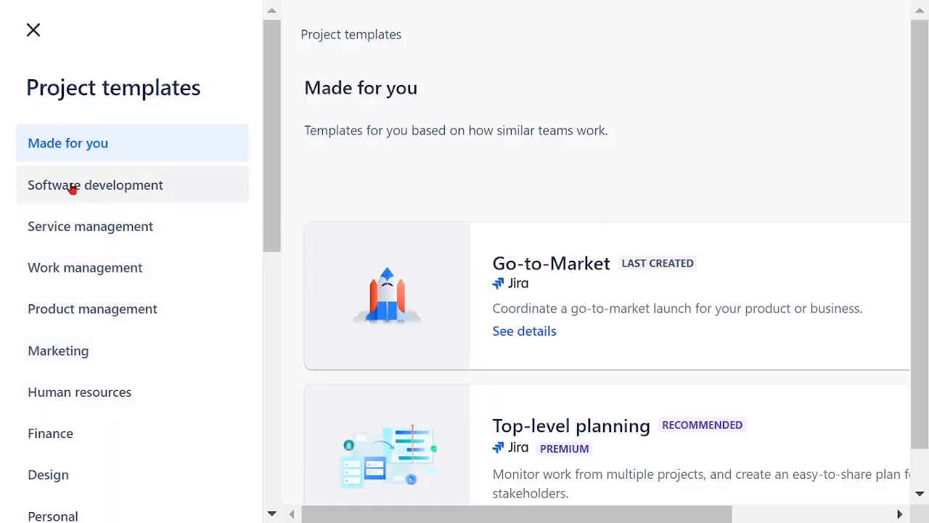
pyautogui.click(73, 190)
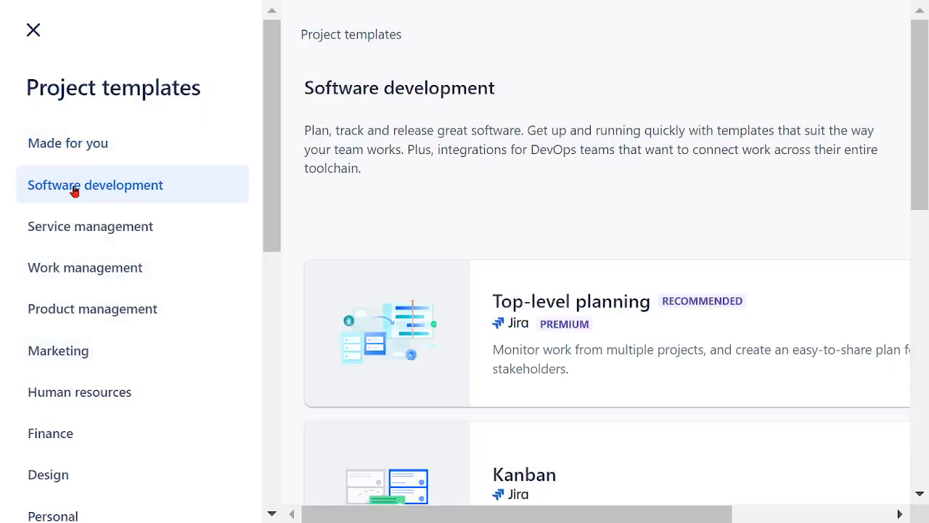
# - Look over the software development templates and open the details of the Scrum template
pyautogui.scroll(-3, 806, 243)
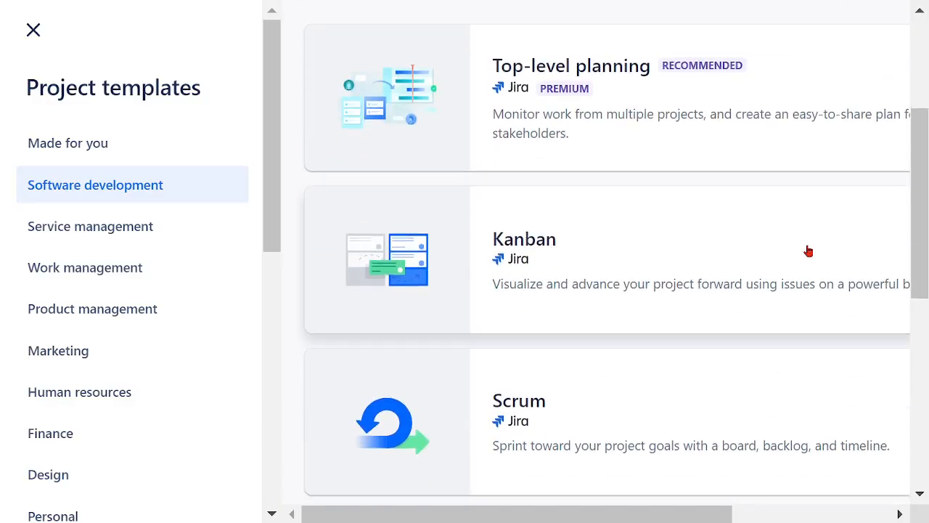
pyautogui.moveTo(922, 233); pyautogui.dragTo(907, 357)
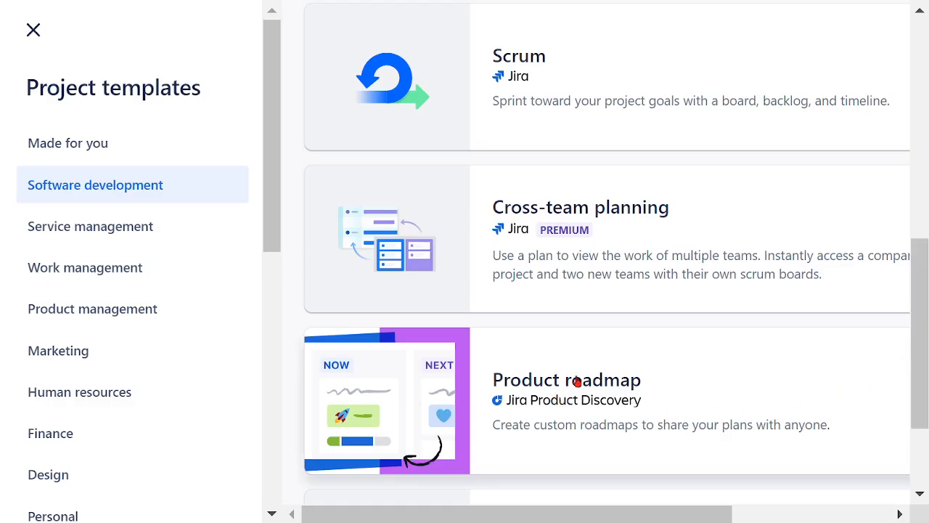
pyautogui.moveTo(920, 351); pyautogui.dragTo(920, 241)
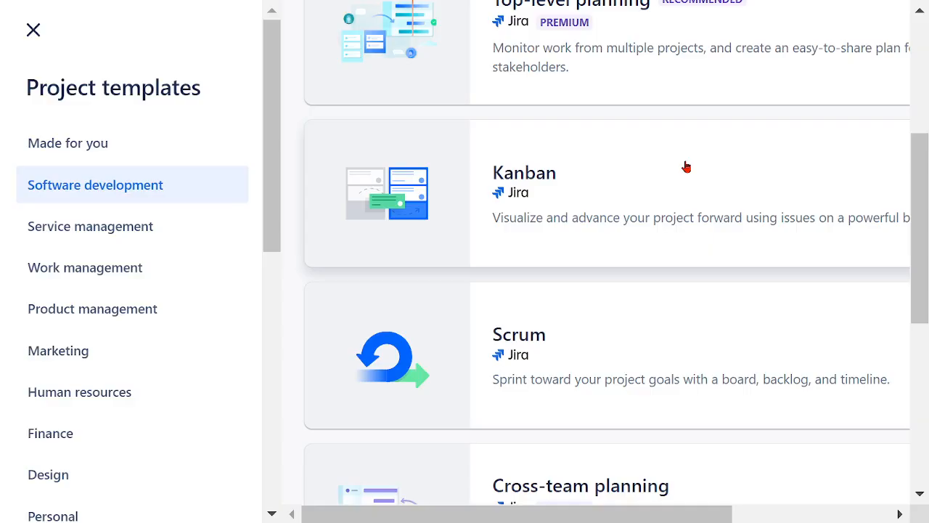
pyautogui.click(530, 353)
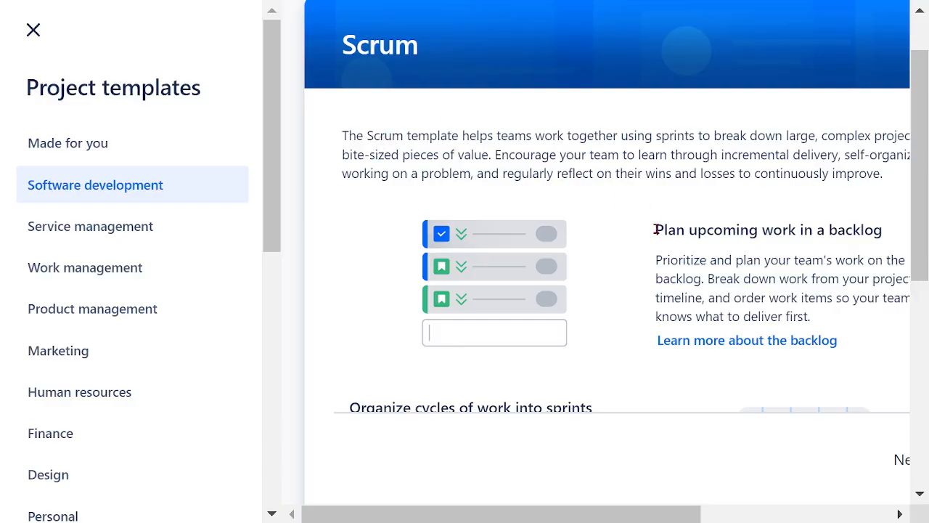
# - Read the Scrum template's details on backlog planning, sprints, team velocity, recommended teams, issue types and workflow
pyautogui.moveTo(656, 230); pyautogui.dragTo(883, 234)
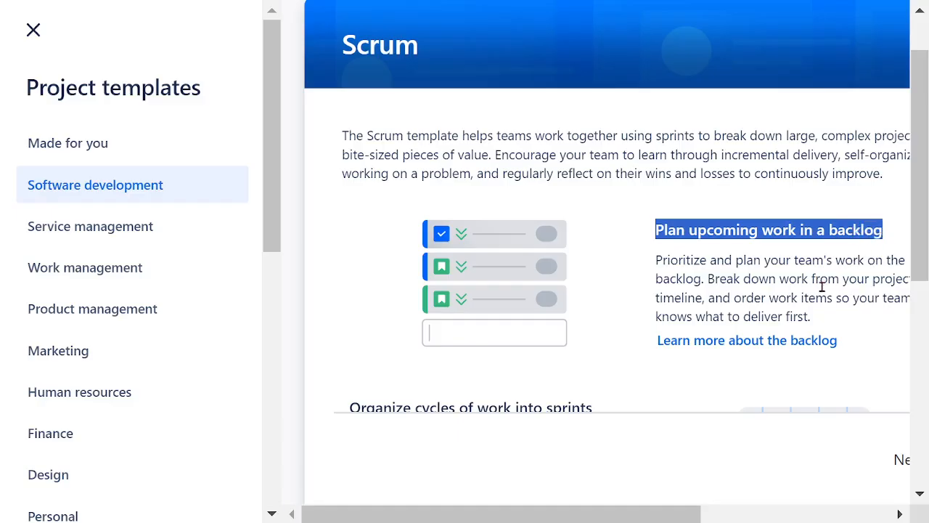
pyautogui.scroll(-3, 825, 400)
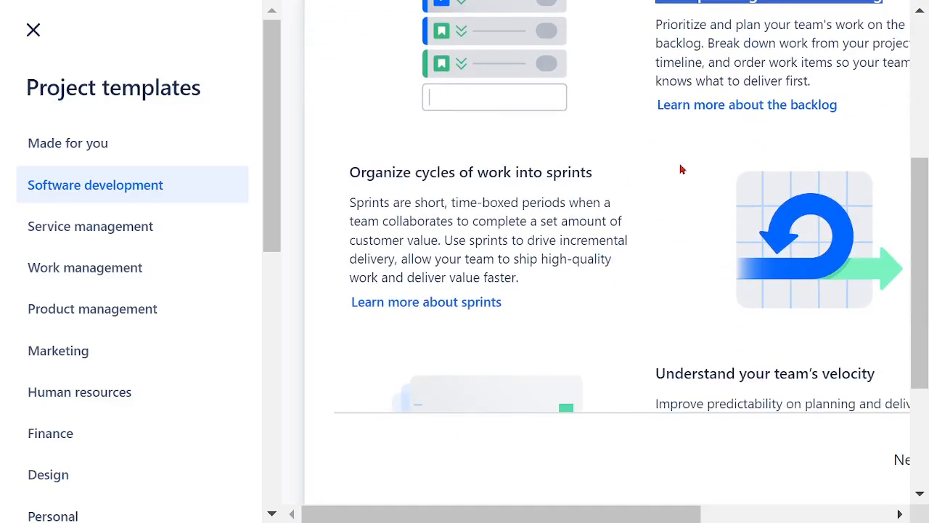
pyautogui.moveTo(349, 173); pyautogui.dragTo(592, 174)
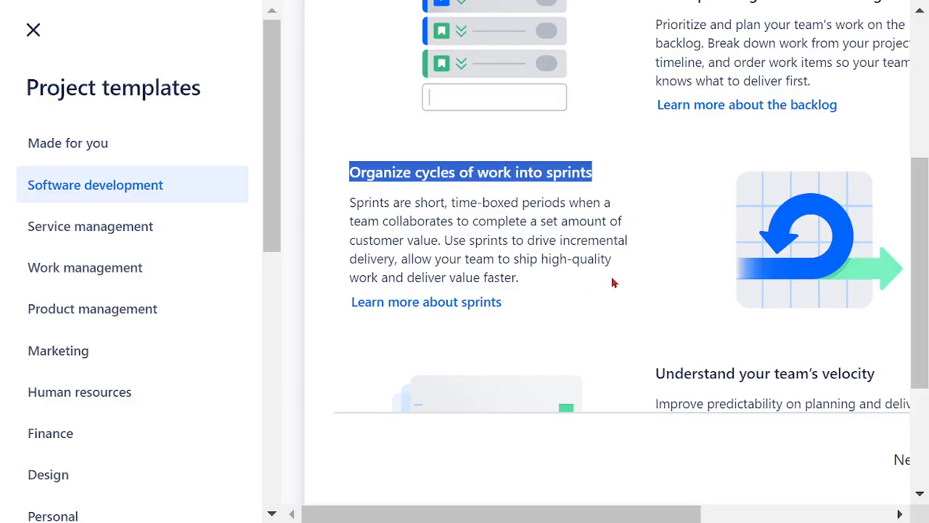
pyautogui.scroll(-2, 613, 280)
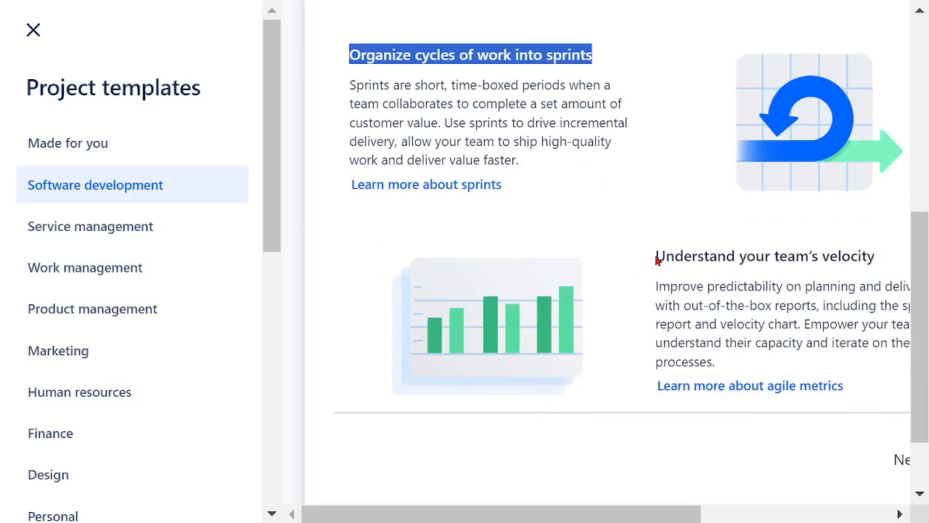
pyautogui.moveTo(657, 261); pyautogui.dragTo(882, 267)
pyautogui.click(815, 301)
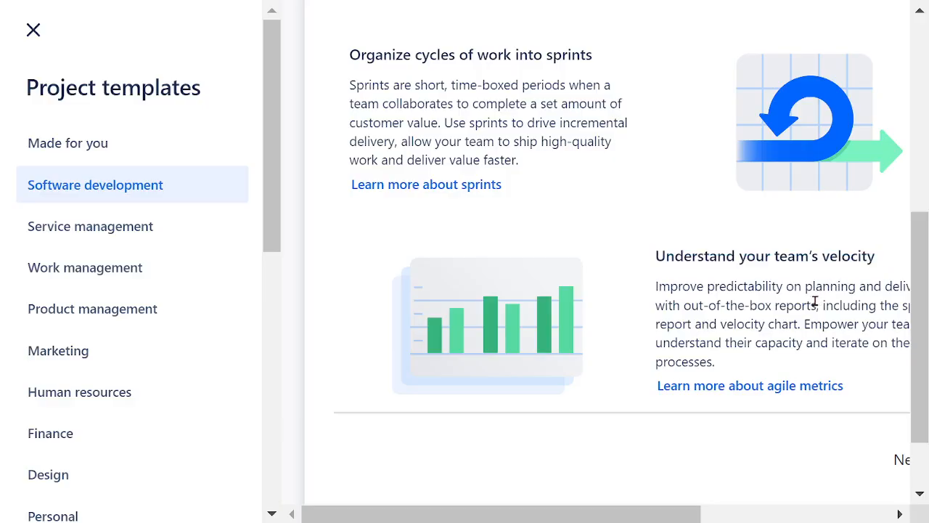
pyautogui.scroll(-1, 815, 301)
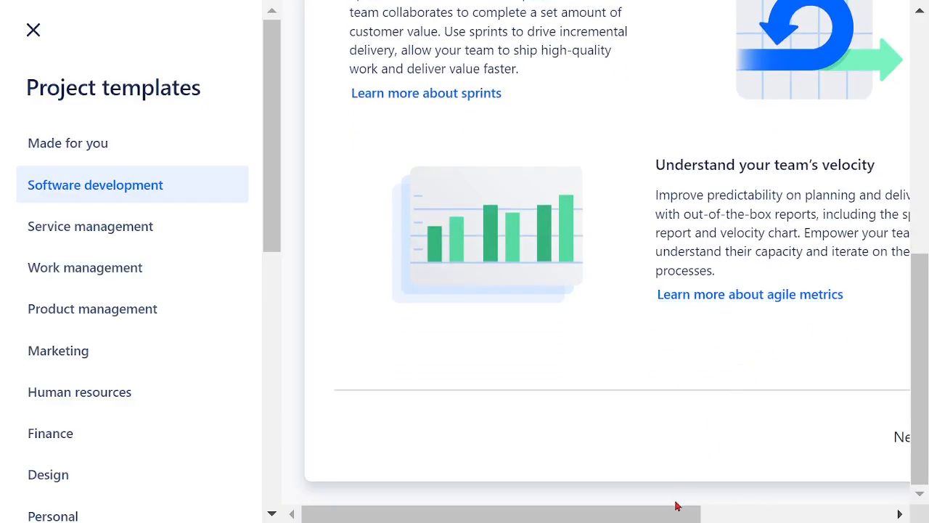
pyautogui.moveTo(675, 506); pyautogui.dragTo(855, 460)
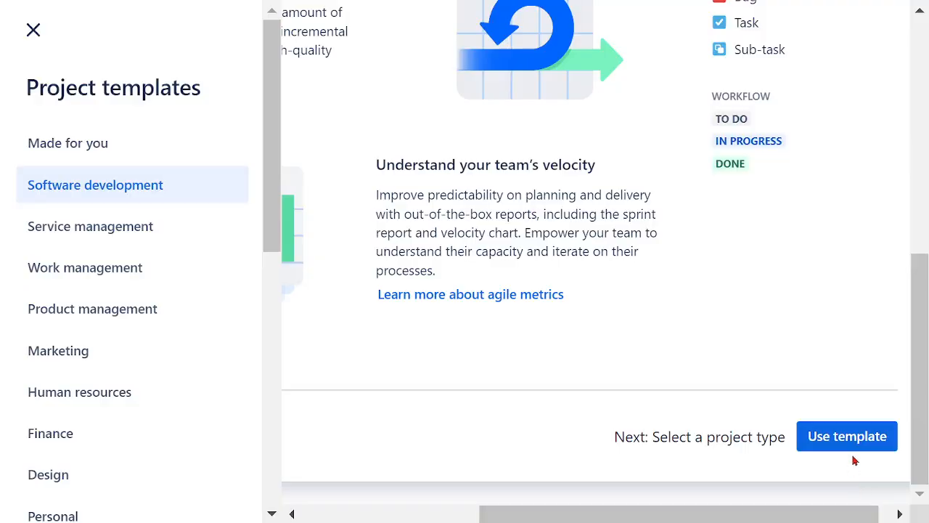
pyautogui.scroll(3, 857, 384)
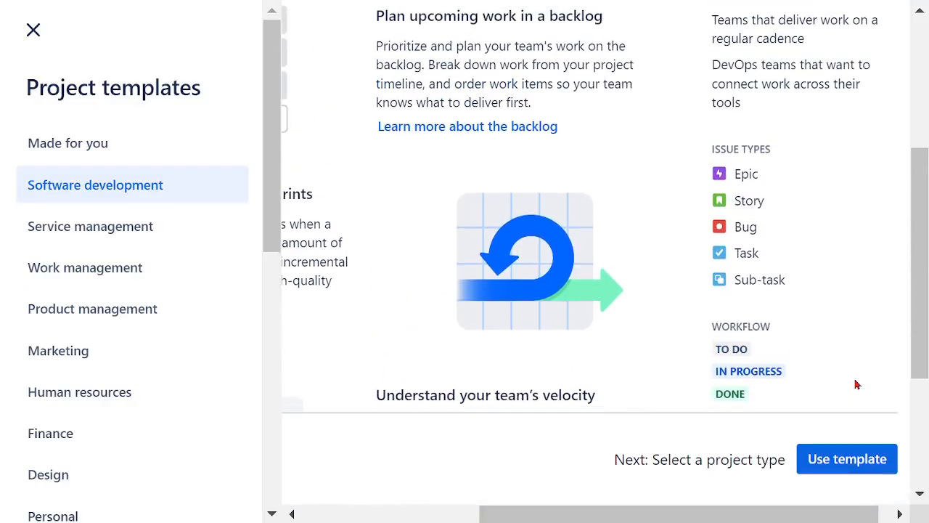
pyautogui.scroll(2, 859, 381)
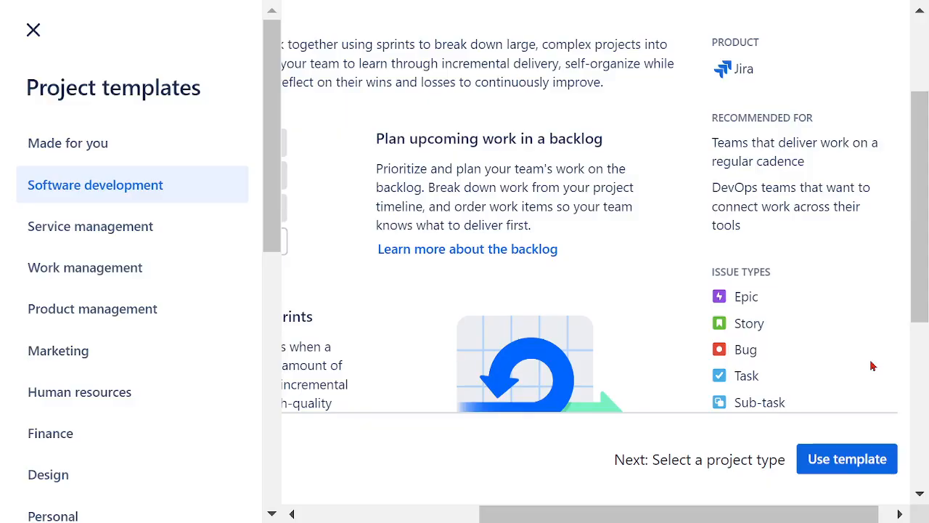
# - Examine the product and the recommended teams, including DevOps teams, in the Scrum template's details
pyautogui.scroll(2, 873, 366)
pyautogui.scroll(-2, 861, 250)
pyautogui.moveTo(714, 43); pyautogui.dragTo(771, 78)
pyautogui.click(844, 181)
pyautogui.moveTo(713, 186); pyautogui.dragTo(800, 188)
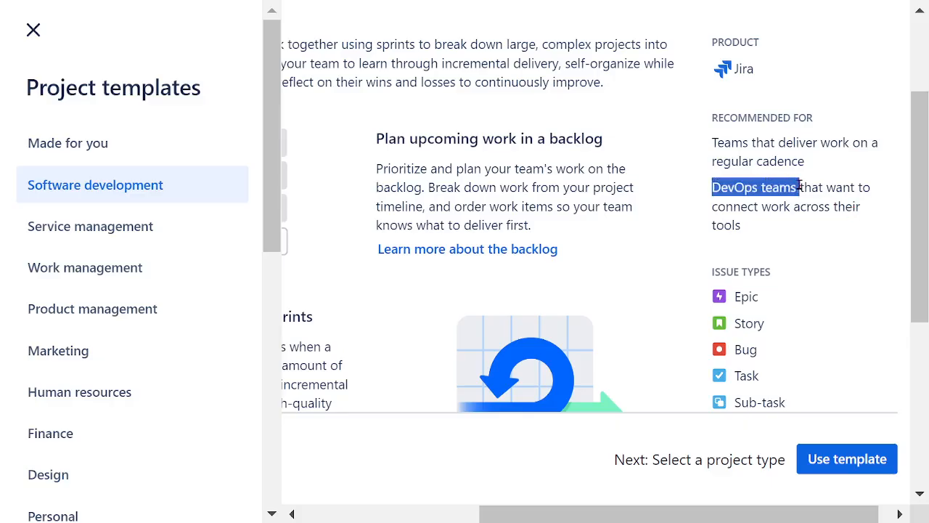
pyautogui.click(839, 239)
pyautogui.scroll(-2, 842, 242)
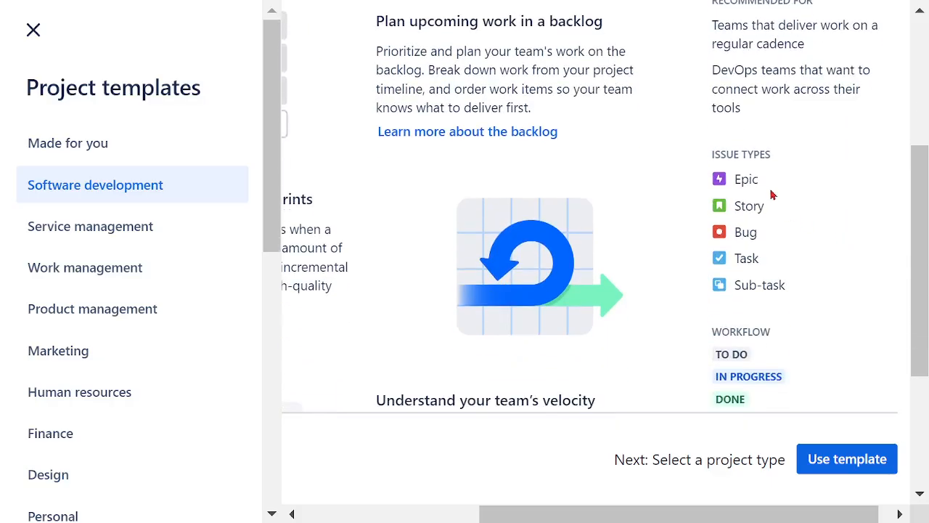
# - Examine the Scrum template's issue types, from Epic to Sub-task, and its workflow statuses To Do, In Progress and Done
pyautogui.moveTo(714, 150); pyautogui.dragTo(772, 210)
pyautogui.moveTo(772, 214); pyautogui.dragTo(798, 287)
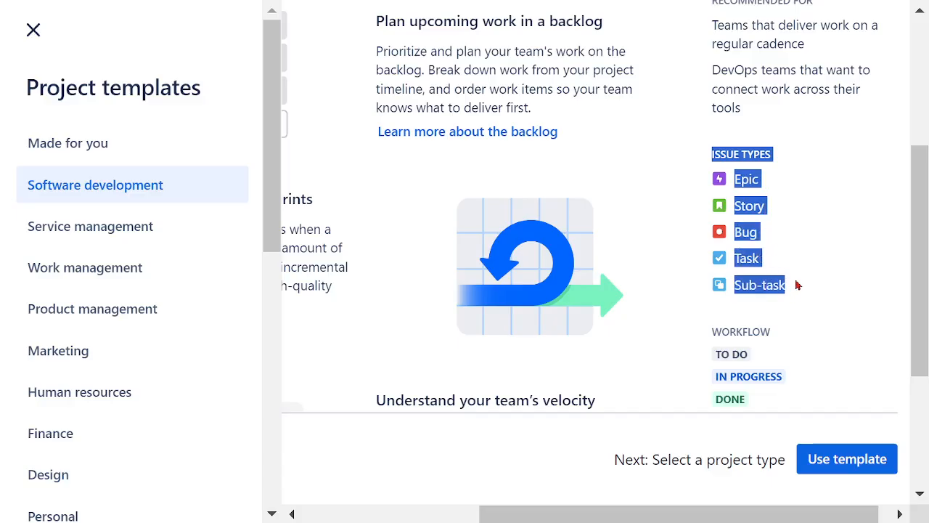
pyautogui.click(833, 260)
pyautogui.scroll(-2, 853, 257)
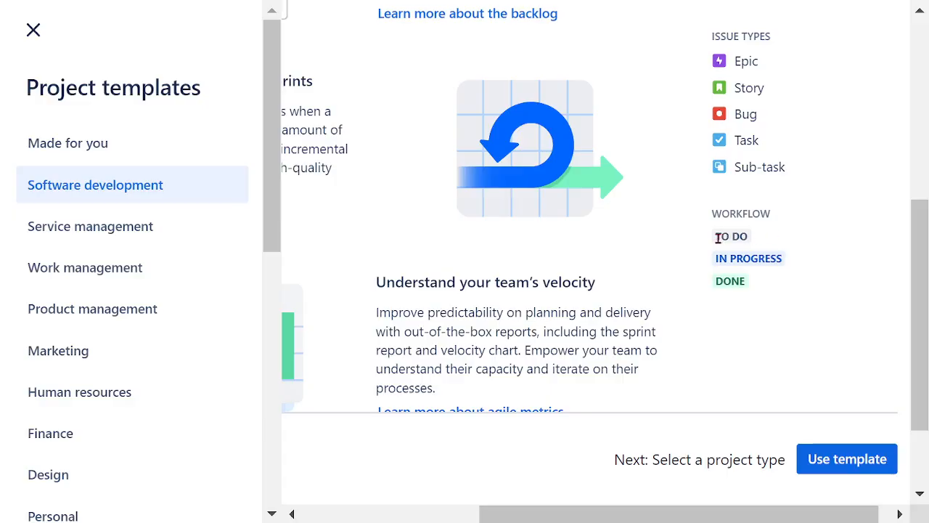
pyautogui.moveTo(717, 238); pyautogui.dragTo(801, 268)
pyautogui.click(717, 291)
pyautogui.moveTo(717, 290); pyautogui.dragTo(759, 295)
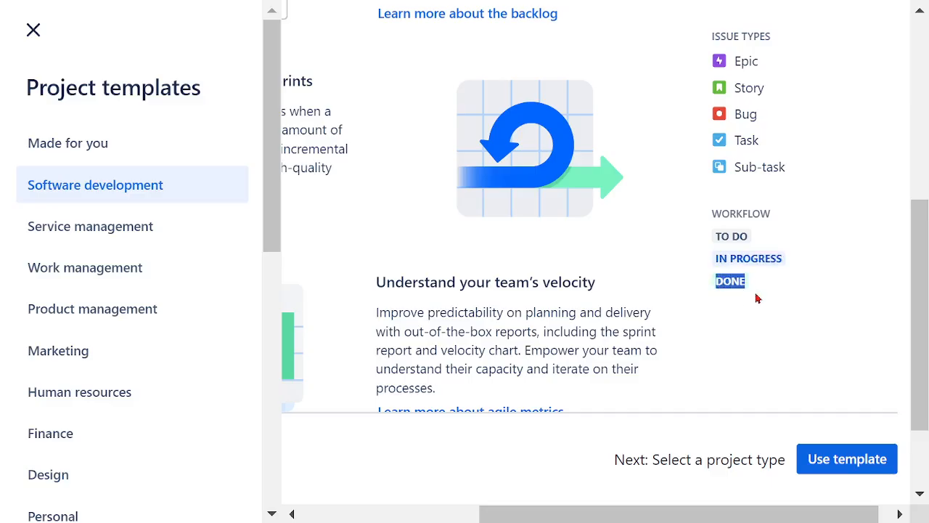
pyautogui.click(832, 288)
pyautogui.scroll(-2, 860, 287)
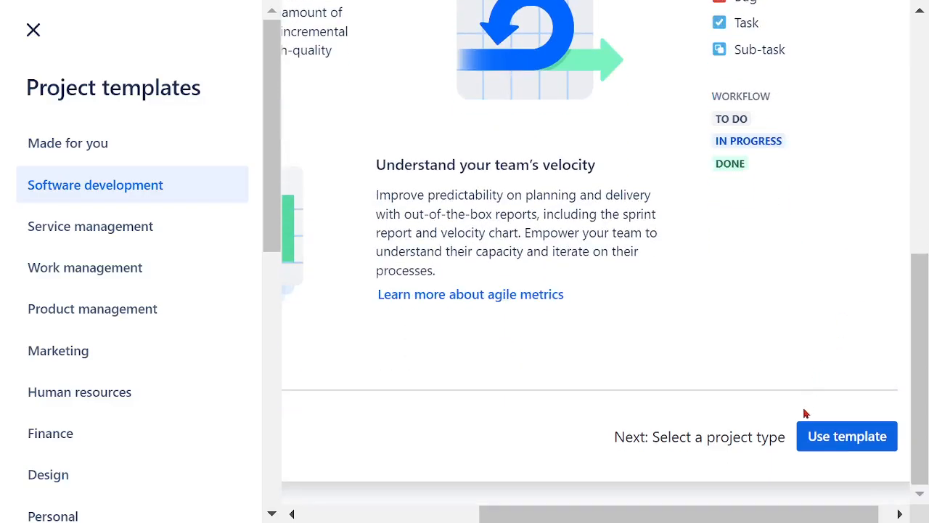
# - Use the Scrum template, compare the team-managed and company-managed project types, and select a team-managed project
pyautogui.click(845, 445)
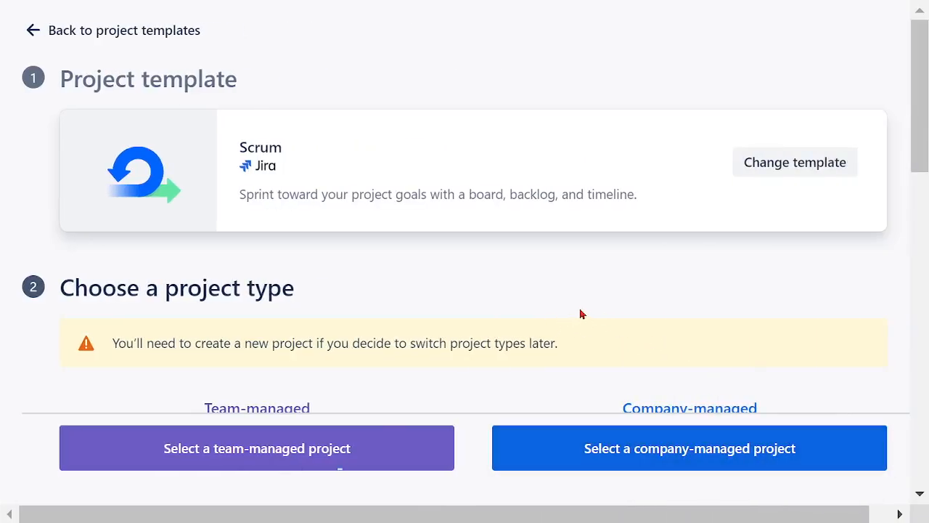
pyautogui.scroll(-2, 589, 310)
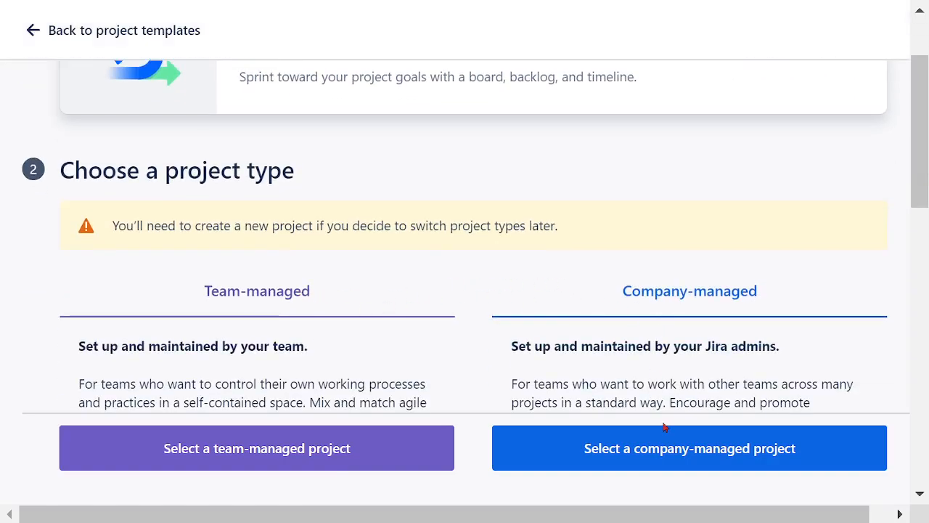
pyautogui.scroll(-4, 606, 310)
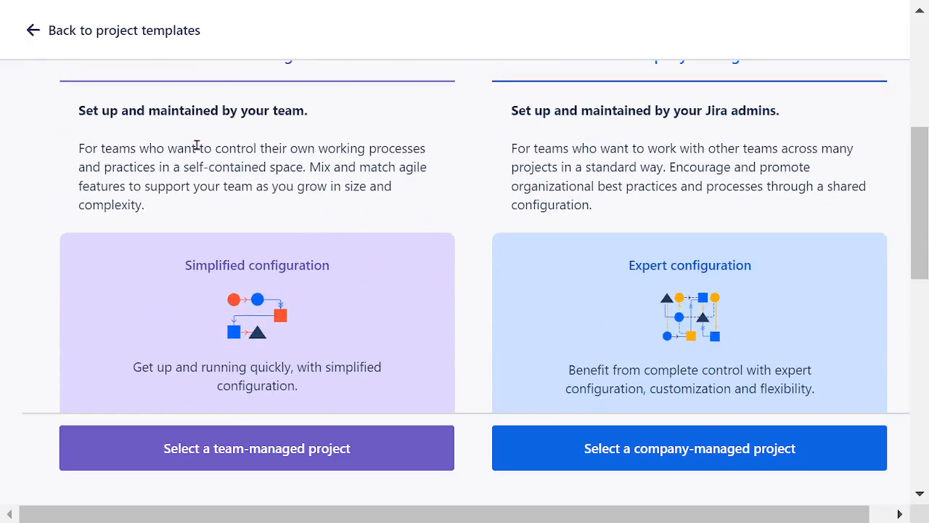
pyautogui.moveTo(187, 268); pyautogui.dragTo(350, 274)
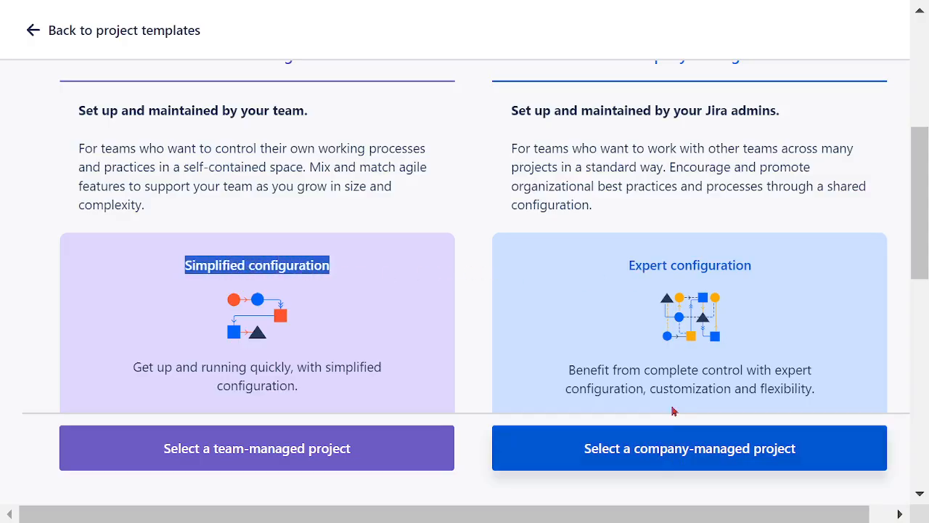
pyautogui.moveTo(627, 268); pyautogui.dragTo(758, 276)
pyautogui.click(698, 177)
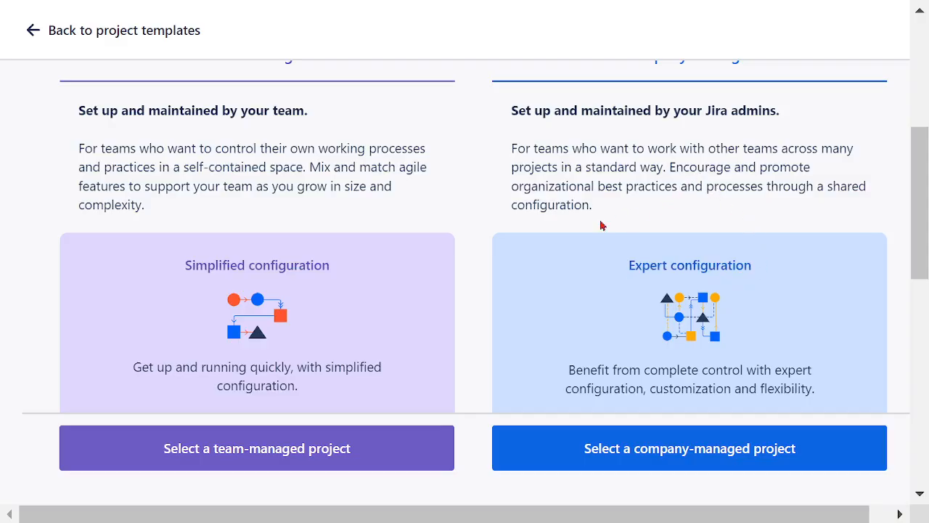
pyautogui.click(255, 450)
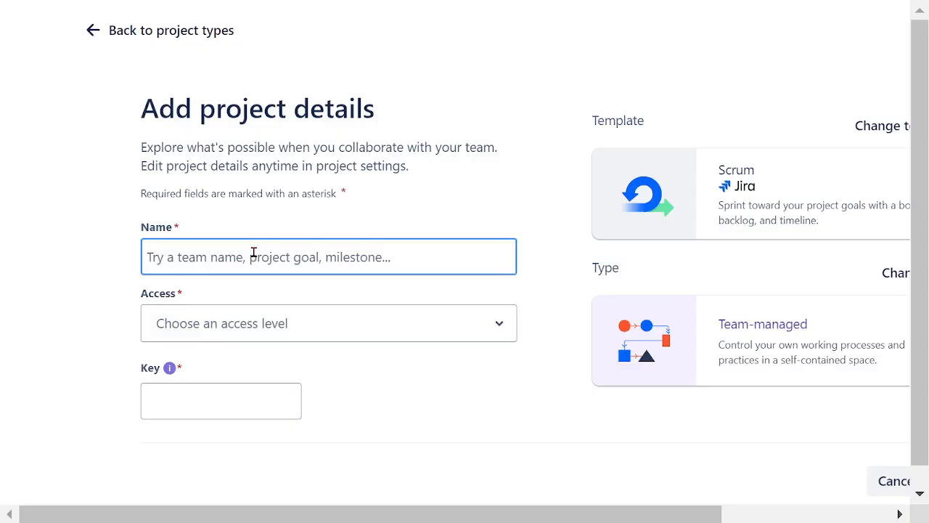
# - Name the new project GLOBAL CONTINENT FINANCIAL LTD
pyautogui.write('GLOAB')
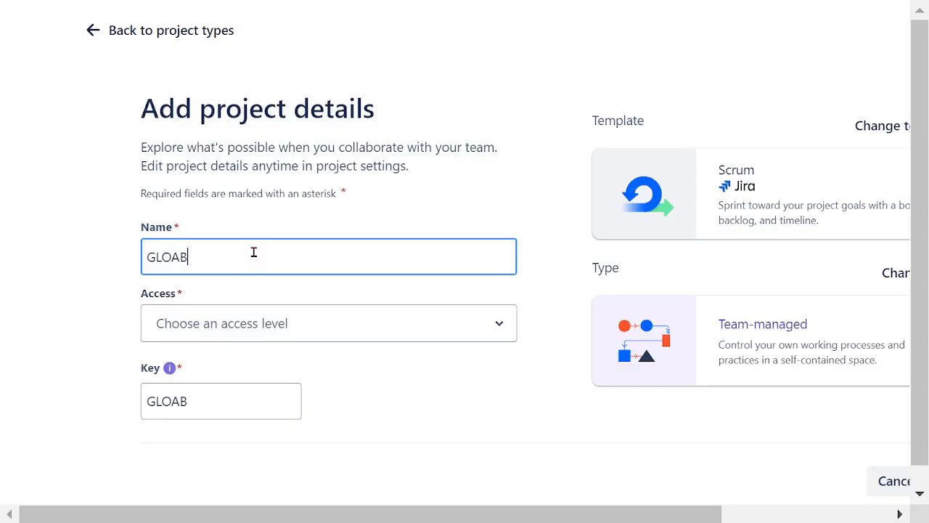
pyautogui.press('BackSpace')
pyautogui.press('BackSpace')
pyautogui.write('BAL')
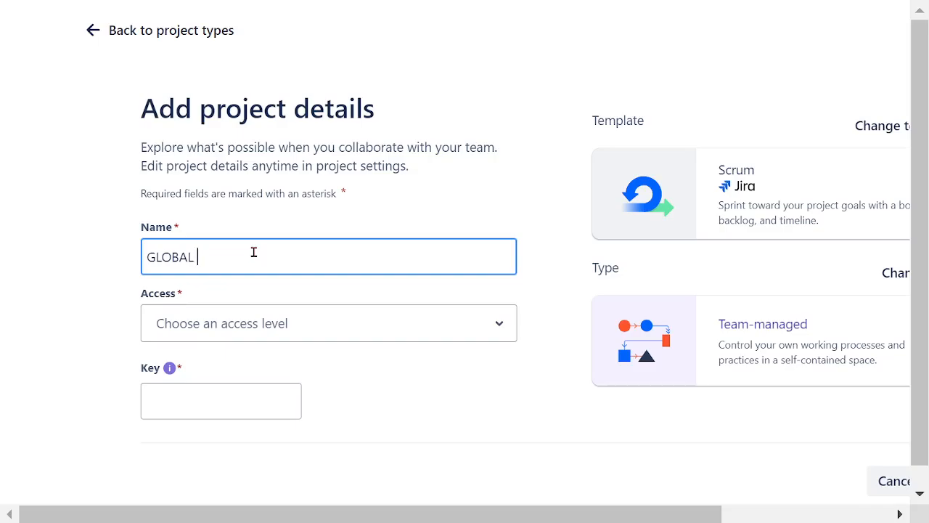
pyautogui.write(' FINANCIA')
pyautogui.press('Left')
pyautogui.press('Left')
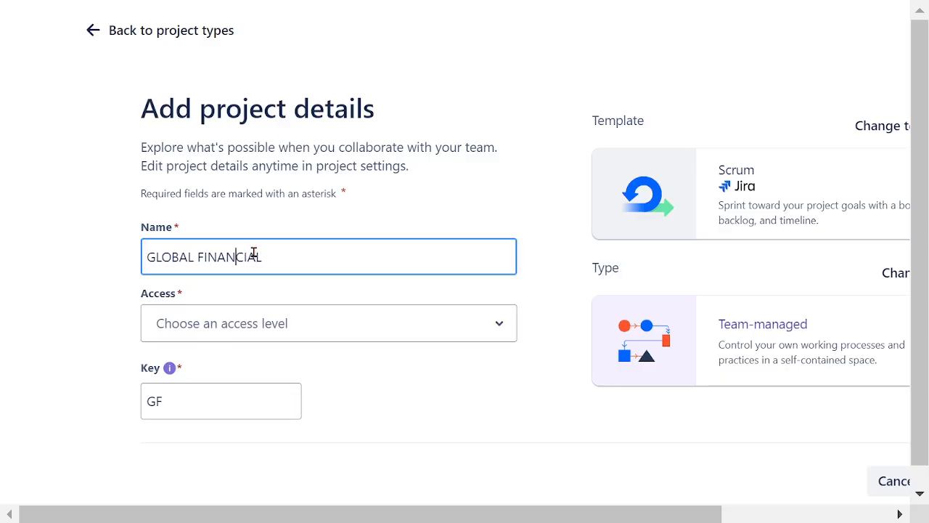
pyautogui.write('CONTINENT')
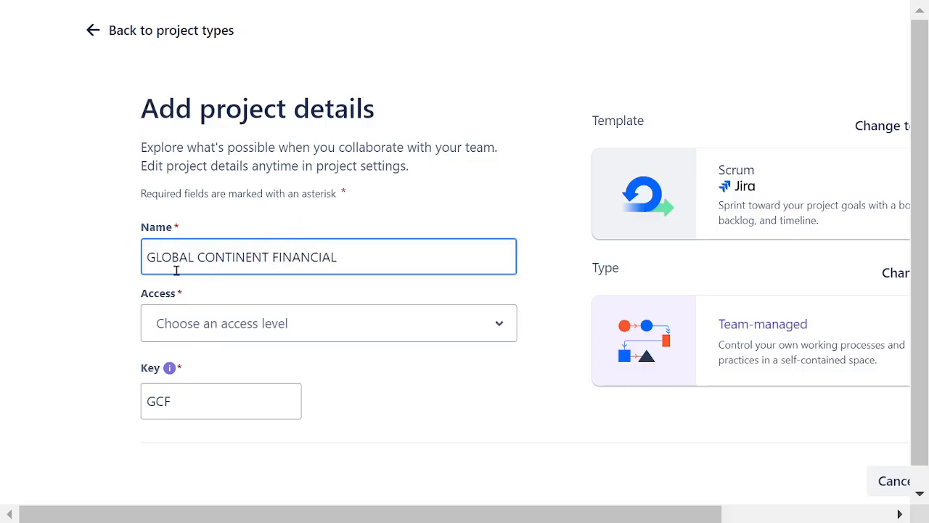
pyautogui.click(346, 263)
pyautogui.write('LTD')
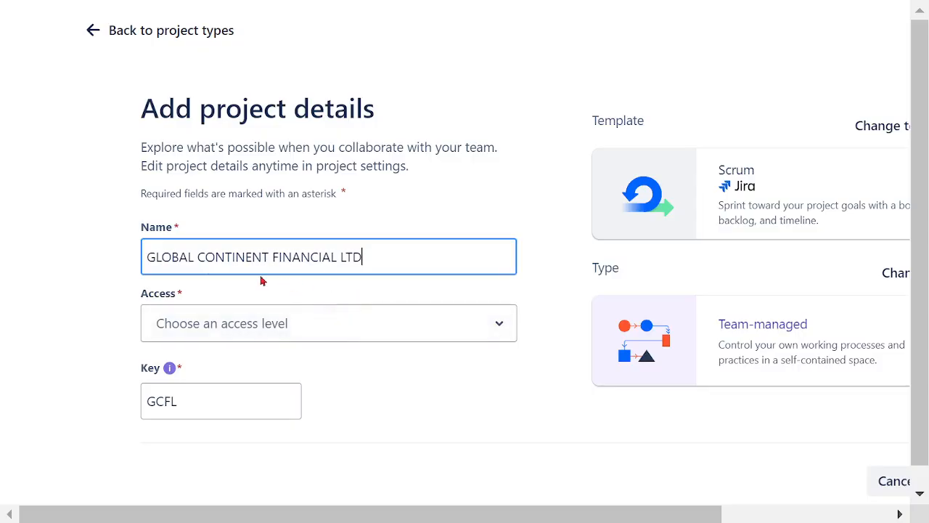
pyautogui.moveTo(147, 257); pyautogui.dragTo(380, 257)
pyautogui.click(377, 258)
# - Set the project's access level to Open and keep the suggested key GCFL
pyautogui.click(500, 334)
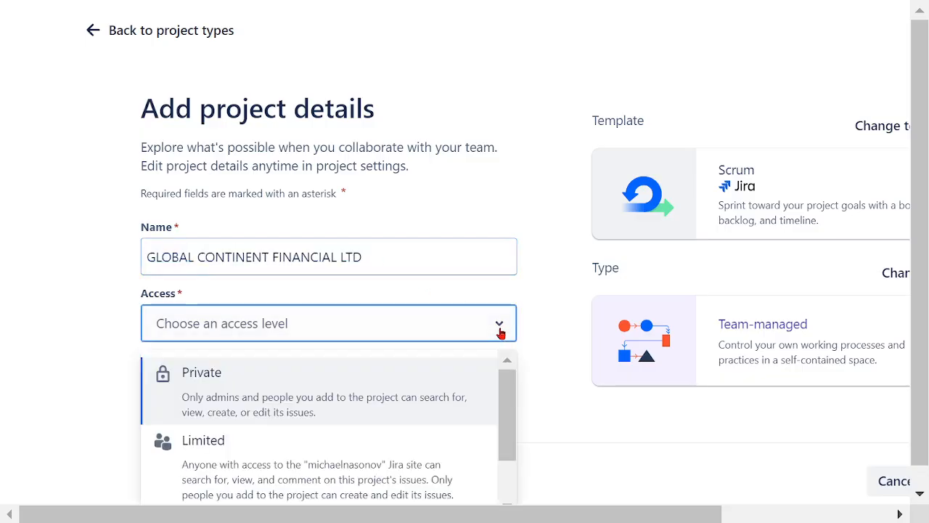
pyautogui.scroll(-2, 507, 382)
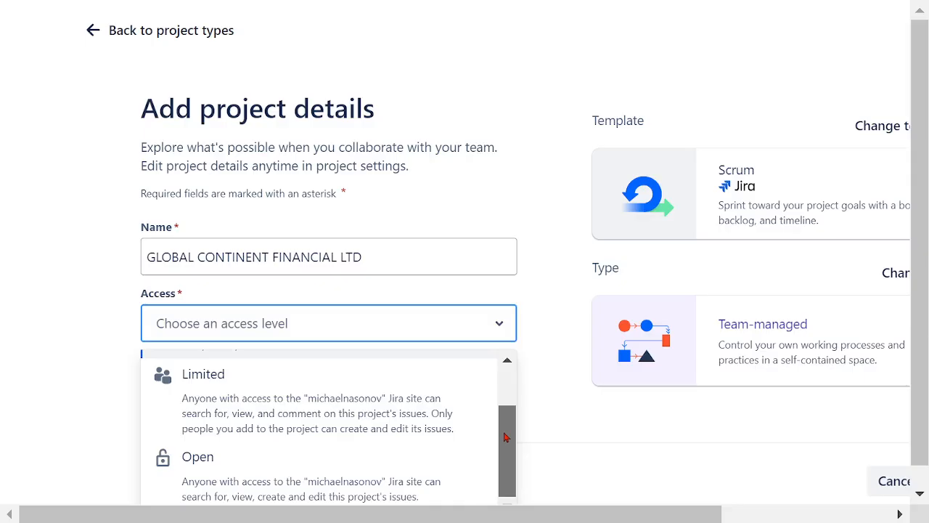
pyautogui.click(303, 479)
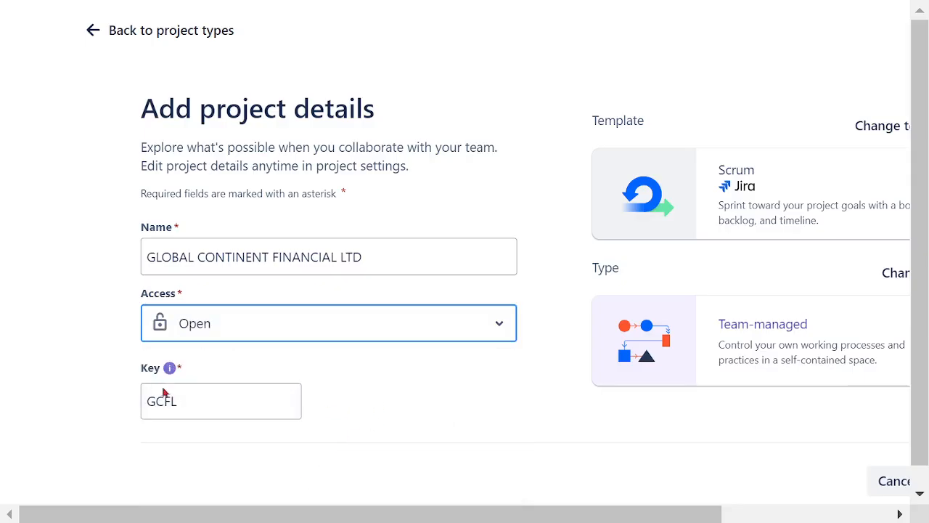
pyautogui.moveTo(145, 407); pyautogui.dragTo(250, 410)
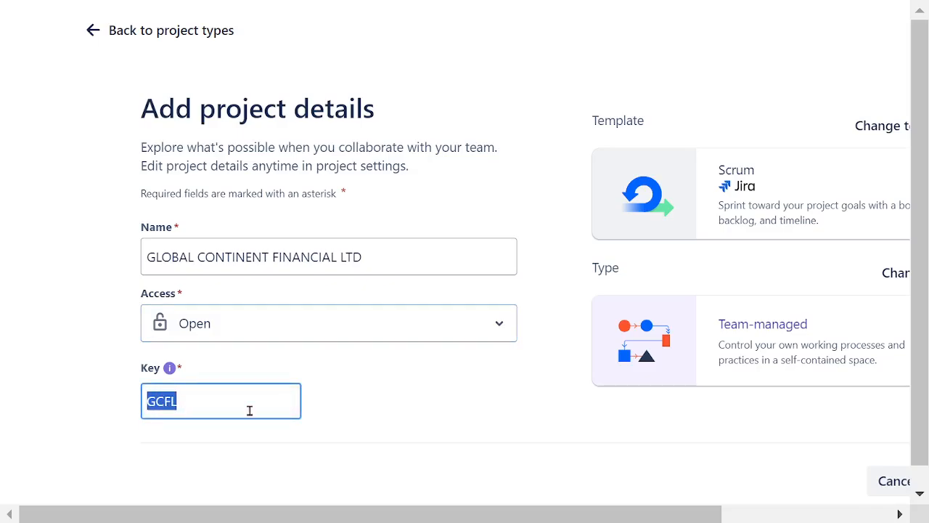
pyautogui.click(414, 421)
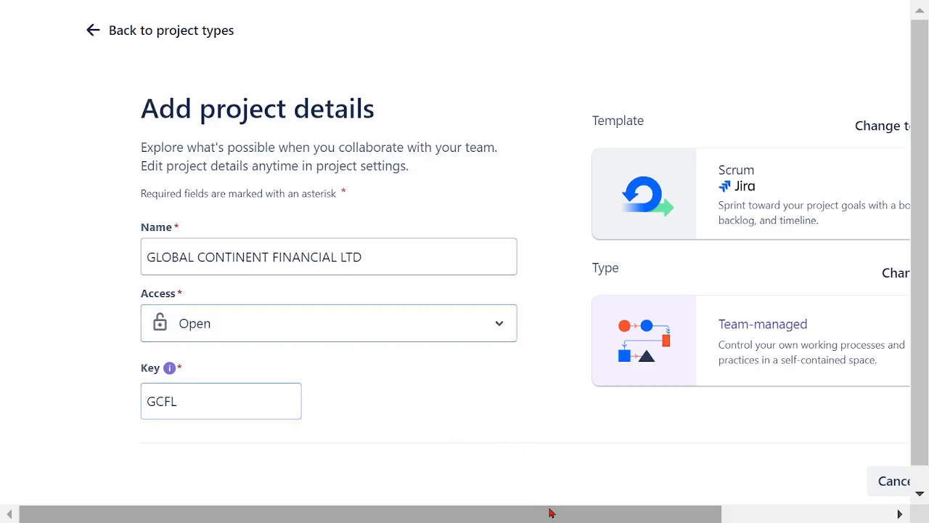
# - Create the project with these details and continue to its board without connecting a Confluence space
pyautogui.moveTo(552, 510); pyautogui.dragTo(690, 489)
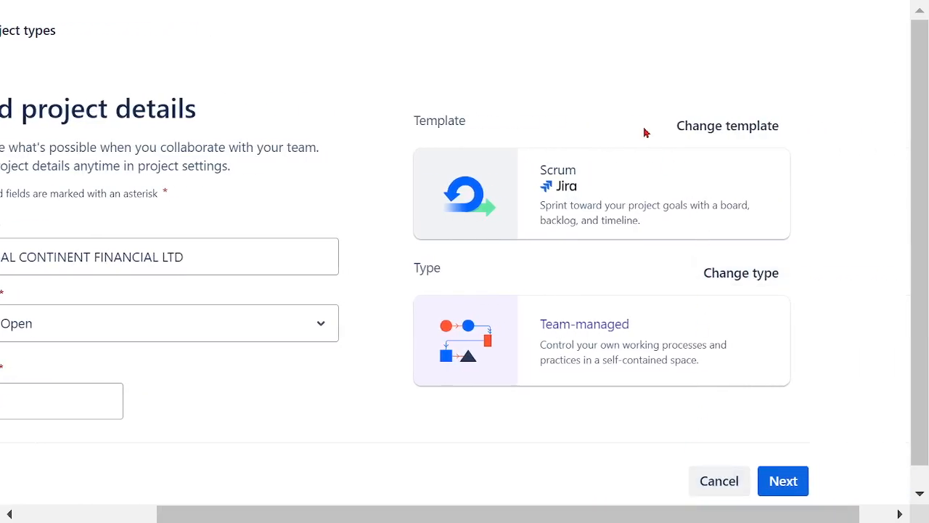
pyautogui.click(780, 481)
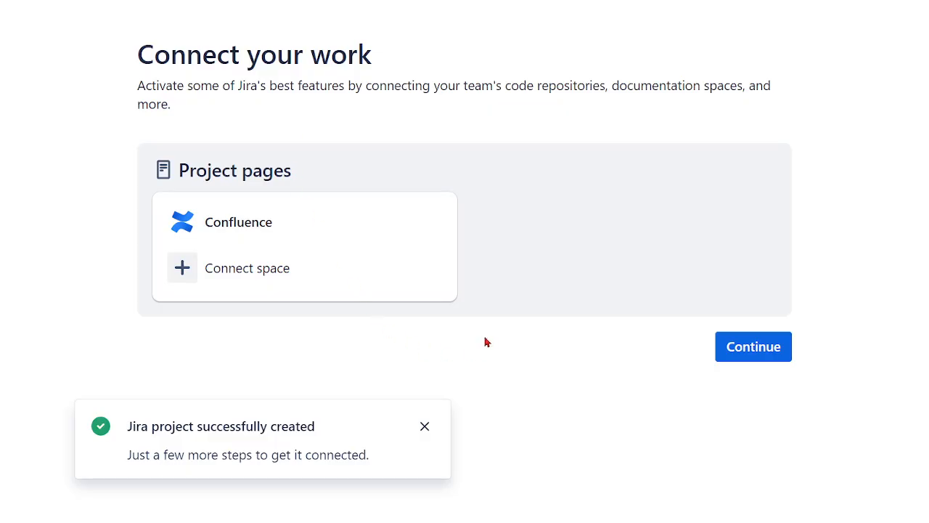
pyautogui.click(426, 427)
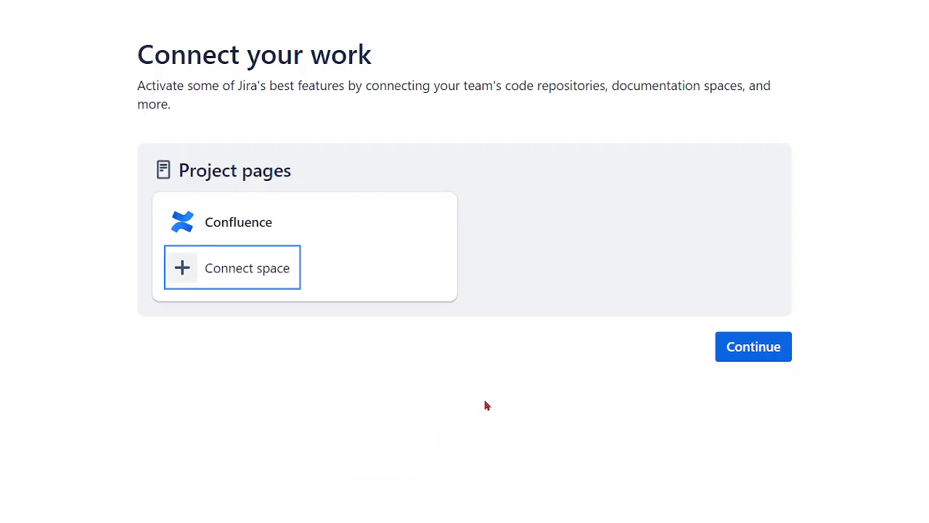
pyautogui.click(757, 353)
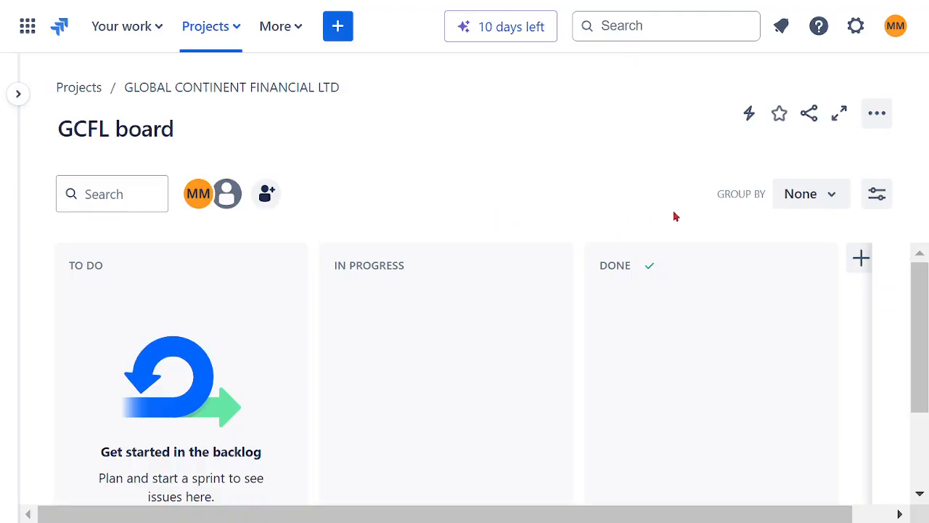
# - Check the recent projects for the new project, and expand the project sidebar to see its sections
pyautogui.click(241, 32)
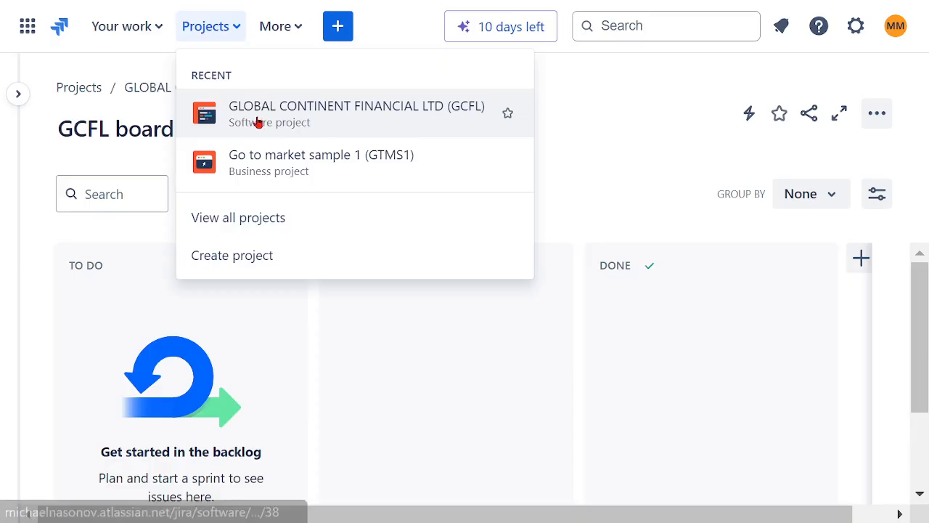
pyautogui.click(601, 178)
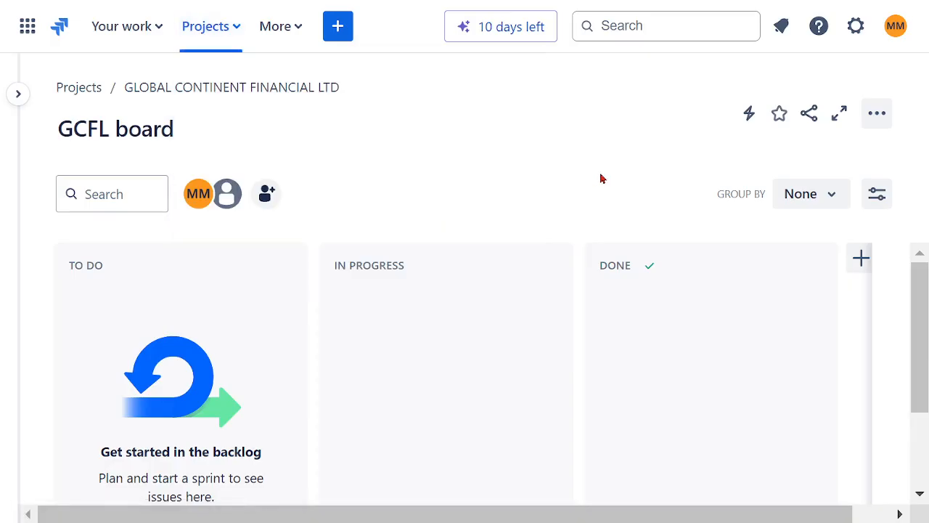
pyautogui.click(19, 93)
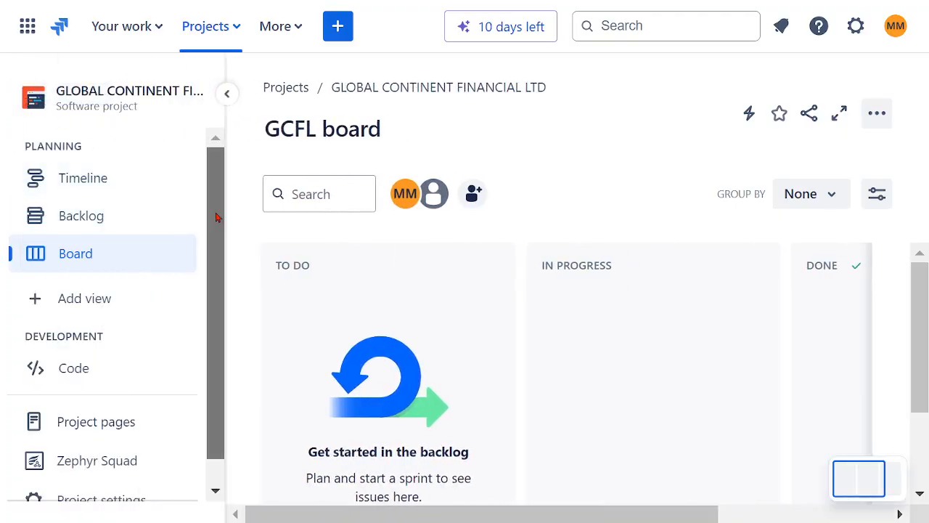
pyautogui.scroll(-2, 219, 250)
pyautogui.scroll(2, 217, 225)
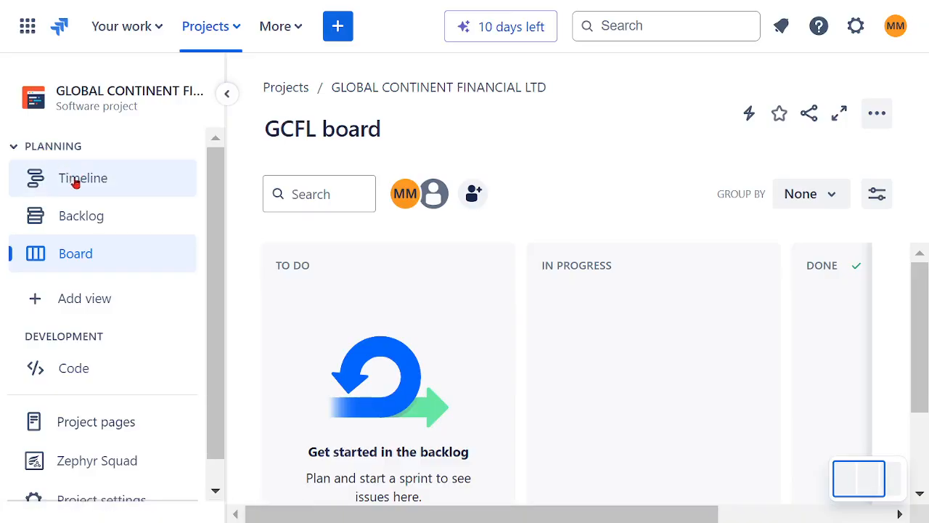
# - Look over the new project's Timeline and Backlog views, and return to its Board
pyautogui.click(50, 182)
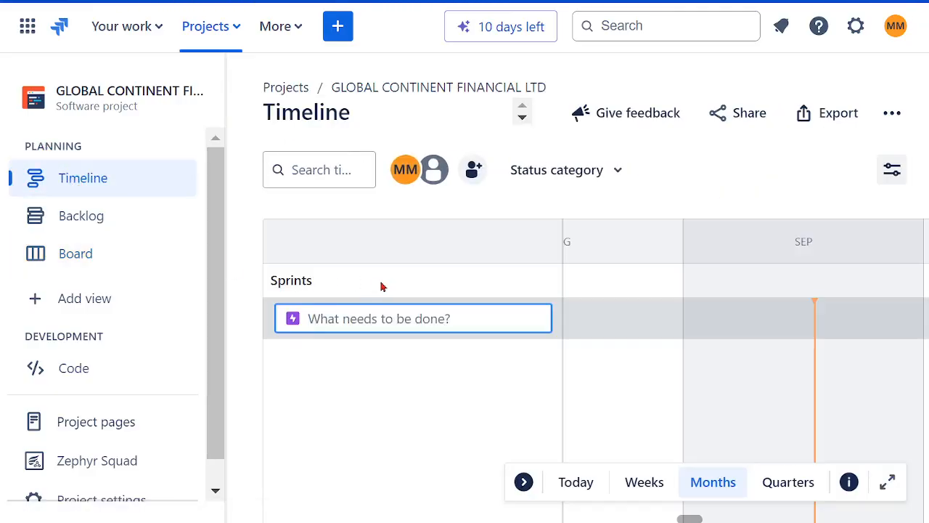
pyautogui.click(87, 224)
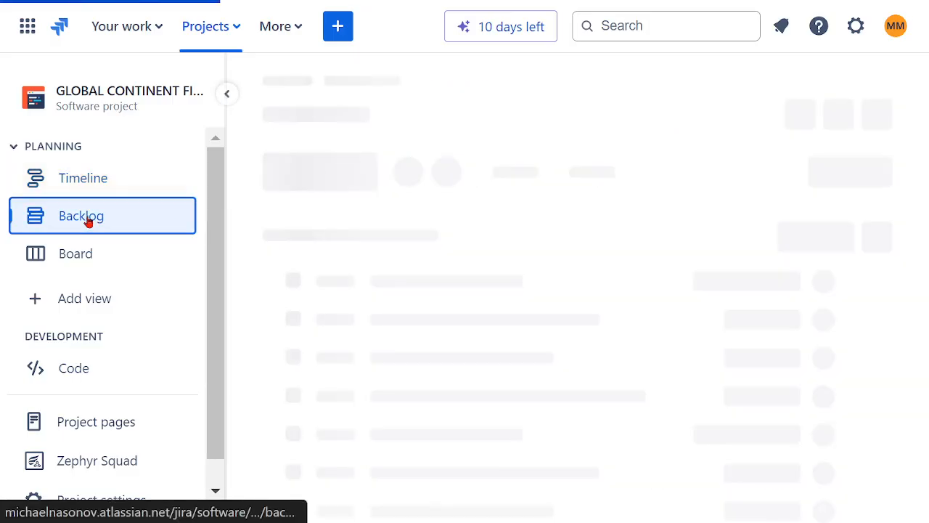
pyautogui.scroll(-3, 722, 338)
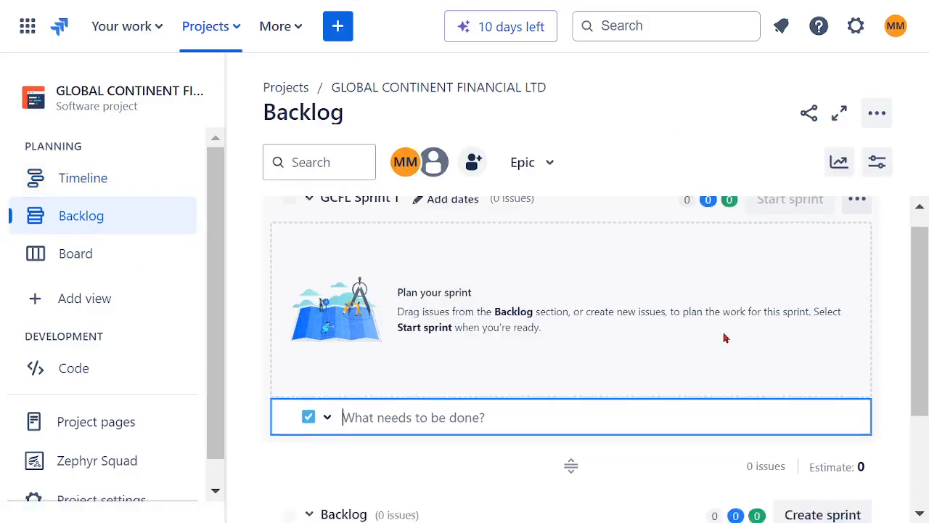
pyautogui.scroll(3, 715, 345)
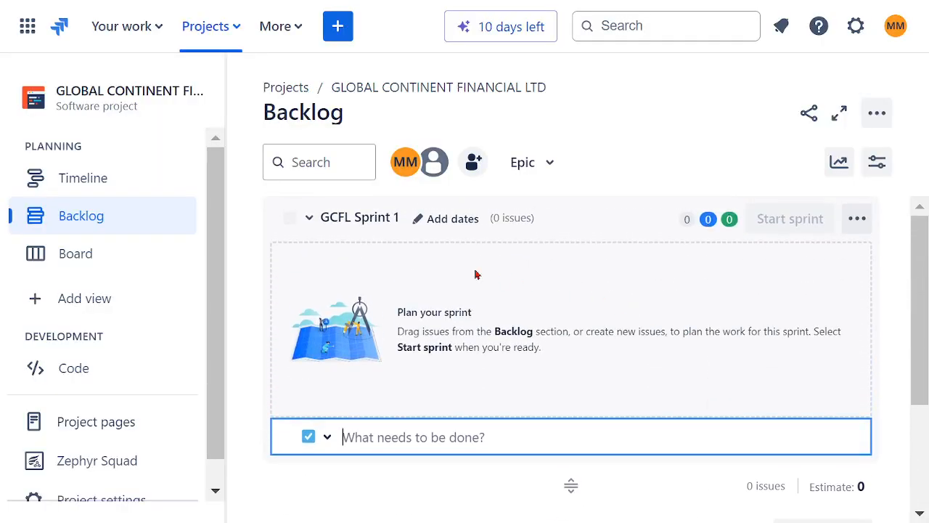
pyautogui.click(116, 253)
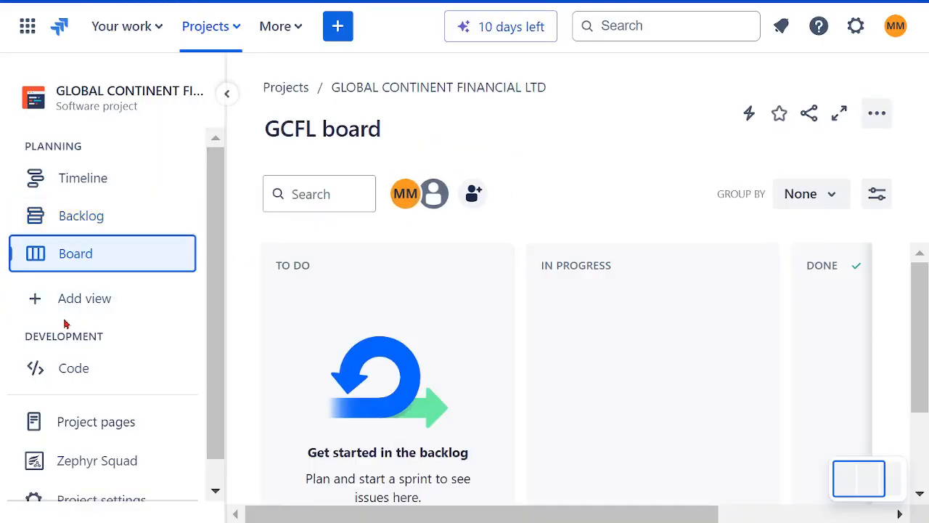
# - Look over the board and the remaining sidebar sections, and view the project's Project pages
pyautogui.scroll(-2, 546, 299)
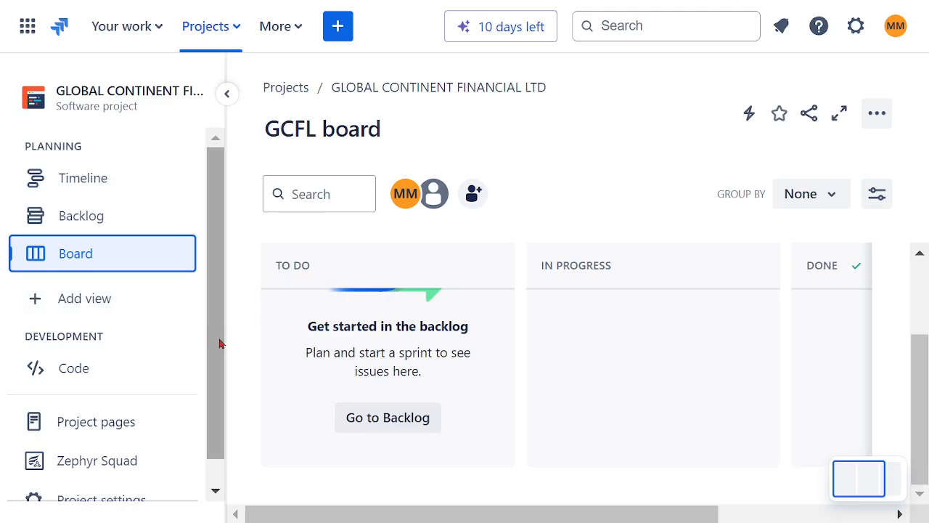
pyautogui.scroll(-2, 216, 367)
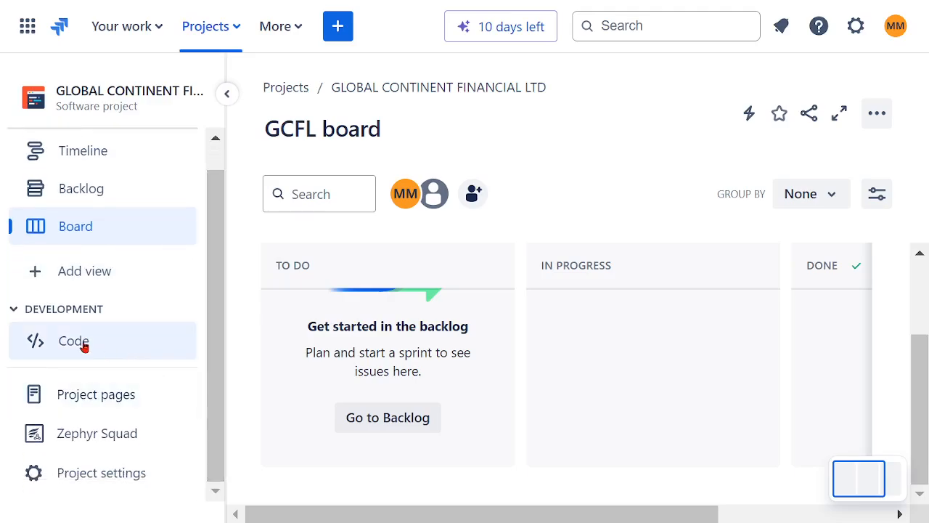
pyautogui.click(103, 398)
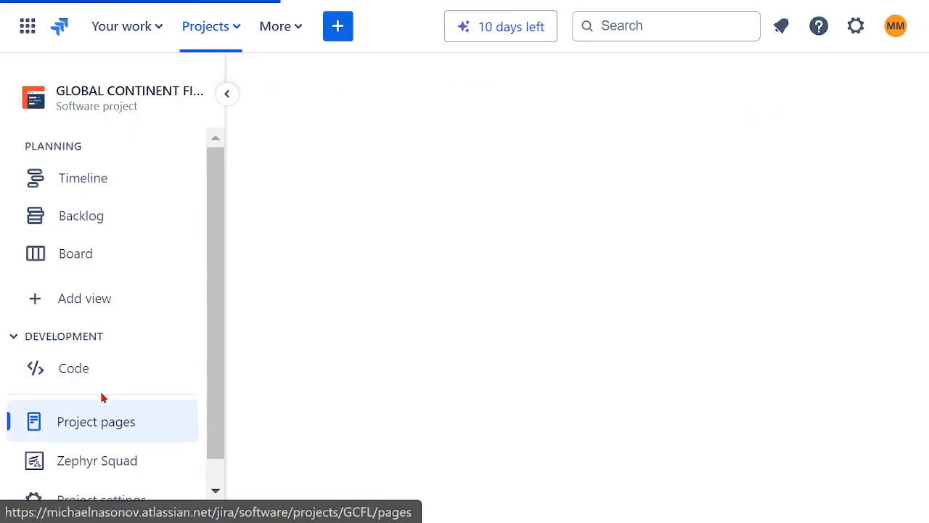
pyautogui.scroll(-1, 203, 370)
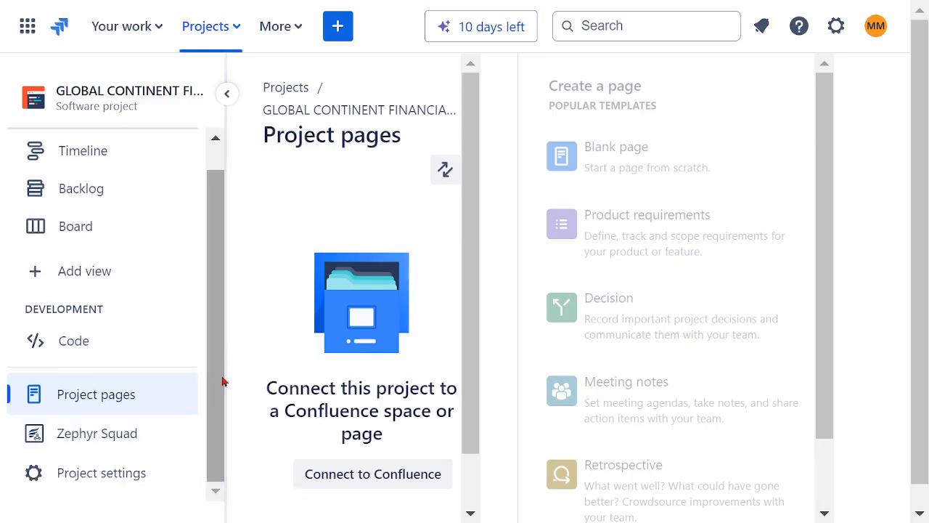
pyautogui.scroll(1, 215, 388)
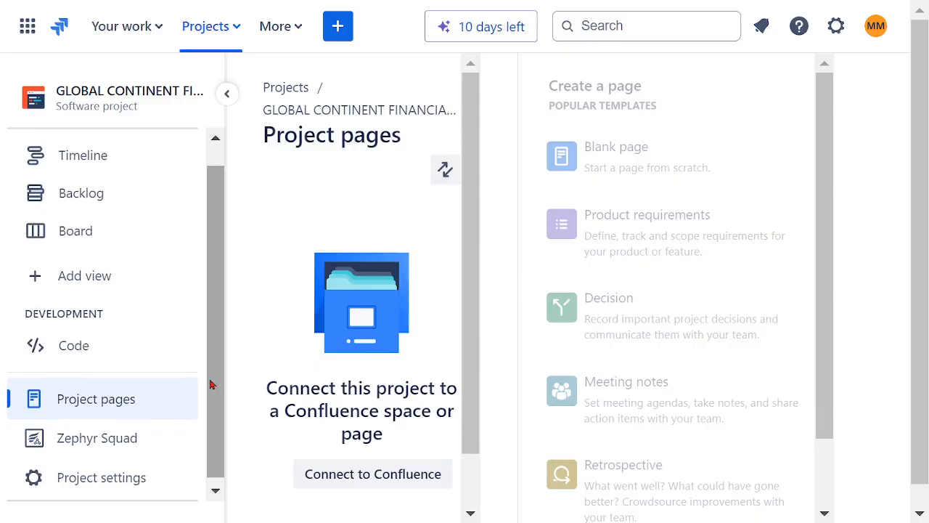
# - Open the project settings and look over the fields on the Details page
pyautogui.click(126, 482)
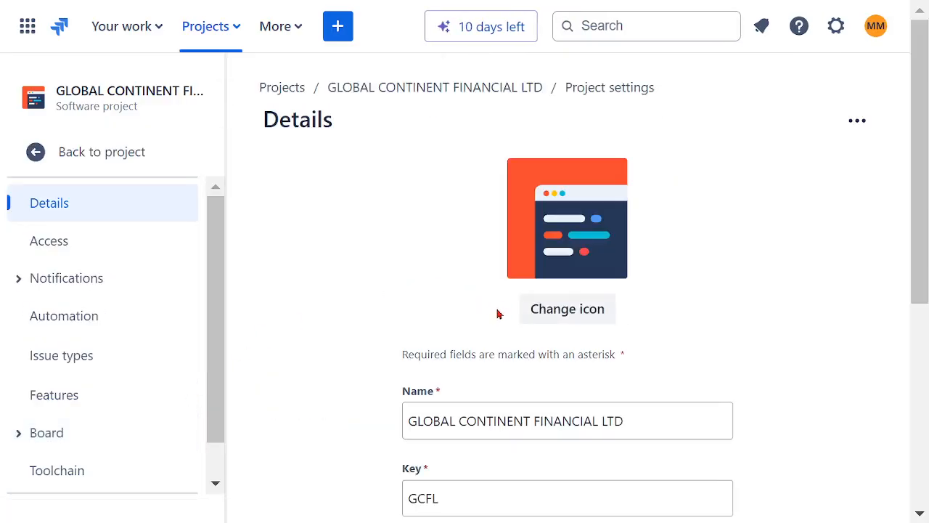
pyautogui.scroll(-3, 695, 285)
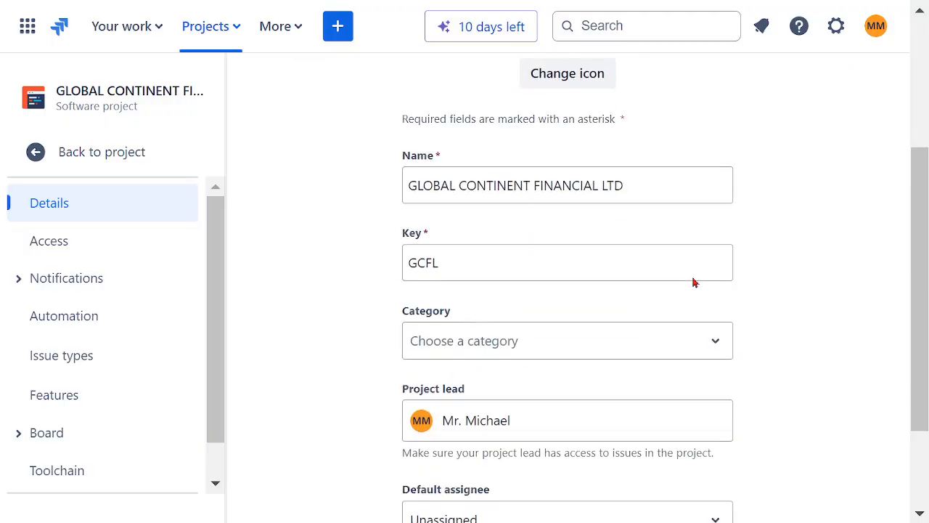
pyautogui.scroll(3, 695, 293)
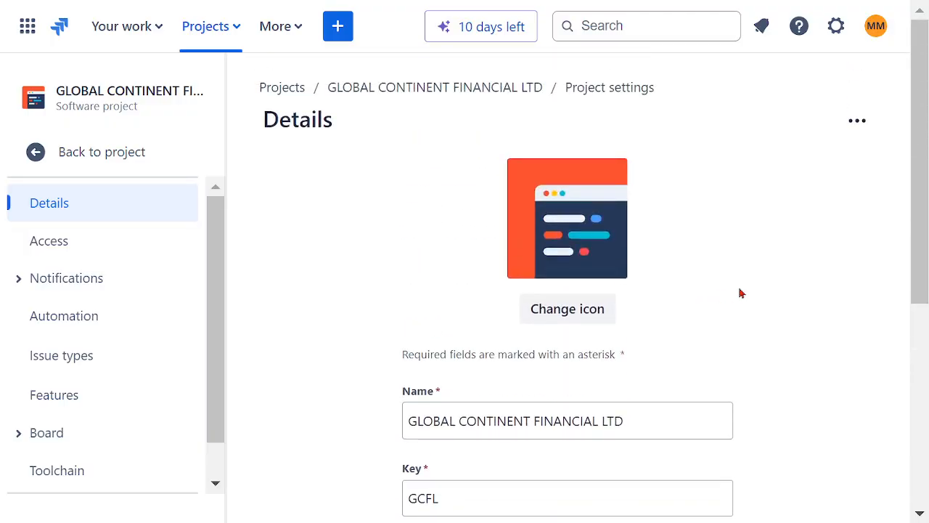
pyautogui.click(578, 310)
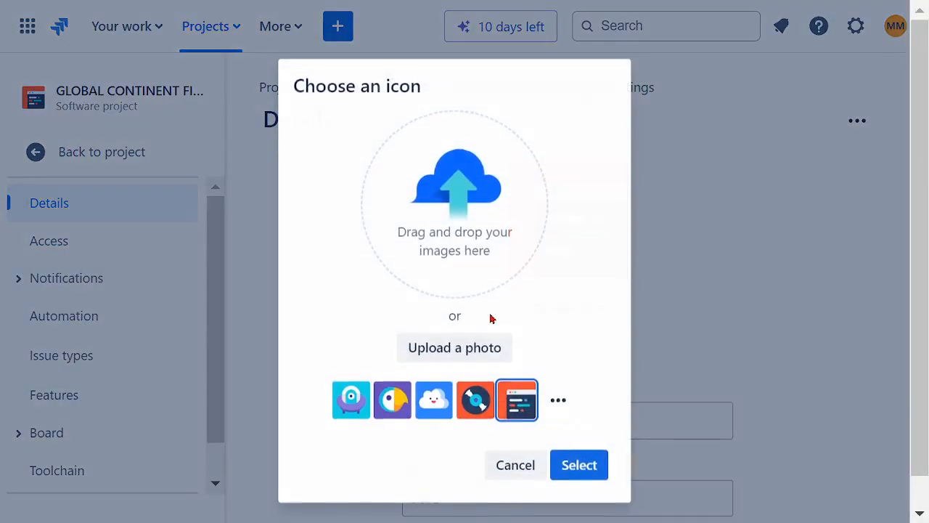
pyautogui.click(559, 397)
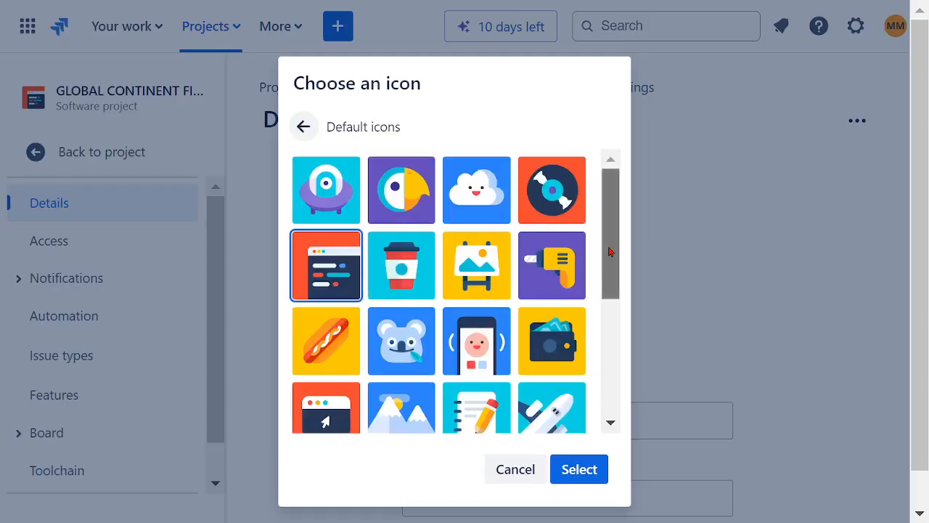
pyautogui.moveTo(609, 272); pyautogui.dragTo(618, 246)
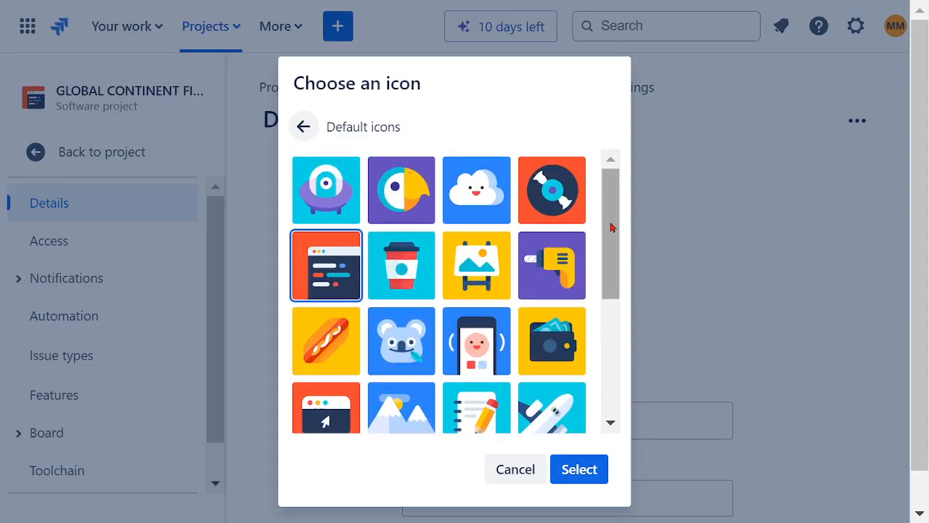
pyautogui.click(516, 469)
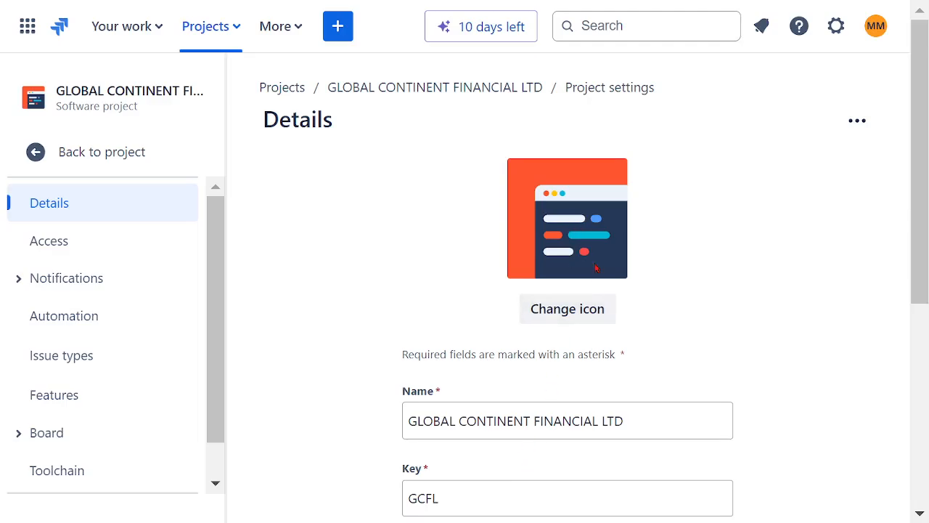
# - Choose the default icon with the vinyl record on an orange background as the project's icon
pyautogui.click(581, 311)
pyautogui.click(559, 397)
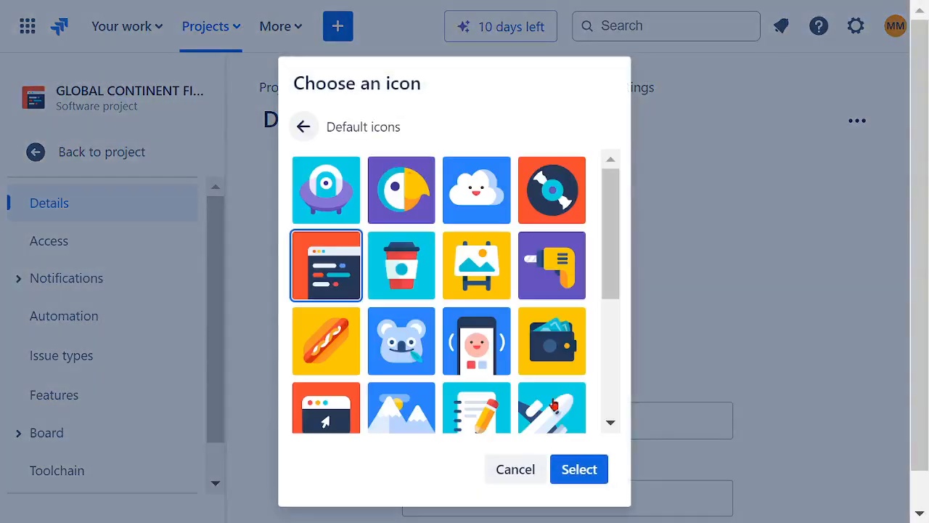
pyautogui.moveTo(611, 243)
pyautogui.mouseDown()
pyautogui.moveTo(596, 381)
pyautogui.moveTo(607, 226)
pyautogui.mouseUp()
pyautogui.click(561, 200)
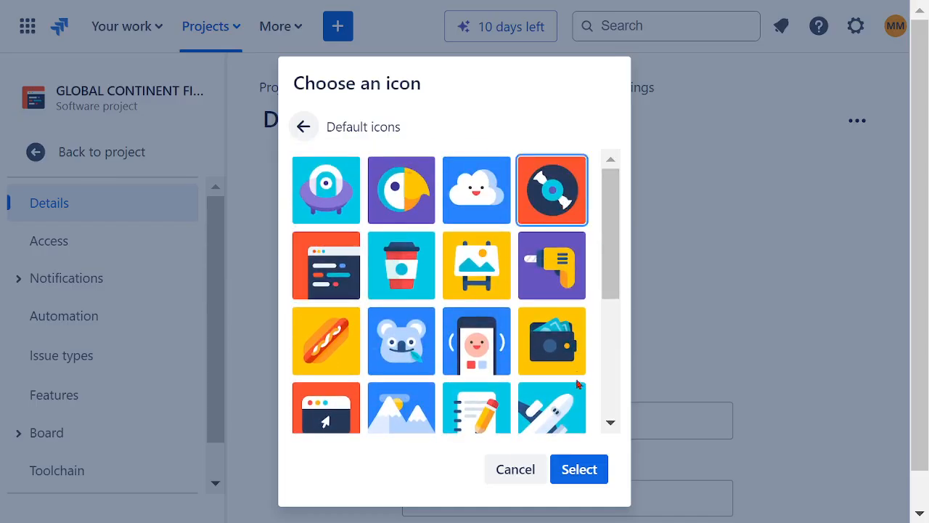
pyautogui.click(579, 469)
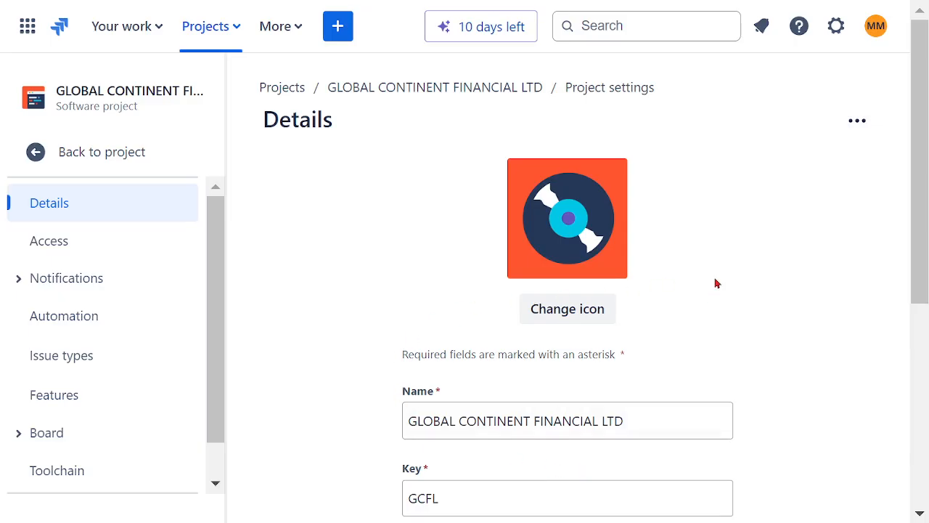
# - Check the category, project lead and default assignee fields in the project details
pyautogui.scroll(-3, 715, 283)
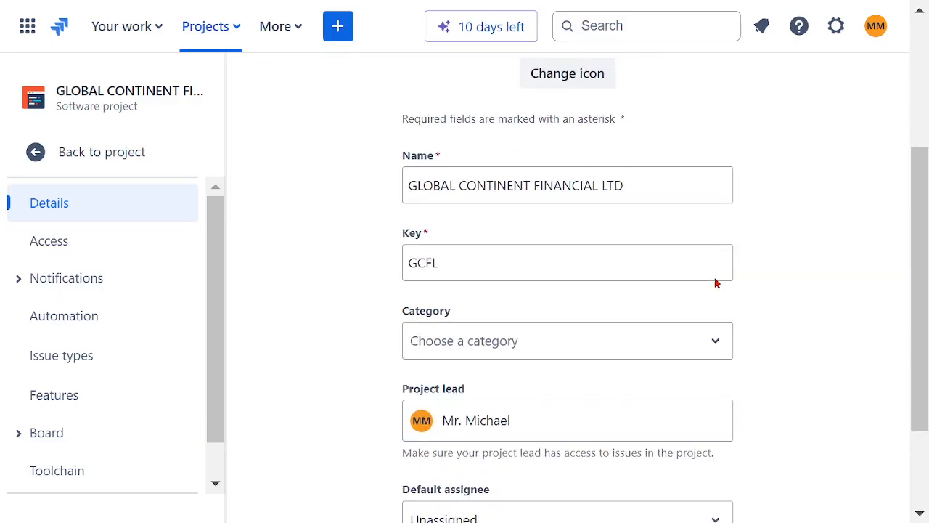
pyautogui.click(720, 348)
pyautogui.click(716, 348)
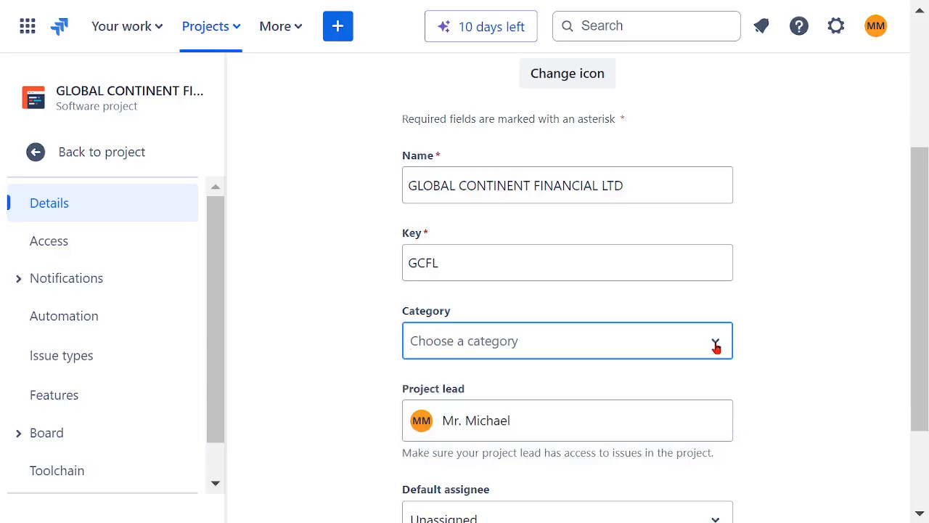
pyautogui.scroll(-2, 808, 315)
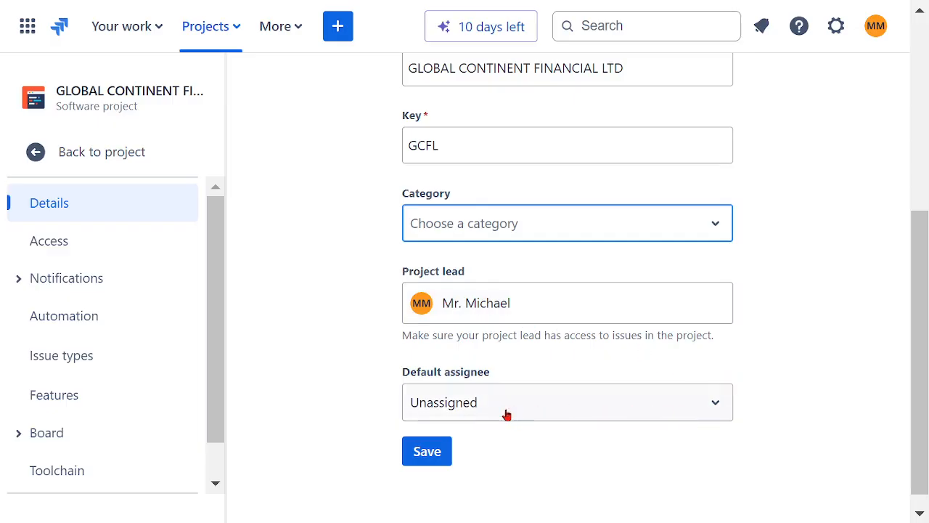
pyautogui.scroll(5, 328, 320)
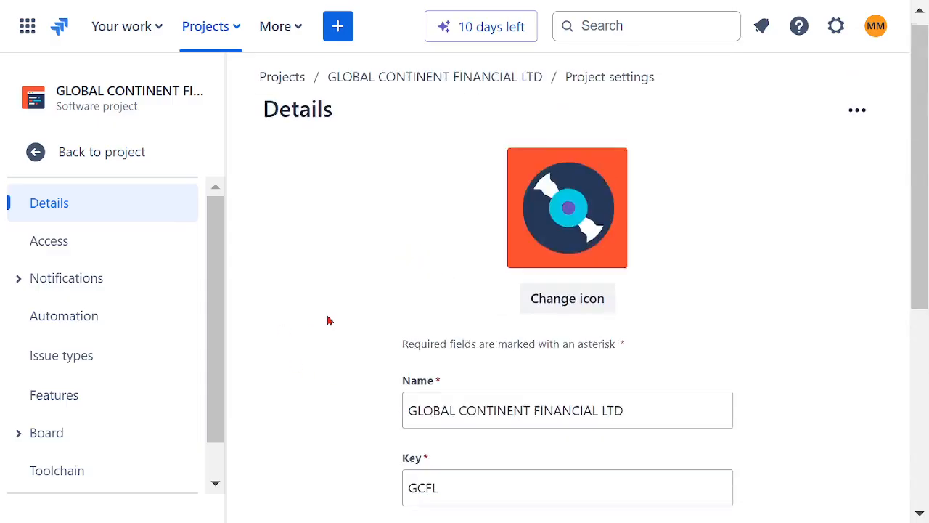
# - Leave the project settings without saving, view the Timeline again and open the project's Backlog
pyautogui.click(98, 158)
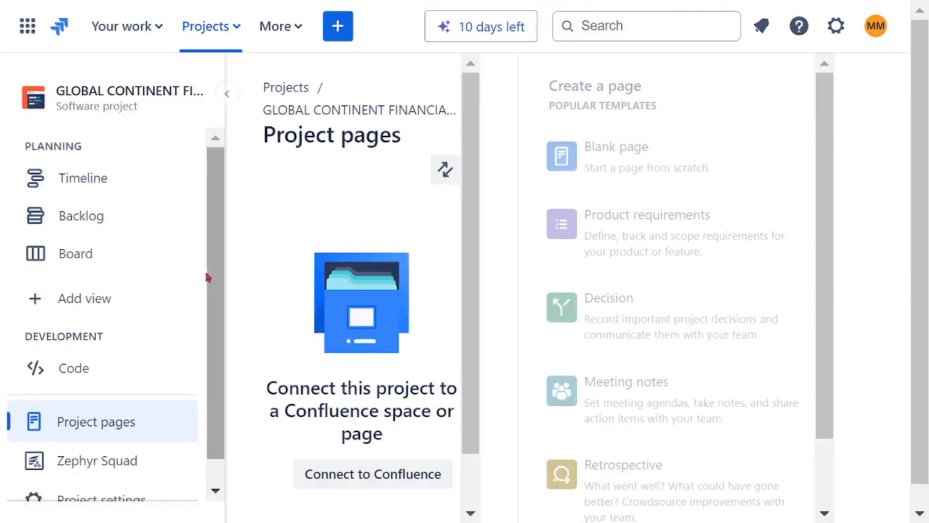
pyautogui.click(87, 188)
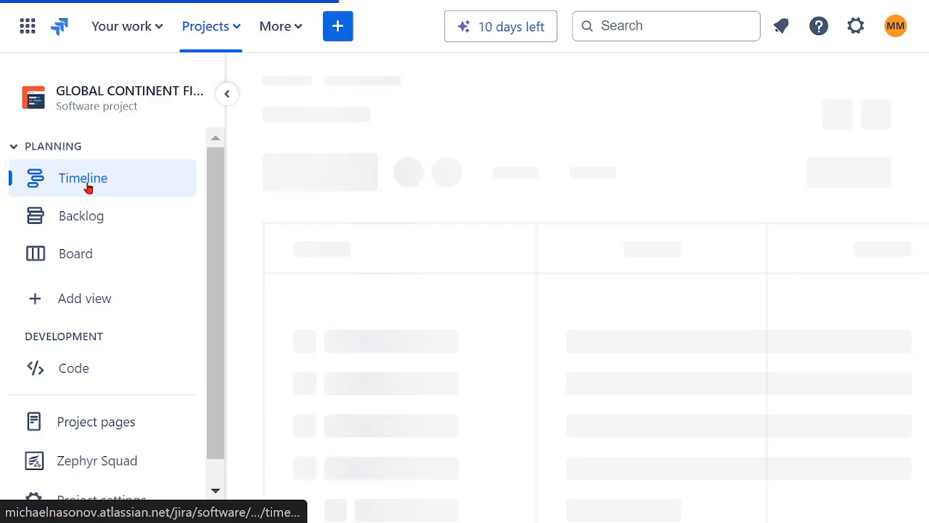
pyautogui.click(84, 219)
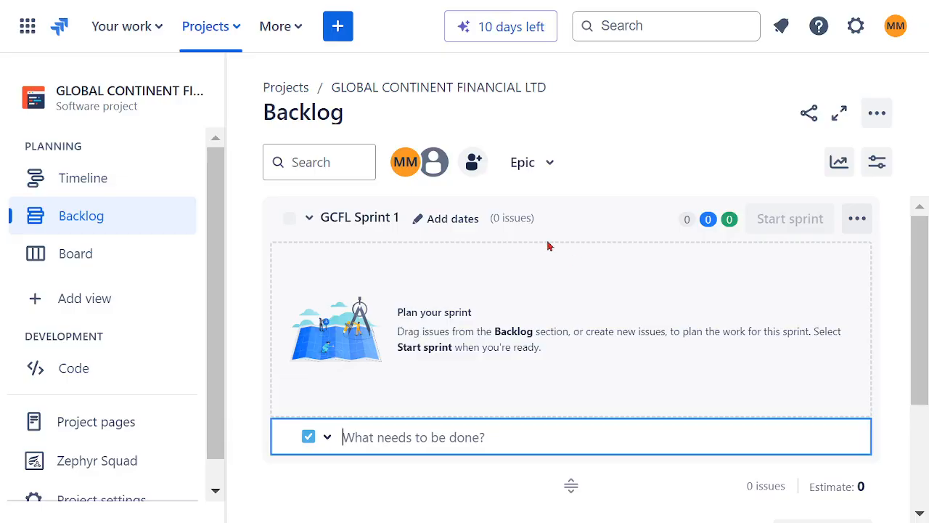
# - Start a new issue in the GLOBAL CONTINENT FINANCIAL LTD (GCFL) project and set its issue type to Epic
pyautogui.click(347, 41)
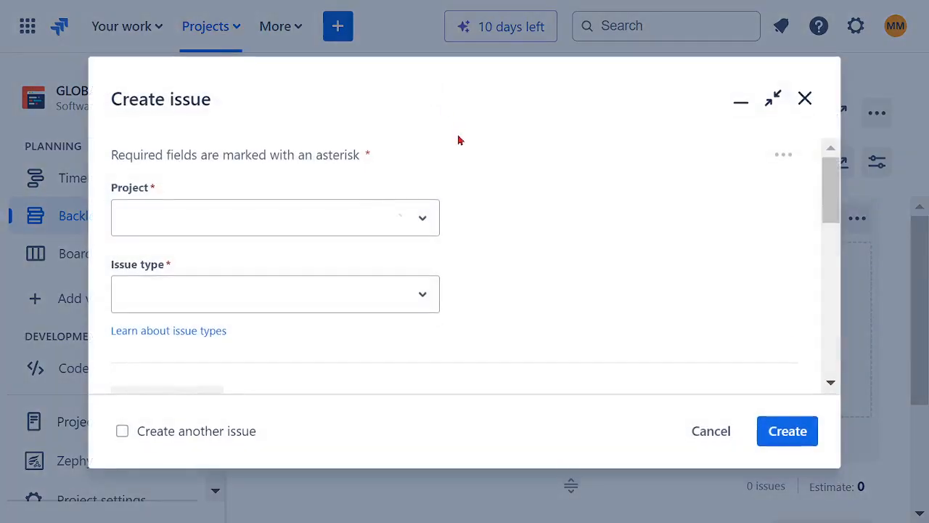
pyautogui.scroll(3, 464, 204)
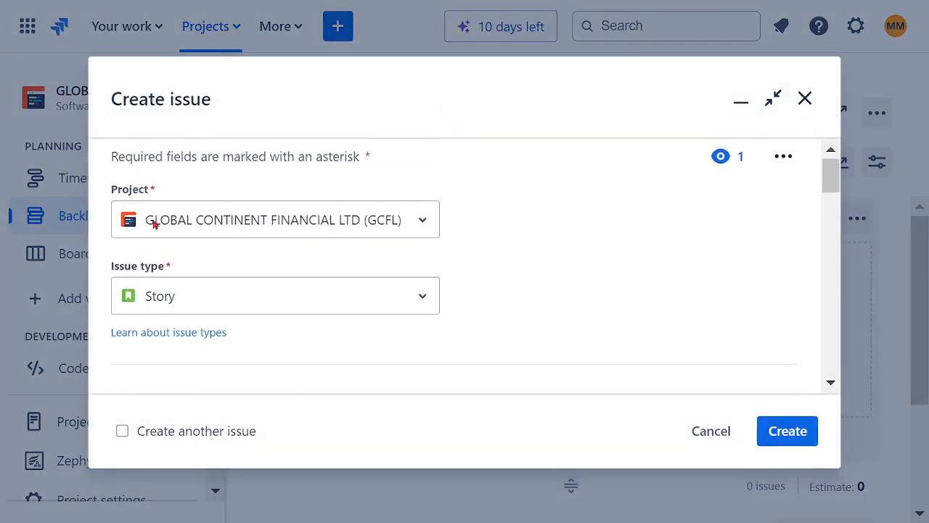
pyautogui.click(422, 300)
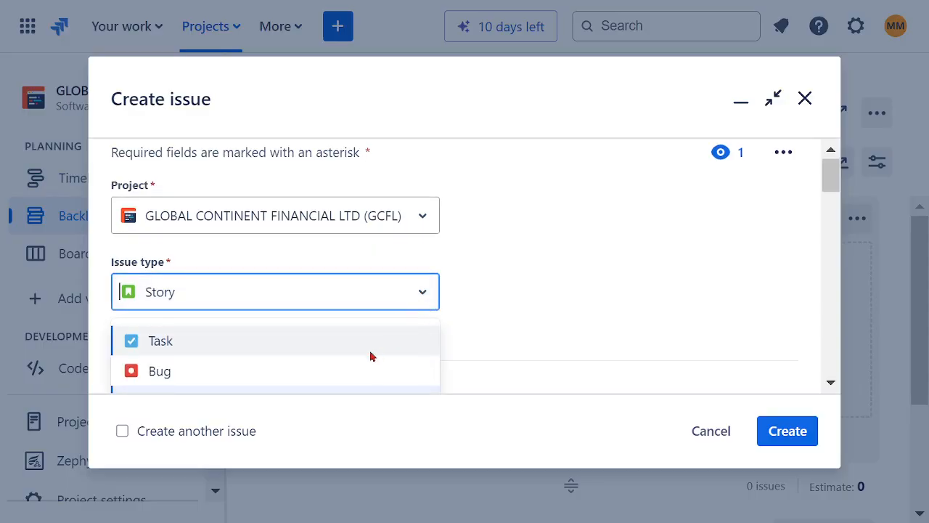
pyautogui.click(171, 298)
pyautogui.click(171, 298)
pyautogui.write('e')
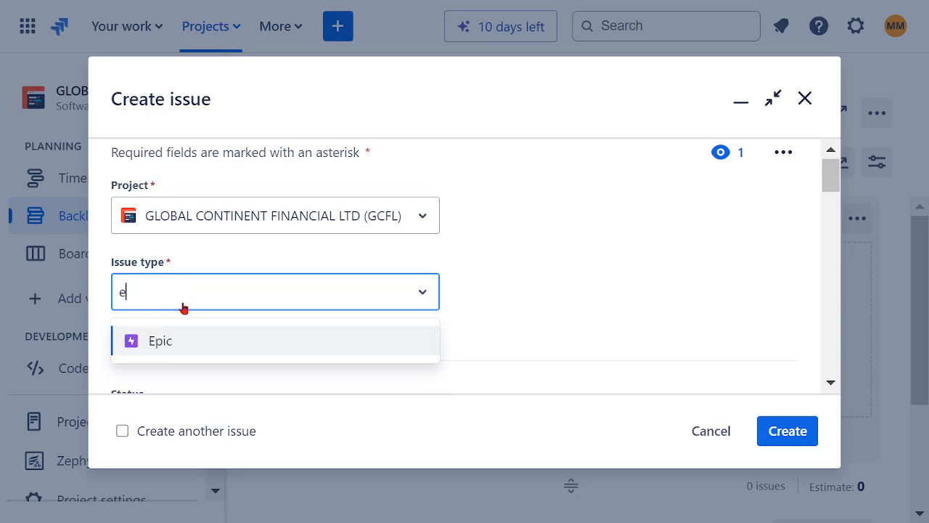
pyautogui.click(163, 345)
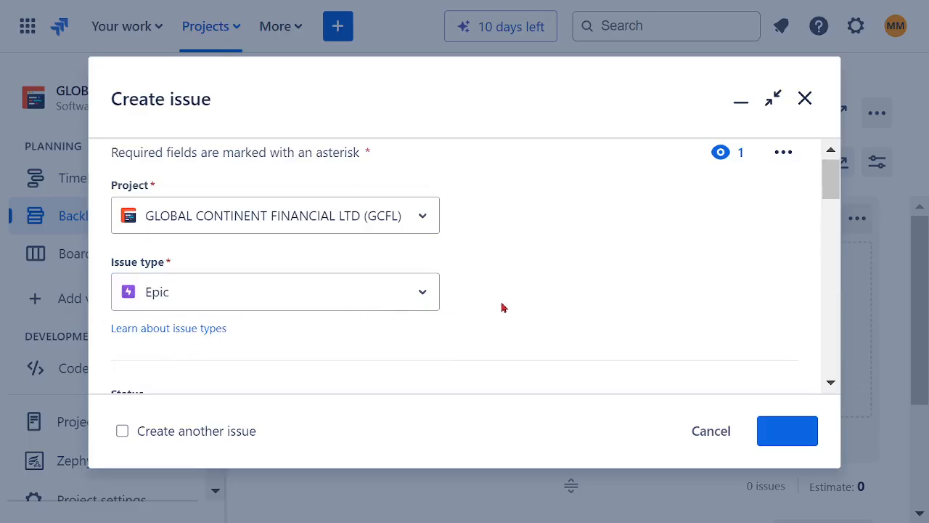
# - Check the initial status options for the new epic and keep it at To Do
pyautogui.scroll(-2, 520, 289)
pyautogui.scroll(2, 520, 289)
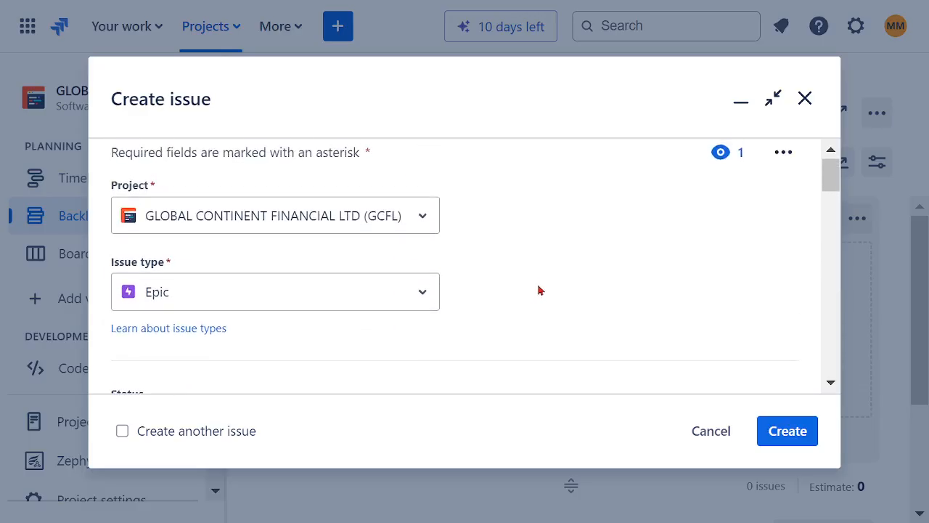
pyautogui.scroll(-2, 538, 287)
pyautogui.scroll(-2, 540, 285)
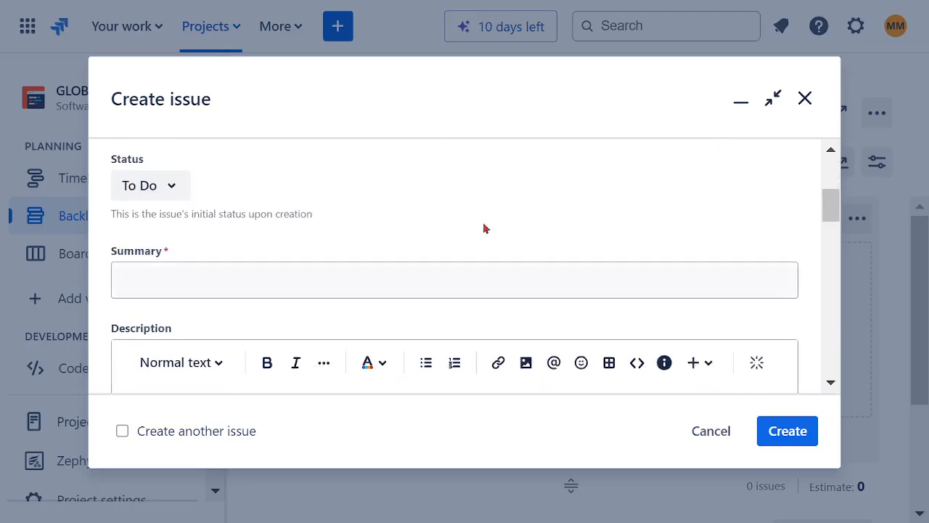
pyautogui.click(170, 196)
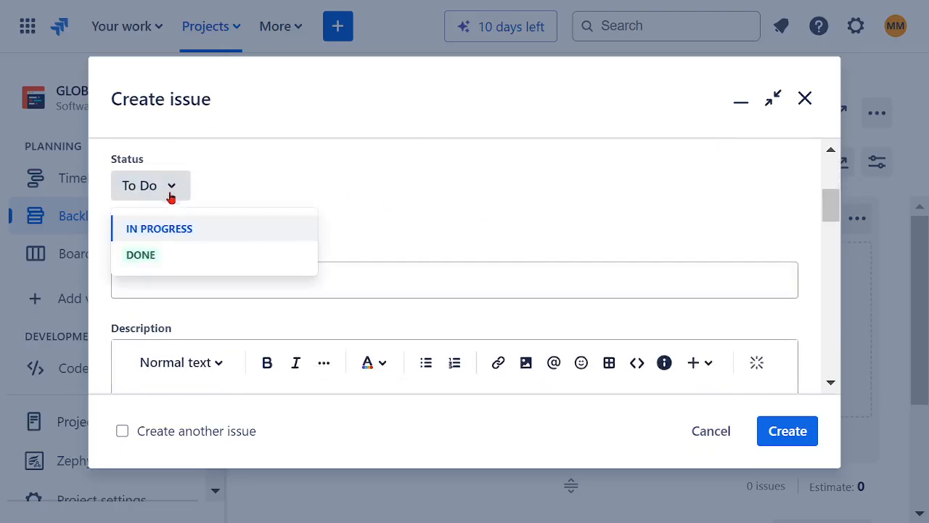
pyautogui.click(359, 200)
pyautogui.scroll(-2, 408, 195)
pyautogui.scroll(2, 349, 199)
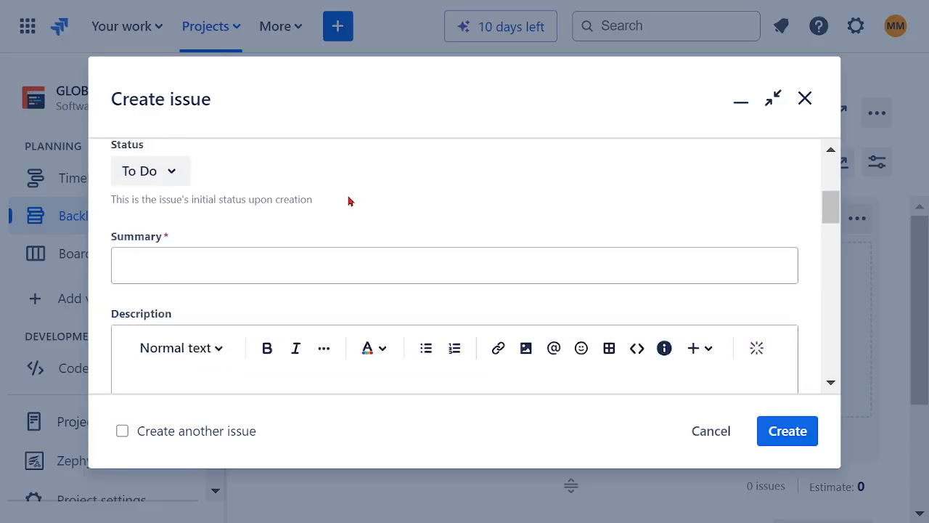
# - Enter "EPOIC01 - COMPANY AVAILABLE PUBLIC WEBSITE" as the new epic's summary
pyautogui.click(289, 277)
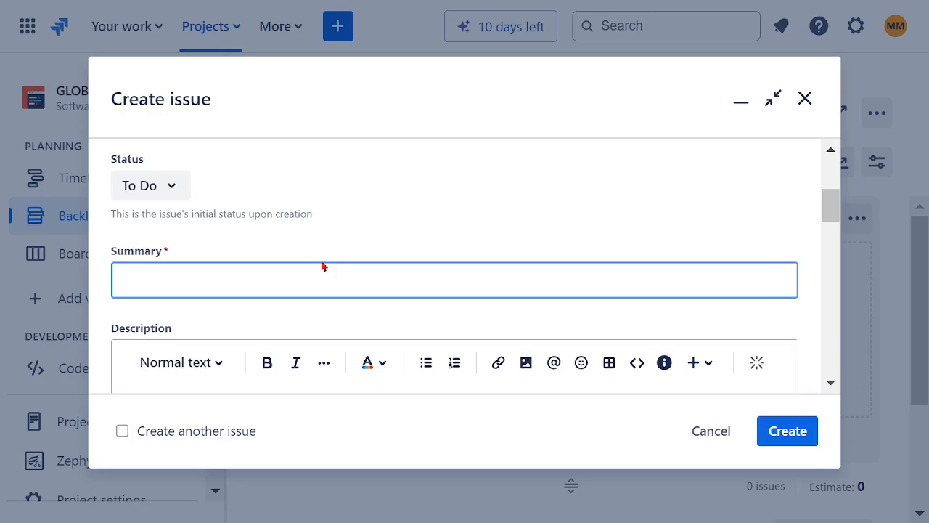
pyautogui.write('POIC01 -')
pyautogui.write('COMPANY')
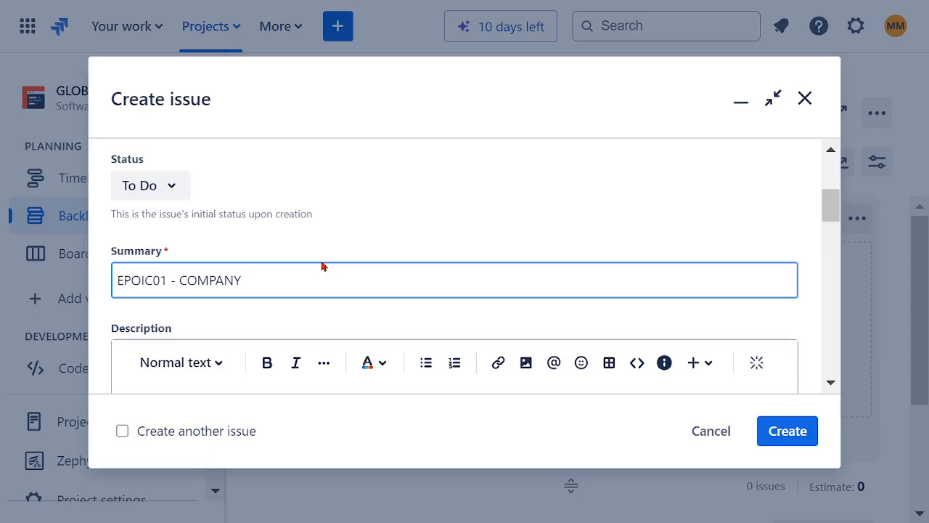
pyautogui.write('AVA')
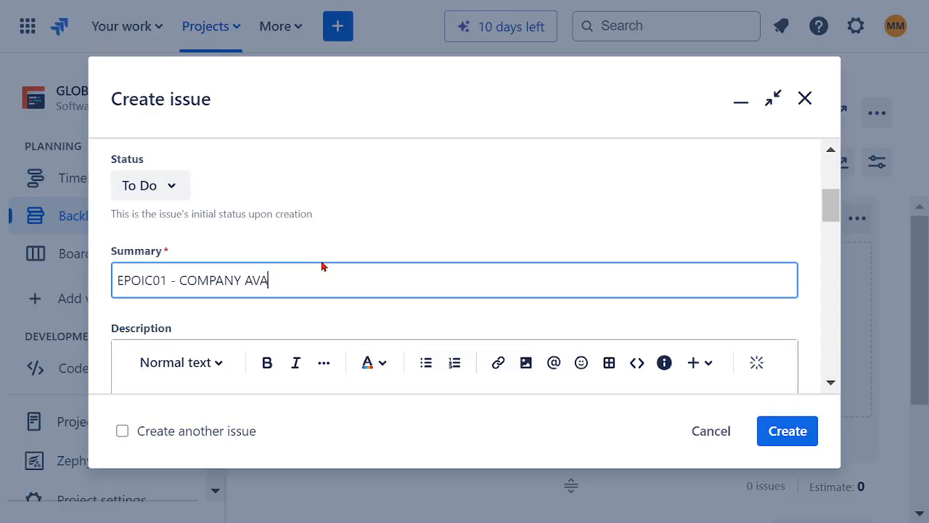
pyautogui.write('ILABLE')
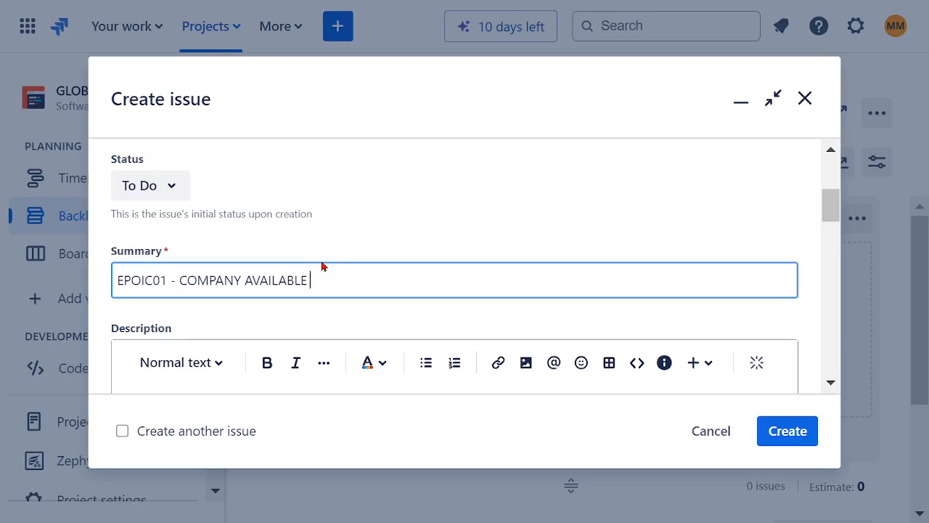
pyautogui.write(' PUBLIC WENSI')
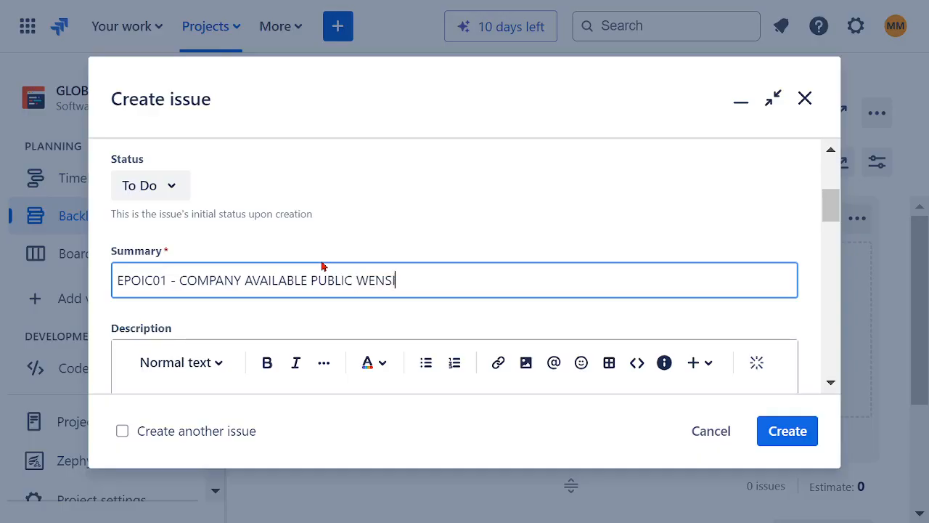
pyautogui.write('TE')
pyautogui.click(384, 281)
pyautogui.press('BackSpace')
pyautogui.write('BSITE')
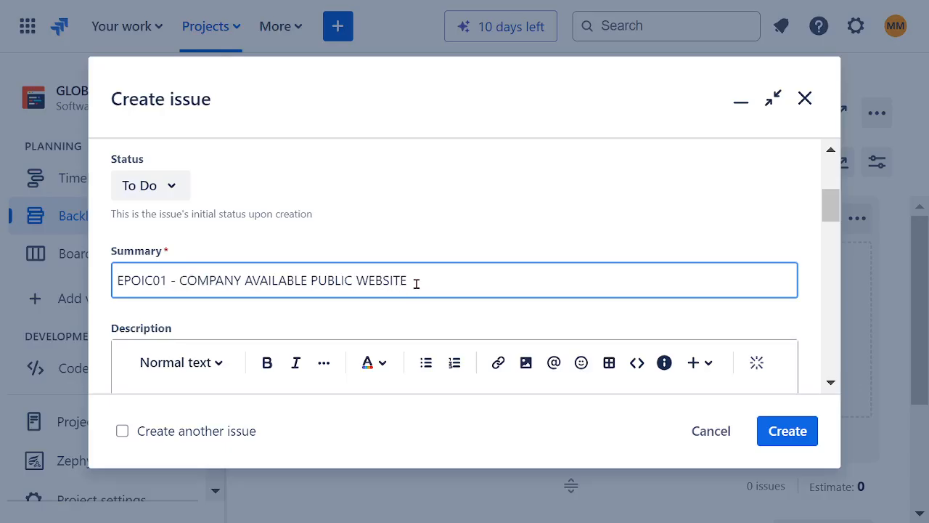
# - Insert the word GLOBAL before COMPANY in the epic's summary
pyautogui.moveTo(415, 281); pyautogui.dragTo(41, 291)
pyautogui.click(288, 281)
pyautogui.click(179, 280)
pyautogui.write('GLOBAL')
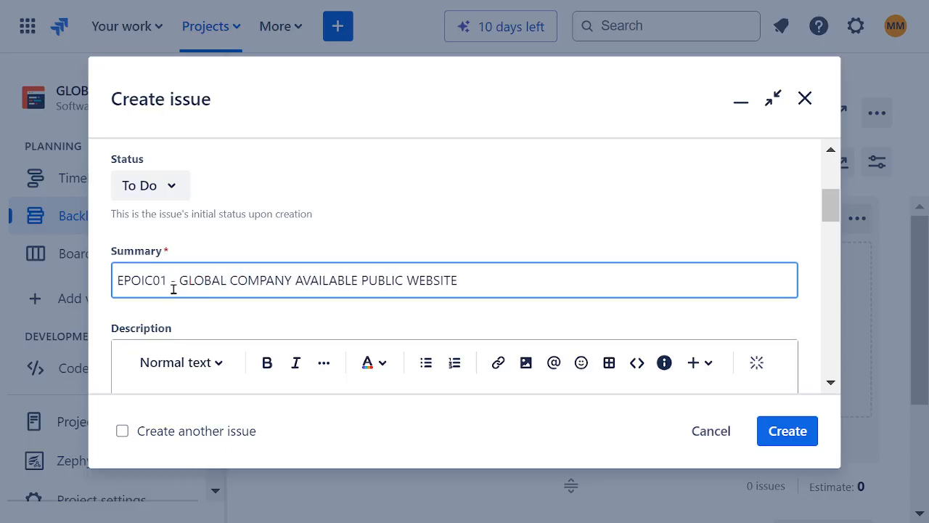
# - Shorten the code at the start of the epic's summary to EP01
pyautogui.click(478, 290)
pyautogui.moveTo(479, 290); pyautogui.dragTo(99, 288)
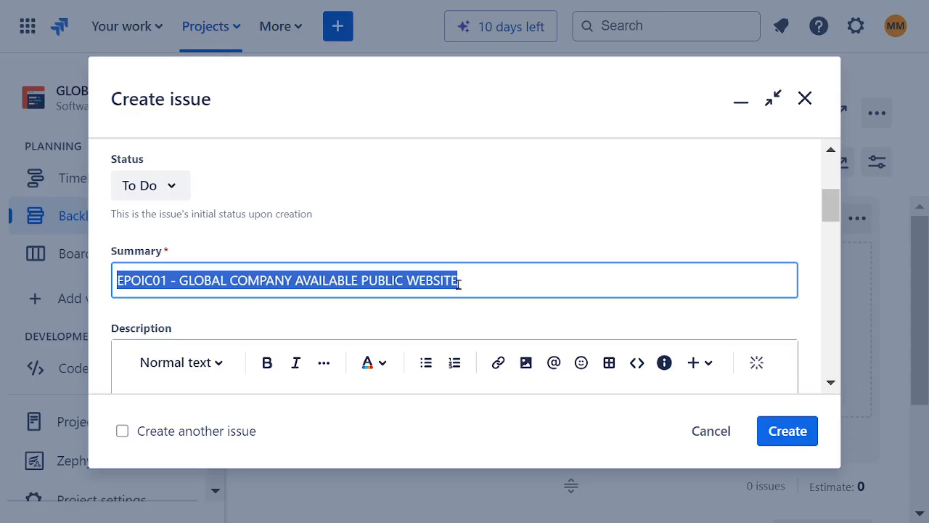
pyautogui.doubleClick(431, 281)
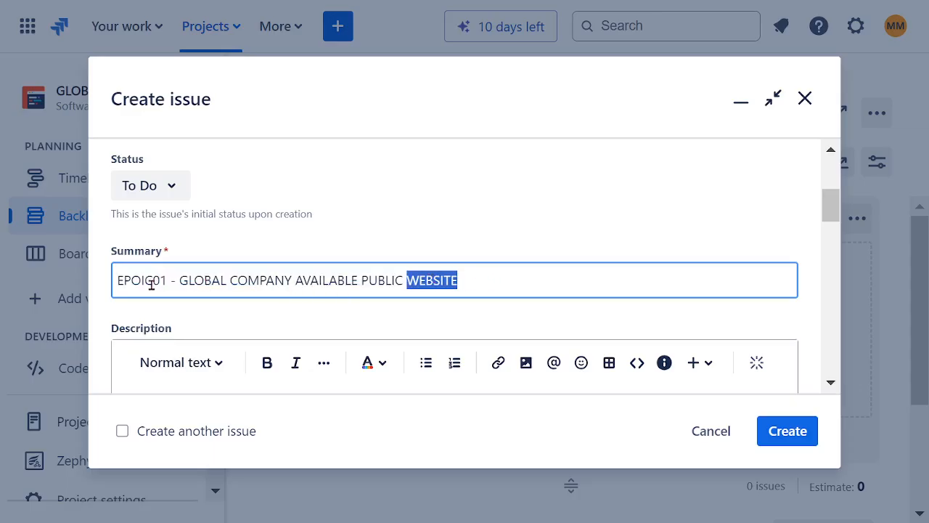
pyautogui.click(152, 281)
pyautogui.press('BackSpace')
pyautogui.press('BackSpace')
pyautogui.press('BackSpace')
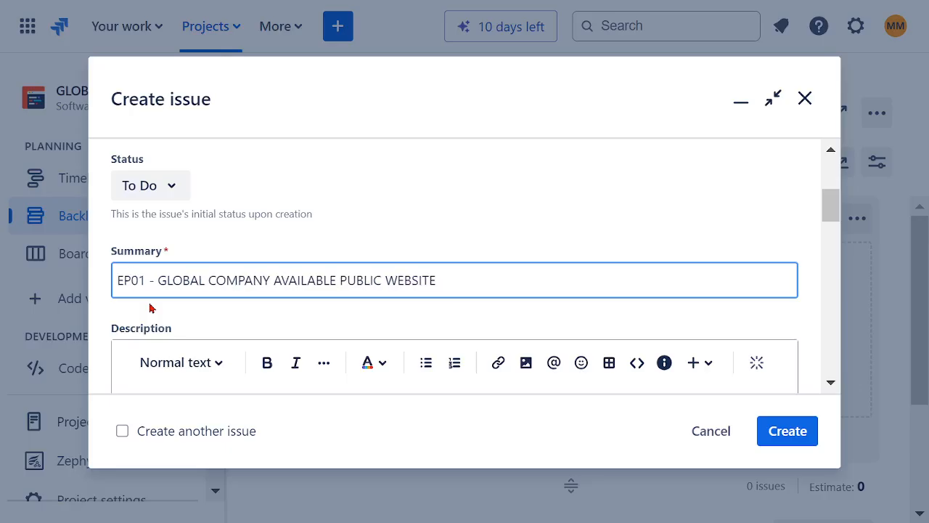
# - Copy the summary into the epic's description and replace its "EP01 -" prefix with CREATE
pyautogui.moveTo(450, 284); pyautogui.dragTo(74, 274)
pyautogui.hotkey('ctrl', 'c')
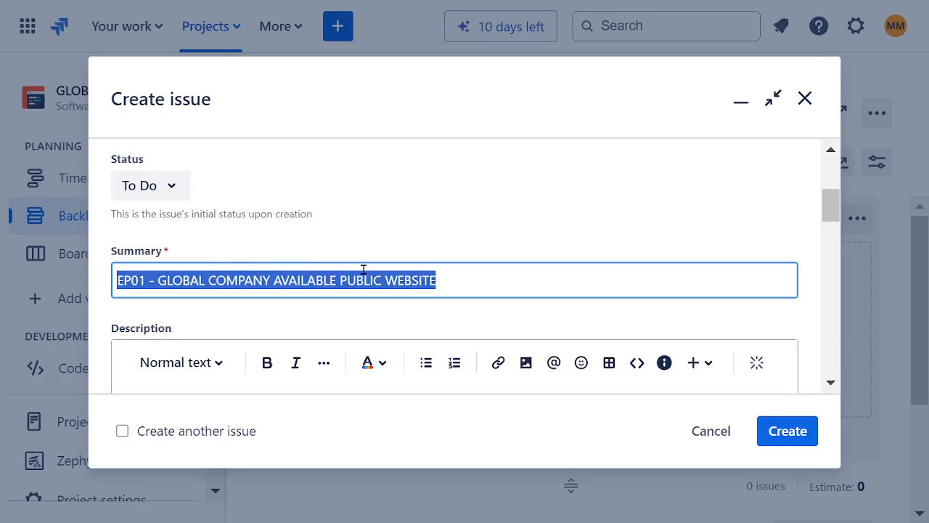
pyautogui.scroll(-2, 363, 270)
pyautogui.click(304, 329)
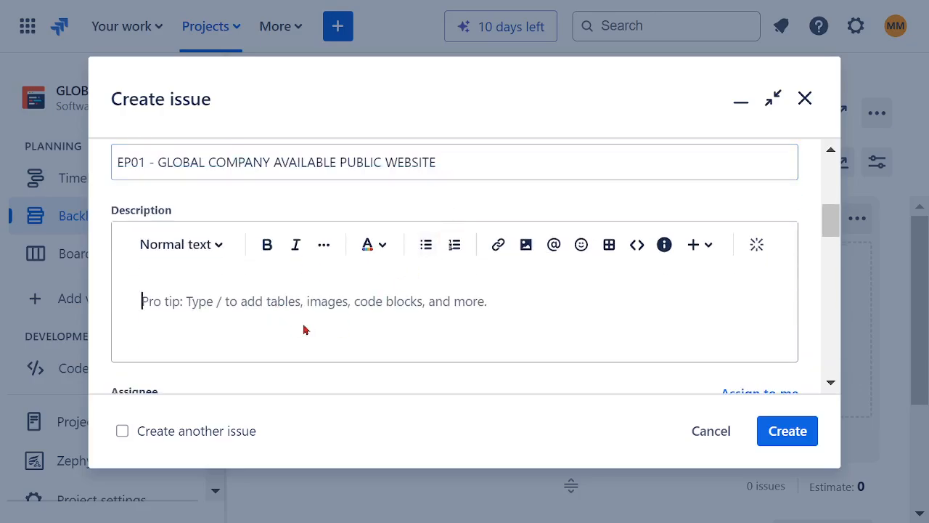
pyautogui.hotkey('ctrl', 'v')
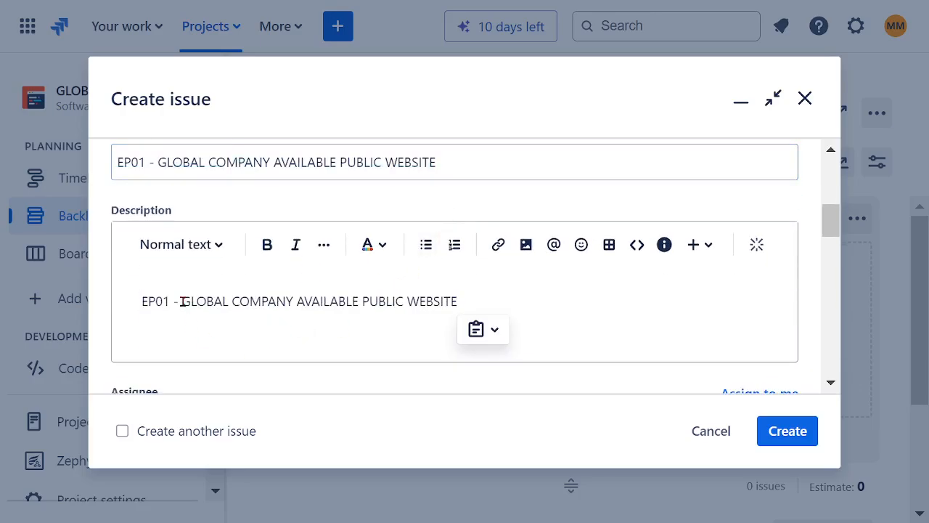
pyautogui.moveTo(183, 302); pyautogui.dragTo(120, 312)
pyautogui.press('BackSpace')
pyautogui.write('CR')
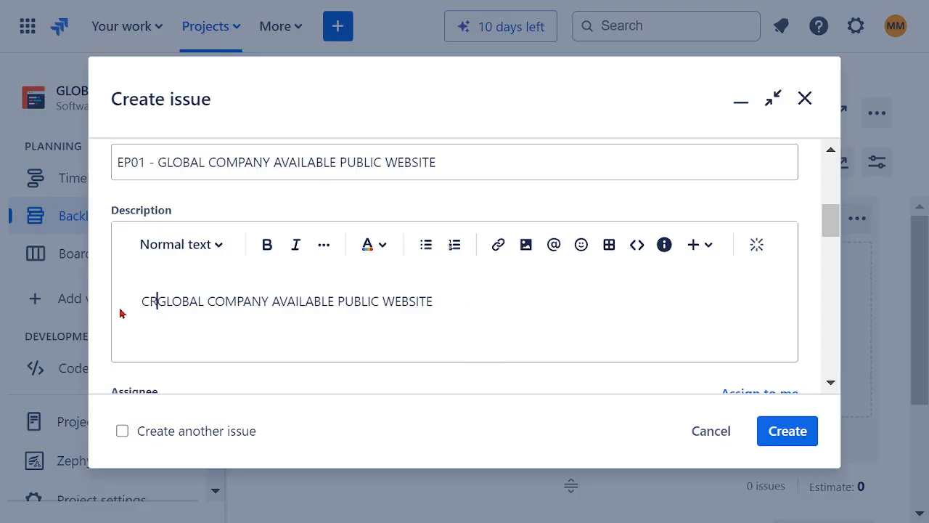
pyautogui.write('EATE')
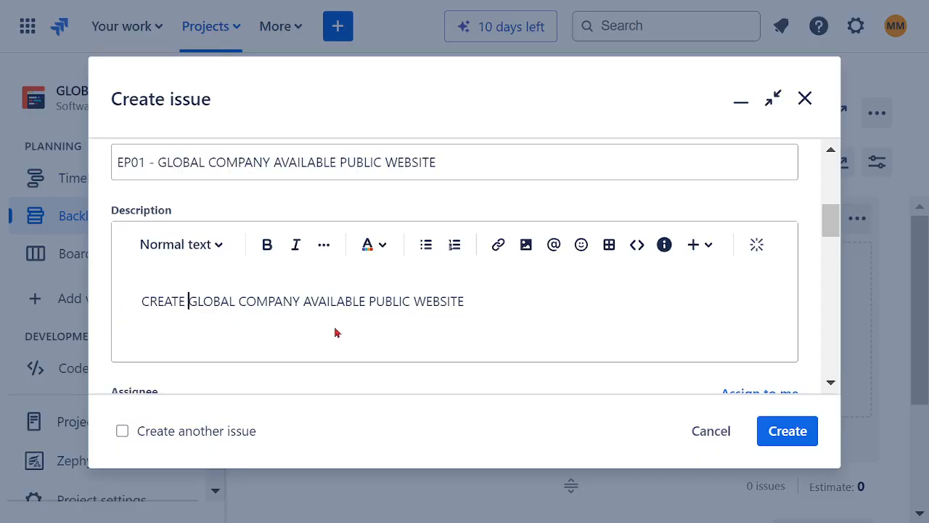
# - Assign the epic to your own user account
pyautogui.scroll(-3, 484, 298)
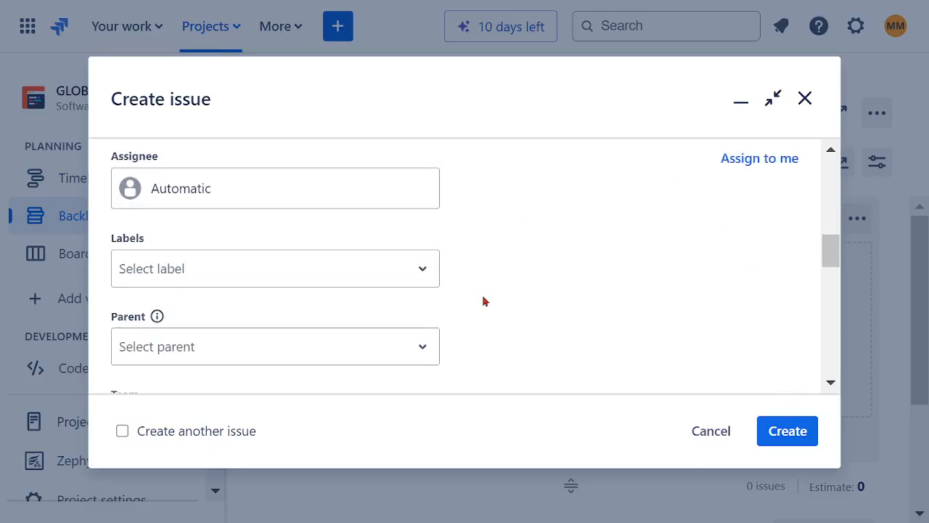
pyautogui.scroll(2, 484, 298)
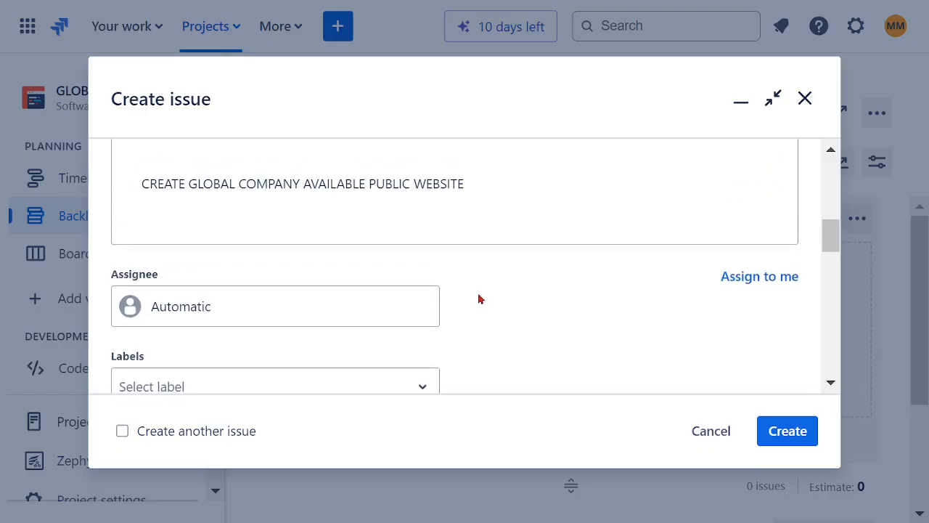
pyautogui.click(160, 318)
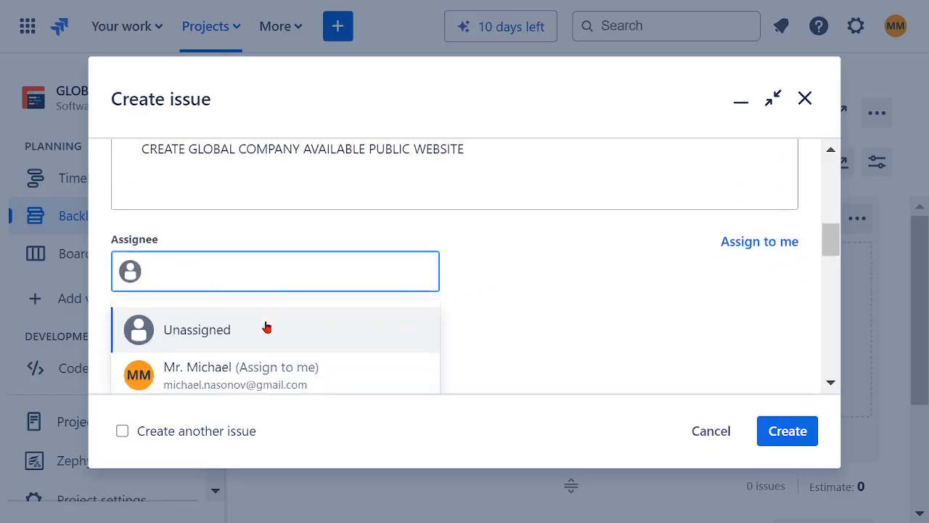
pyautogui.click(282, 300)
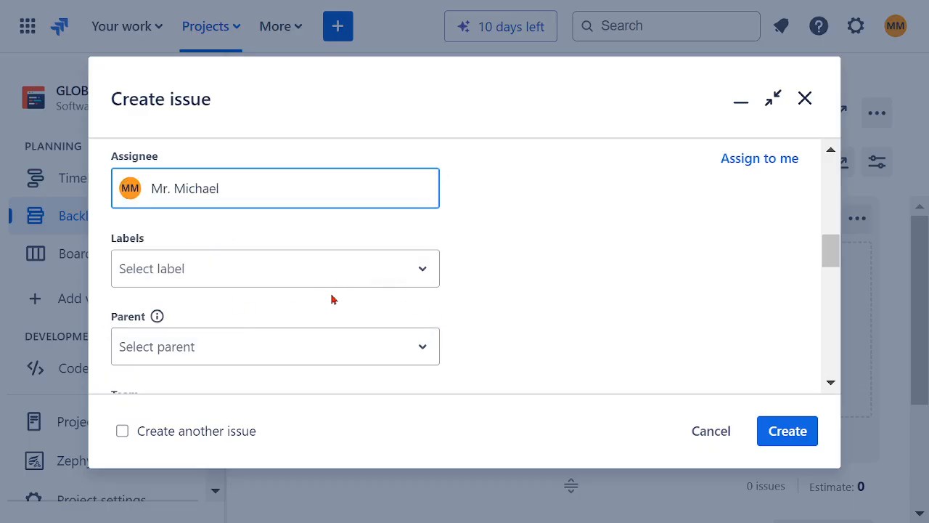
# - Look through the label and parent options for the epic without selecting any
pyautogui.click(392, 280)
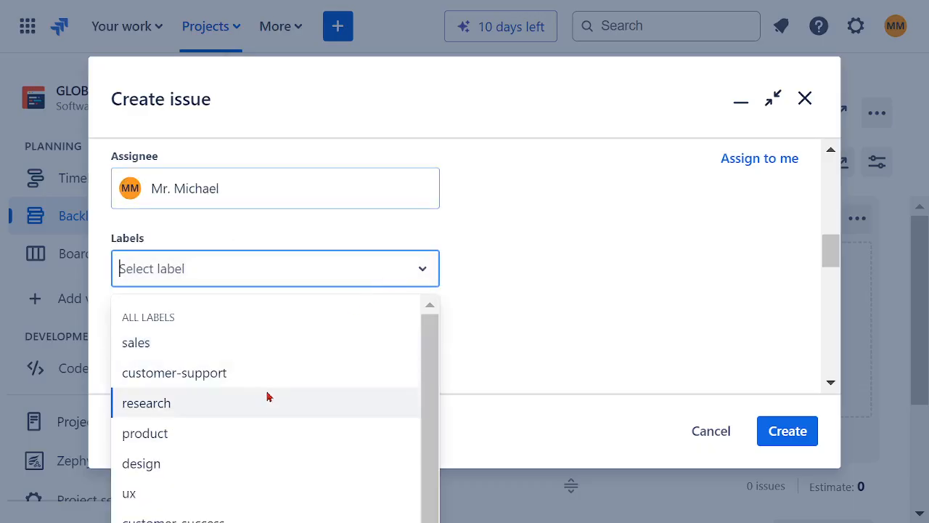
pyautogui.scroll(-1, 276, 386)
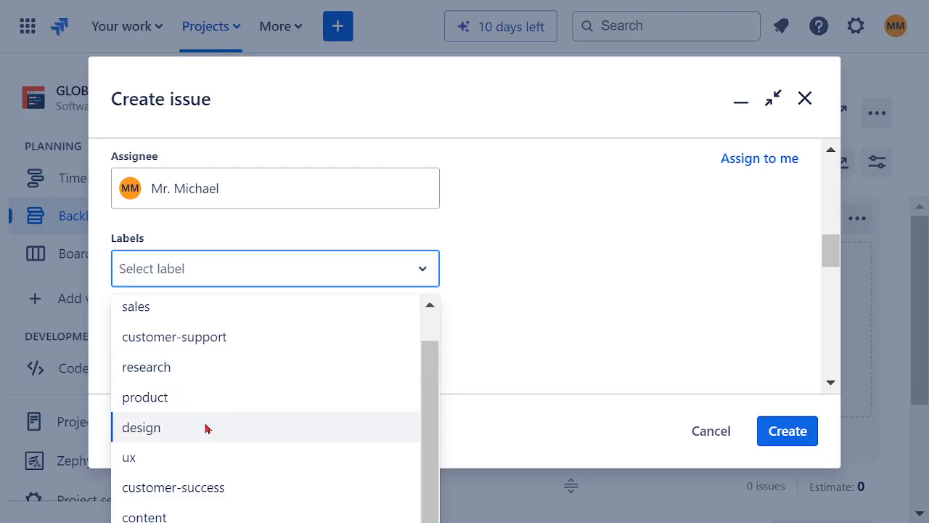
pyautogui.click(547, 324)
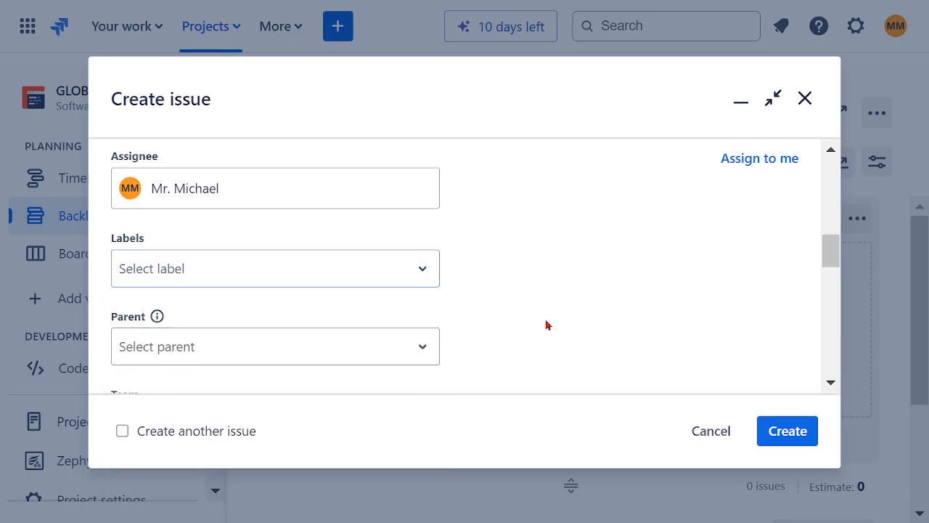
pyautogui.click(410, 350)
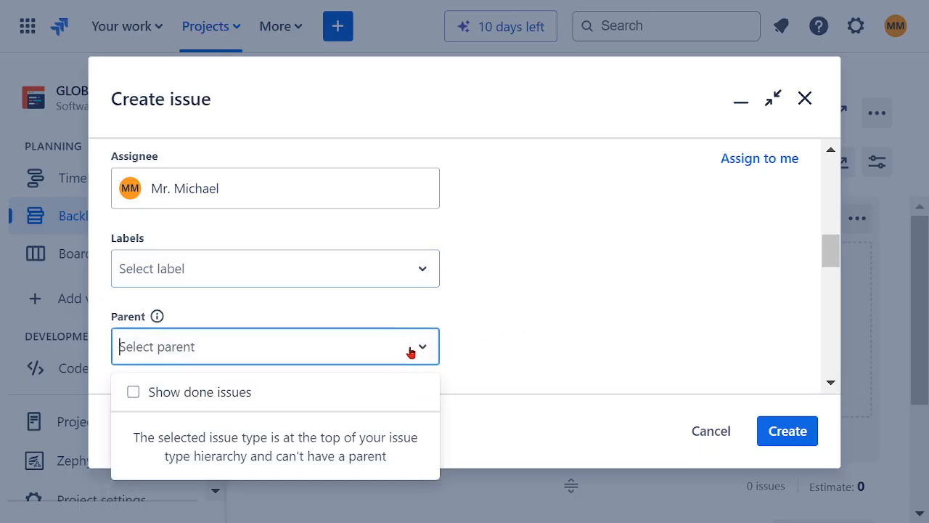
pyautogui.click(498, 328)
# - Set the epic's team to SOFTWARE ASSURANCE TEAM
pyautogui.scroll(-2, 511, 311)
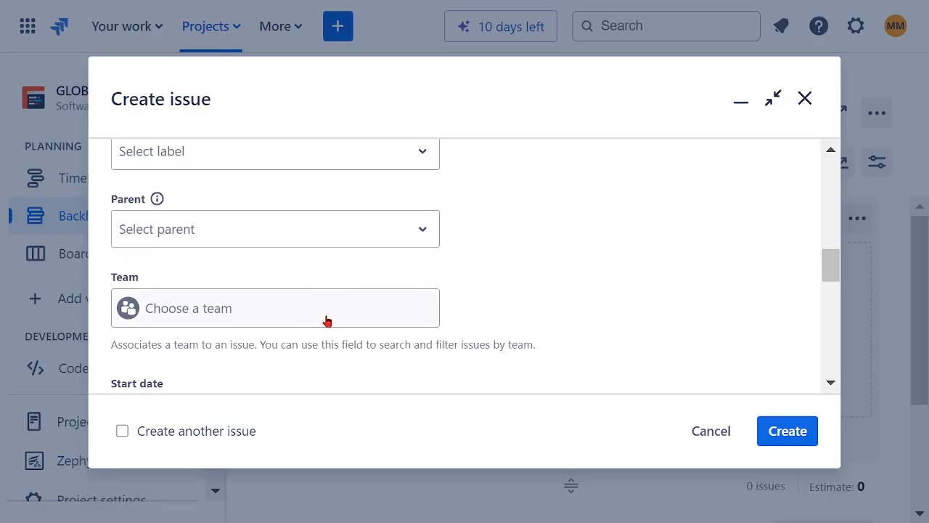
pyautogui.click(234, 318)
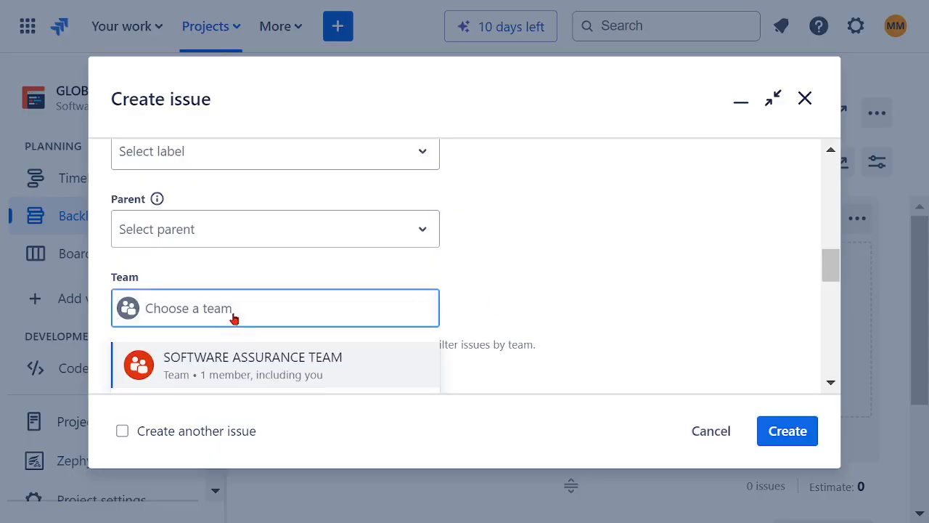
pyautogui.click(235, 356)
# - Set the epic's start date to 9/17/2024 and its due date to 10/1/2024
pyautogui.scroll(-2, 518, 270)
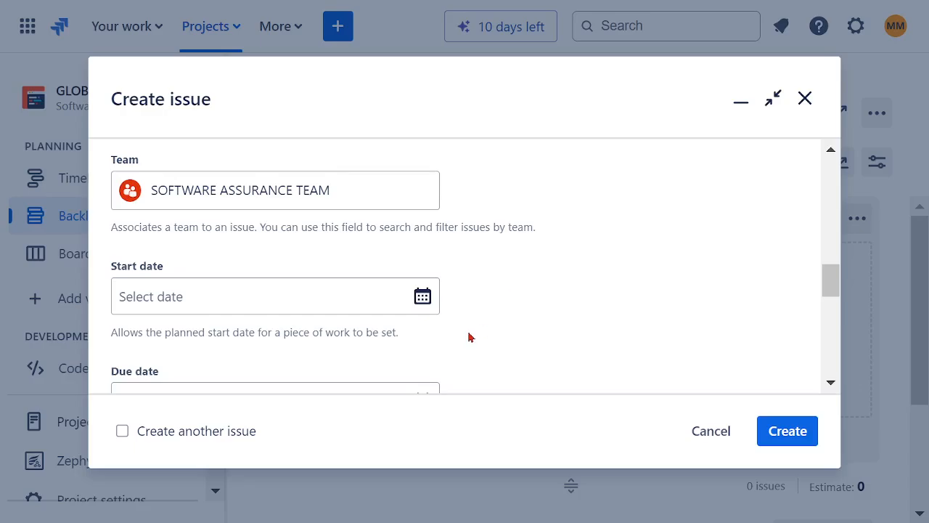
pyautogui.click(423, 298)
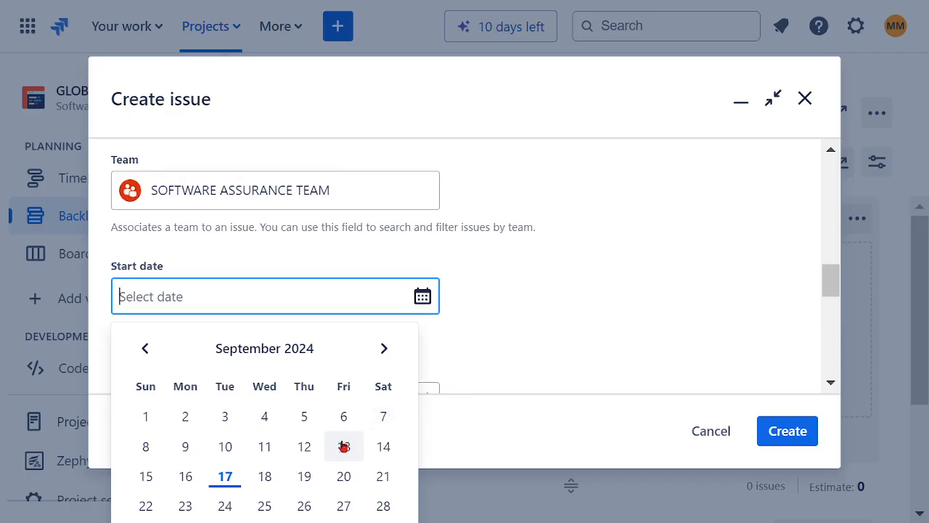
pyautogui.click(226, 477)
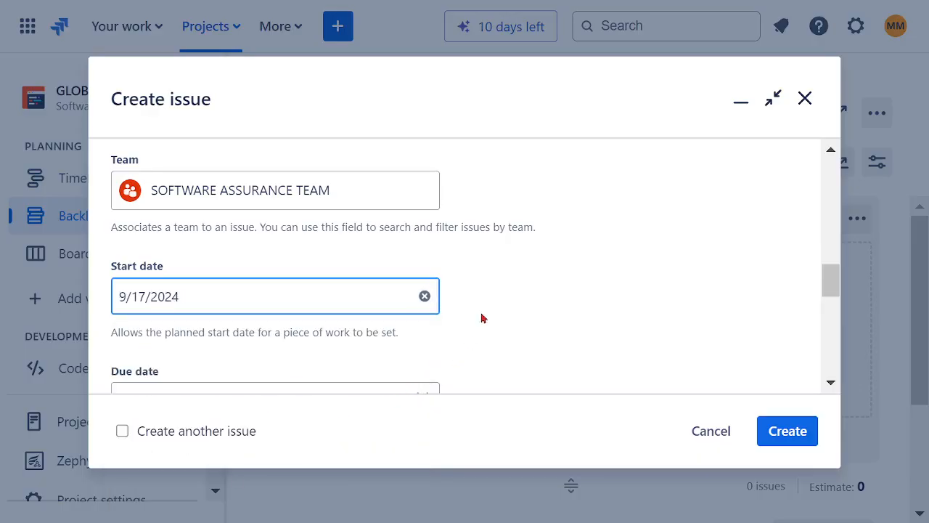
pyautogui.scroll(-2, 486, 315)
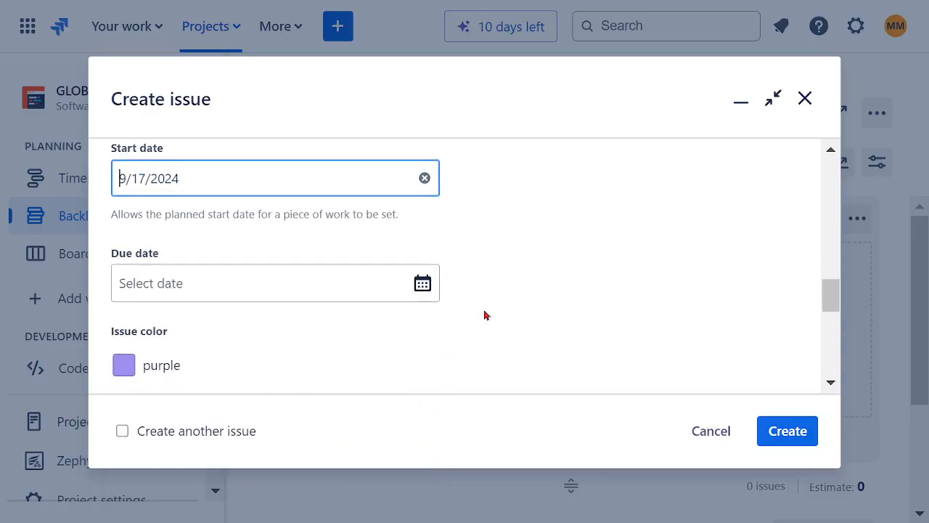
pyautogui.click(428, 289)
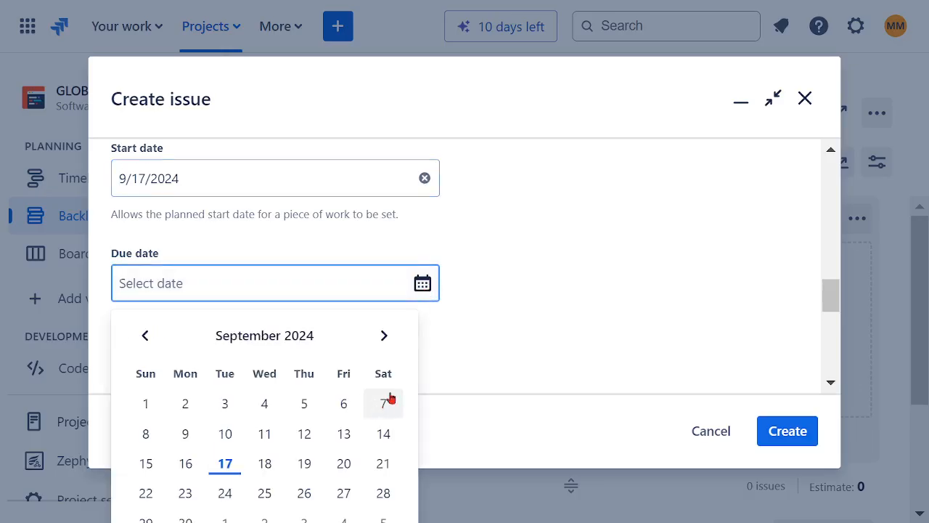
pyautogui.scroll(-3, 439, 363)
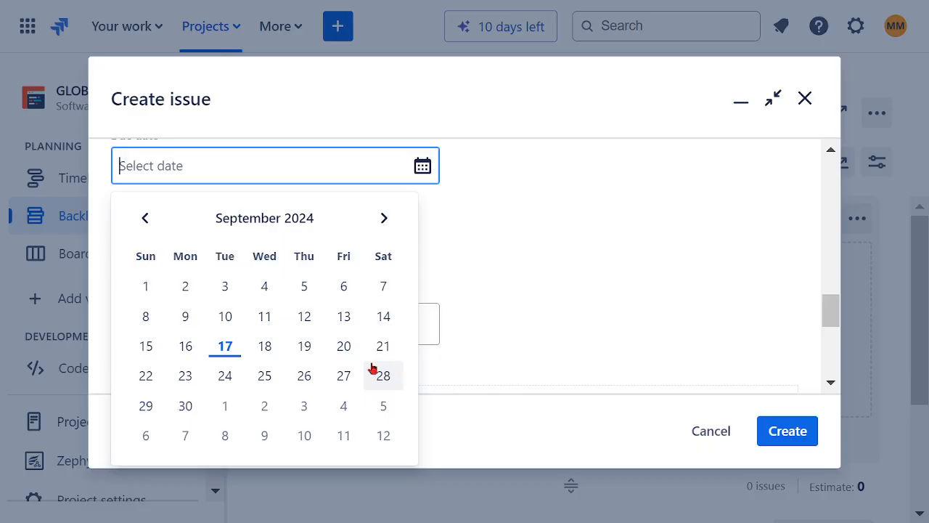
pyautogui.click(225, 411)
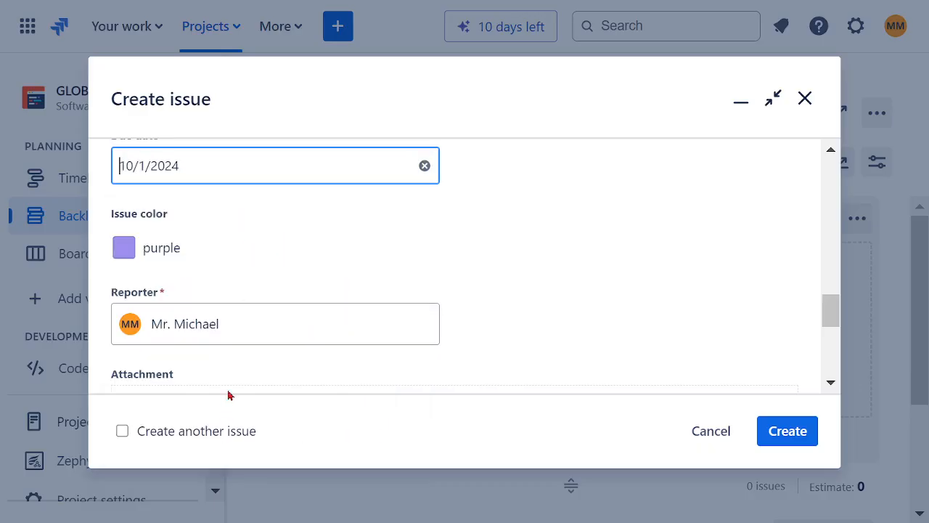
# - Go through the remaining optional fields without filling them in, create the EP01 epic and dismiss the creation notice
pyautogui.scroll(-3, 469, 289)
pyautogui.scroll(-3, 469, 289)
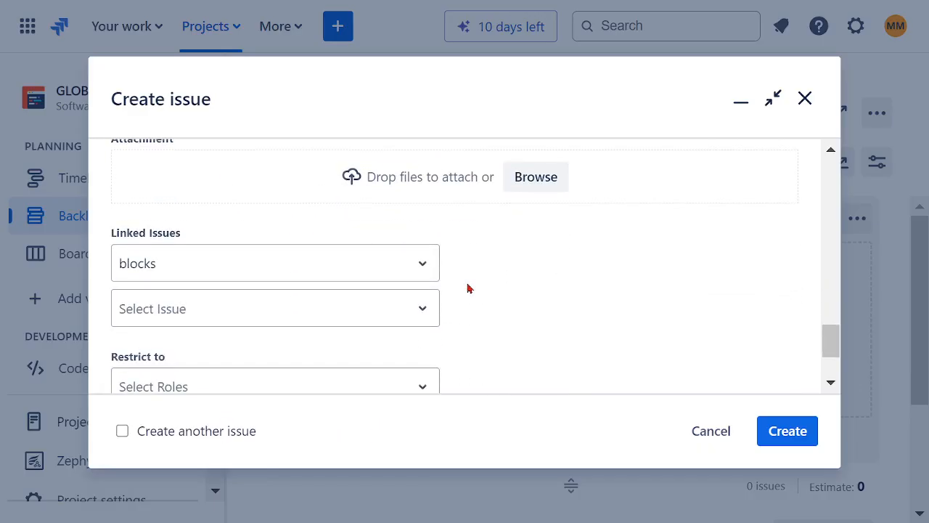
pyautogui.scroll(3, 315, 282)
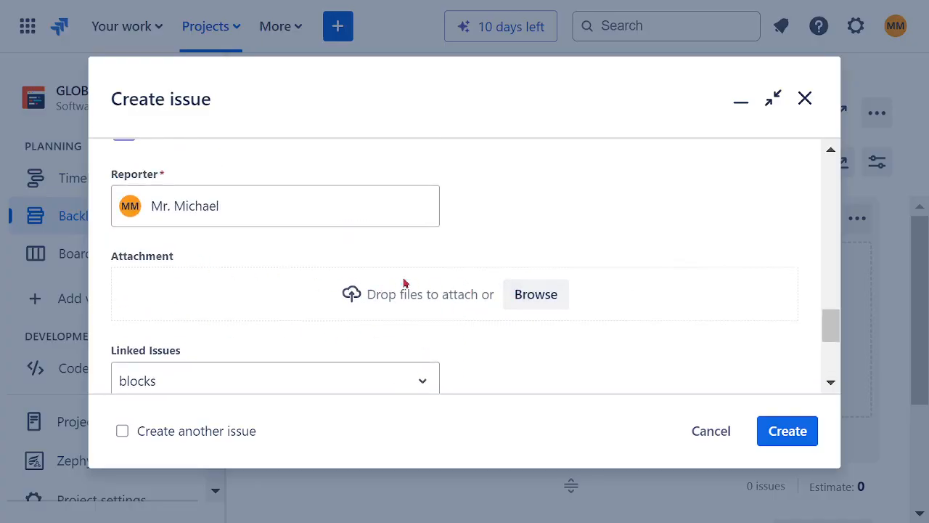
pyautogui.scroll(-2, 553, 288)
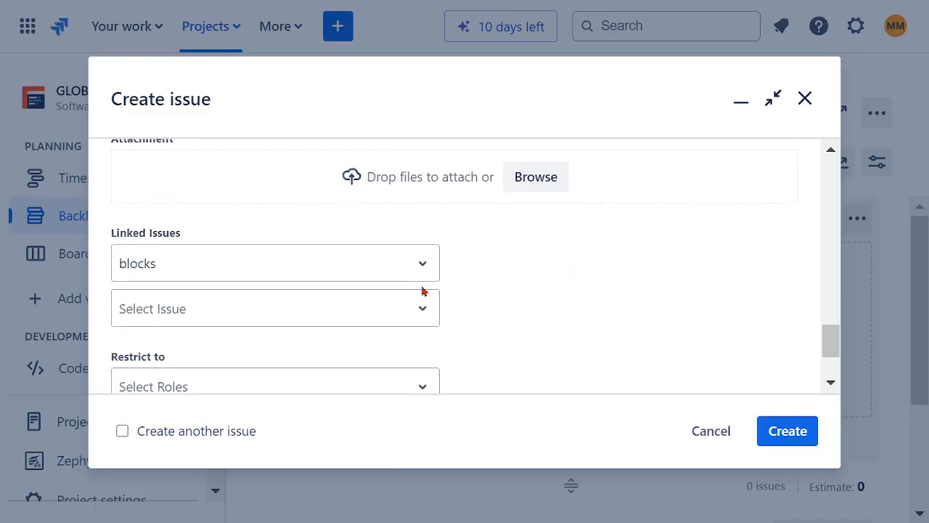
pyautogui.scroll(-2, 482, 308)
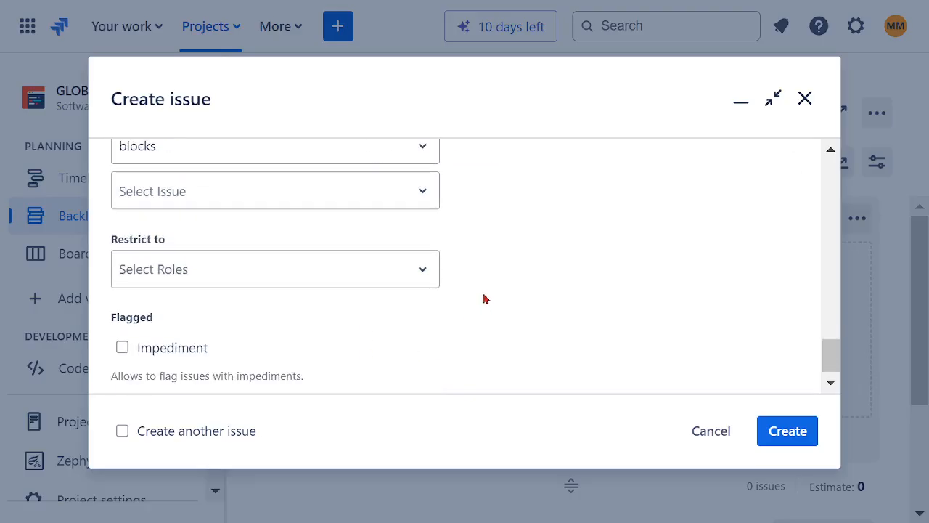
pyautogui.scroll(-1, 486, 298)
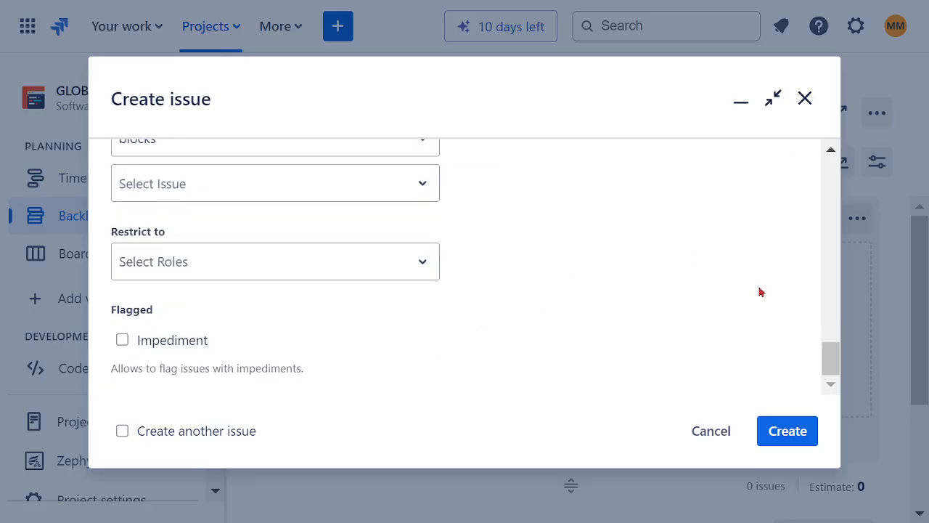
pyautogui.click(788, 431)
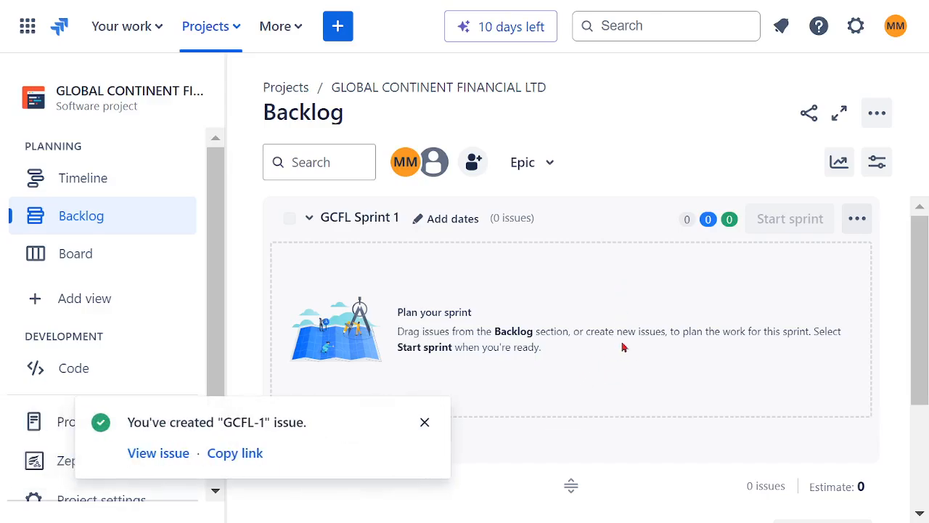
pyautogui.scroll(-3, 657, 326)
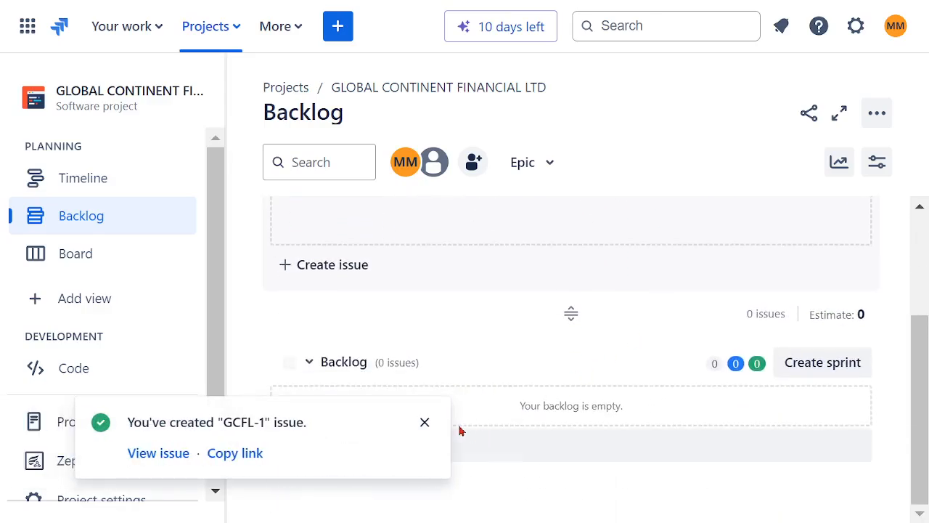
pyautogui.click(424, 422)
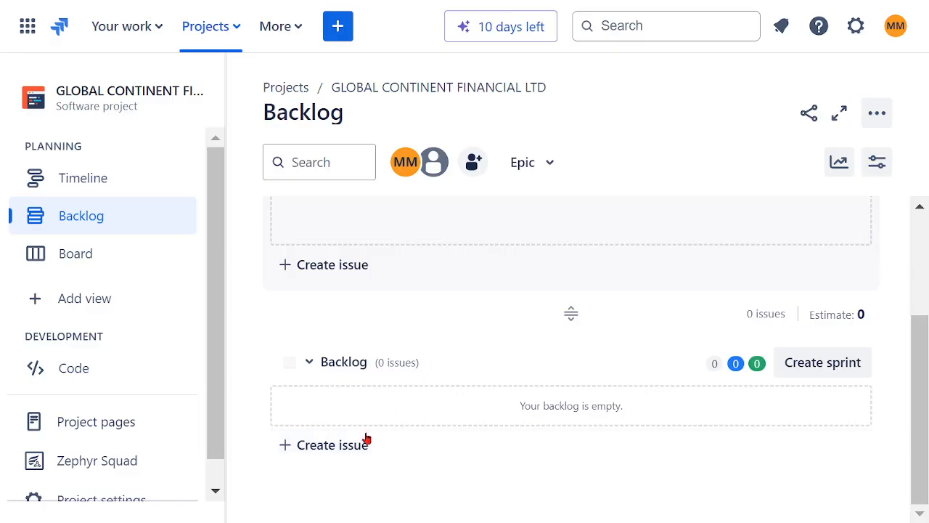
# - Collapse the project sidebar and look over the sprint and backlog sections
pyautogui.scroll(1, 465, 384)
pyautogui.scroll(1, 469, 384)
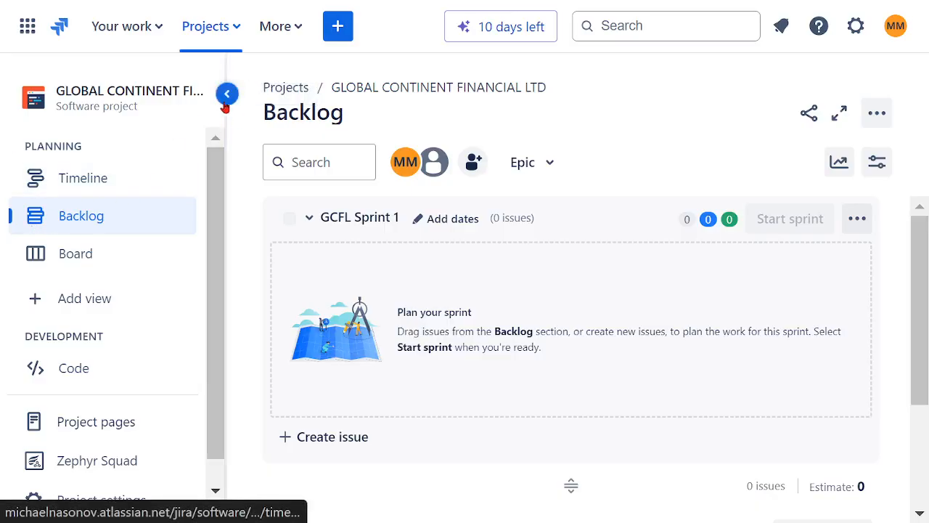
pyautogui.click(228, 94)
pyautogui.scroll(-3, 607, 326)
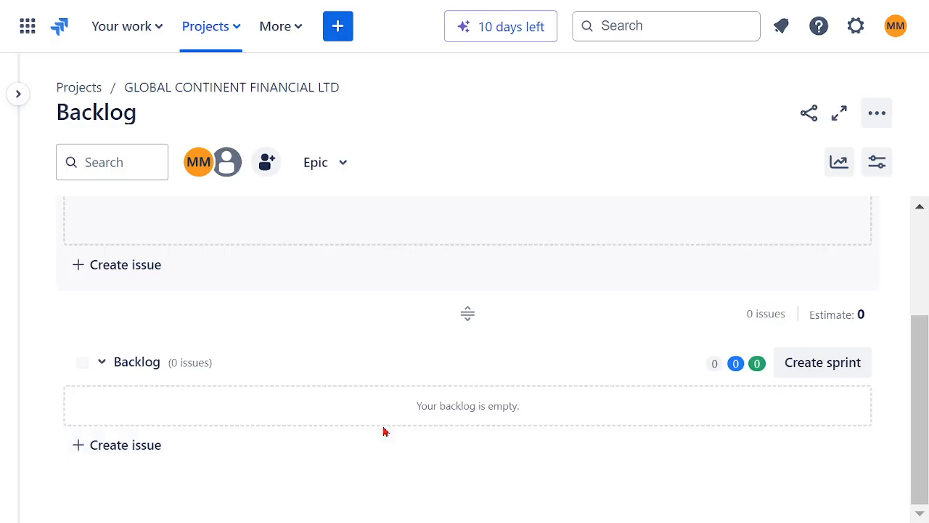
pyautogui.scroll(3, 385, 429)
# - Start a new epic with the summary "EP02 - GLOABL AVAILABLE MOBILE APP"
pyautogui.click(339, 40)
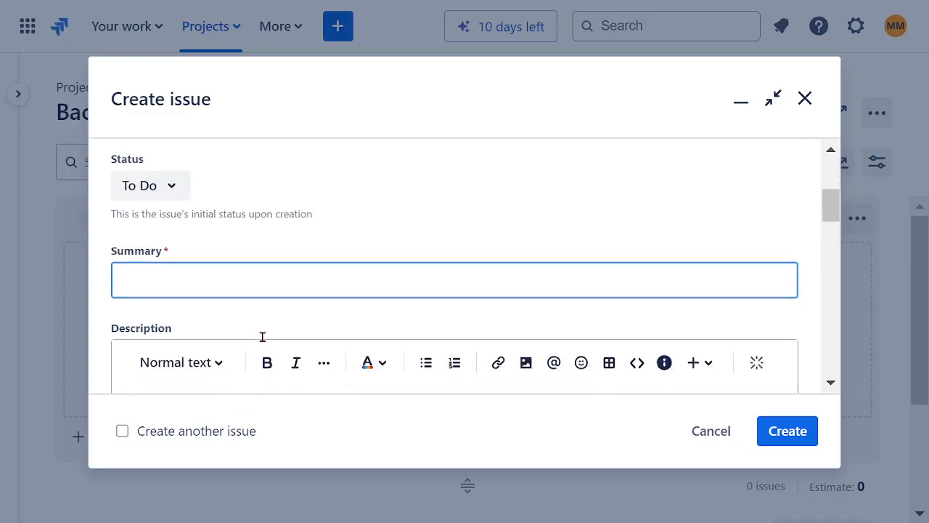
pyautogui.write('EP02 - GLO')
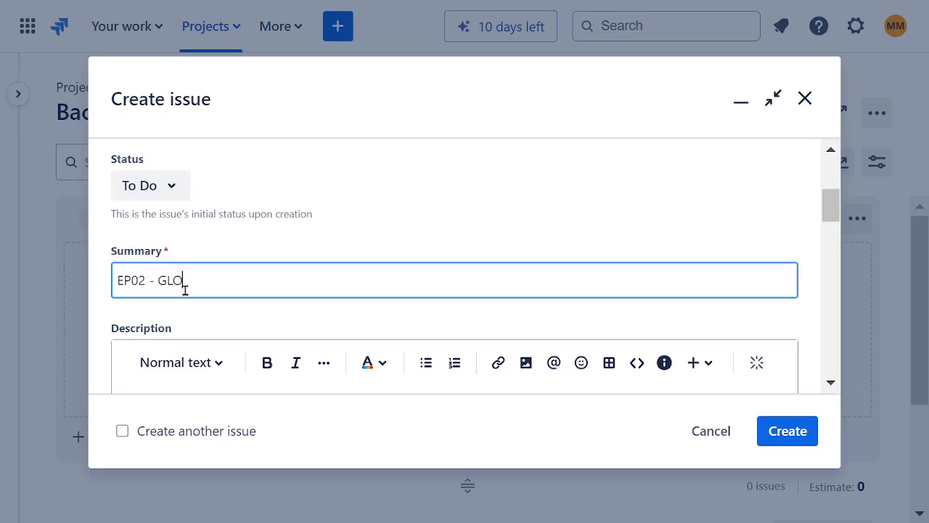
pyautogui.write('ABL C')
pyautogui.write('AVA')
pyautogui.write('ILABLE MO')
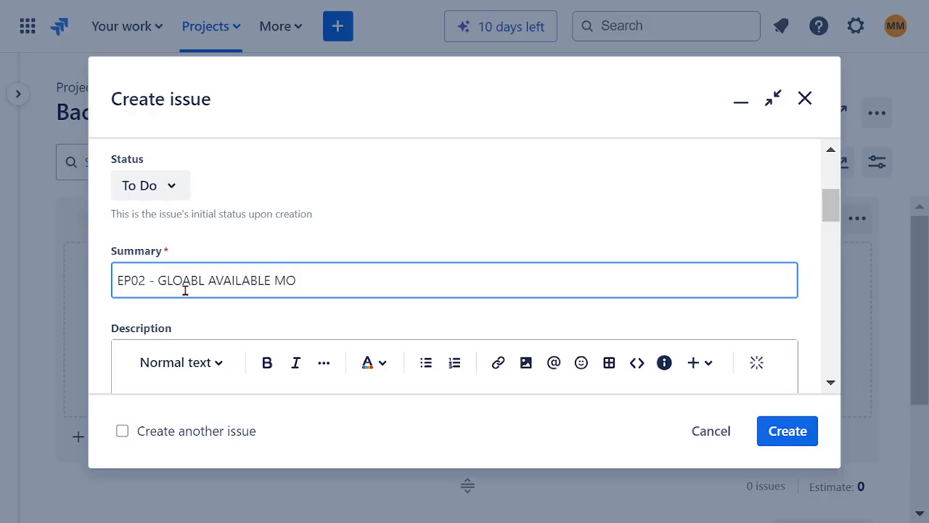
pyautogui.write('BILE')
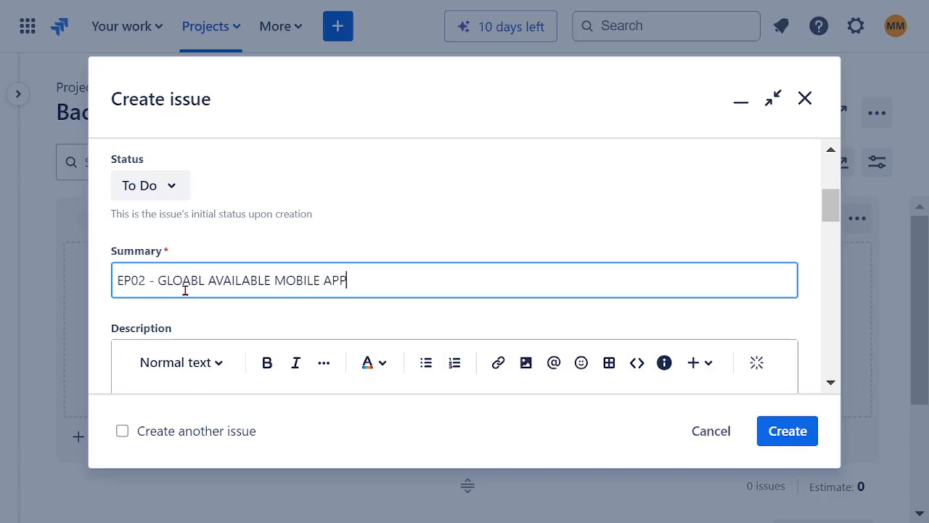
pyautogui.write(' APP')
# - Copy "GLOABL AVAILABLE MOBILE APP" from the summary into the epic's description and put "CREATE" in front of it
pyautogui.moveTo(375, 282); pyautogui.dragTo(157, 289)
pyautogui.hotkey('ctrl', 'c')
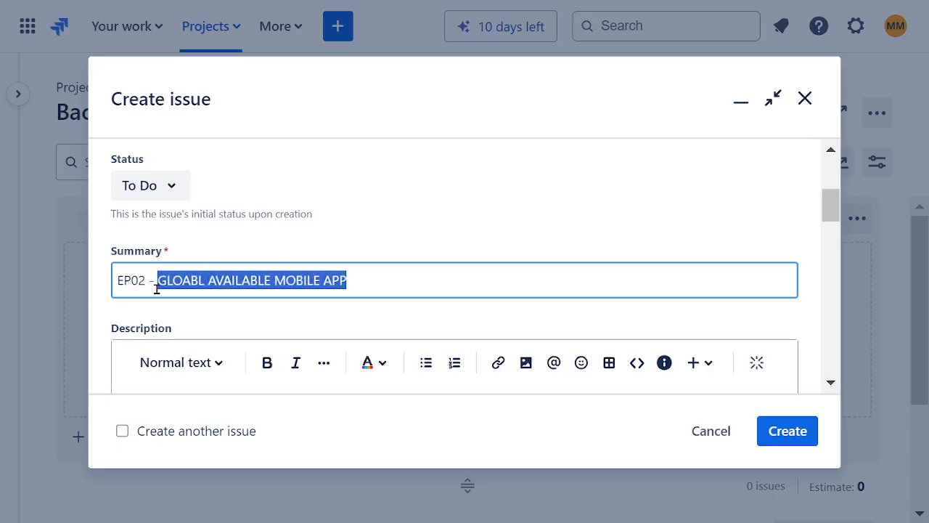
pyautogui.scroll(-2, 298, 210)
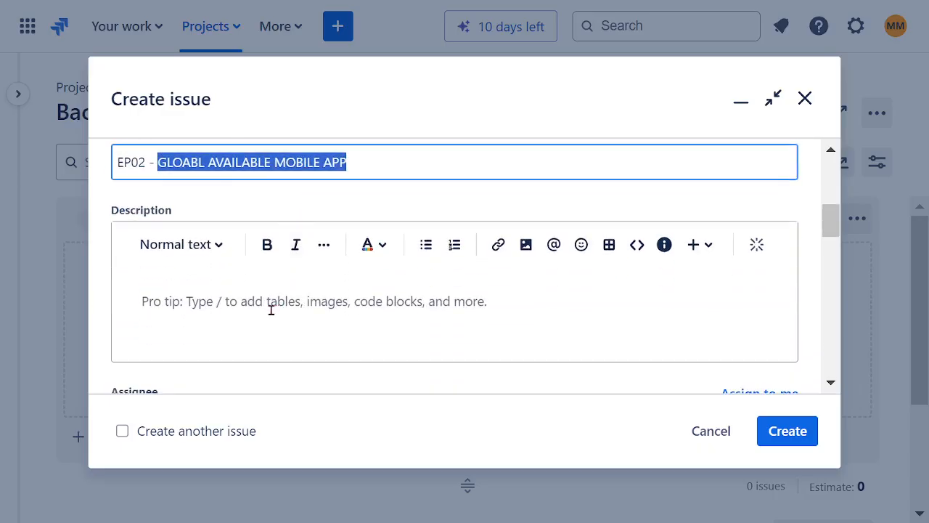
pyautogui.click(269, 309)
pyautogui.hotkey('ctrl', 'v')
pyautogui.click(139, 302)
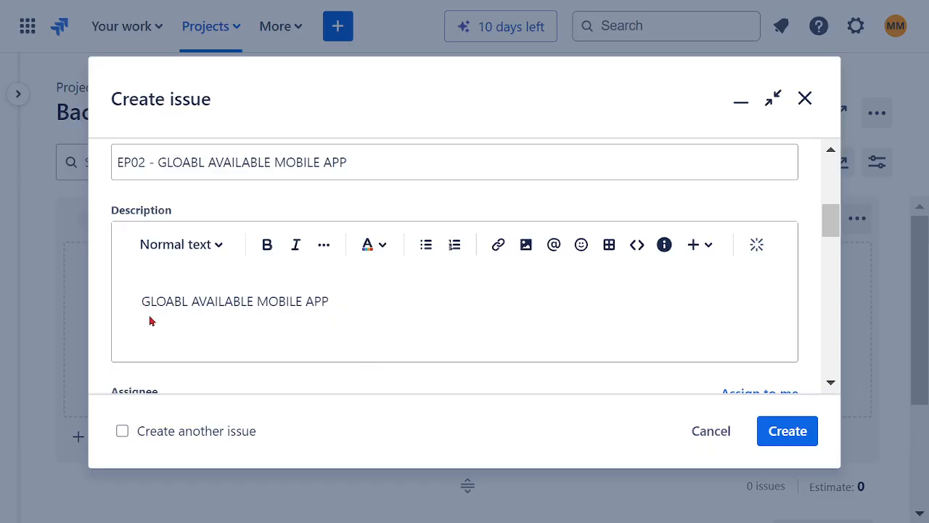
pyautogui.write('CREATE')
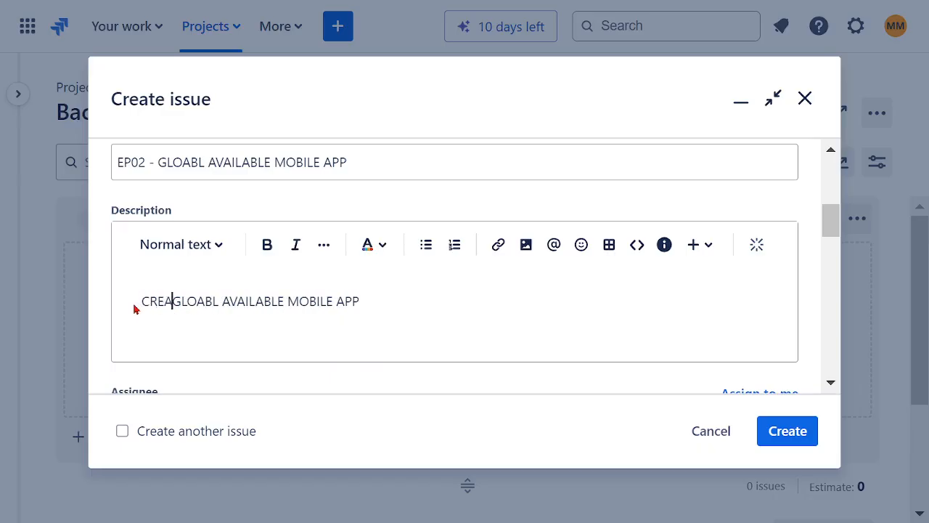
# - Assign the EP02 epic to your own user account and choose a team for it
pyautogui.scroll(-3, 541, 315)
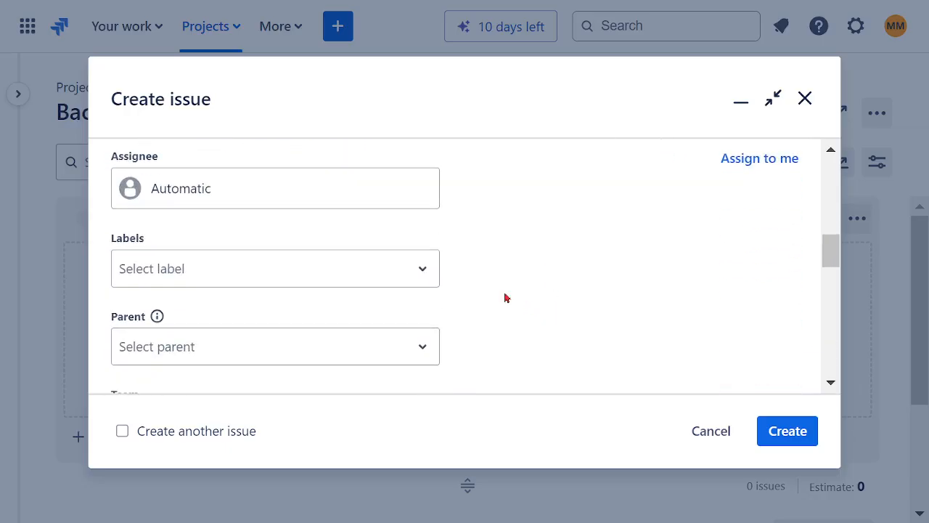
pyautogui.click(178, 200)
pyautogui.click(275, 276)
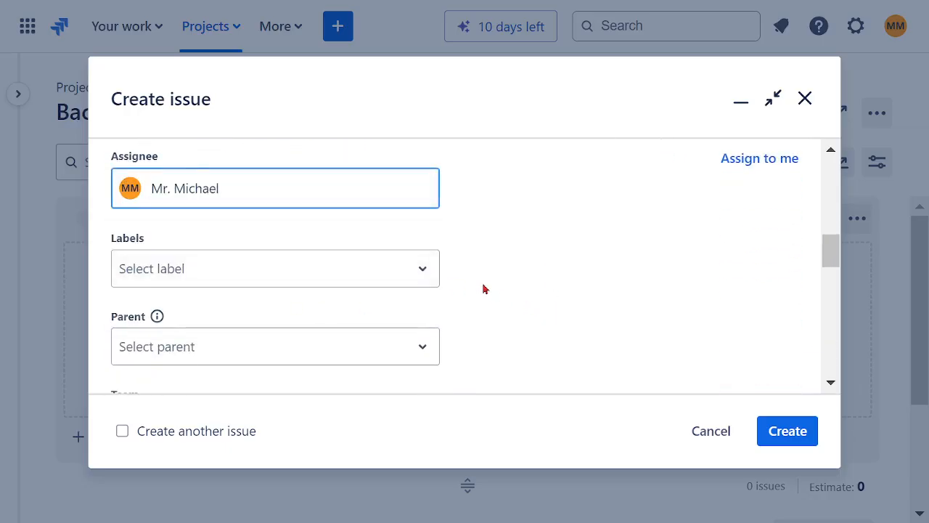
pyautogui.scroll(-2, 485, 289)
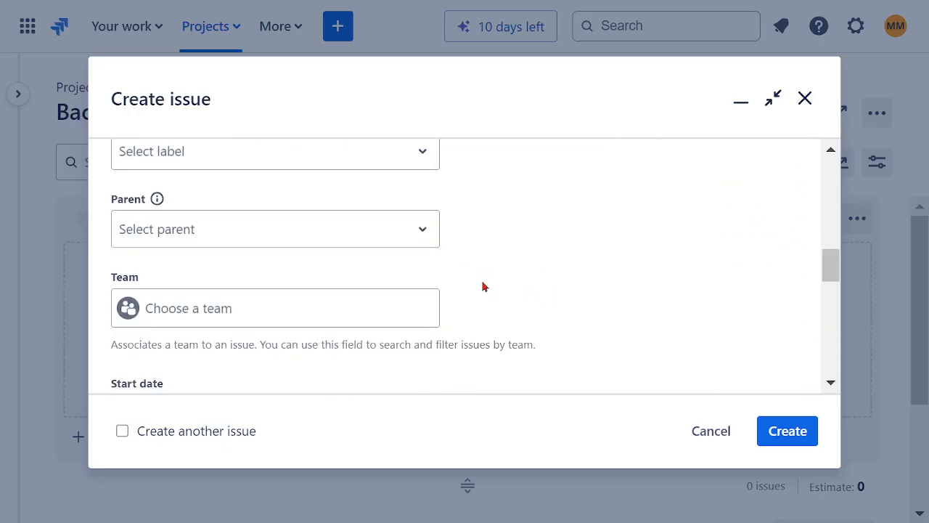
pyautogui.click(209, 315)
pyautogui.click(247, 365)
# - Set the EP02 epic's start date to 9/17/2024 and its due date to 10/1/2024
pyautogui.scroll(-4, 516, 290)
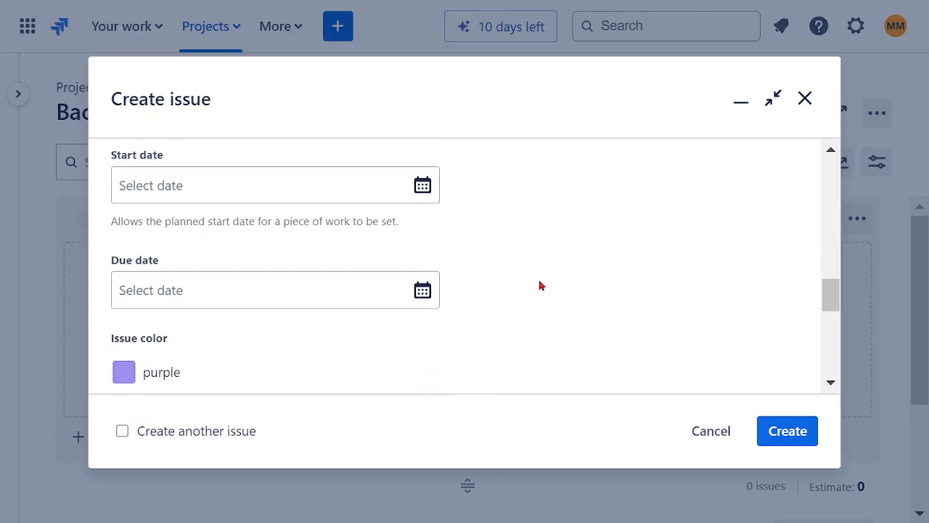
pyautogui.click(424, 186)
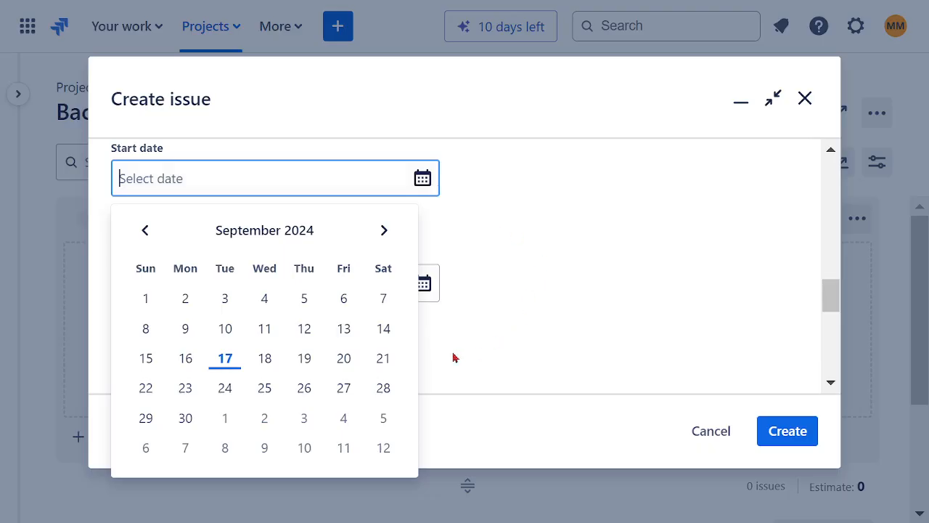
pyautogui.click(225, 359)
pyautogui.click(421, 285)
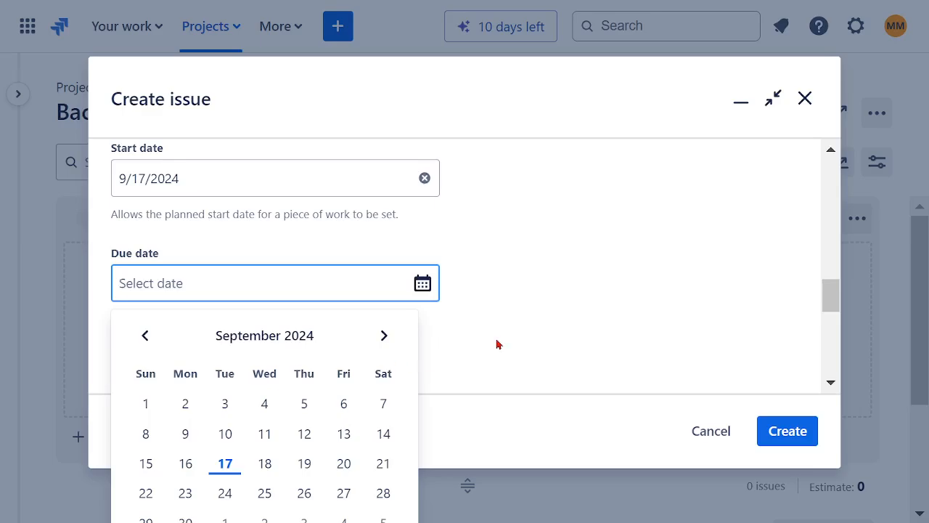
pyautogui.scroll(-3, 498, 344)
pyautogui.click(227, 291)
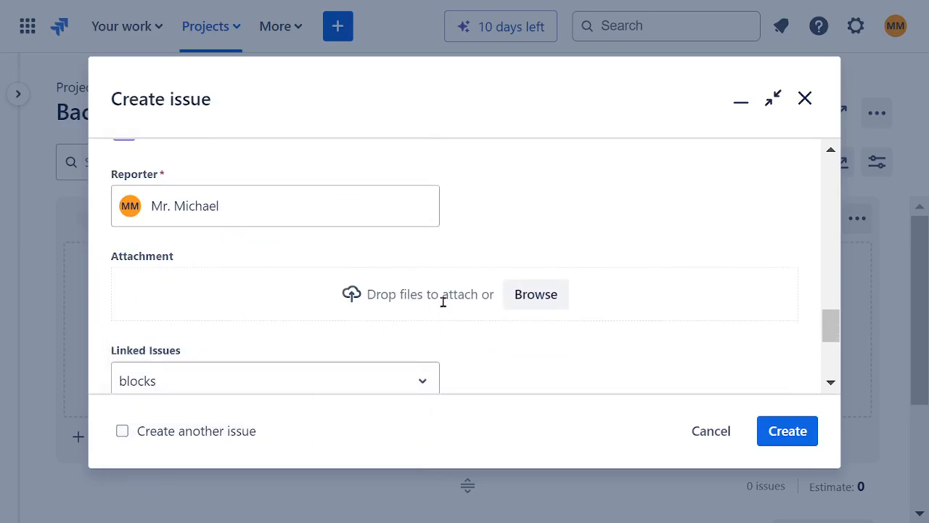
# - Create the EP02 epic without filling in the remaining optional fields and dismiss the creation notice
pyautogui.scroll(-3, 485, 289)
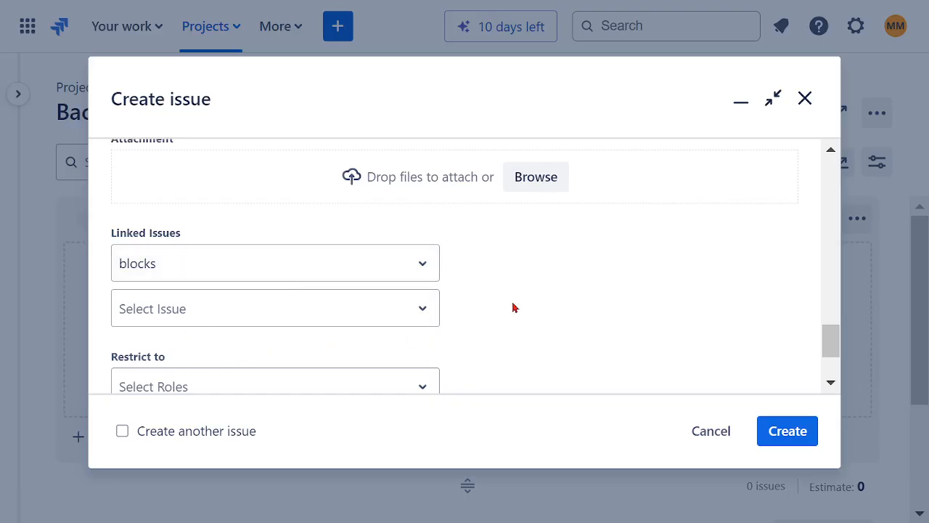
pyautogui.scroll(-2, 513, 308)
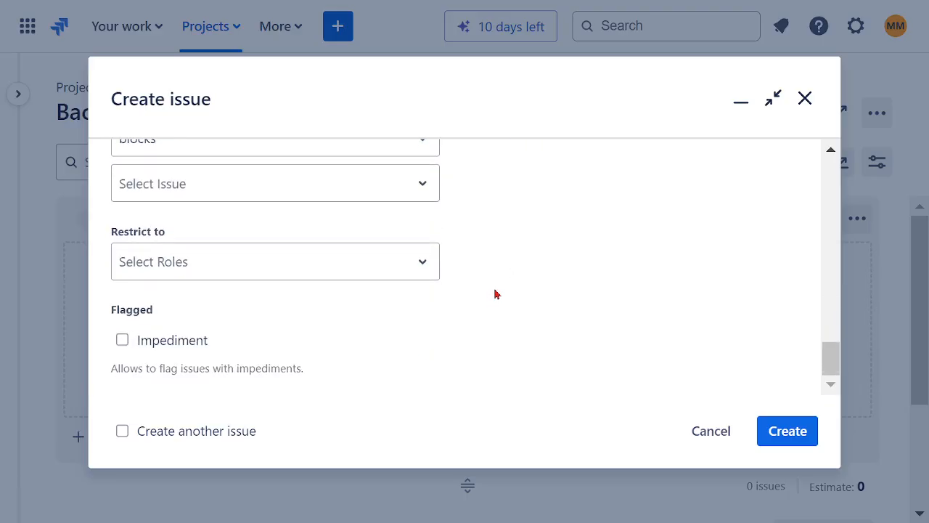
pyautogui.click(763, 437)
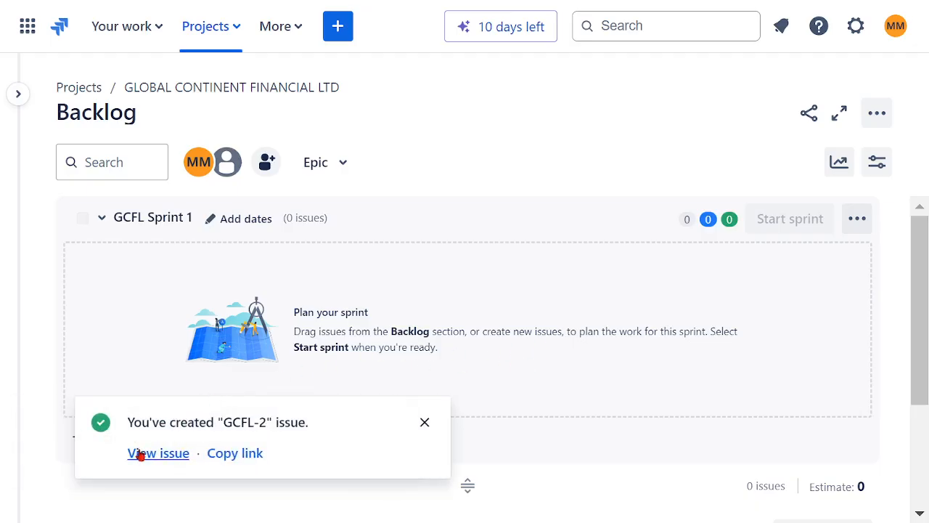
pyautogui.click(425, 422)
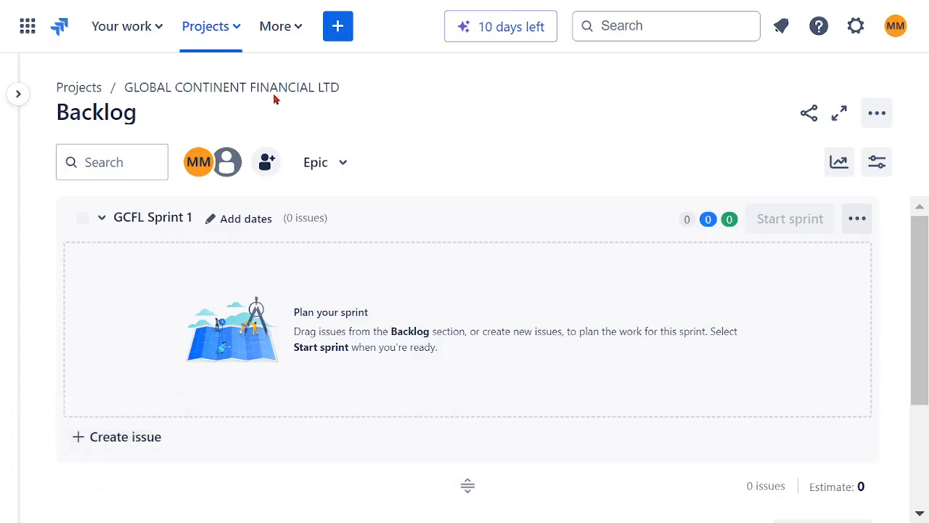
# - Start another epic with the summary "EP03 - AVAILABLE TO GLOBAL CLIENTS FININCIAL SERVICES"
pyautogui.click(338, 27)
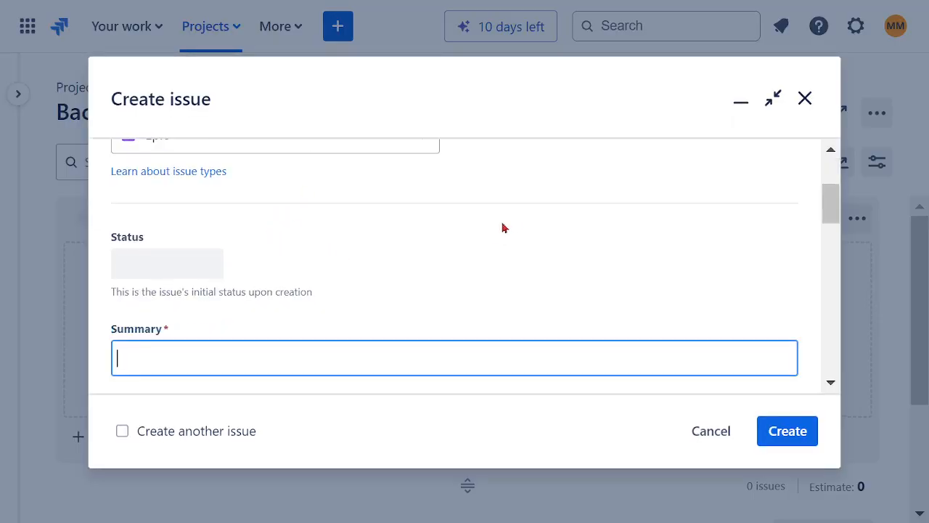
pyautogui.scroll(3, 508, 222)
pyautogui.scroll(-2, 479, 272)
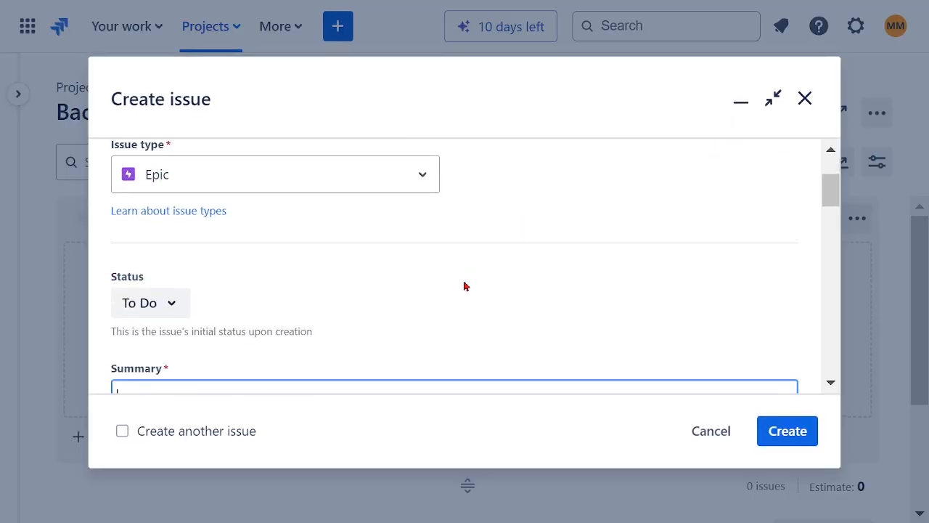
pyautogui.scroll(-2, 356, 291)
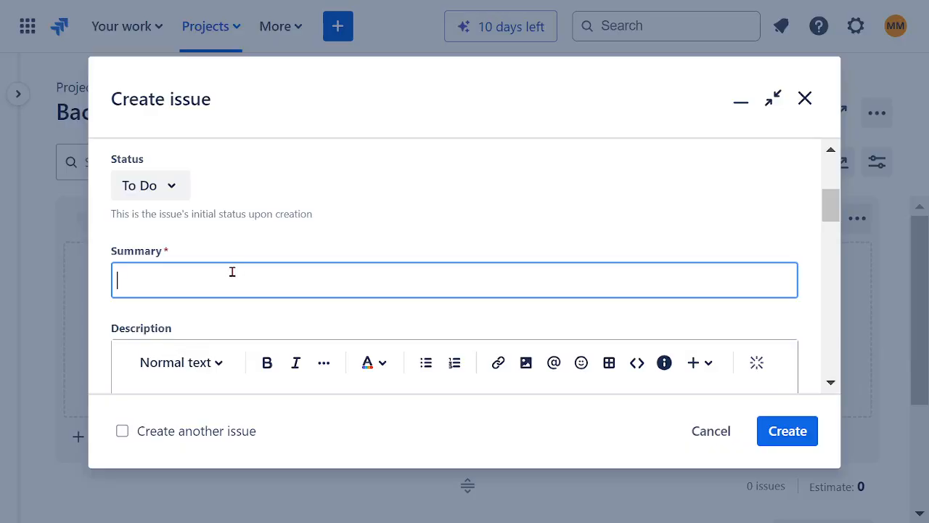
pyautogui.write('EP03')
pyautogui.write('- AVAILABLE T')
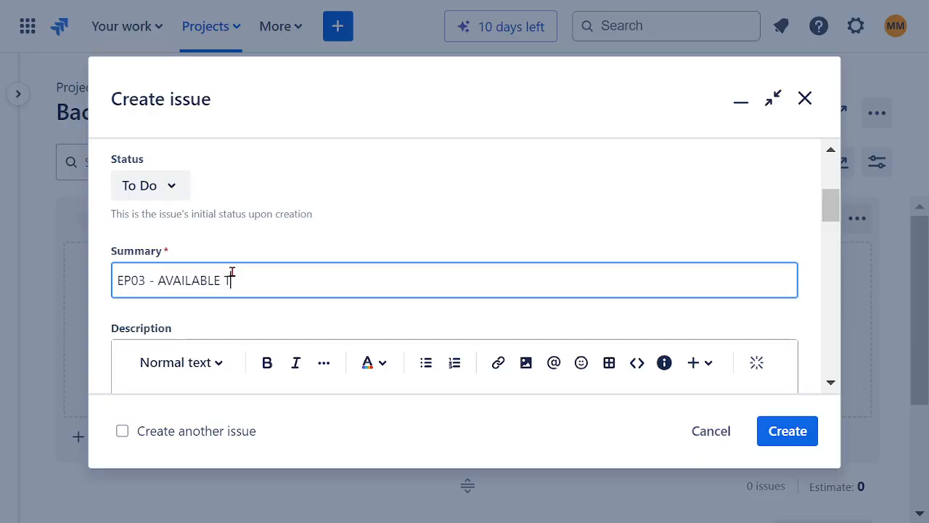
pyautogui.write('O GLOBAL CLIENTS FI')
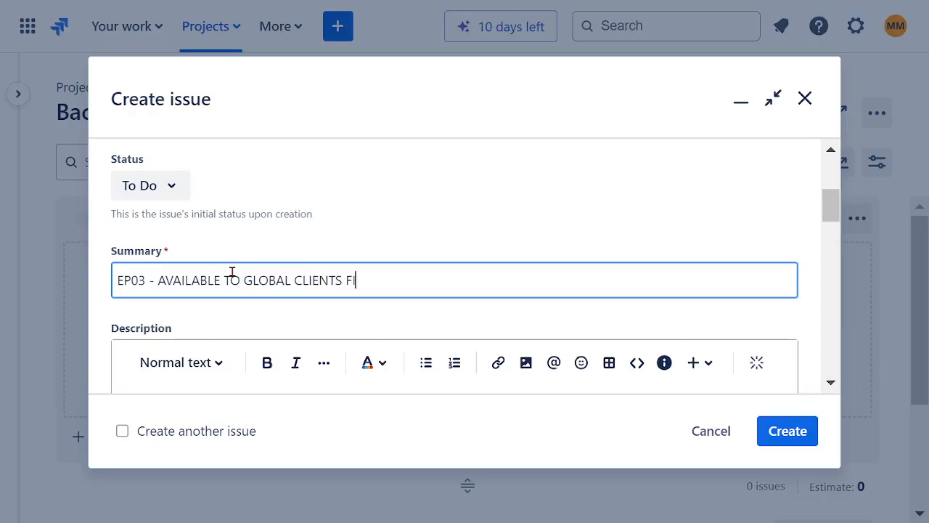
pyautogui.write('NINCIAL SERVICES')
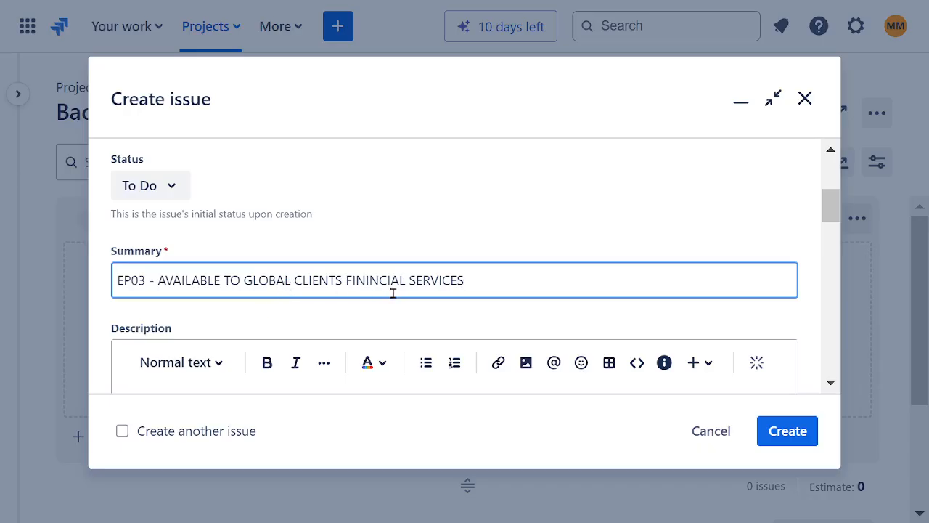
# - Correct the EP03 epic's summary to "EP03 - AVAILABLE TO GLOBAL CLIENTS REGULAR FINANCIAL SERVICES"
pyautogui.write('A')
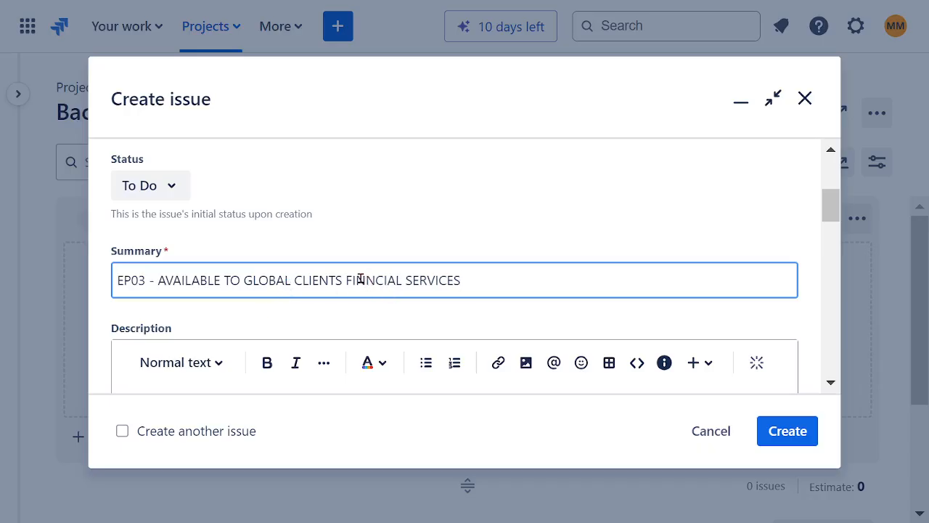
pyautogui.moveTo(481, 282); pyautogui.dragTo(88, 289)
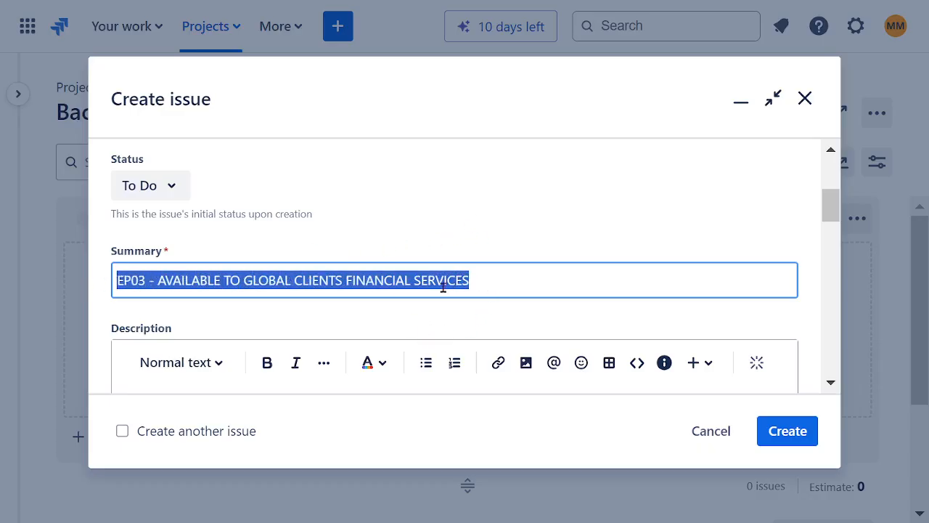
pyautogui.click(355, 283)
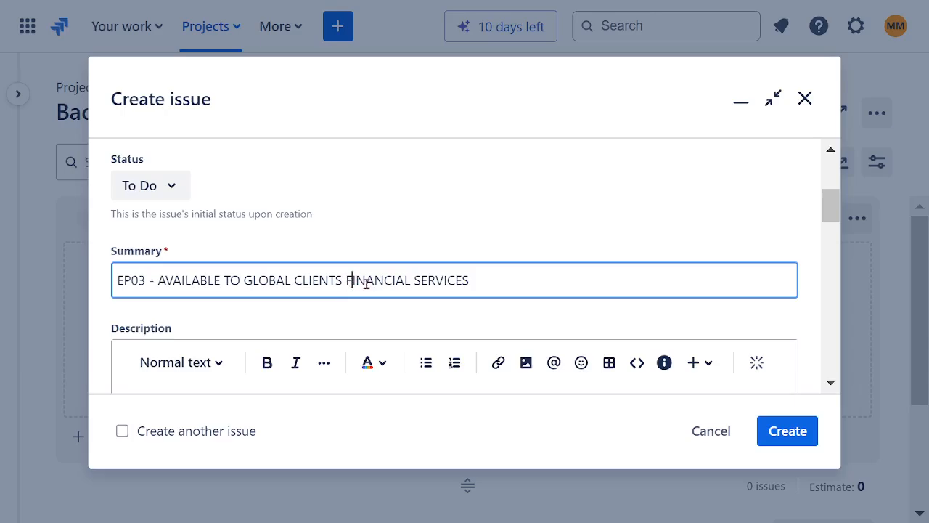
pyautogui.write('REGULAR ')
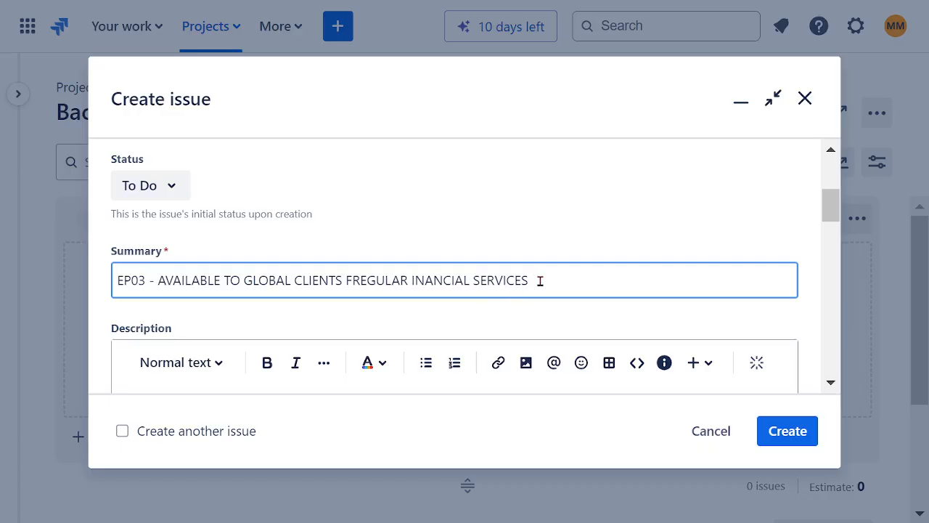
pyautogui.write('F')
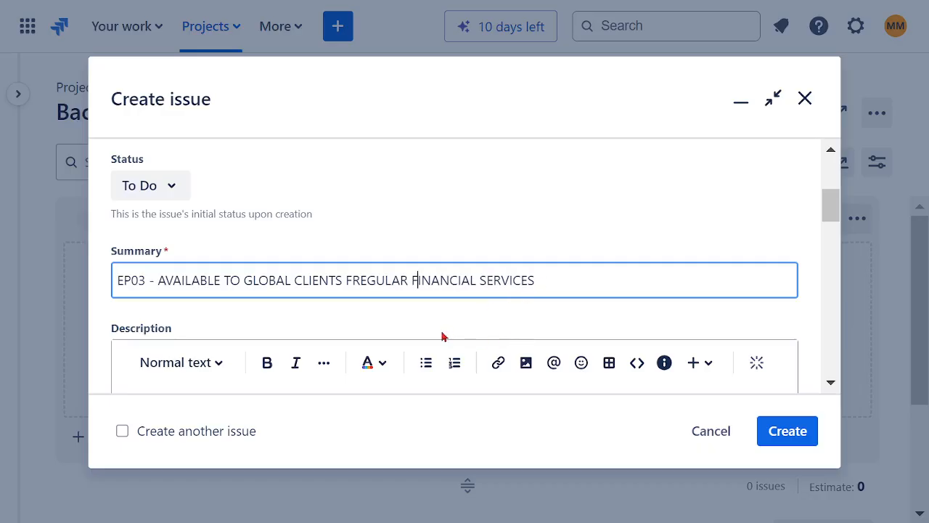
pyautogui.press('BackSpace')
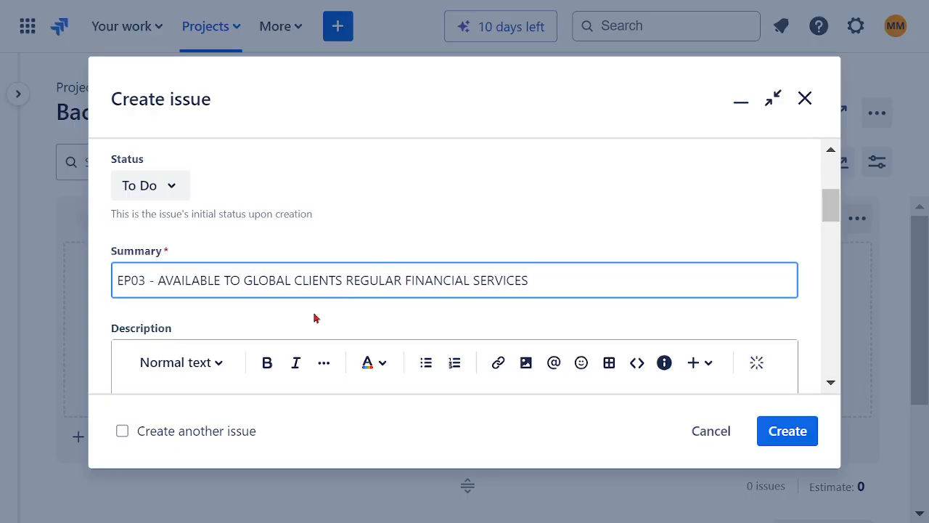
# - Reuse the summary text for the EP03 description, reading "CREATE AVAILABLE TO GLOBAL CLIENTS REGULAR FINANCIAL SERVICES"
pyautogui.moveTo(528, 280); pyautogui.dragTo(72, 285)
pyautogui.hotkey('ctrl', 'c')
pyautogui.scroll(-3, 419, 217)
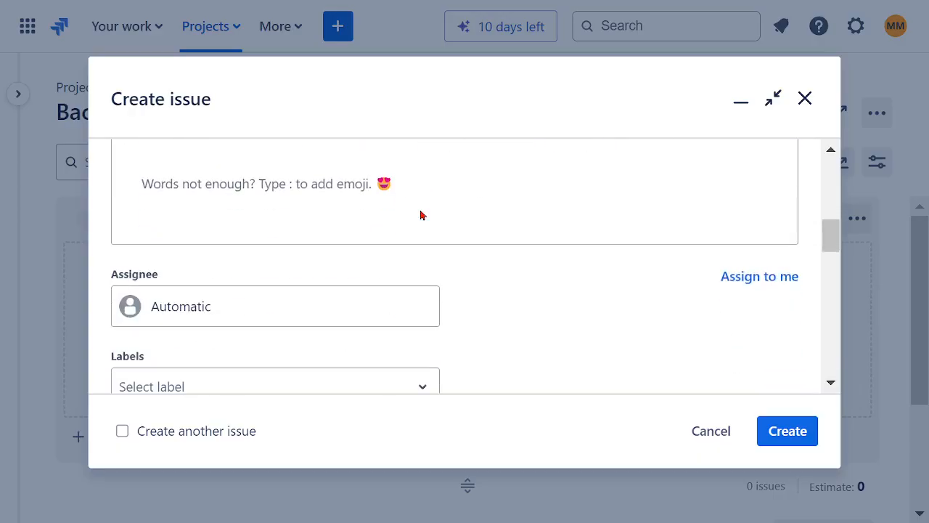
pyautogui.scroll(4, 392, 222)
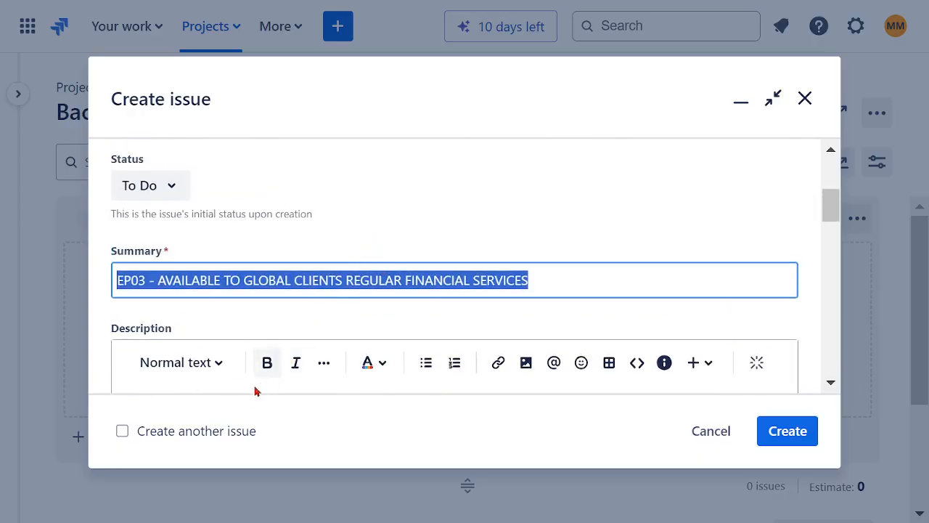
pyautogui.scroll(-2, 282, 326)
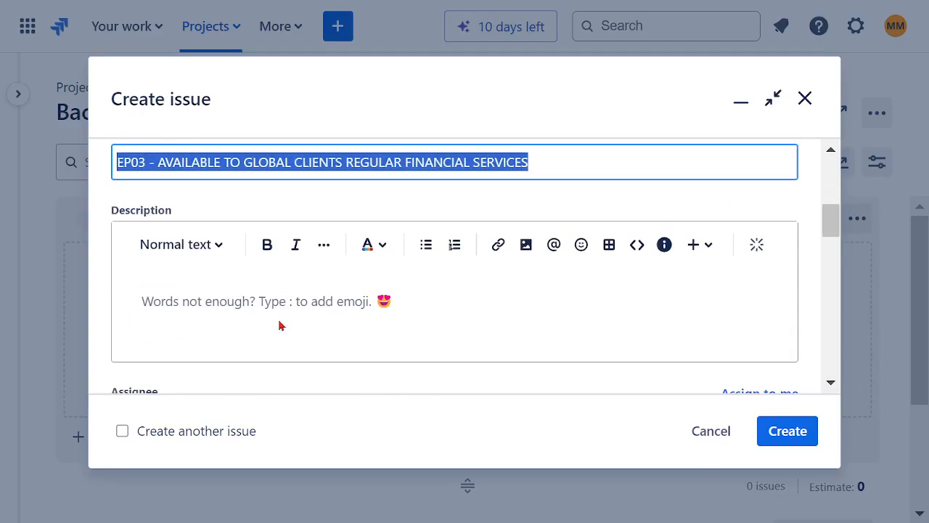
pyautogui.click(219, 303)
pyautogui.hotkey('ctrl', 'v')
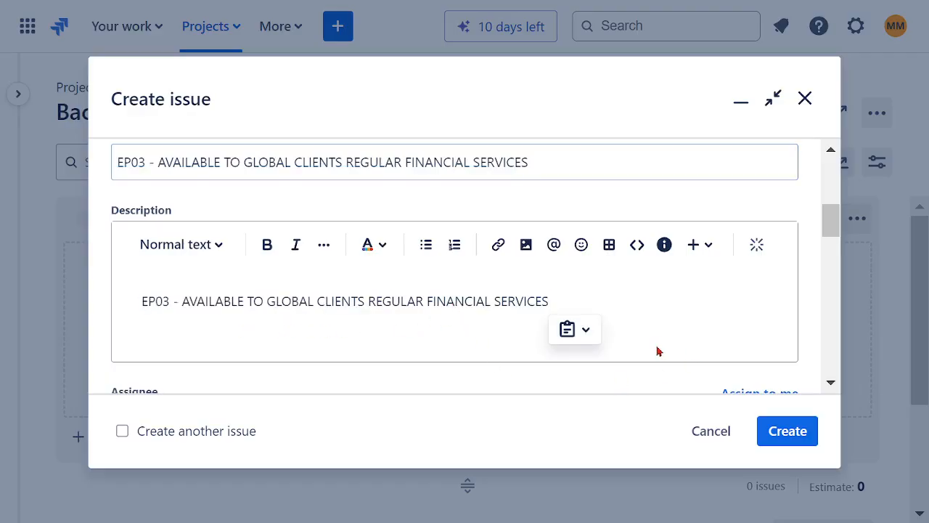
pyautogui.moveTo(182, 301); pyautogui.dragTo(106, 311)
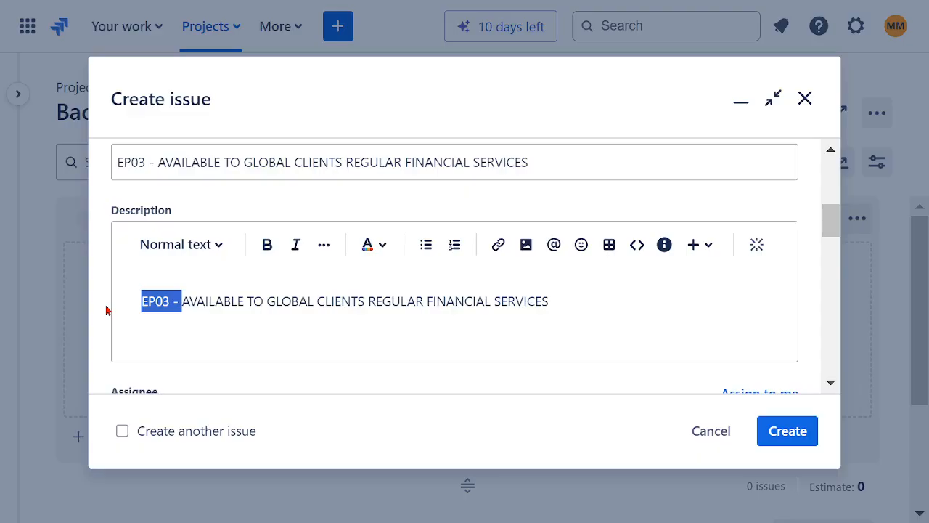
pyautogui.press('BackSpace')
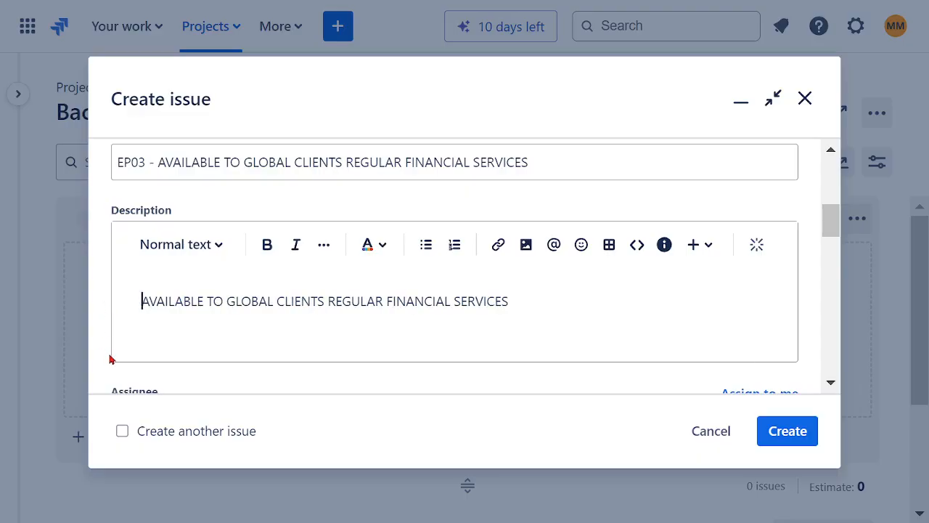
pyautogui.write('CREATE')
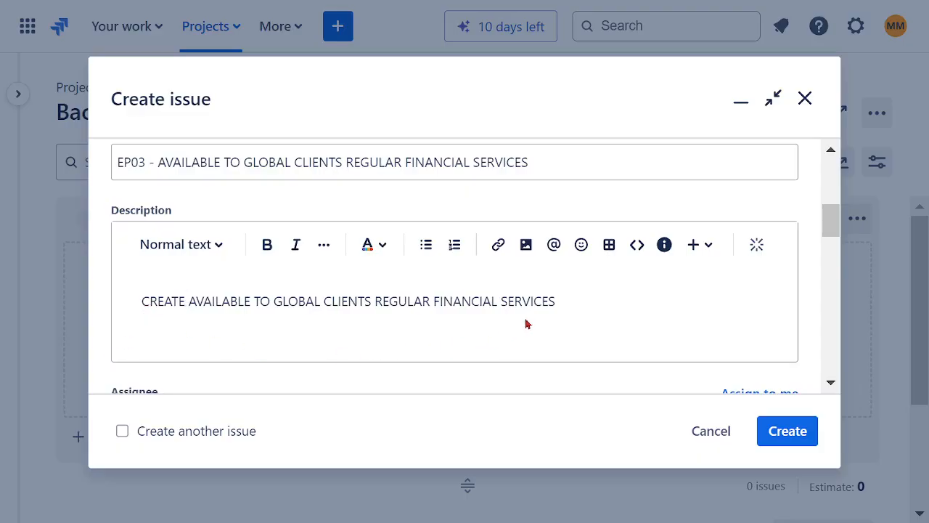
# - Assign the EP03 epic to your own user account and set its team to SOFTWARE ASSURANCE TEAM
pyautogui.scroll(-3, 596, 302)
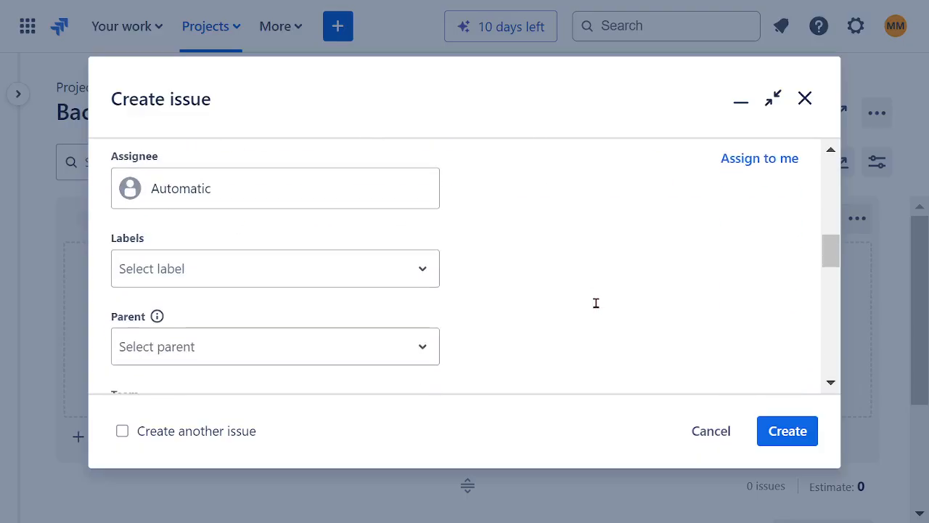
pyautogui.click(216, 205)
pyautogui.click(291, 303)
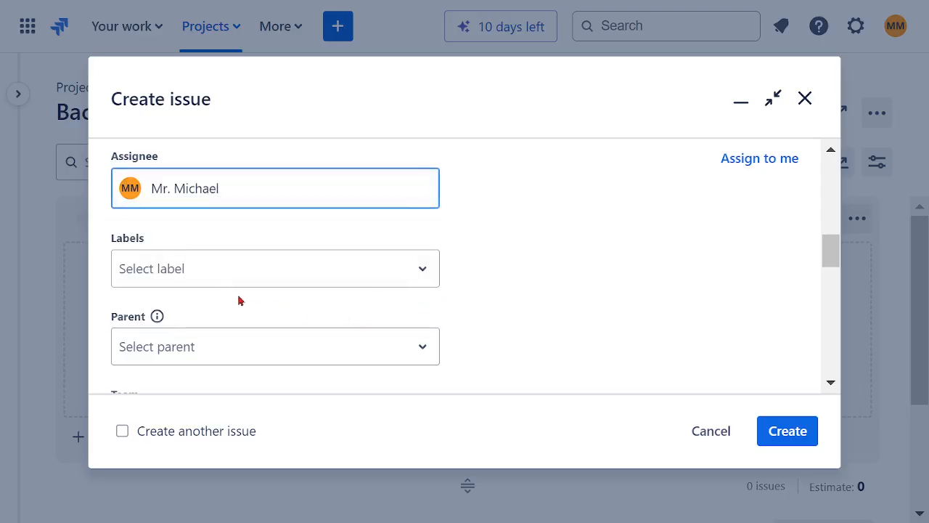
pyautogui.scroll(-2, 436, 287)
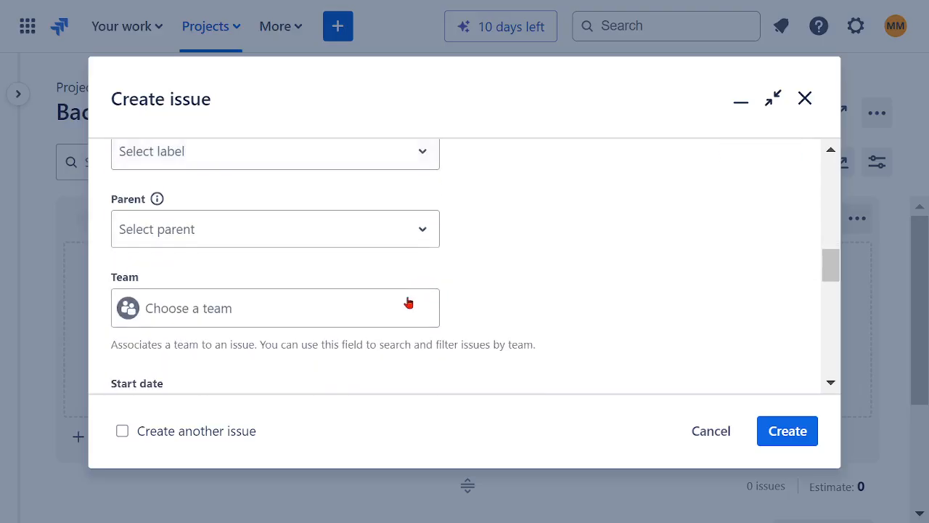
pyautogui.click(221, 312)
pyautogui.click(269, 359)
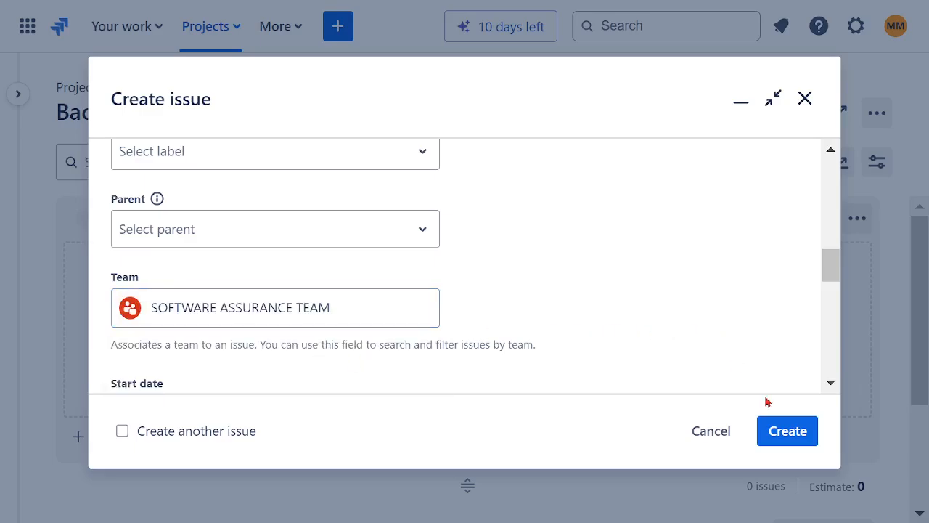
# - Create the EP03 epic without filling in the remaining optional fields and dismiss the creation notice
pyautogui.click(780, 432)
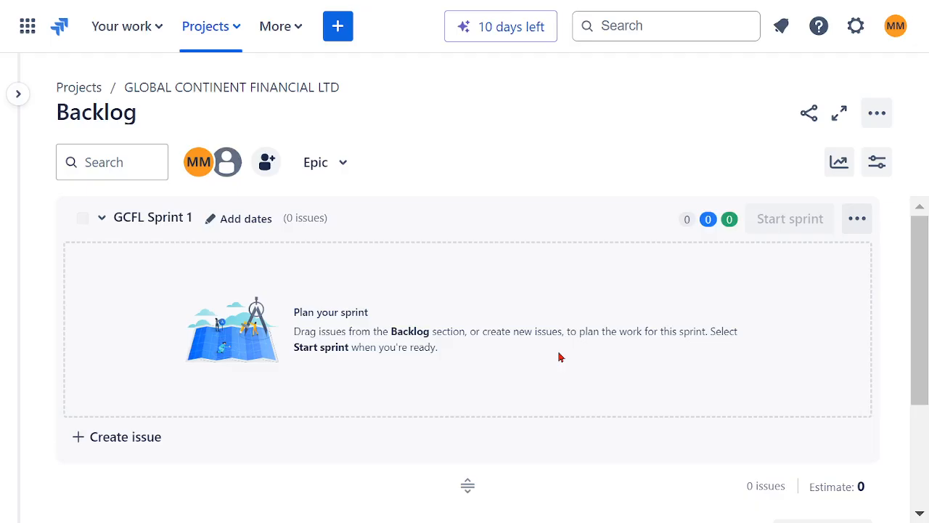
pyautogui.scroll(-3, 518, 308)
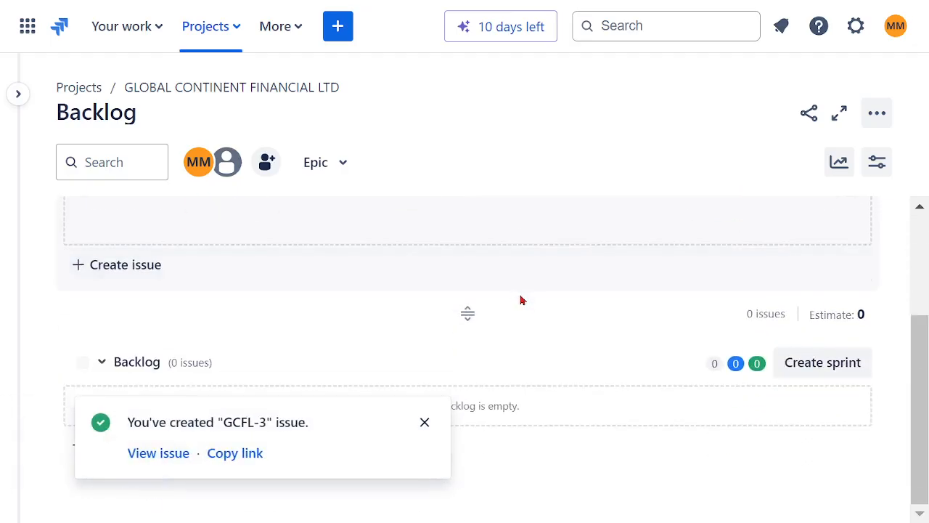
pyautogui.click(425, 430)
# - Reopen the project's backlog and check its sprint and backlog sections
pyautogui.scroll(3, 399, 305)
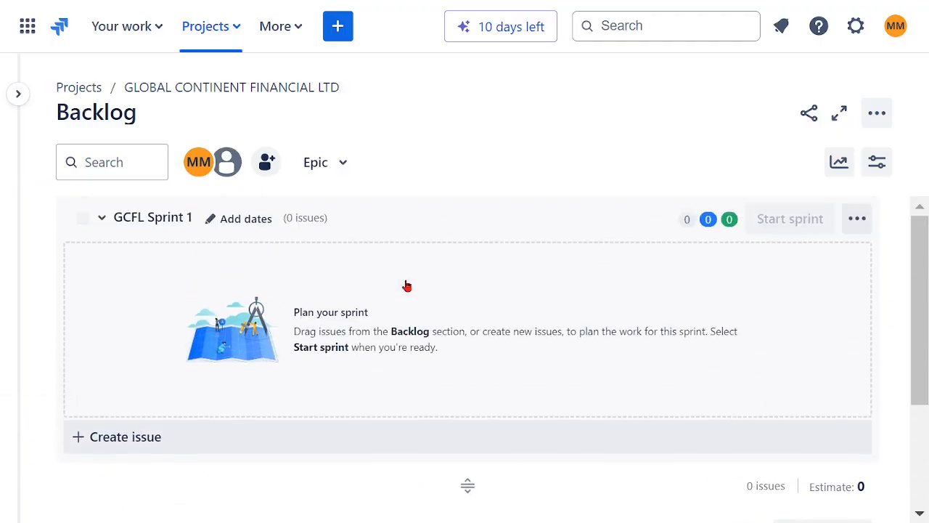
pyautogui.moveTo(36, 117)
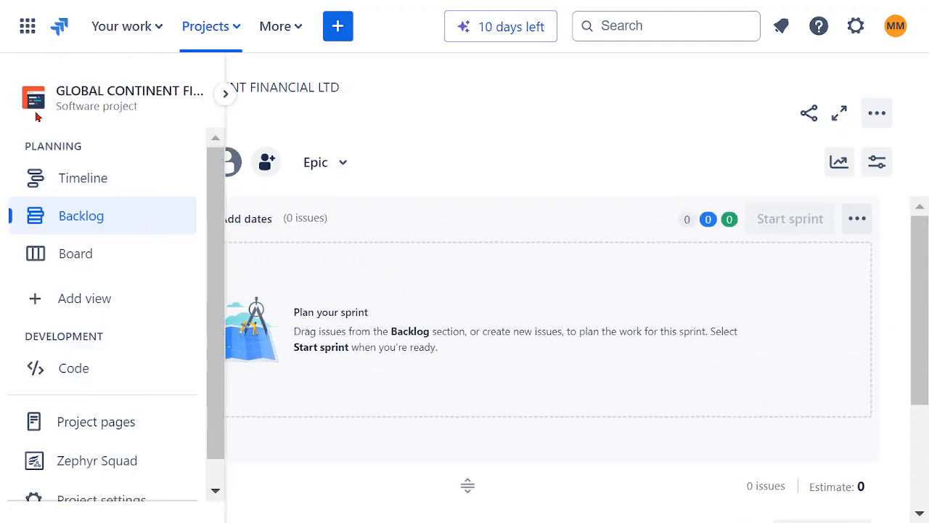
pyautogui.click(84, 225)
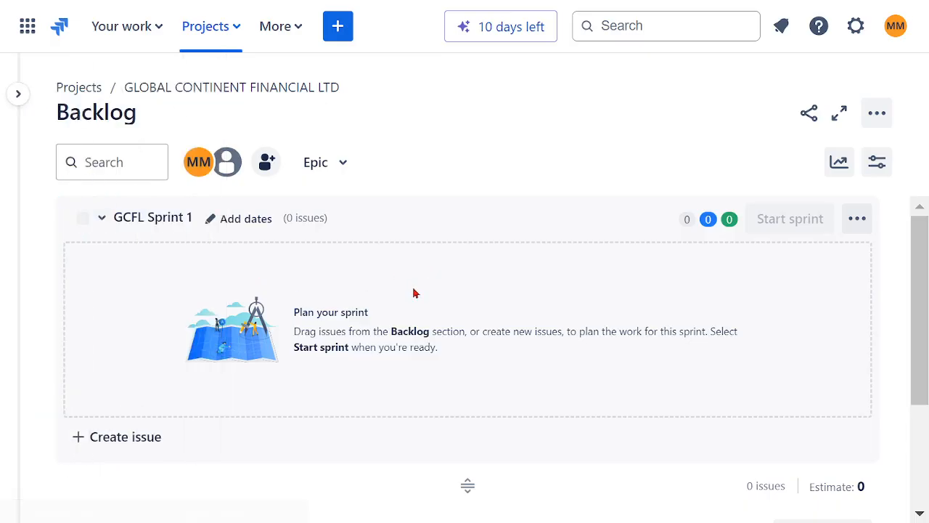
pyautogui.scroll(-3, 540, 255)
pyautogui.scroll(3, 541, 258)
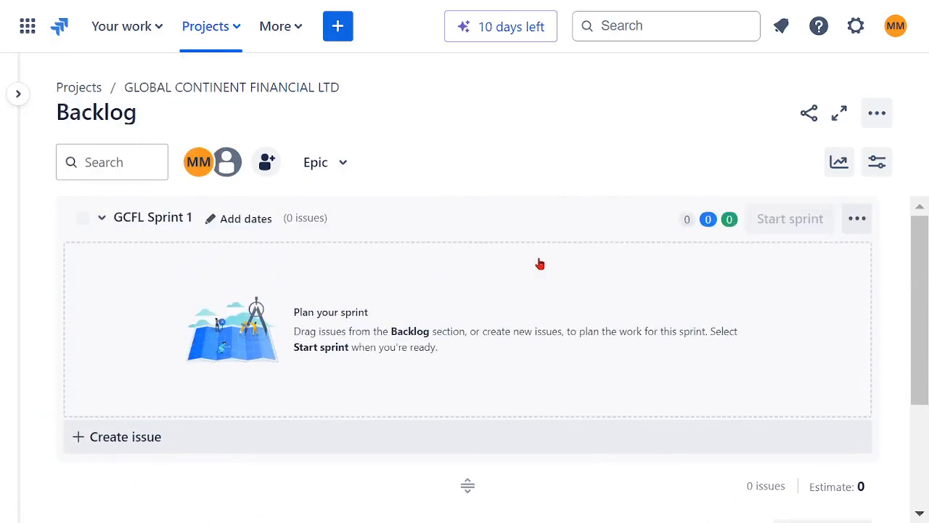
# - Start a new epic with the summary "EP04 - GLOABL AVAILABLE GENERAL INSIRANCE SERVICE APPS"
pyautogui.click(339, 33)
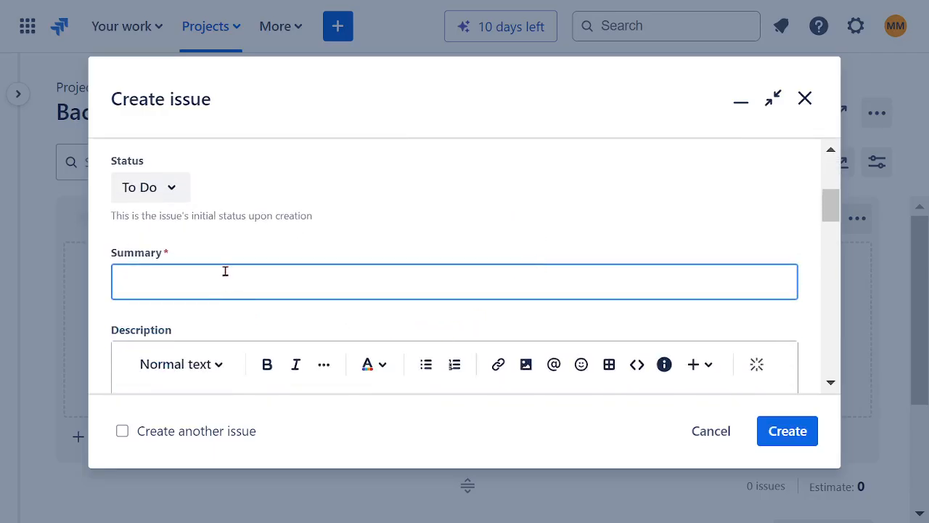
pyautogui.write('EP04 - GLOABL')
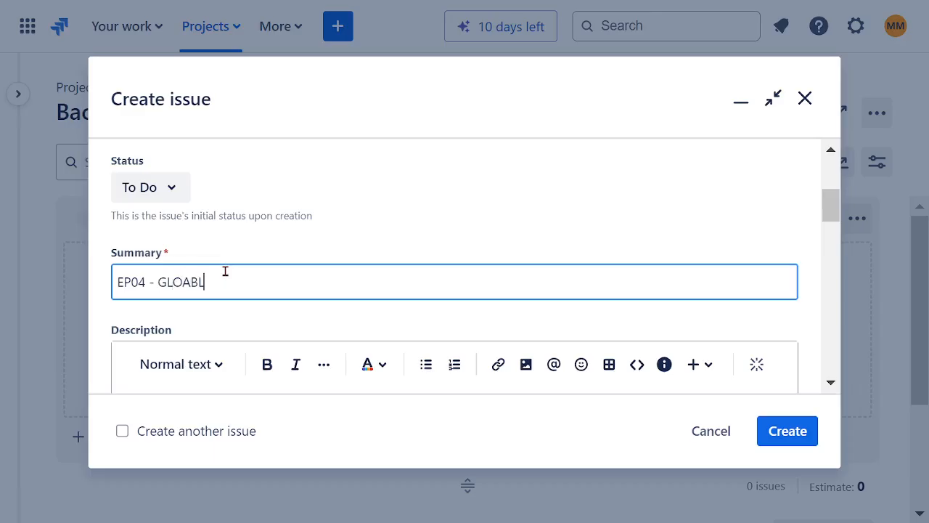
pyautogui.write(' AVAILABLE GENERAL INS')
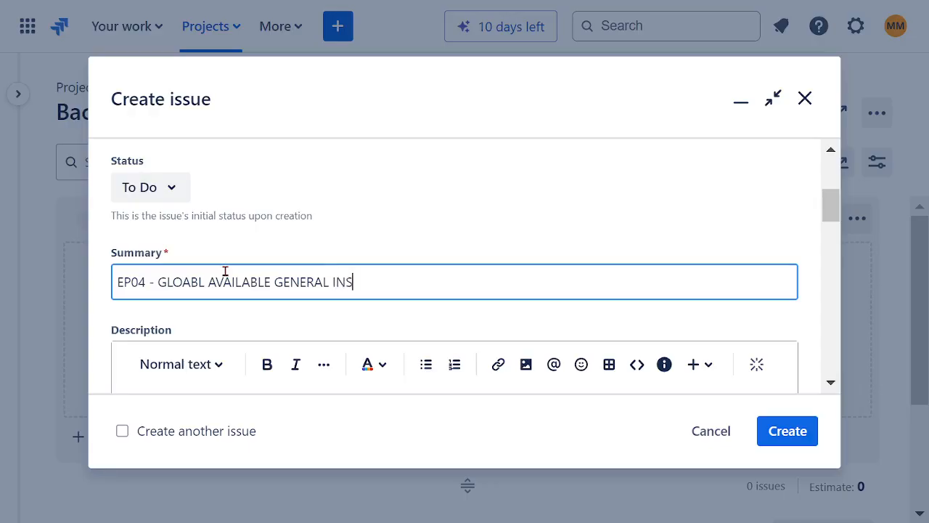
pyautogui.write('IRANCE SERICE SERV')
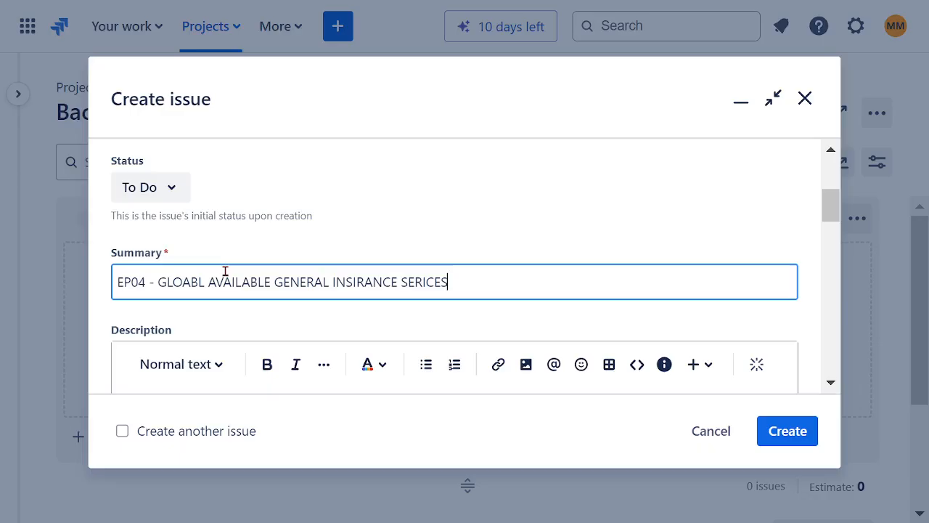
pyautogui.doubleClick(421, 283)
pyautogui.write('SER')
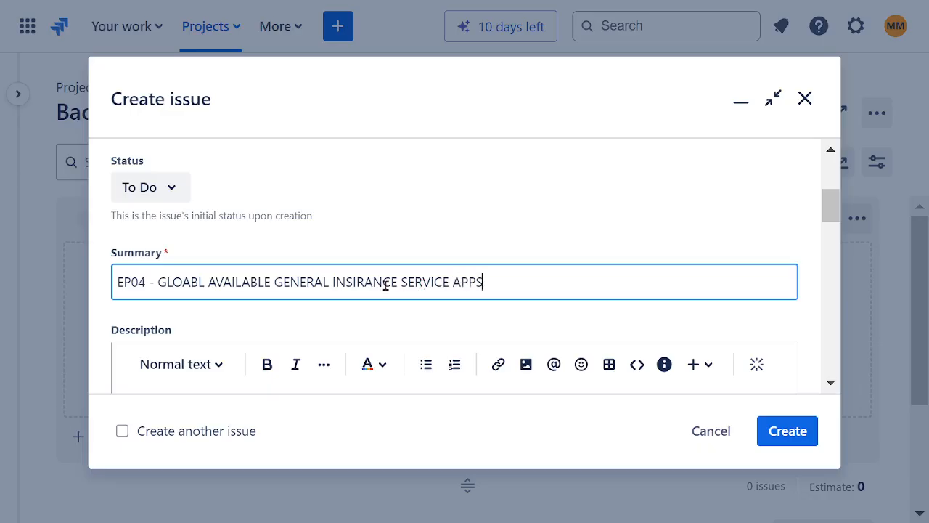
# - Copy the summary text without its EP04 prefix into the description and make it read "PROMOTE GLOABL AVAILABLE GENERAL INSIRANCE SERVICE APPS"
pyautogui.moveTo(498, 280); pyautogui.dragTo(157, 283)
pyautogui.hotkey('ctrl', 'c')
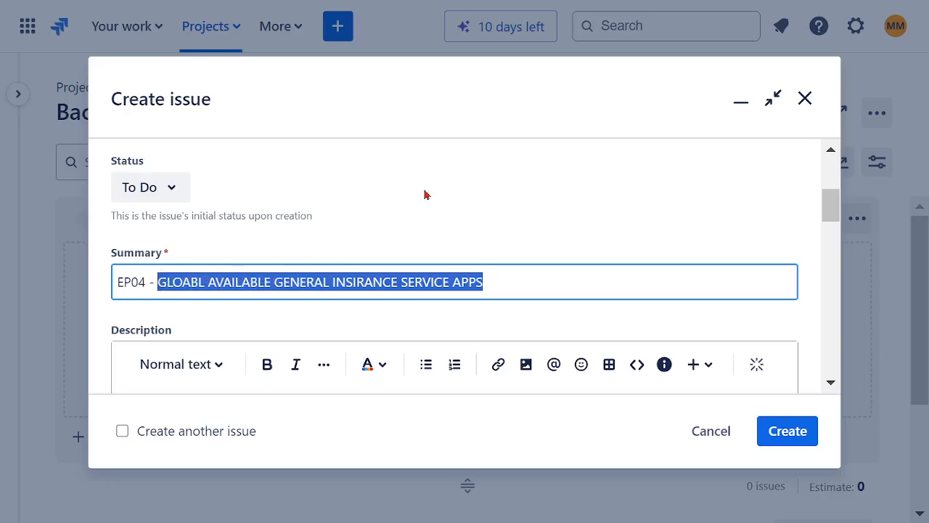
pyautogui.scroll(-2, 424, 198)
pyautogui.click(262, 330)
pyautogui.hotkey('ctrl', 'v')
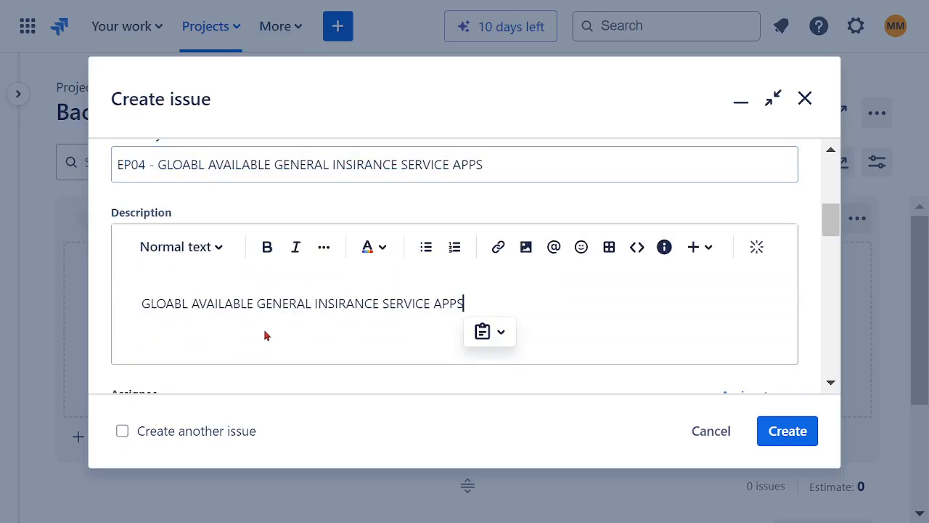
pyautogui.click(142, 308)
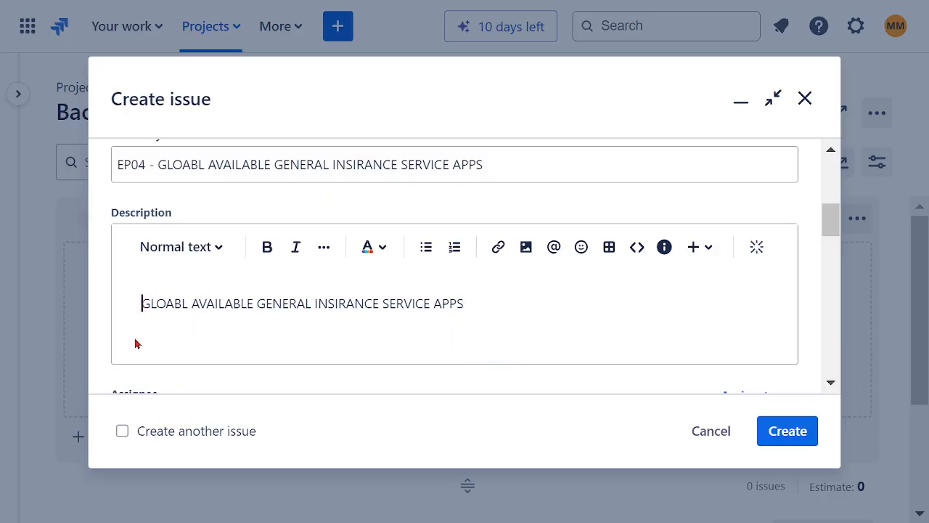
pyautogui.write('PROMOTE')
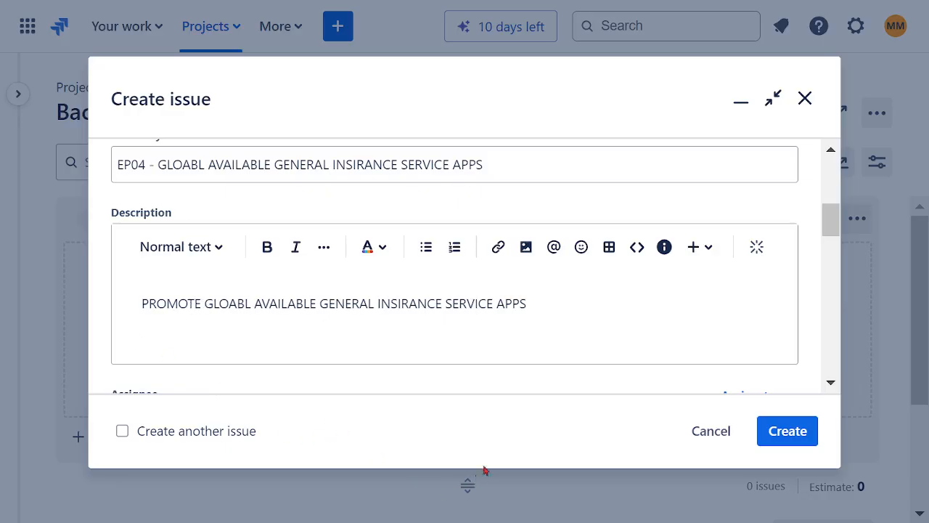
# - Create the EP04 epic with yourself as assignee and SOFTWARE ASSURANCE TEAM as its team
pyautogui.scroll(-3, 492, 337)
pyautogui.click(289, 209)
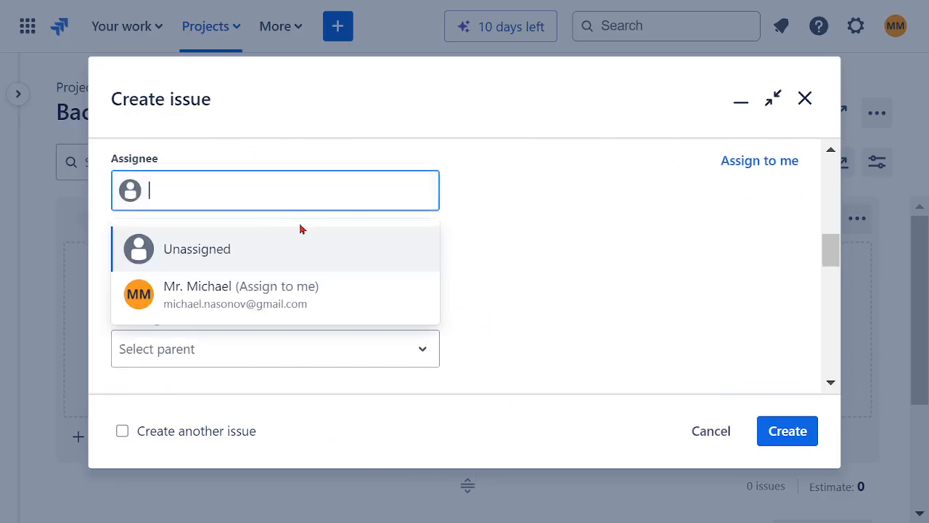
pyautogui.click(251, 297)
pyautogui.scroll(-2, 474, 290)
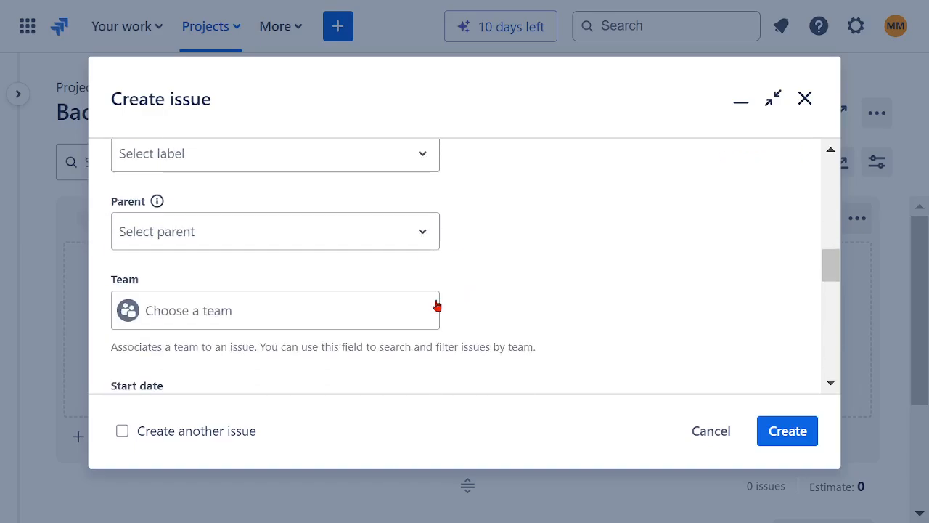
pyautogui.click(226, 312)
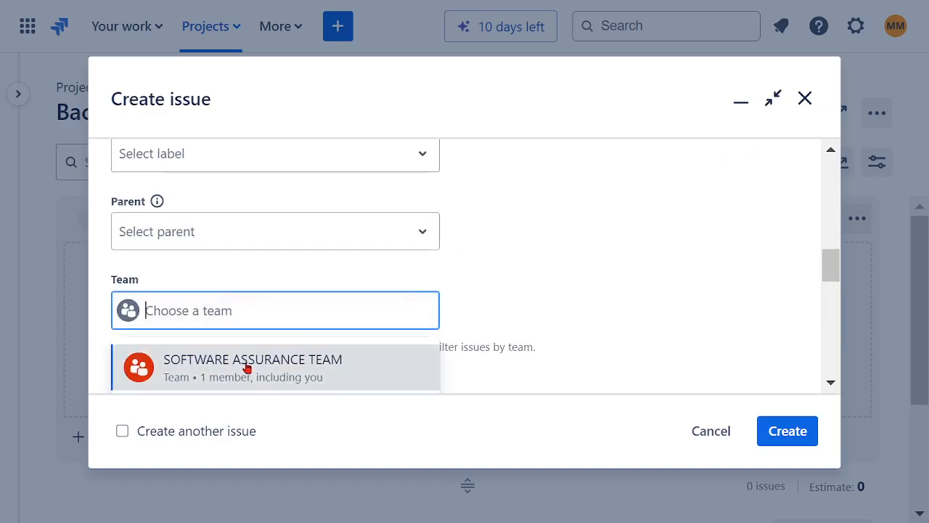
pyautogui.click(245, 364)
pyautogui.scroll(-3, 521, 279)
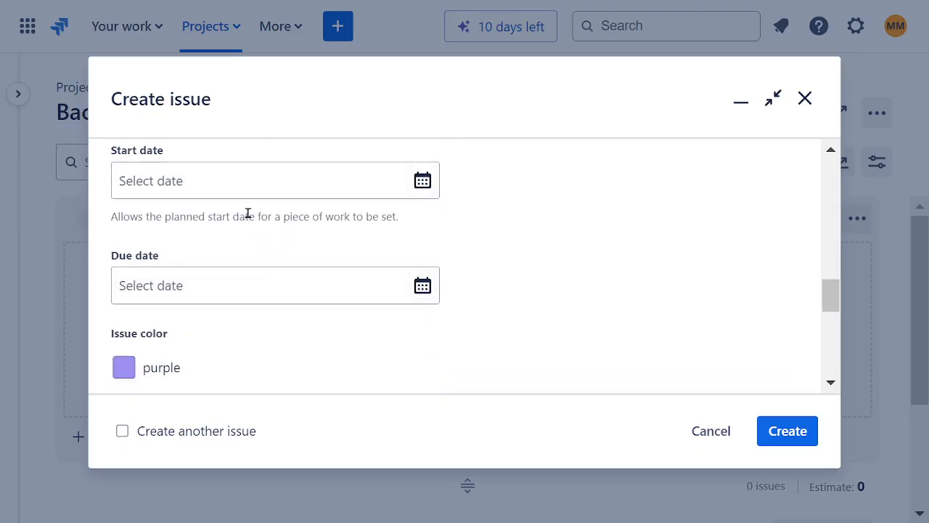
pyautogui.click(789, 440)
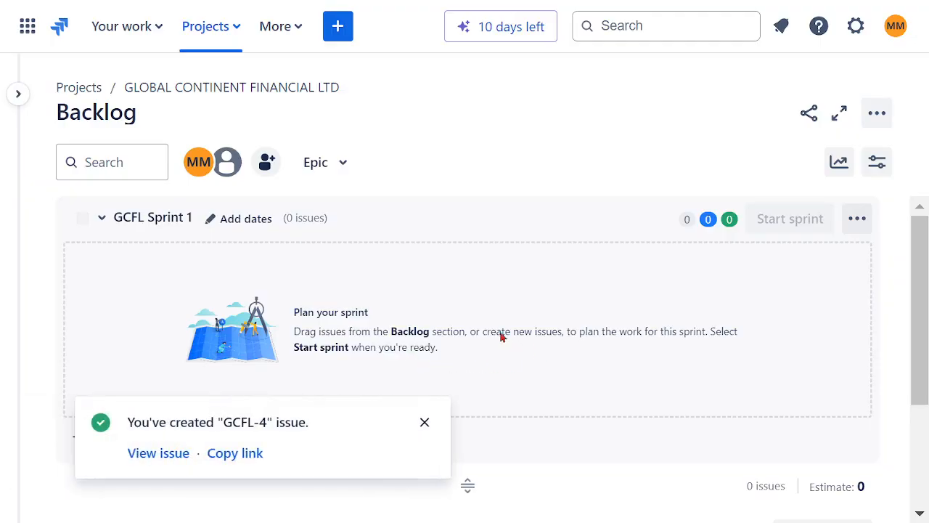
# - Start a new epic with the summary "EO05 - GLOABLY AVAILABLE GENERAL WEALTH SERVICE APPS", reusing and adapting the copied EP04 text
pyautogui.click(337, 35)
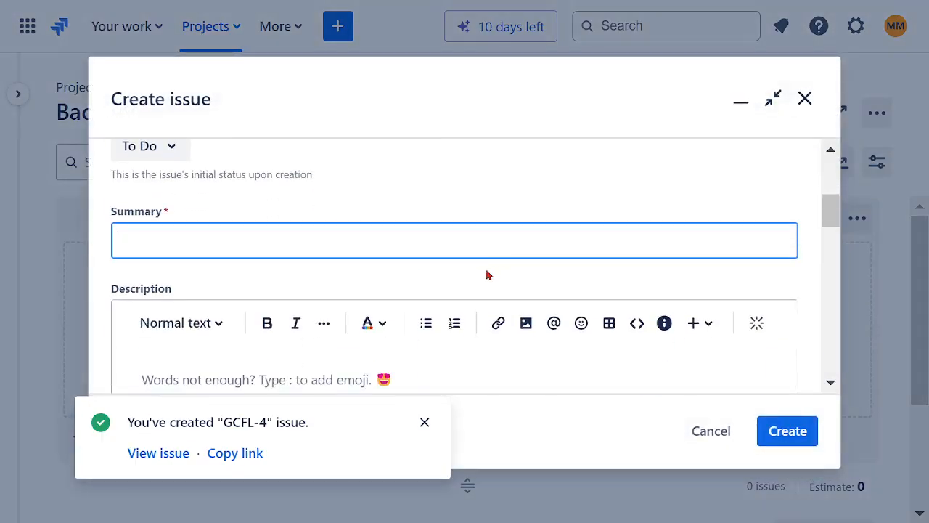
pyautogui.write('EO0')
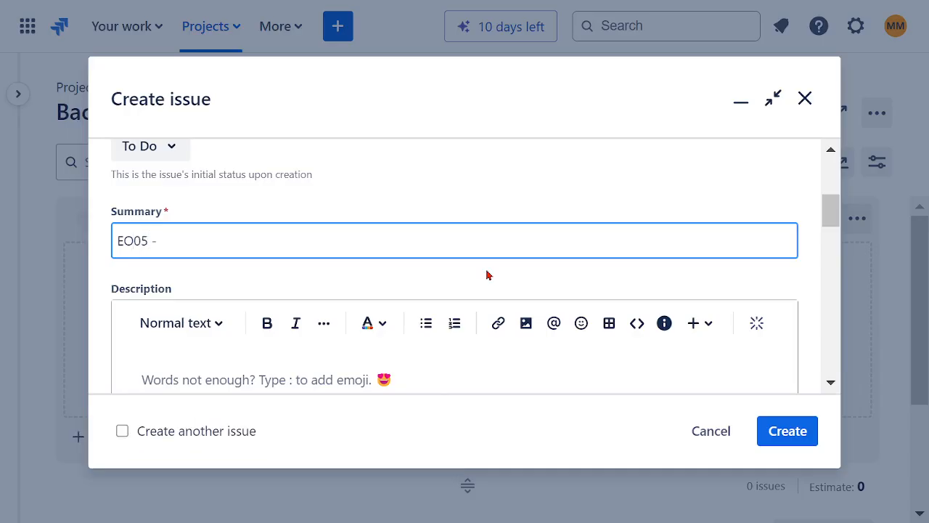
pyautogui.write('5 -')
pyautogui.hotkey('ctrl', 'v')
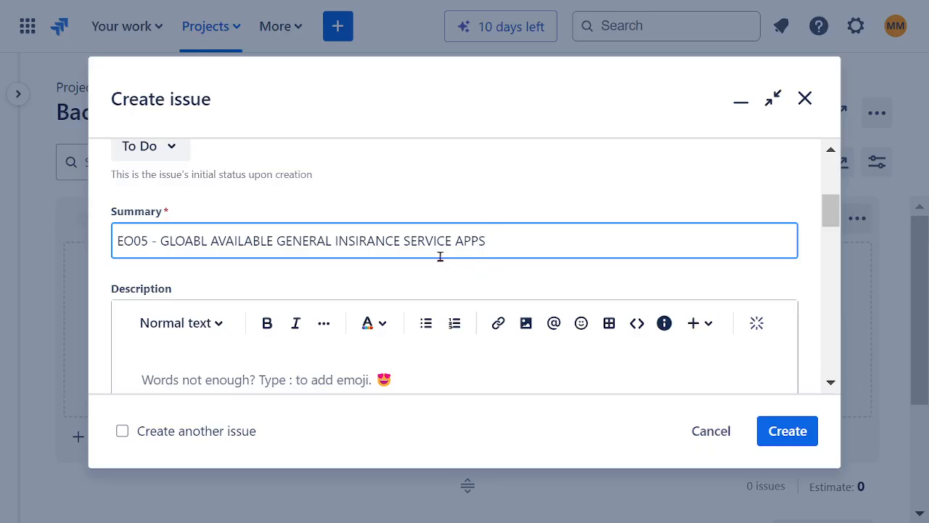
pyautogui.click(206, 242)
pyautogui.write('Y')
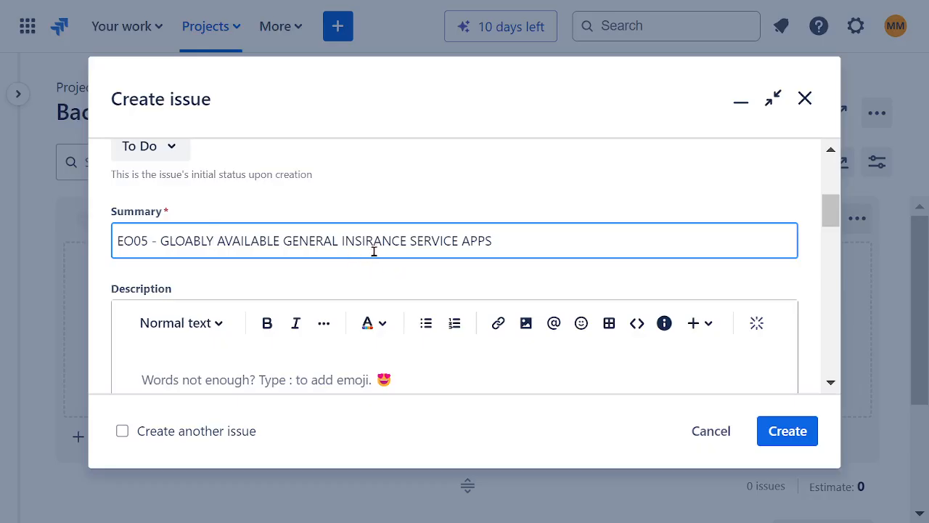
pyautogui.moveTo(407, 241); pyautogui.dragTo(341, 242)
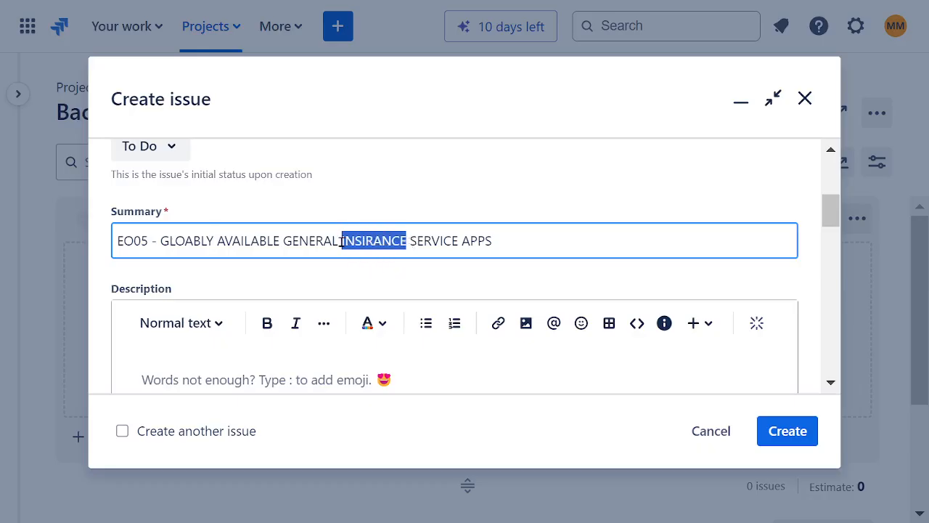
pyautogui.press('BackSpace')
pyautogui.write('WEALTH')
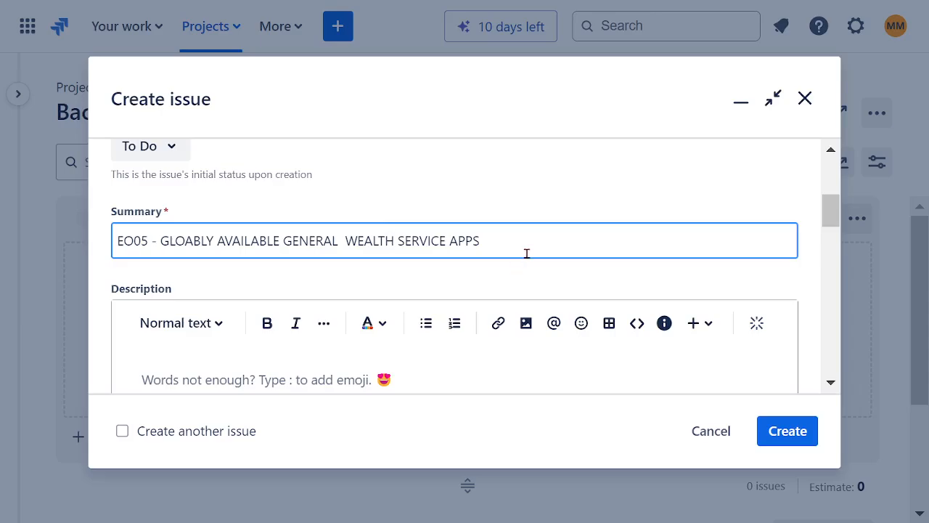
# - Copy the summary text without its EO05 prefix into the description and make it read "CREATE GLOABLY AVAILABLE GENERAL WEALTH SERVICE APPS"
pyautogui.scroll(-3, 533, 227)
pyautogui.scroll(3, 465, 177)
pyautogui.click(500, 231)
pyautogui.moveTo(500, 231); pyautogui.dragTo(160, 241)
pyautogui.hotkey('ctrl', 'c')
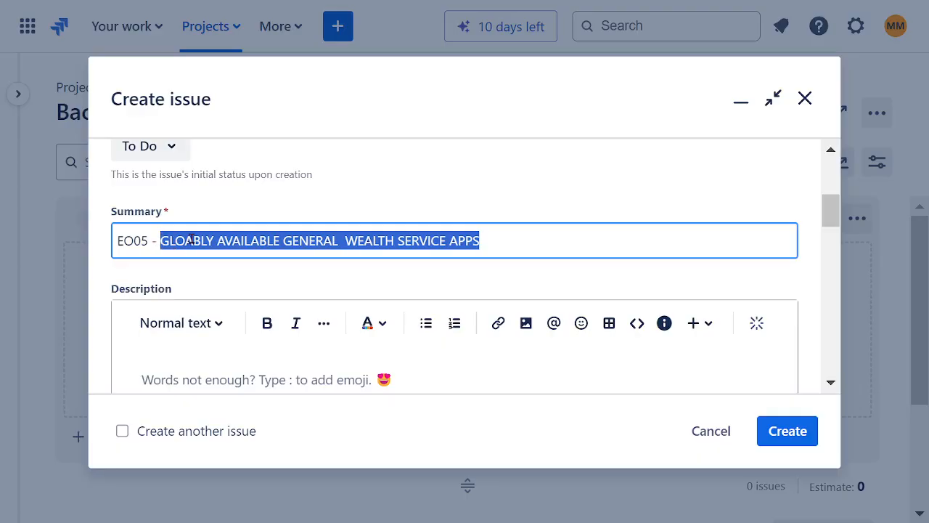
pyautogui.scroll(-2, 392, 193)
pyautogui.click(283, 272)
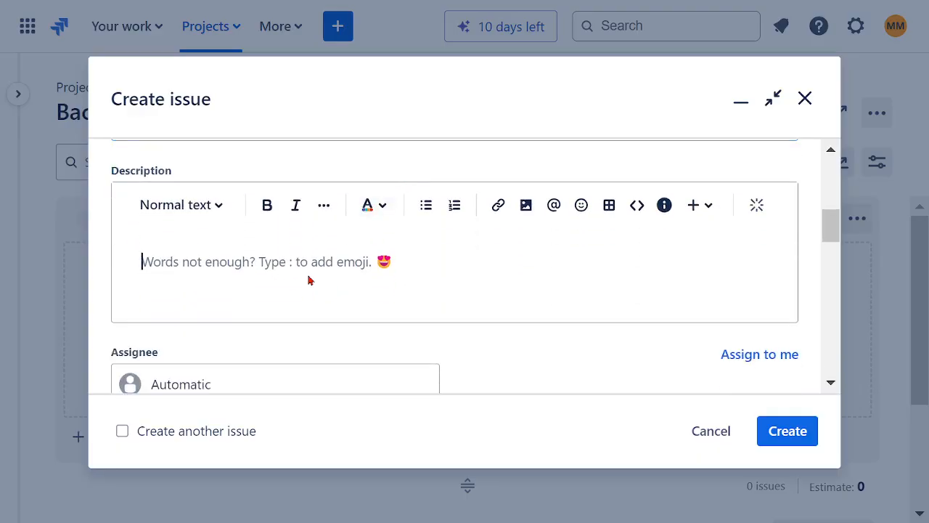
pyautogui.write('CREATE')
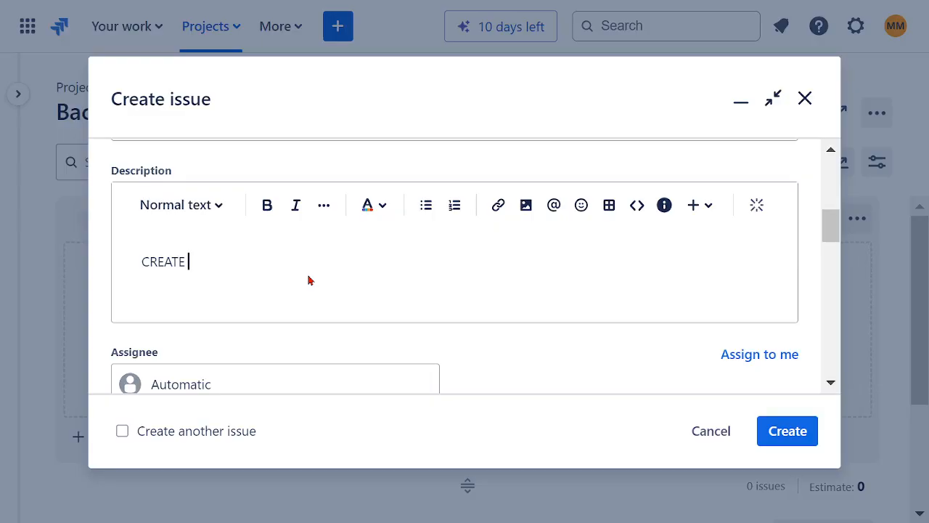
pyautogui.hotkey('ctrl', 'v')
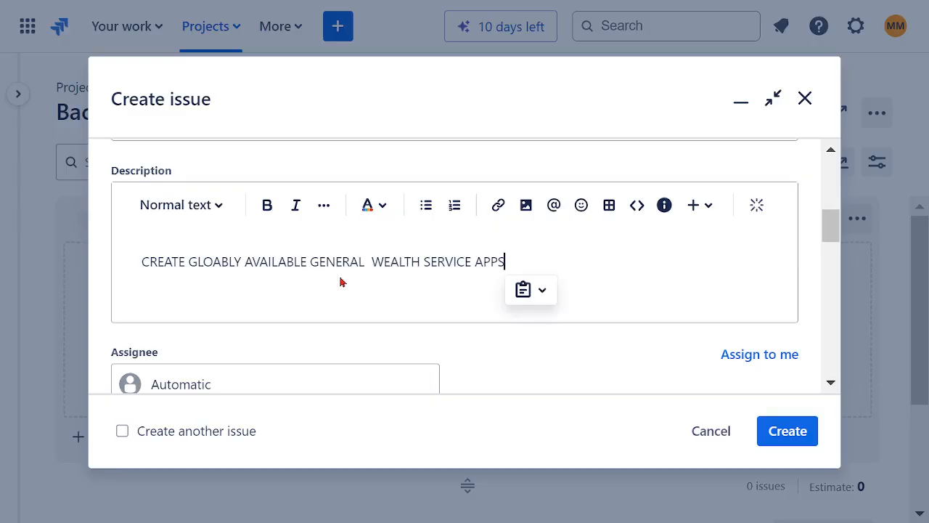
pyautogui.click(370, 261)
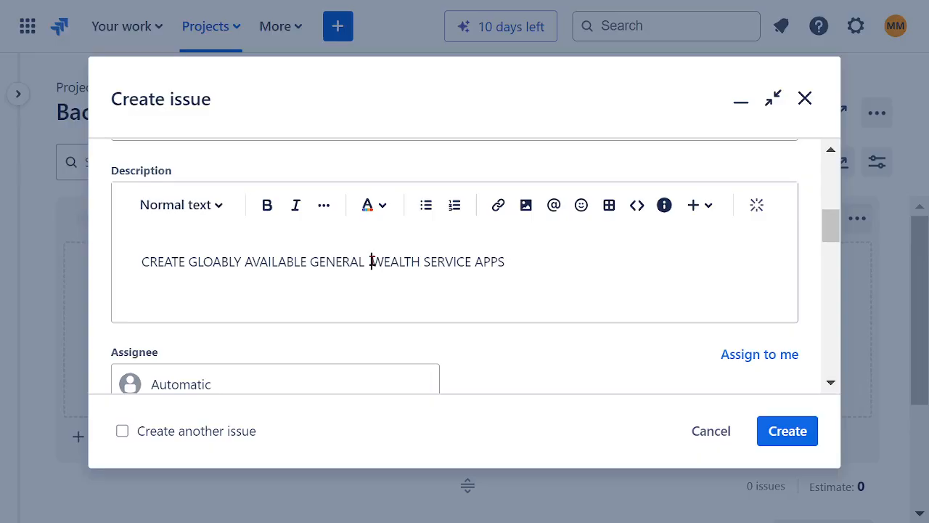
pyautogui.press('BackSpace')
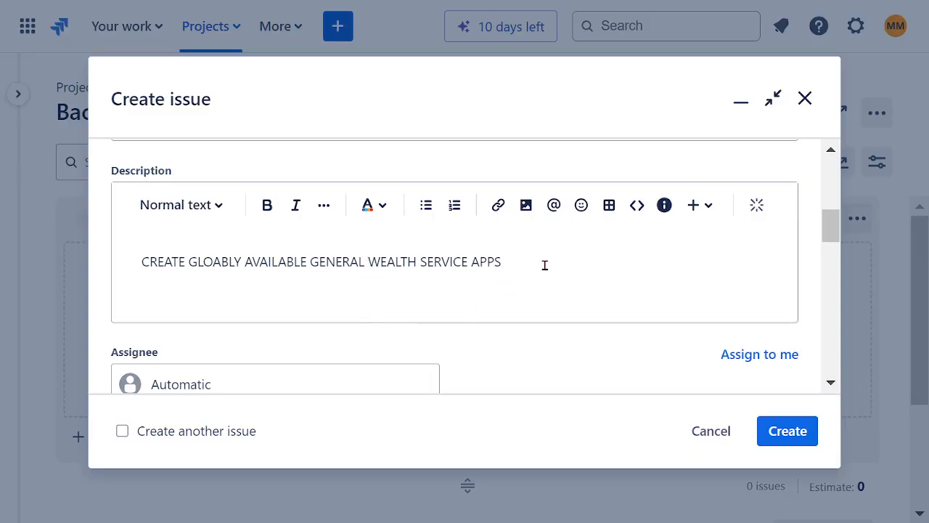
# - Assign the EO05 epic to yourself and SOFTWARE ASSURANCE TEAM, leaving the other optional fields empty, and create it
pyautogui.scroll(-3, 545, 265)
pyautogui.click(201, 154)
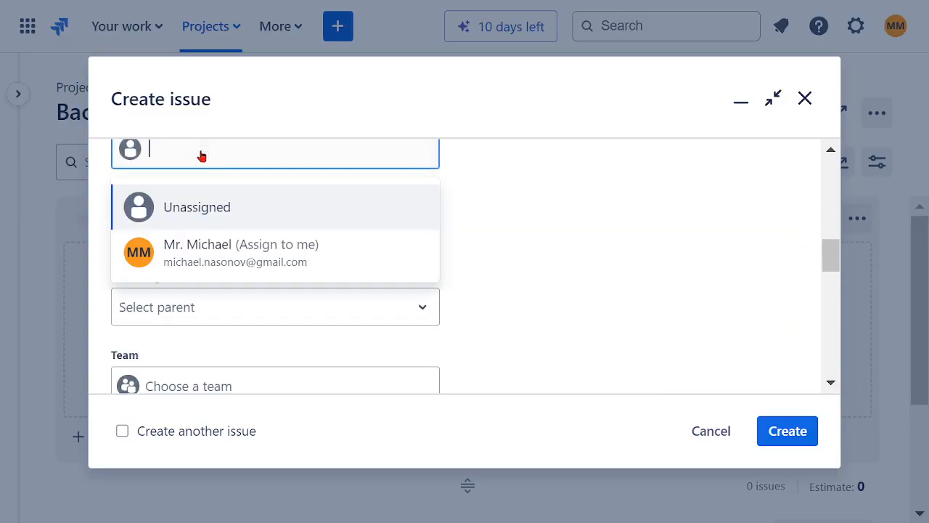
pyautogui.click(229, 248)
pyautogui.scroll(-2, 312, 289)
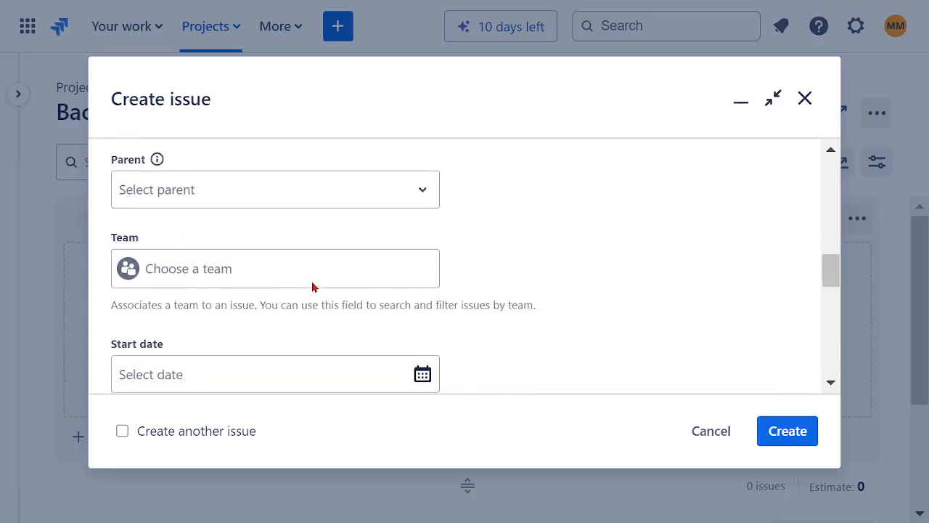
pyautogui.click(219, 267)
pyautogui.click(291, 327)
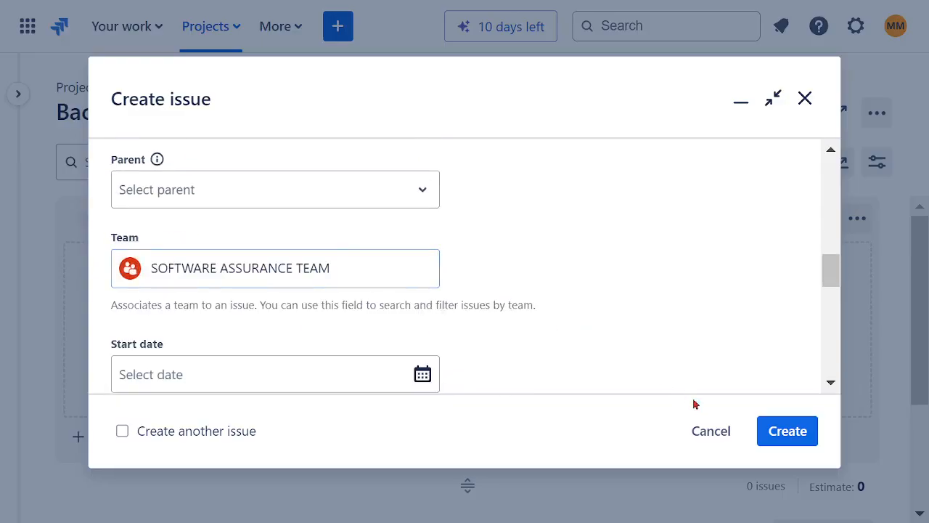
pyautogui.click(774, 436)
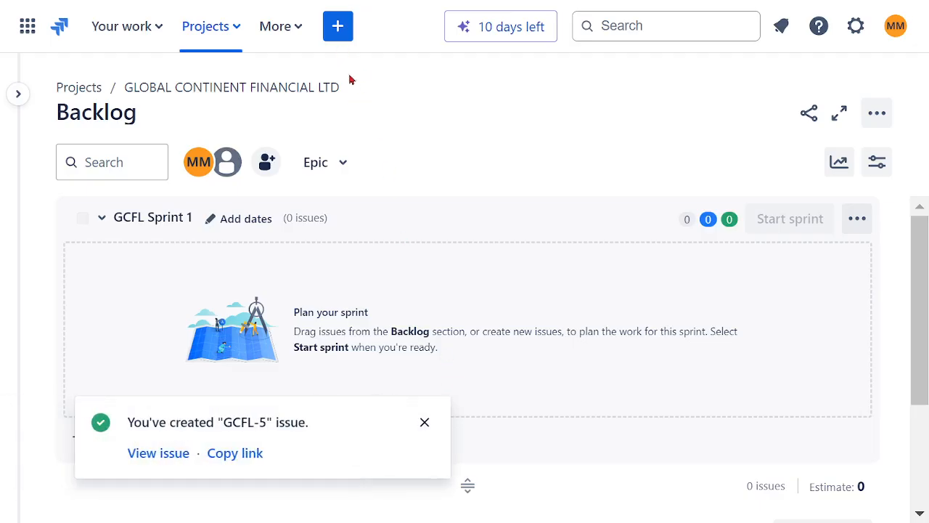
# - Start a new epic with the summary "EP06- HIGH AVALIBILITY BACK-END SERVICE AND BILLING"
pyautogui.click(337, 26)
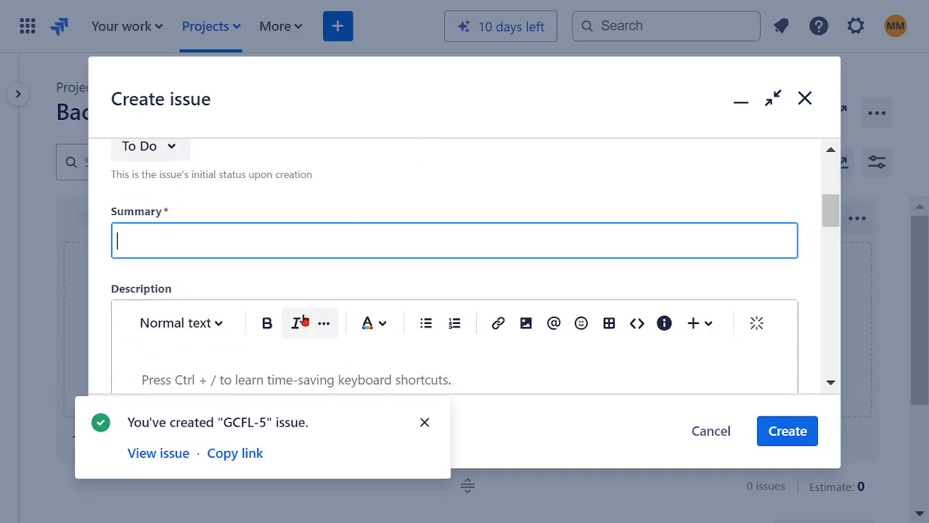
pyautogui.write('EP06')
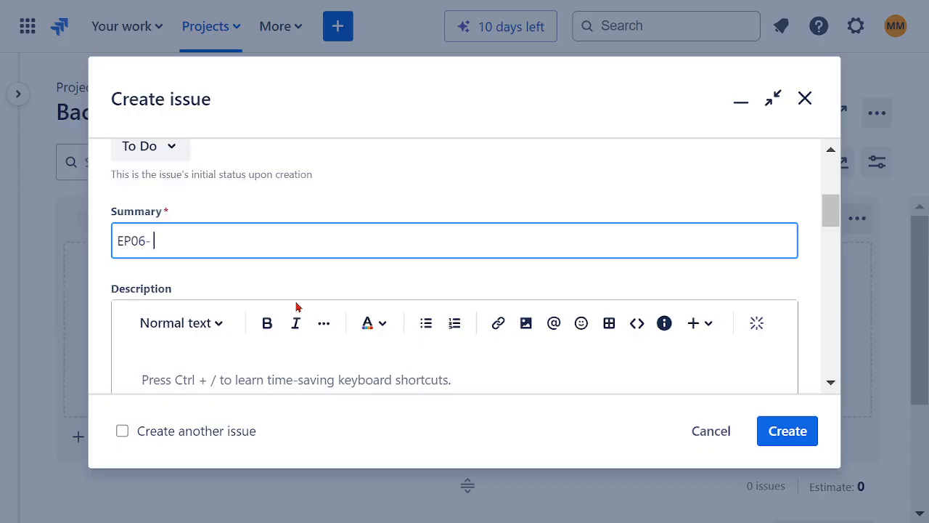
pyautogui.write('- HIGH AVALIBILITY')
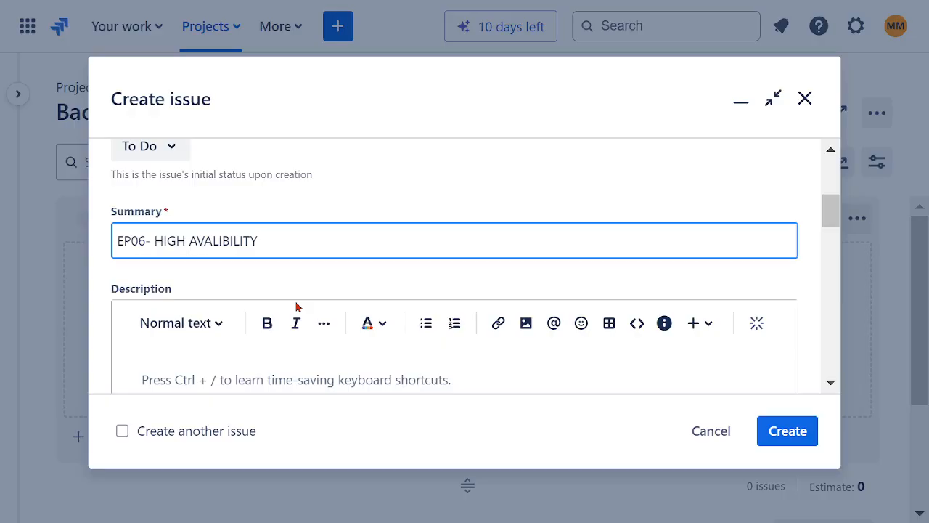
pyautogui.write(' BACK-END SERV')
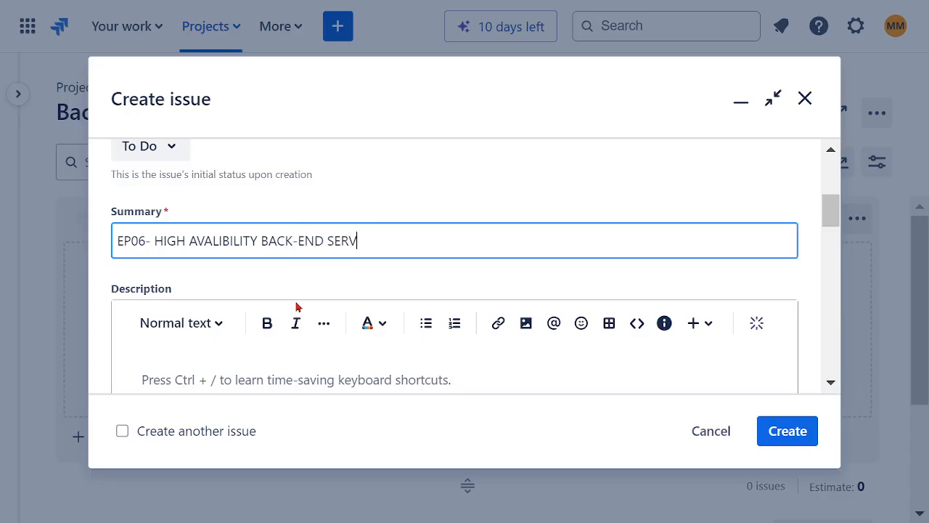
pyautogui.write('ICE AND BILLING')
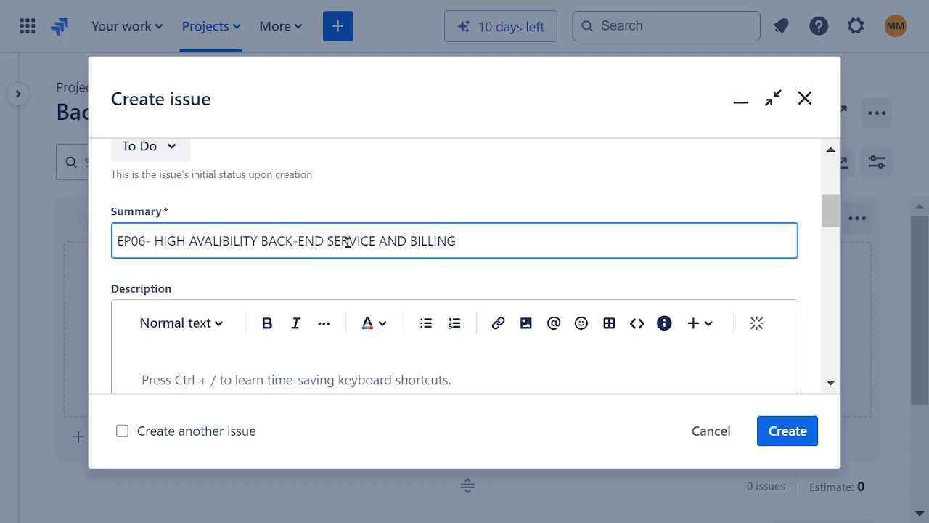
# - Copy the summary text without its EP06 prefix, and change the summary to "EP06- HIGH AVALIBILITY BACK-END MAINFRAME SERVICE"
pyautogui.moveTo(455, 242); pyautogui.dragTo(155, 245)
pyautogui.hotkey('ctrl', 'c')
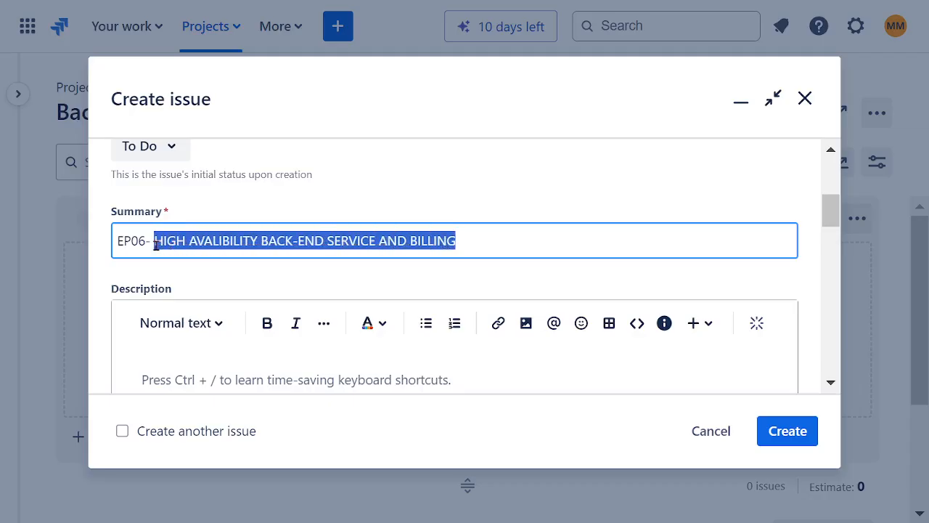
pyautogui.moveTo(377, 243); pyautogui.dragTo(479, 241)
pyautogui.press('BackSpace')
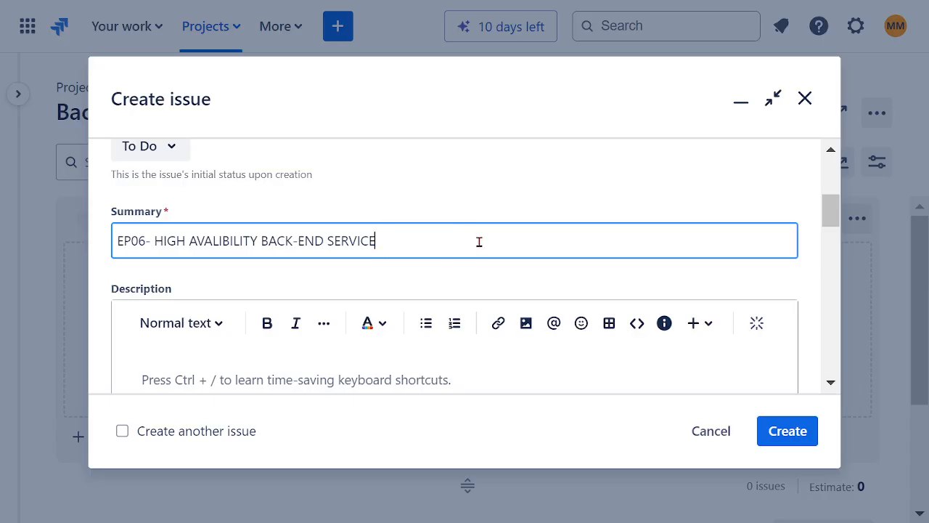
pyautogui.write('MAINFRAME')
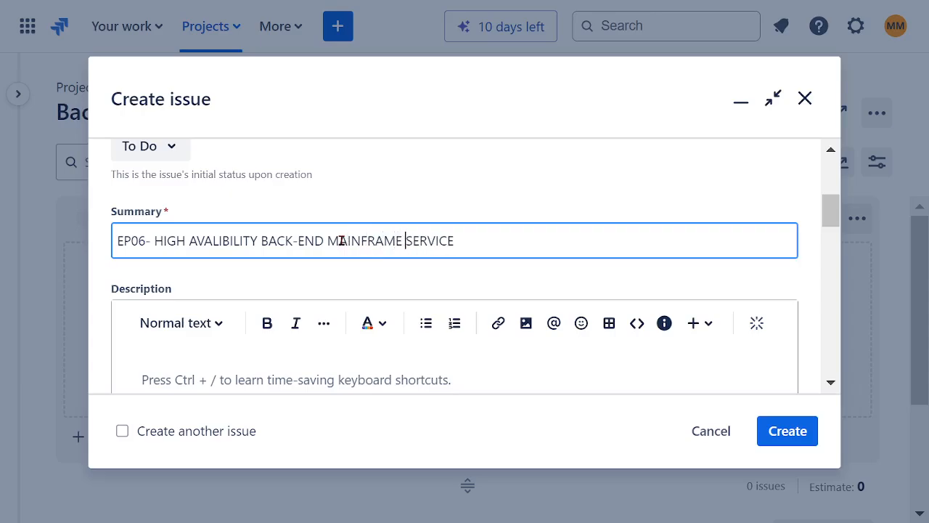
# - Fill the EP06 description with "CREATE HIGH AVALIBILITY BACK-END SERVICE AND BILLING", using the copied text after the first word
pyautogui.scroll(-2, 419, 272)
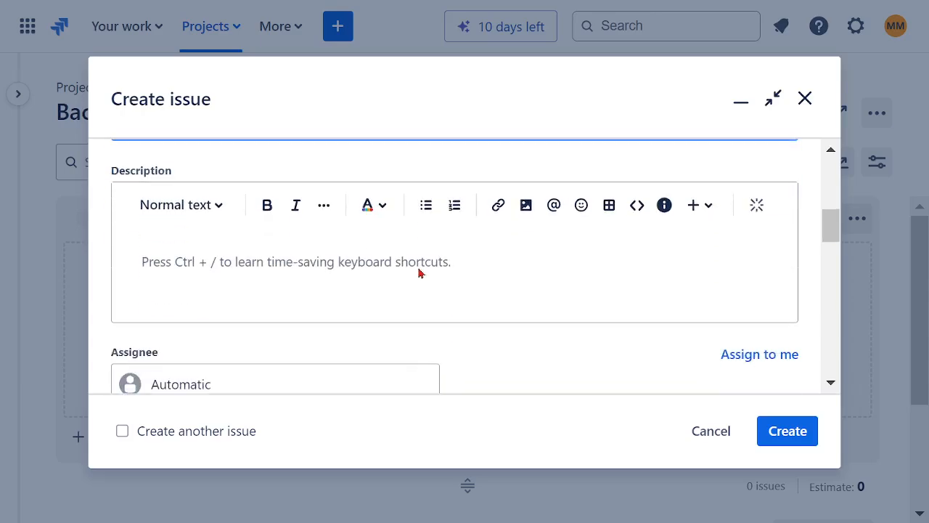
pyautogui.click(320, 265)
pyautogui.write('CREATE')
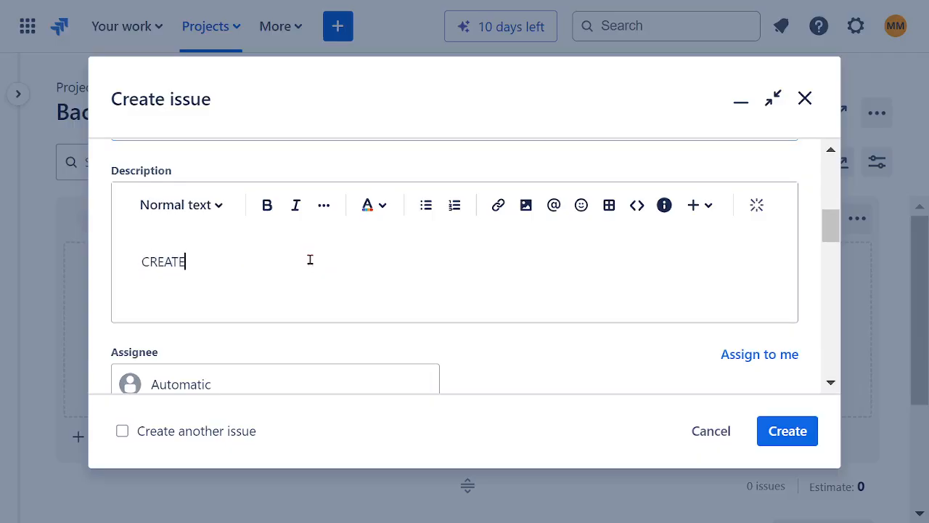
pyautogui.hotkey('ctrl', 'v')
# - Assign the EP06 epic to yourself and set its team to SOFTWARE ASSURANCE TEAM
pyautogui.scroll(-2, 498, 265)
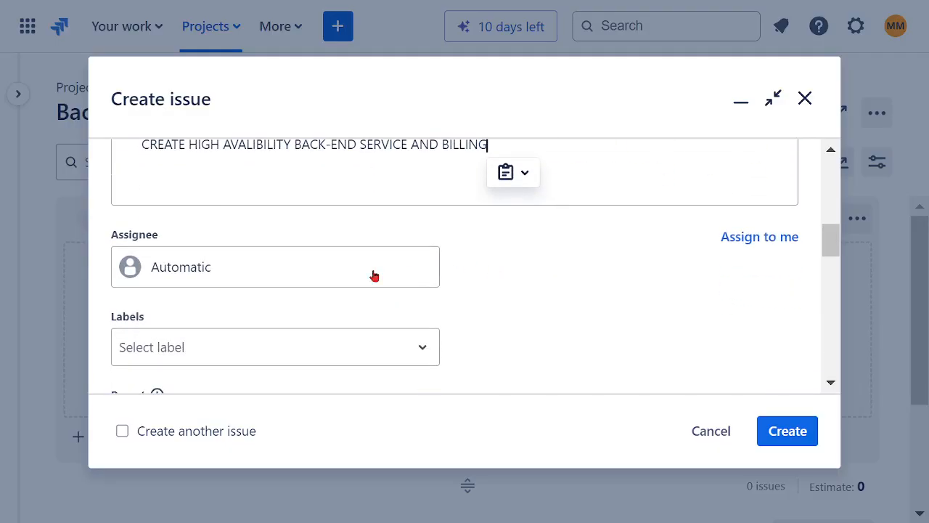
pyautogui.click(302, 285)
pyautogui.click(261, 365)
pyautogui.scroll(-2, 537, 268)
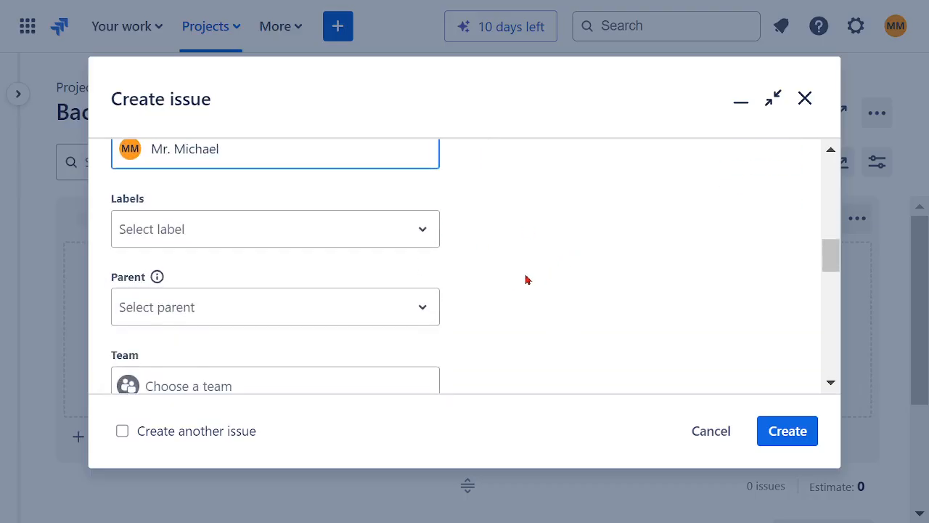
pyautogui.scroll(-2, 320, 308)
pyautogui.click(243, 267)
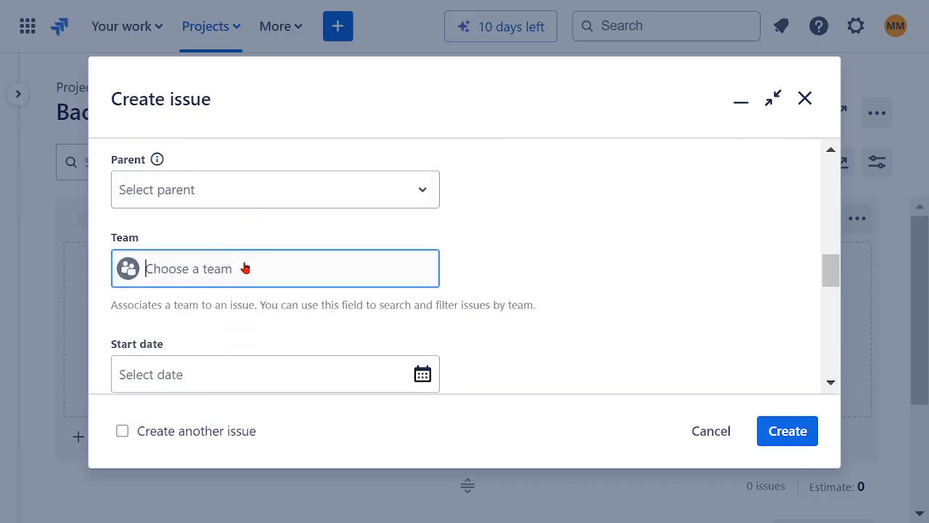
pyautogui.click(249, 318)
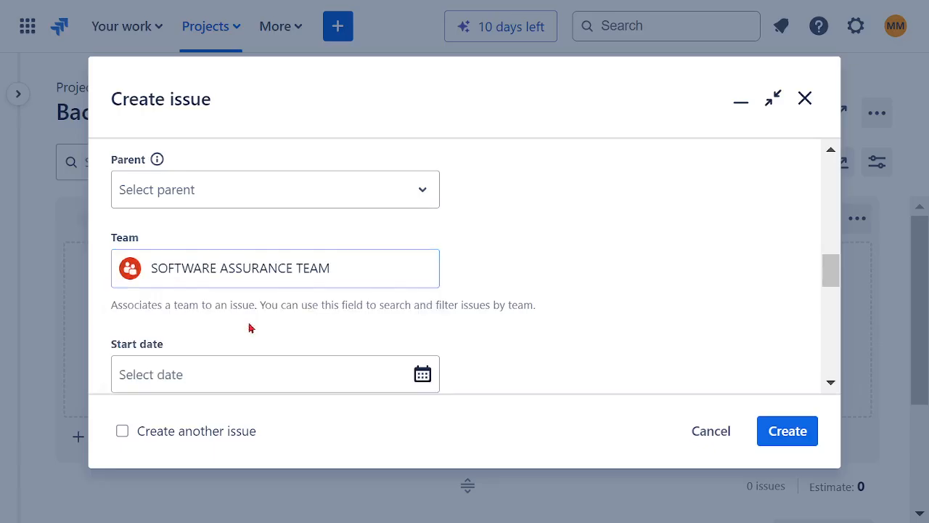
# - Create the EP06 epic, and start another epic with the summary "EP07 - HIGH AVALIBILITY BACK-END SERVICE AND BILLING"
pyautogui.click(788, 436)
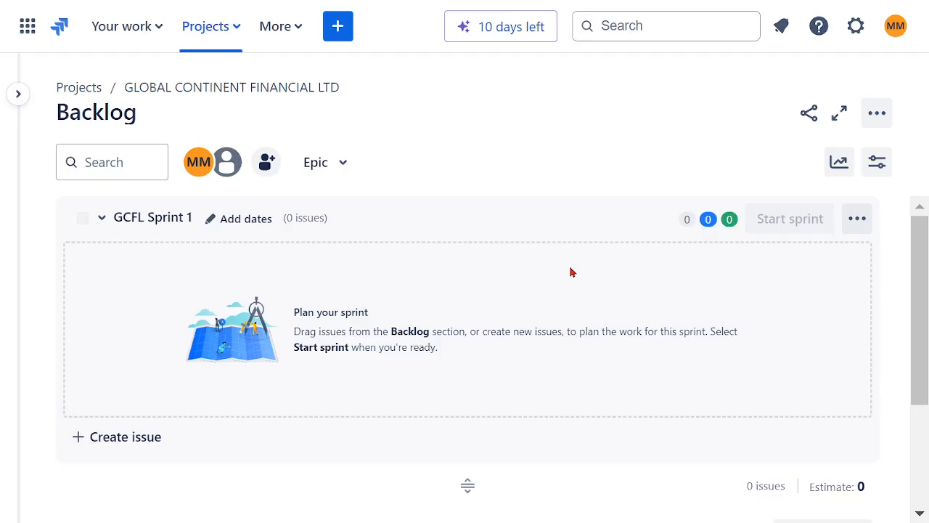
pyautogui.click(337, 27)
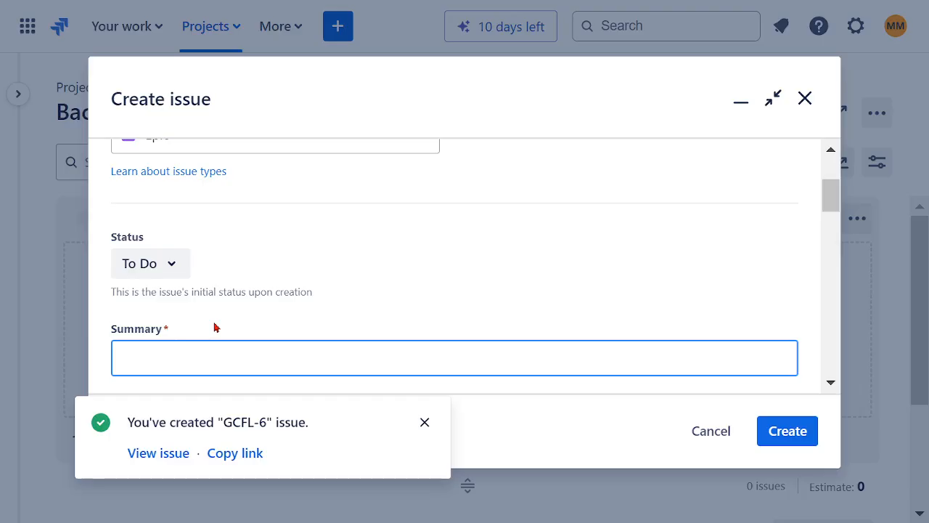
pyautogui.write('EP07 - HIGH AVALIBILITY BACK-END SERVICE AND BILLING')
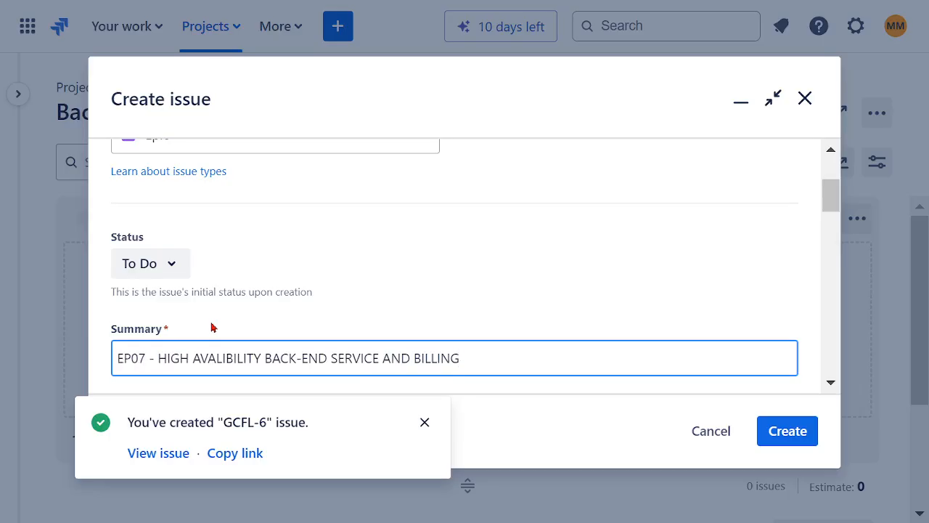
# - Change the EP07 epic's summary to "EP07 - HIGH AVALIBILITY BACK-END MAINFRAME BILLING"
pyautogui.moveTo(413, 358); pyautogui.dragTo(386, 363)
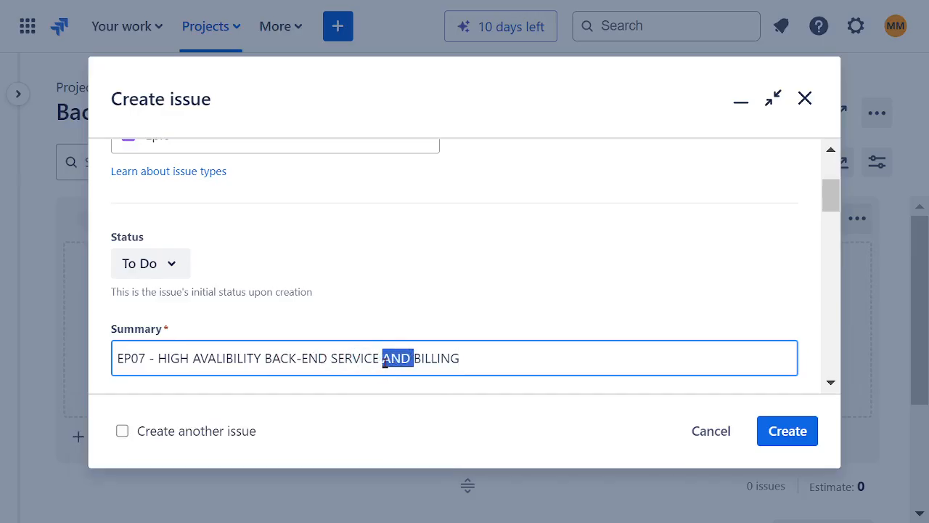
pyautogui.press('BackSpace')
pyautogui.press('BackSpace')
pyautogui.press('BackSpace')
pyautogui.press('BackSpace')
pyautogui.press('BackSpace')
pyautogui.press('BackSpace')
pyautogui.press('BackSpace')
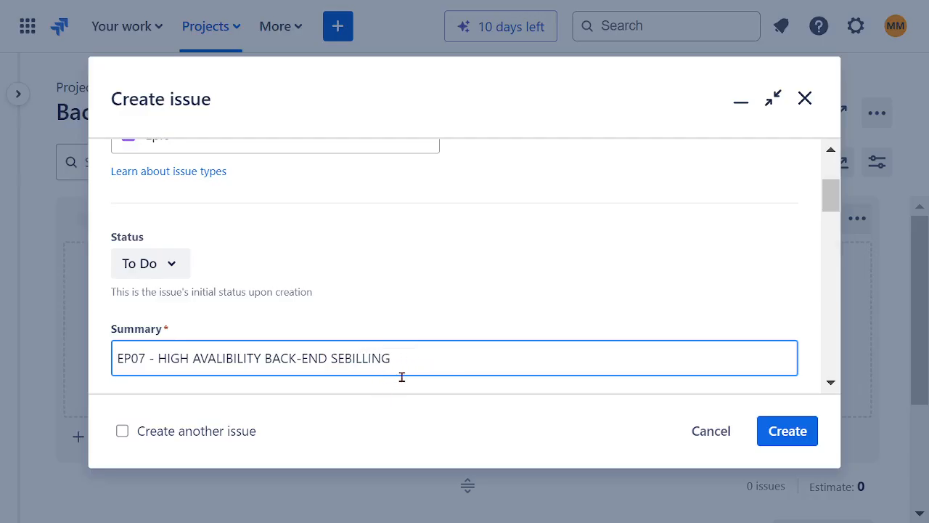
pyautogui.press('BackSpace')
pyautogui.press('BackSpace')
pyautogui.write('MA')
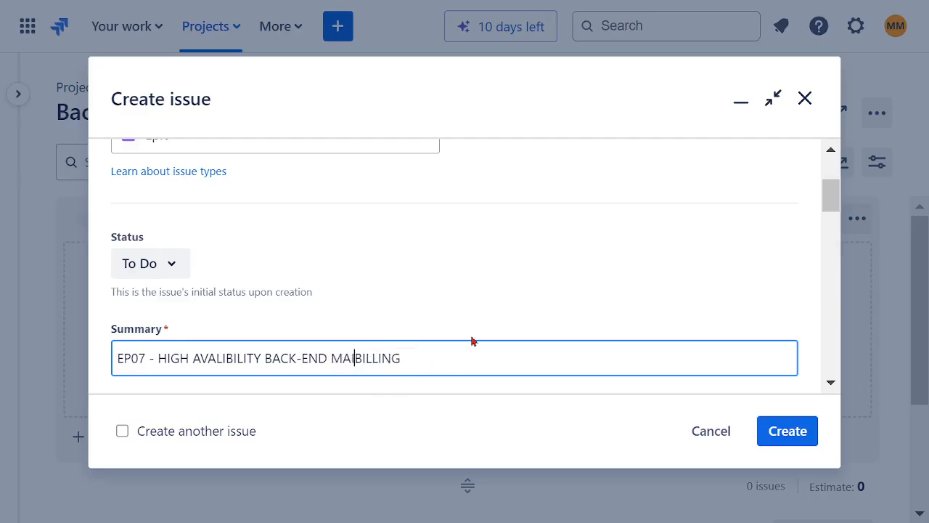
pyautogui.write('INFRA')
pyautogui.write('ME')
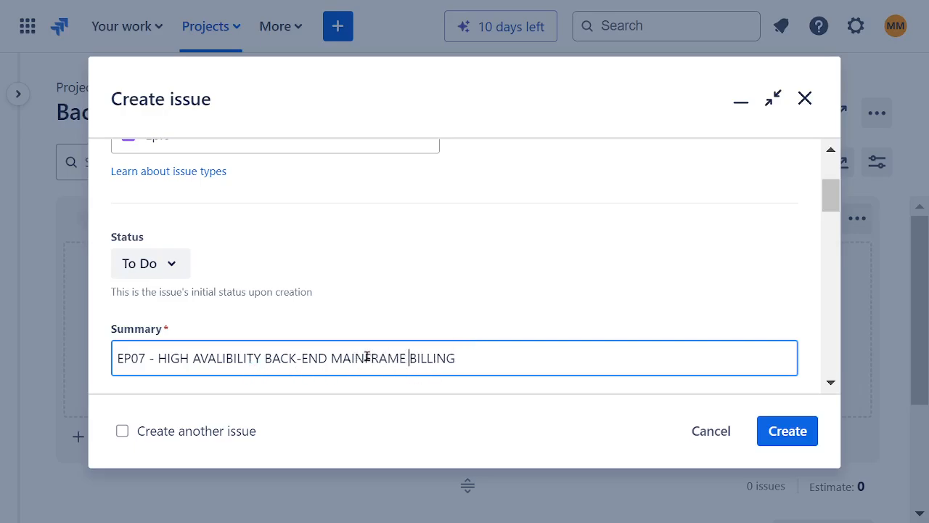
# - Copy the summary text without its EP07 prefix into the description, and complete it as "CREATE HIGH AVALIBILITY BACK-END MAINFRAME BILLING"
pyautogui.moveTo(471, 360); pyautogui.dragTo(153, 358)
pyautogui.hotkey('ctrl', 'c')
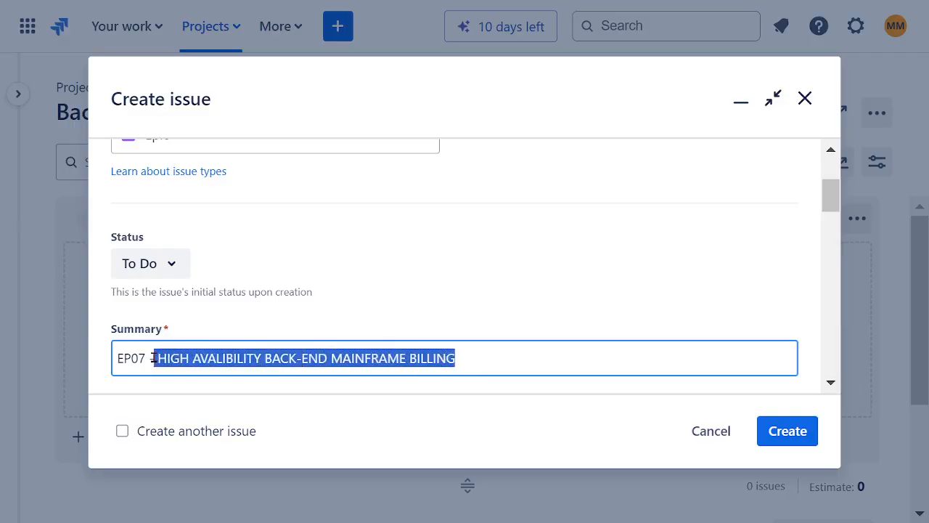
pyautogui.scroll(-3, 392, 291)
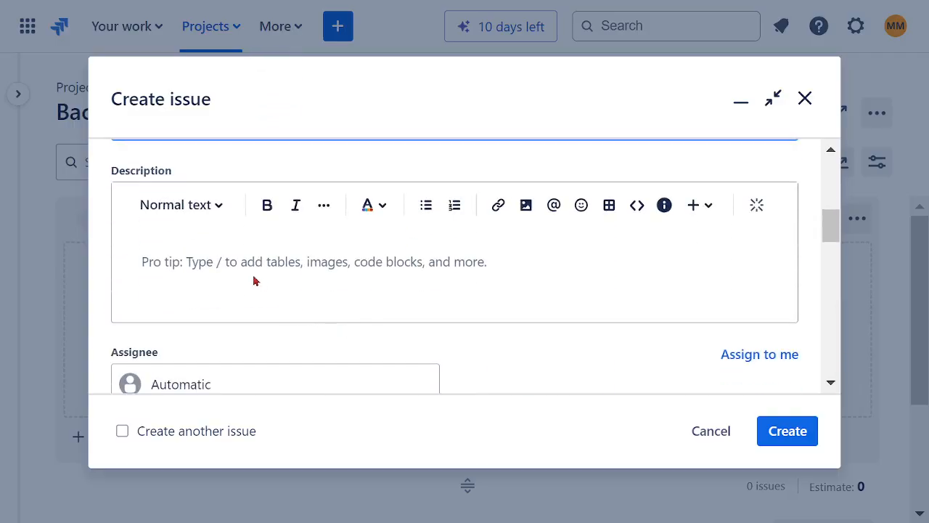
pyautogui.click(238, 264)
pyautogui.hotkey('ctrl', 'v')
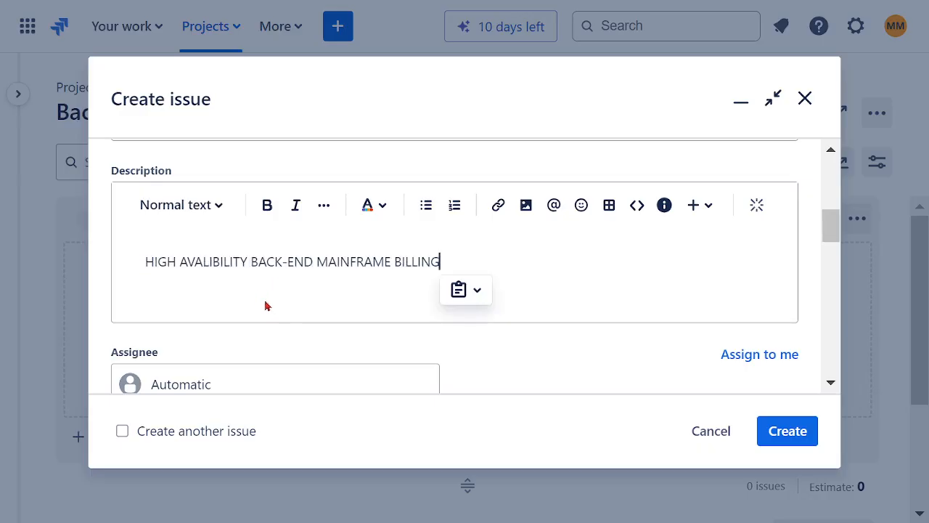
pyautogui.click(145, 263)
pyautogui.write('CREATE')
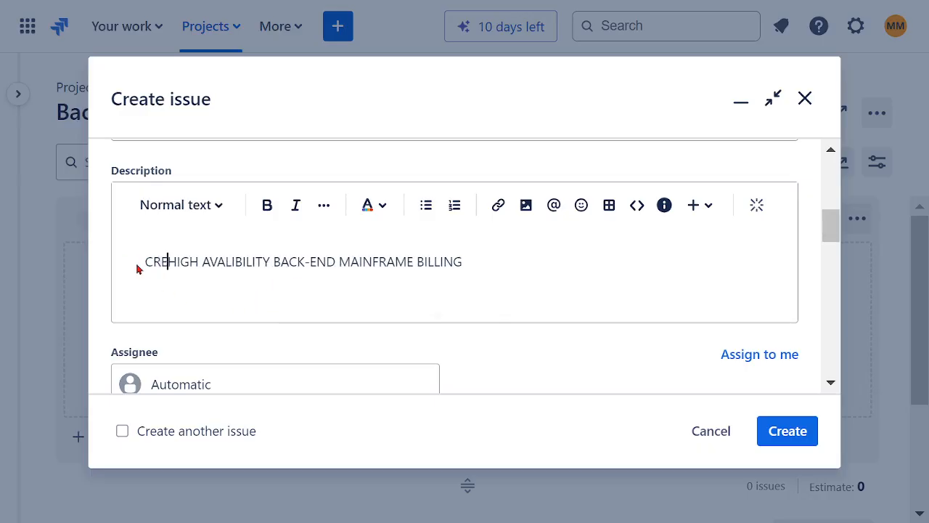
# - Assign the EP07 epic to yourself, set its team to SOFTWARE ASSURANCE TEAM, and create it
pyautogui.scroll(-3, 356, 335)
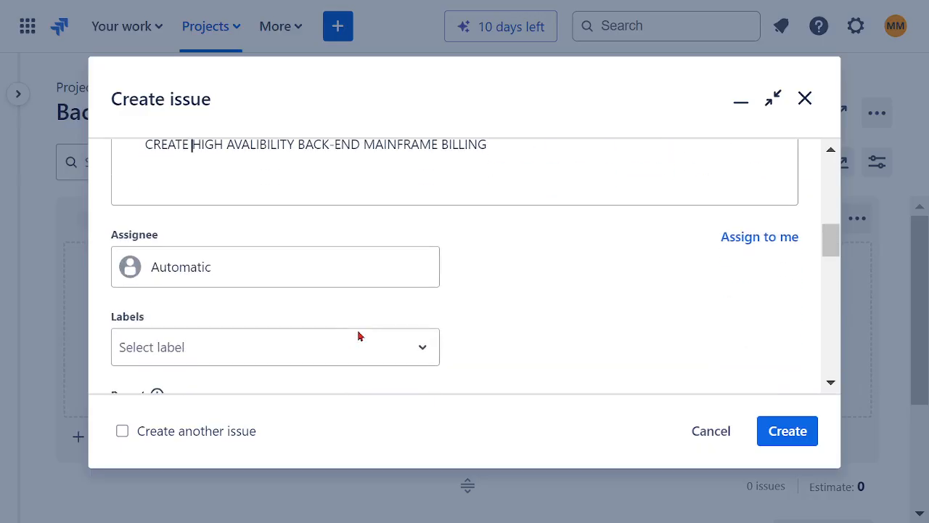
pyautogui.click(236, 281)
pyautogui.click(261, 375)
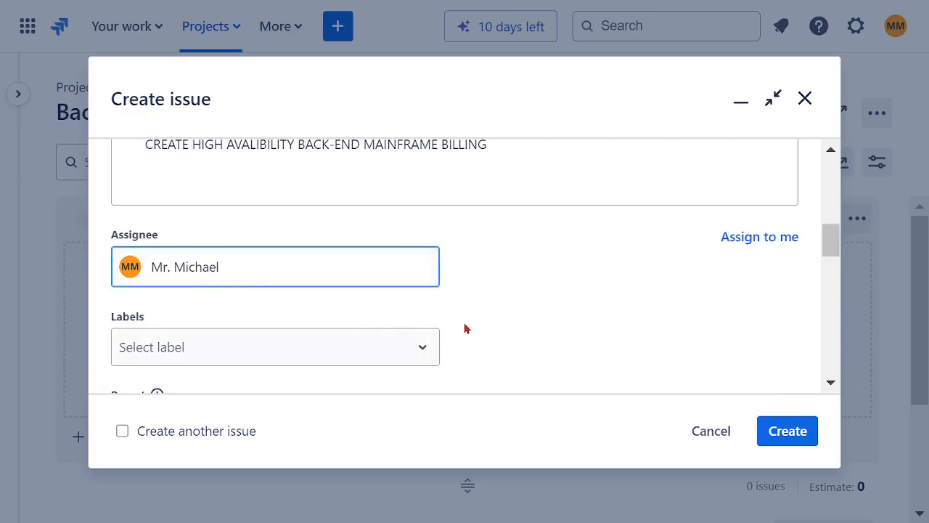
pyautogui.scroll(-2, 519, 315)
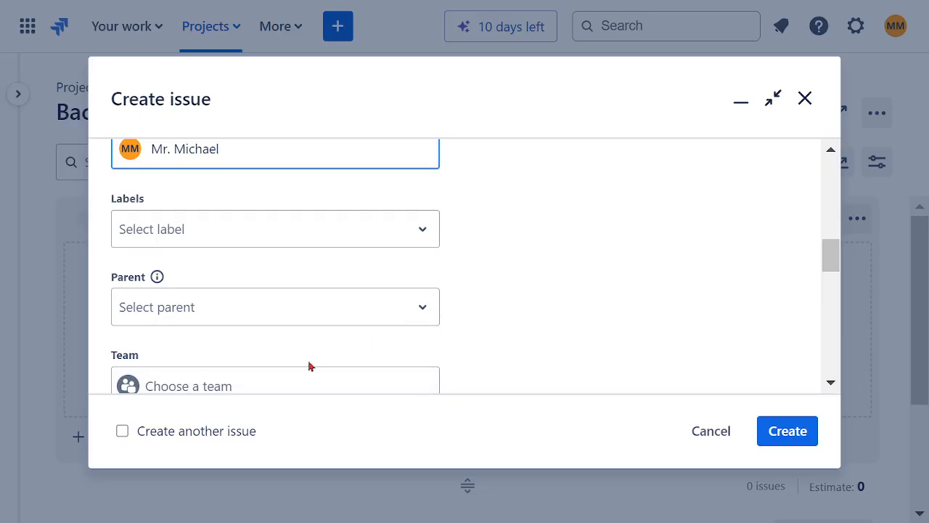
pyautogui.click(241, 386)
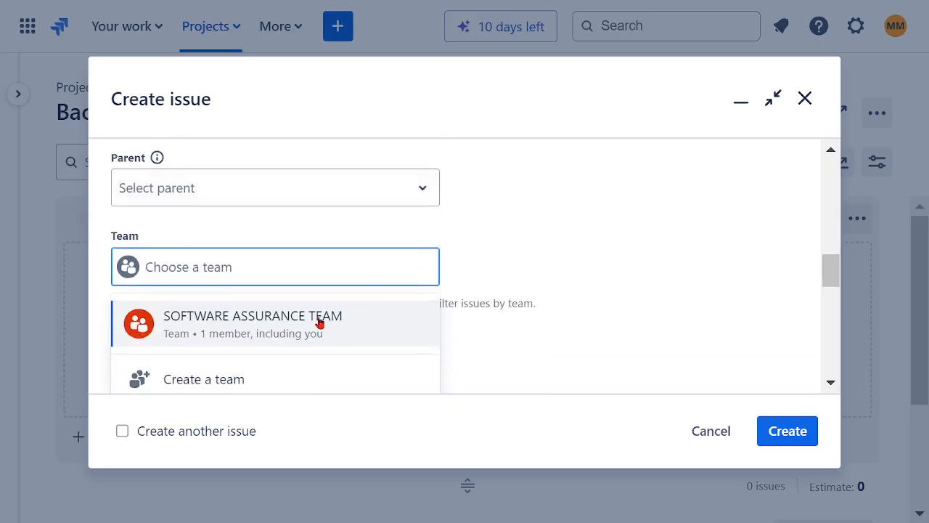
pyautogui.click(322, 320)
pyautogui.click(780, 430)
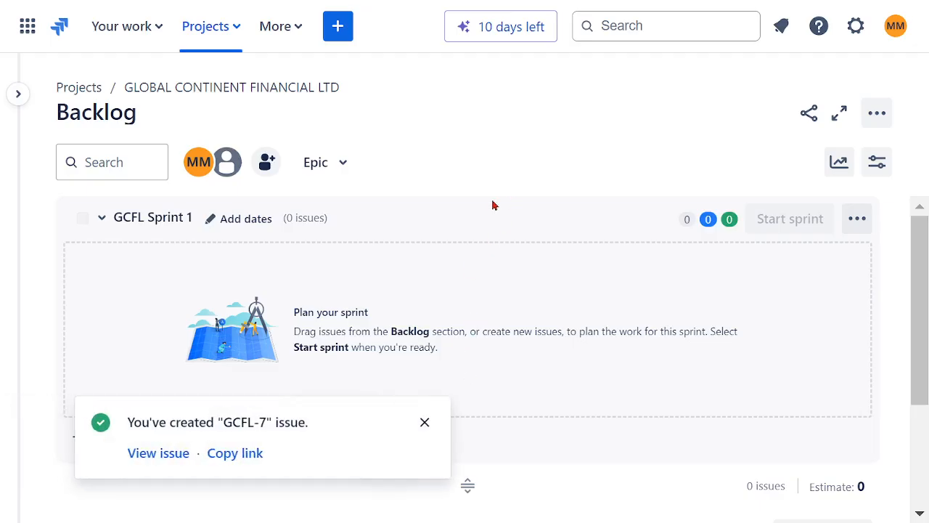
pyautogui.click(425, 423)
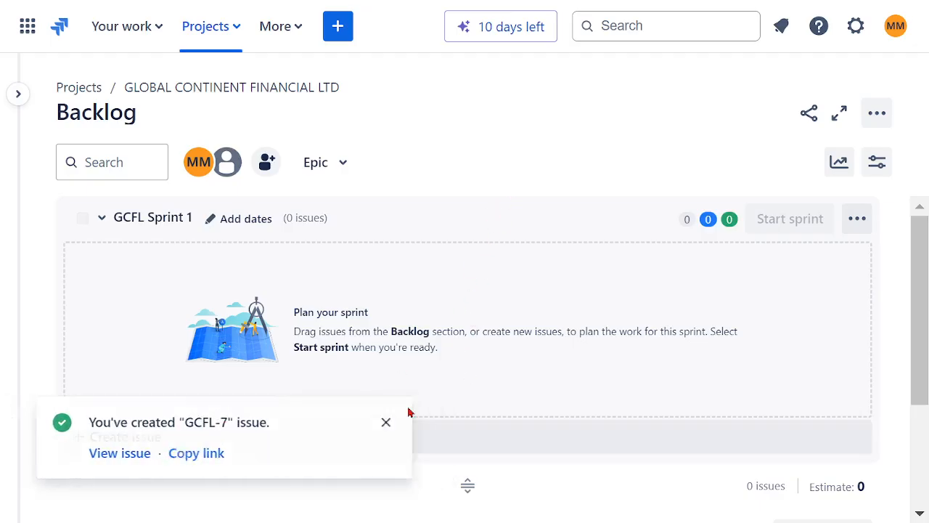
pyautogui.click(339, 27)
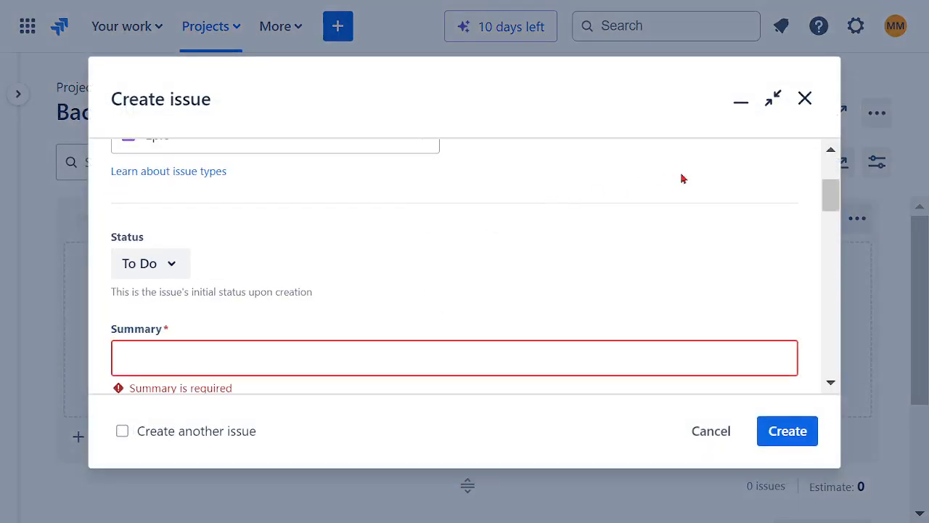
pyautogui.click(714, 436)
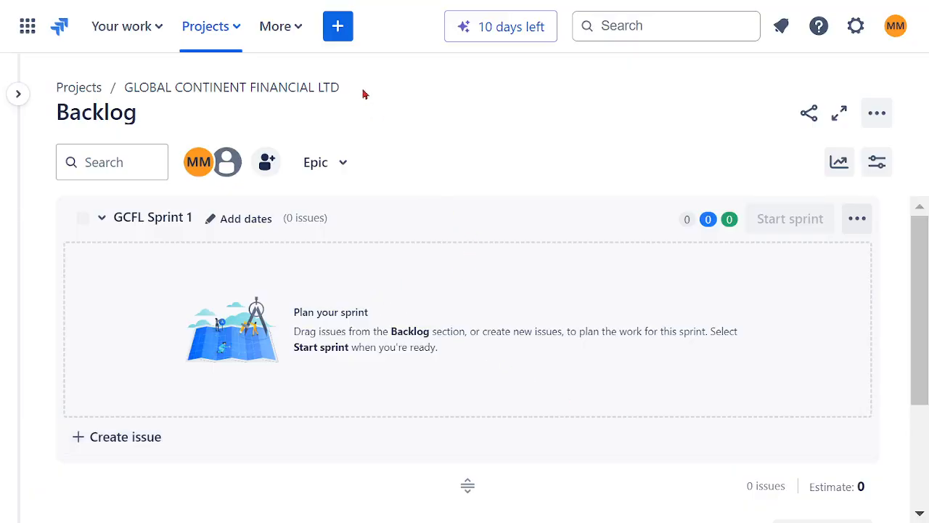
pyautogui.click(339, 27)
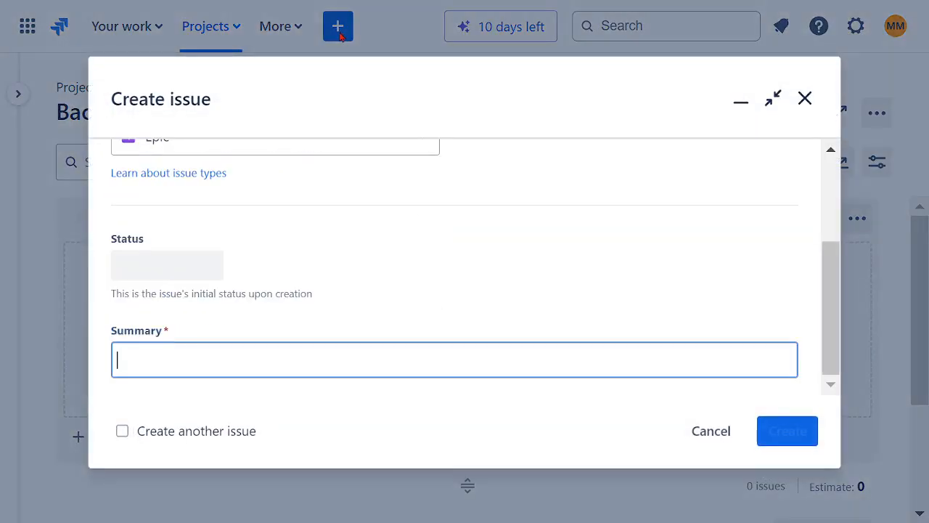
pyautogui.scroll(3, 454, 232)
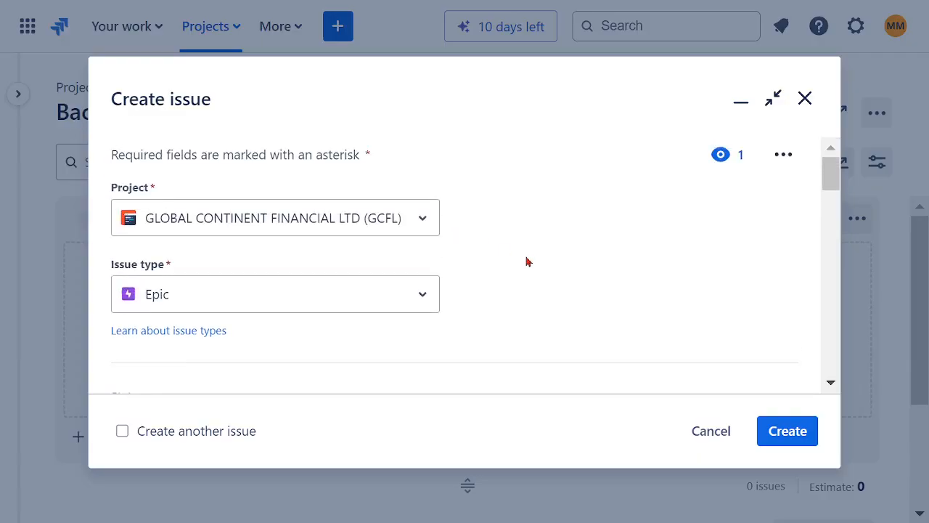
pyautogui.click(804, 102)
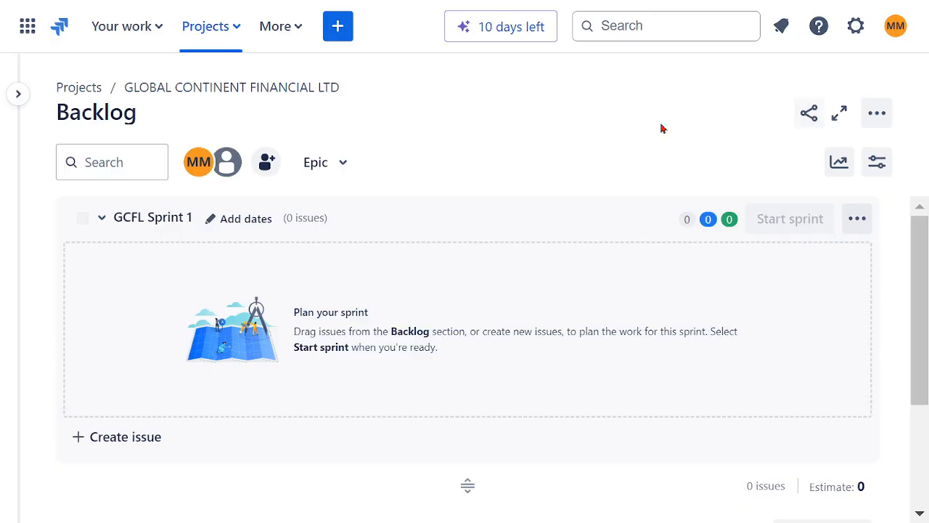
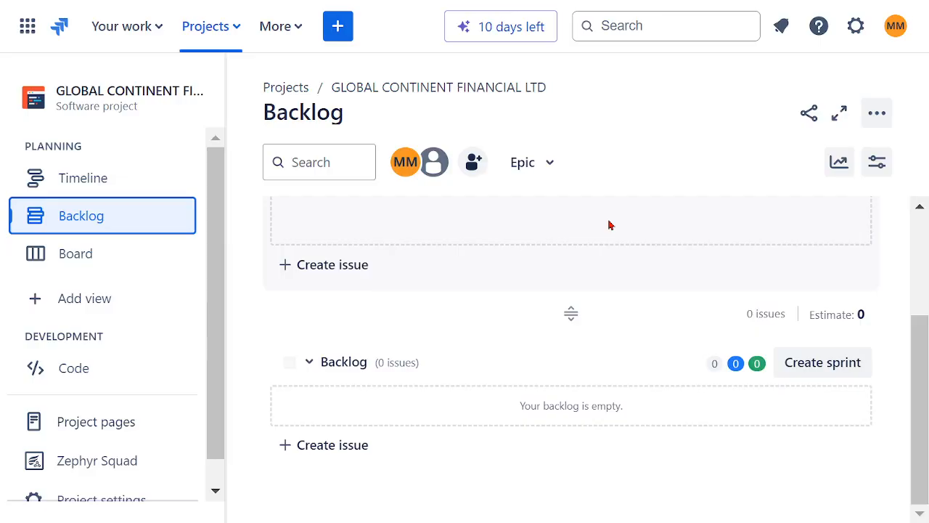
# - Start a new issue and search the available issue types for "US"
pyautogui.click(338, 26)
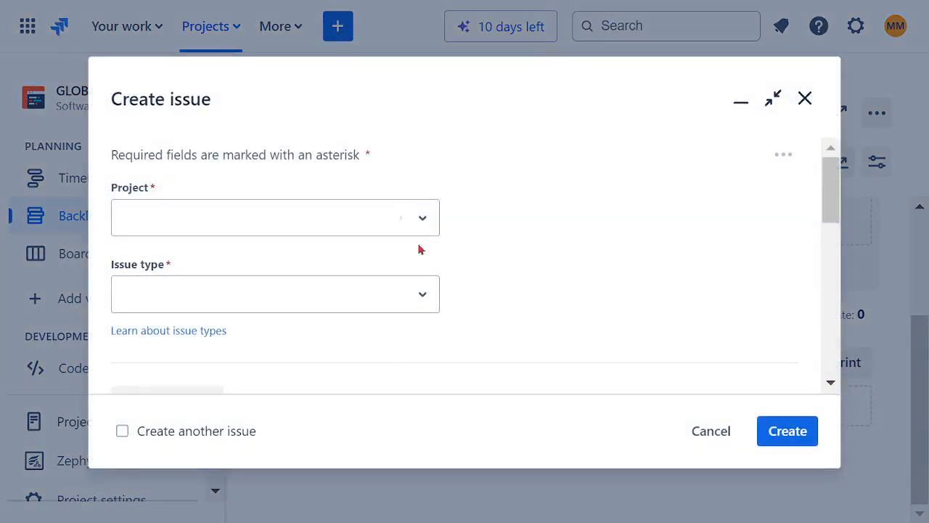
pyautogui.click(362, 293)
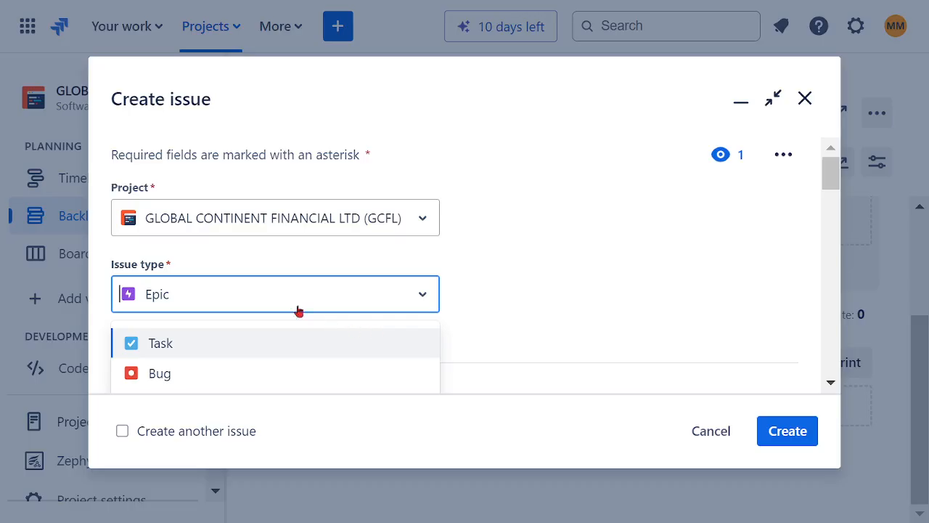
pyautogui.write('U')
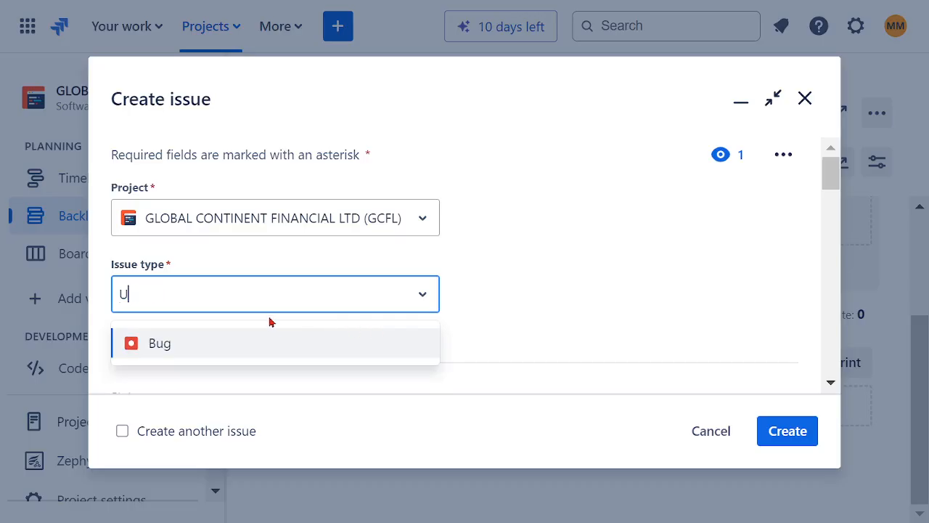
pyautogui.write('S')
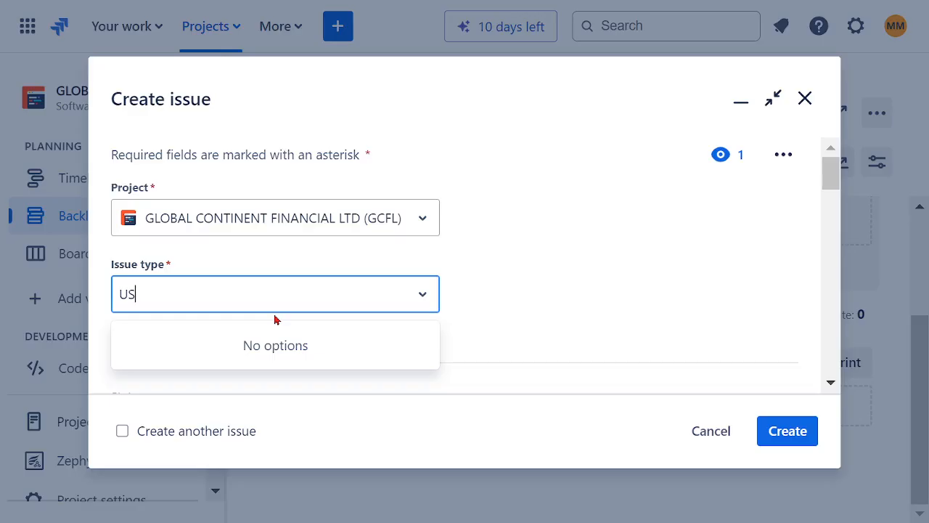
pyautogui.press('BackSpace')
pyautogui.press('BackSpace')
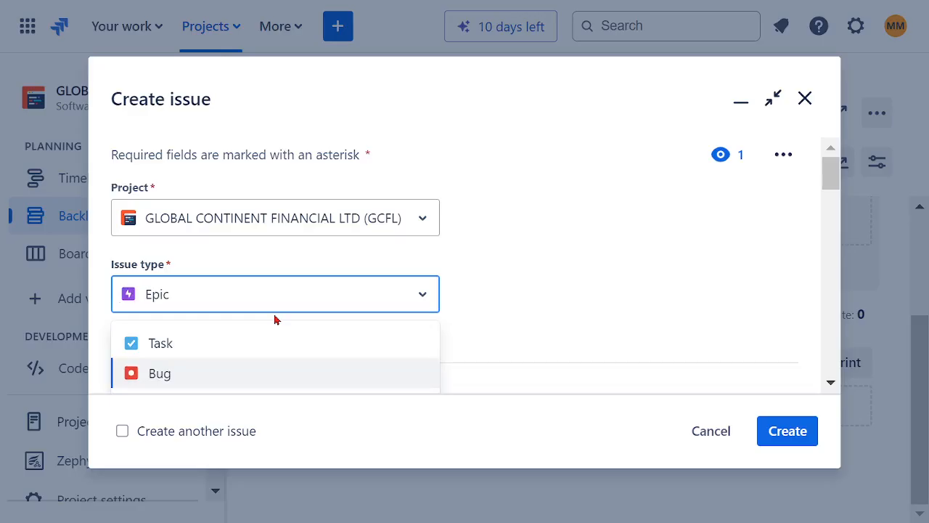
pyautogui.write('us')
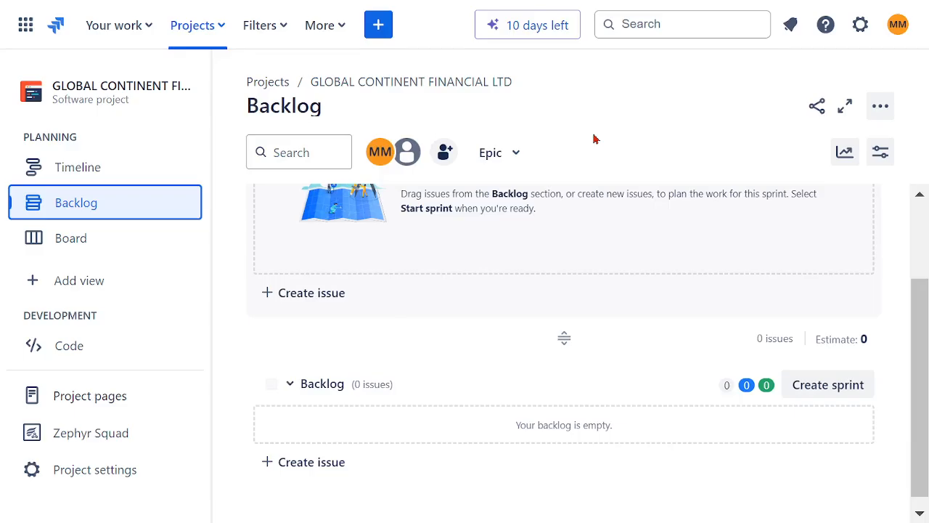
# - Start a new issue in the GLOBAL CONTINENT FINANCIAL LTD project with the issue type Story
pyautogui.click(378, 28)
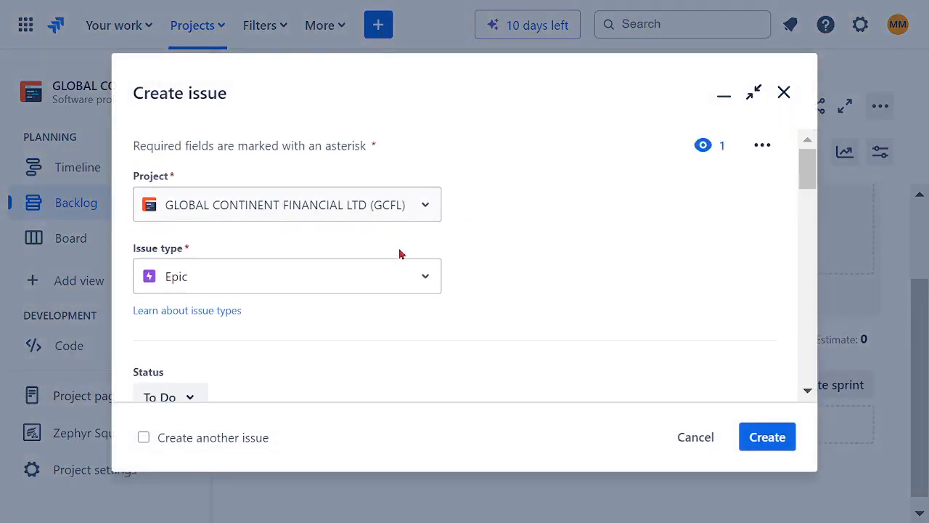
pyautogui.click(422, 283)
pyautogui.click(195, 384)
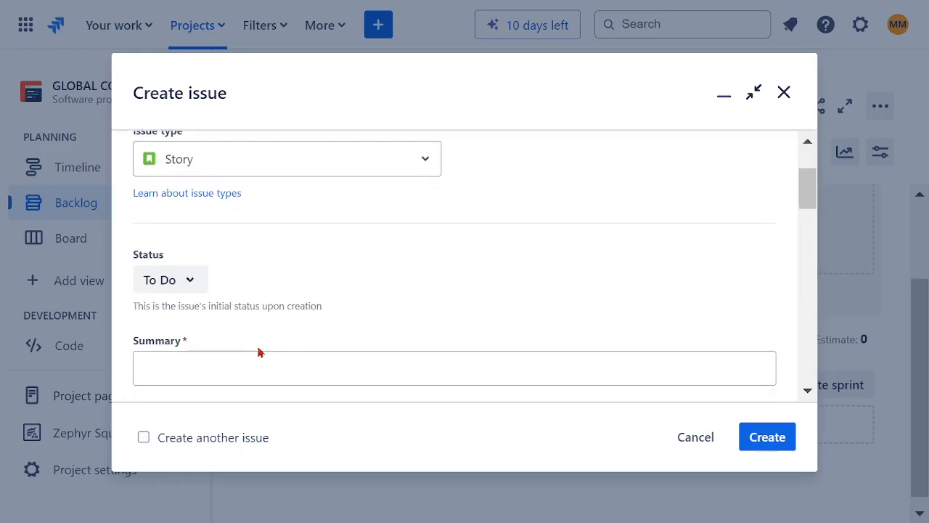
# - Enter the story's summary as "US01 COMPANY CLIENT WANTS TO QUOTE COMPANY SERVICES"
pyautogui.click(208, 363)
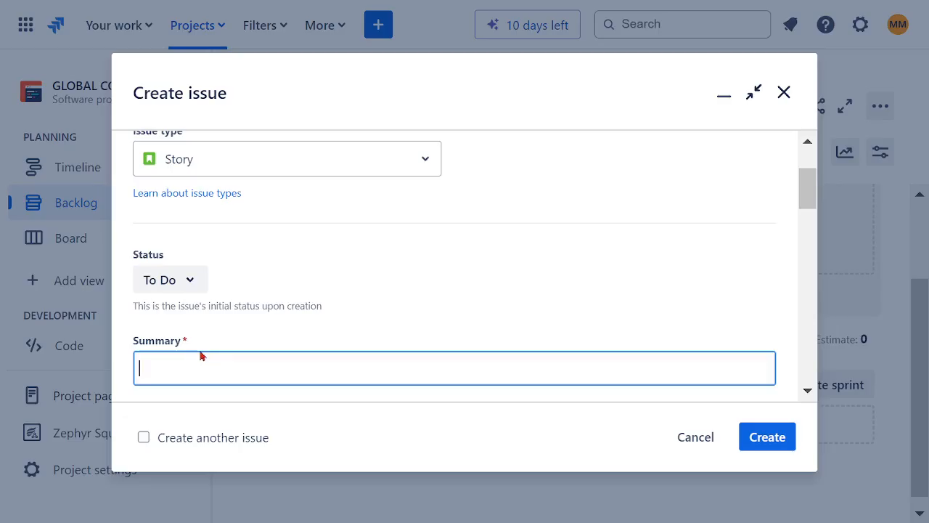
pyautogui.write('US01')
pyautogui.write('COMPANY CLIENT WANTS T')
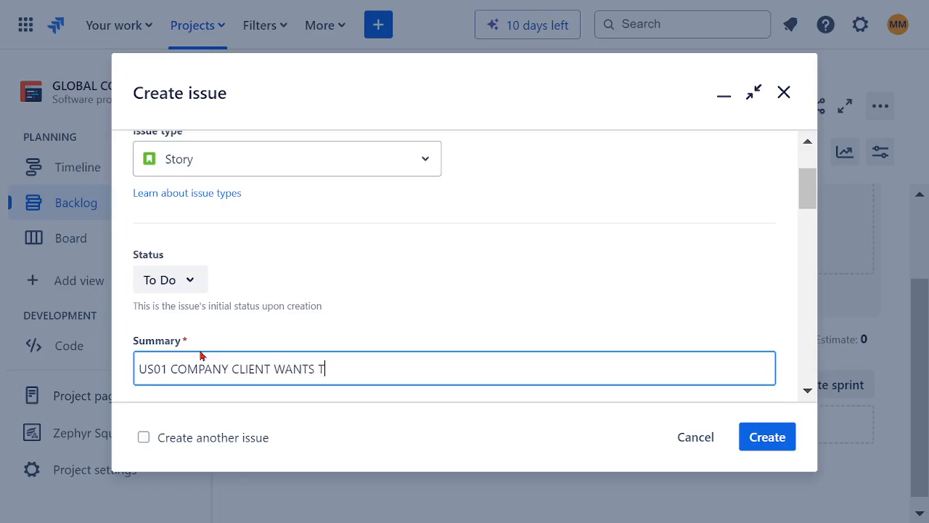
pyautogui.write('O QUOTE COMPANY SER')
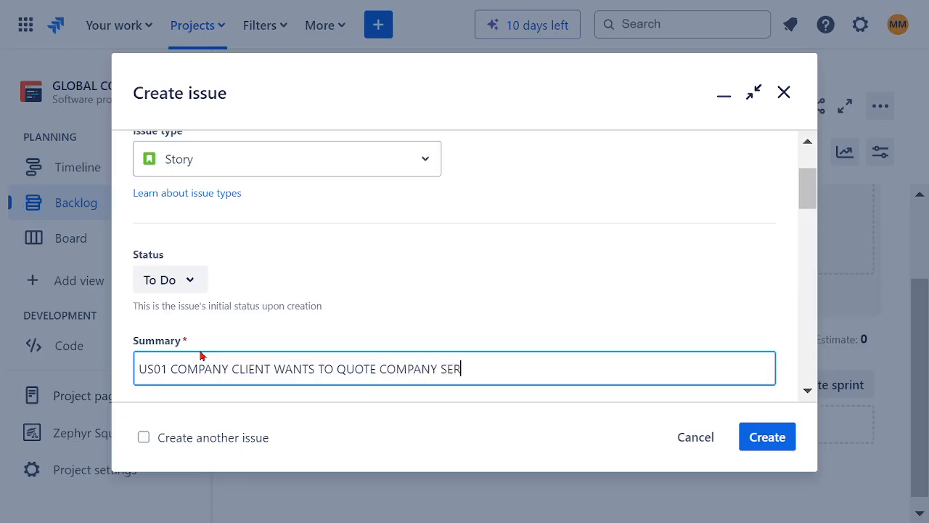
pyautogui.write('VICES')
# - Insert "FINANCIAL" before "SERVICES" in the summary and replace the first "COMPANY" with "A"
pyautogui.click(441, 371)
pyautogui.write('MININ')
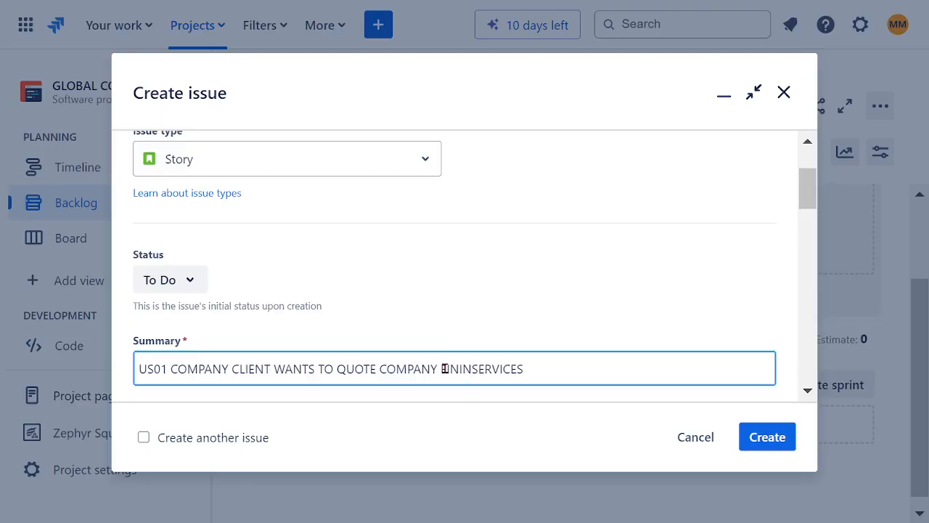
pyautogui.write('CIAL')
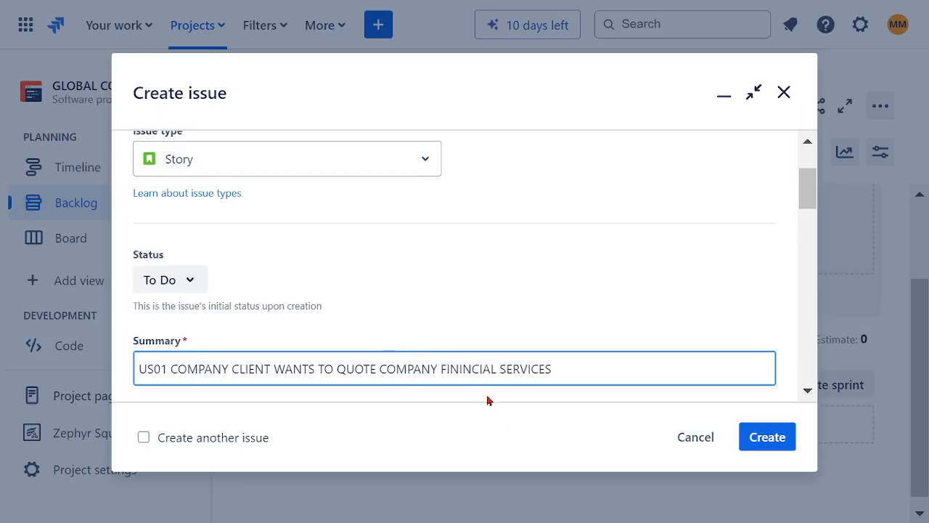
pyautogui.click(461, 370)
pyautogui.press('BackSpace')
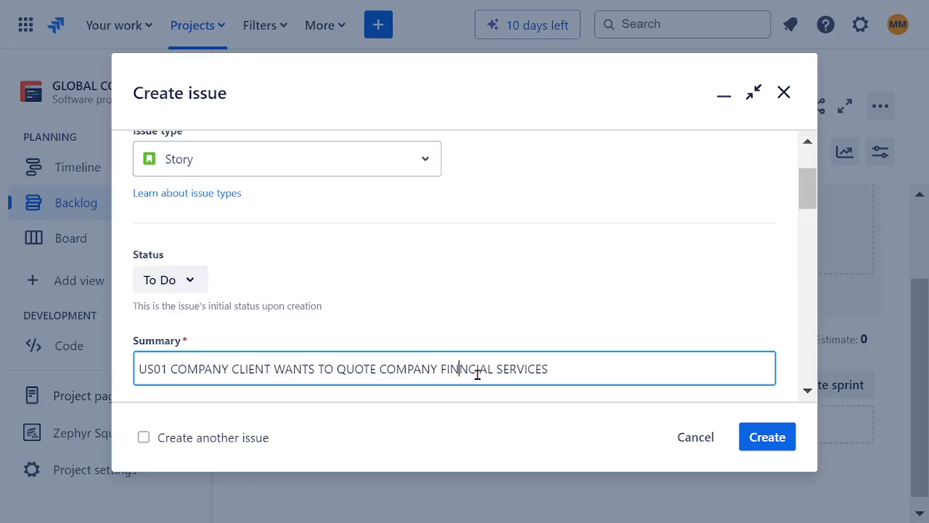
pyautogui.write('A')
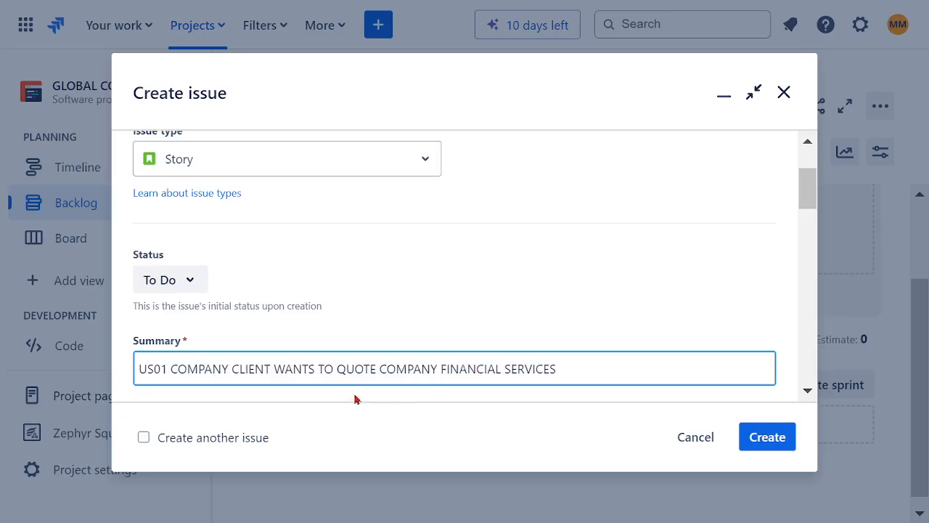
pyautogui.moveTo(230, 369); pyautogui.dragTo(172, 368)
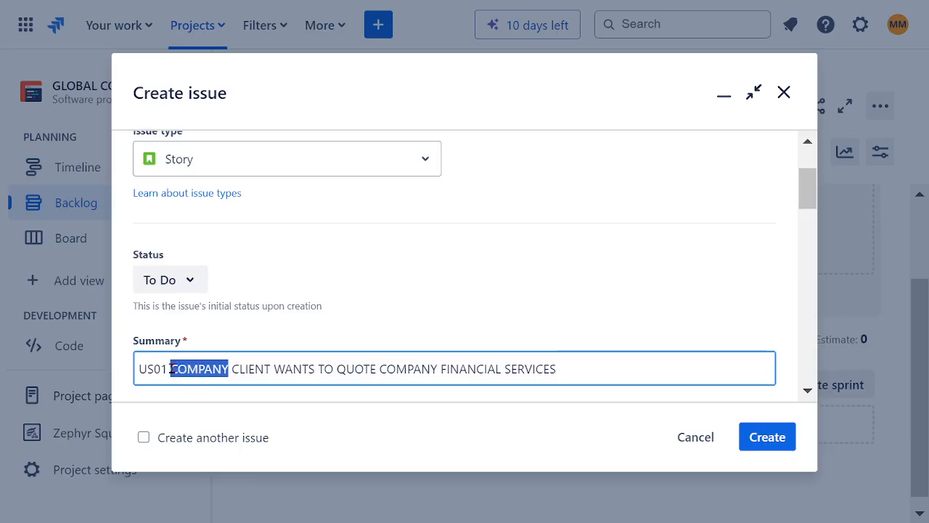
pyautogui.write('A')
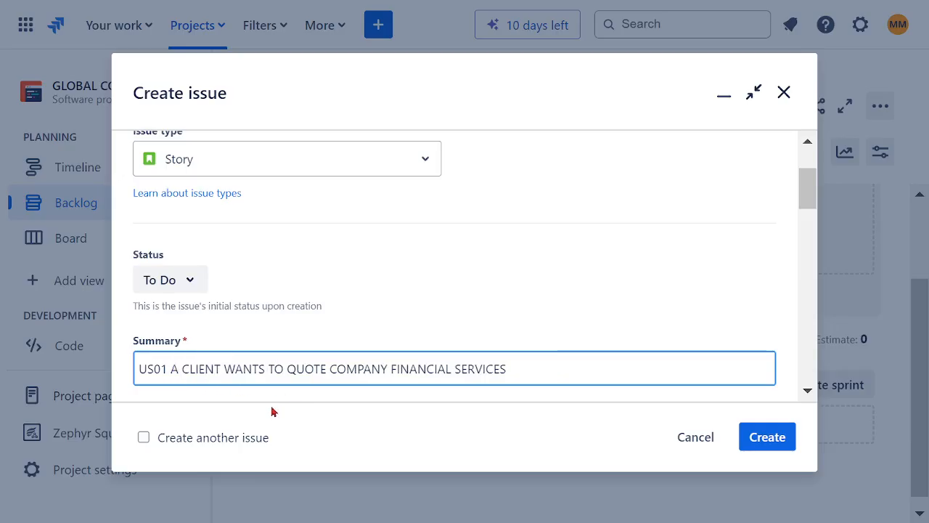
pyautogui.moveTo(533, 371); pyautogui.dragTo(110, 381)
pyautogui.tripleClick(448, 303)
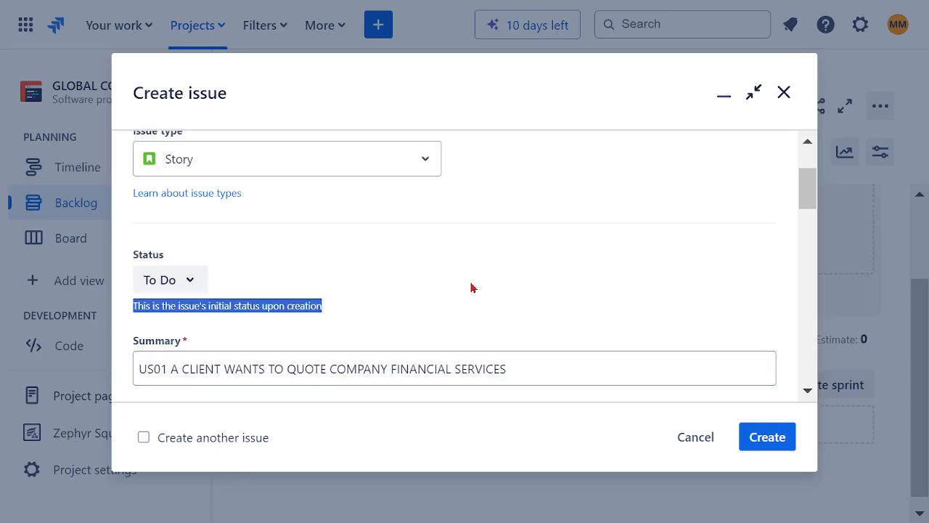
# - Write the description's first two lines: "AS A CUSTOMER" and "I WANT TO BE ABLE TO VIEW A FINANCIAL COMPANY WEBSITE"
pyautogui.scroll(-2, 471, 287)
pyautogui.scroll(-2, 470, 297)
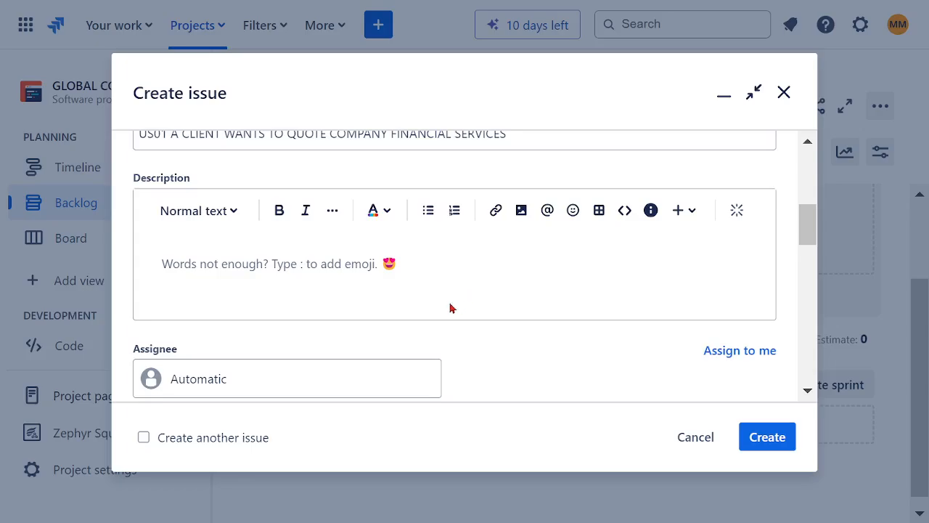
pyautogui.click(202, 263)
pyautogui.write('AS A ')
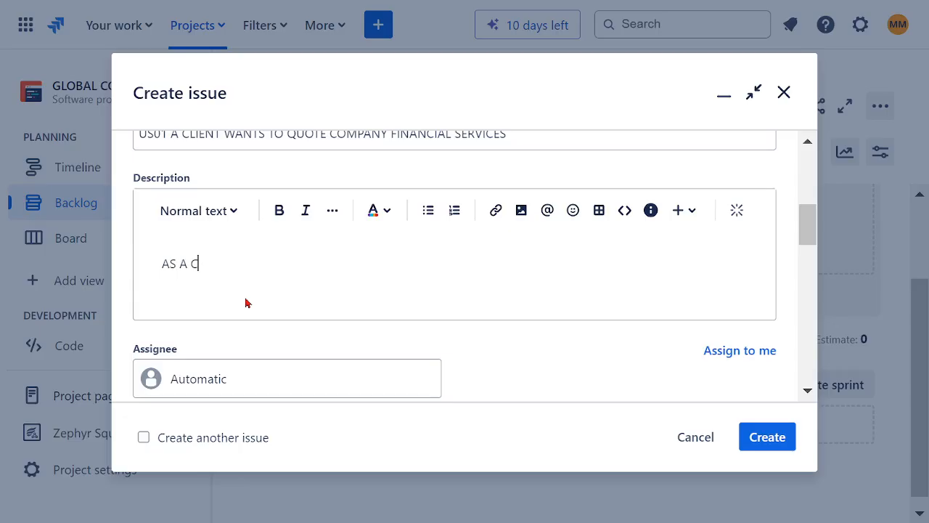
pyautogui.write('CUSTOMER')
pyautogui.press('Return')
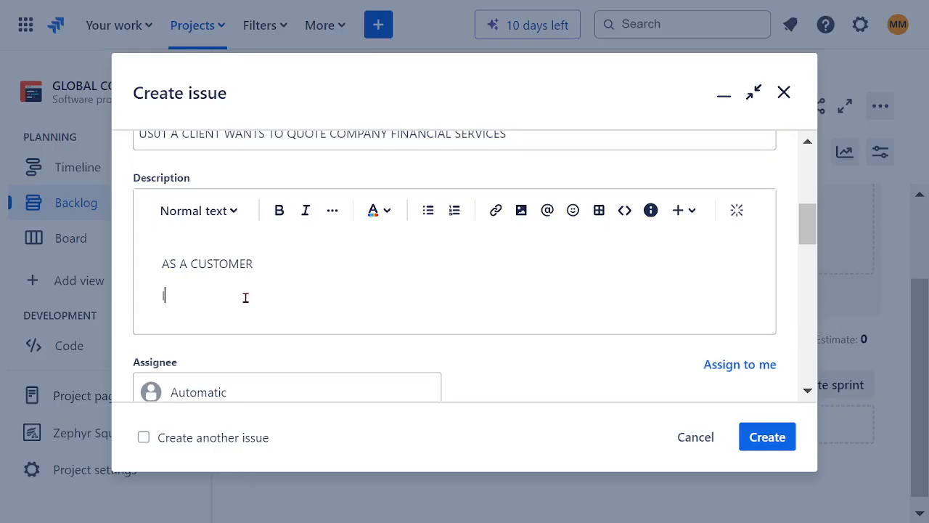
pyautogui.write('I WANT TO BE ABLE TO ')
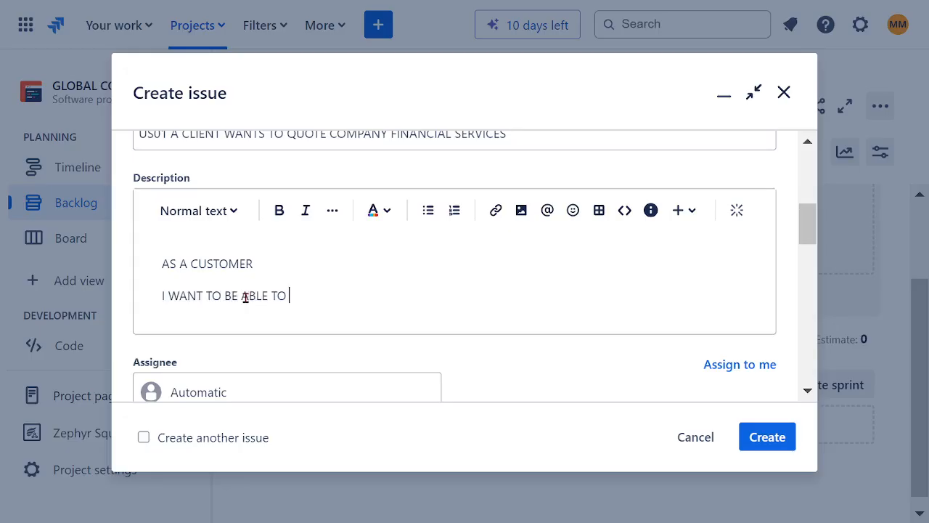
pyautogui.write('VIEW A FINAN')
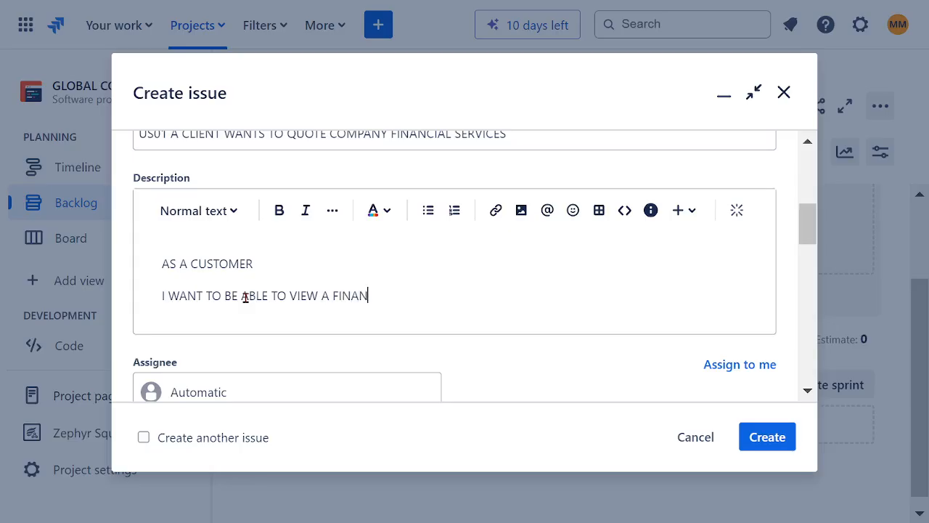
pyautogui.write('CIAL COMPAN')
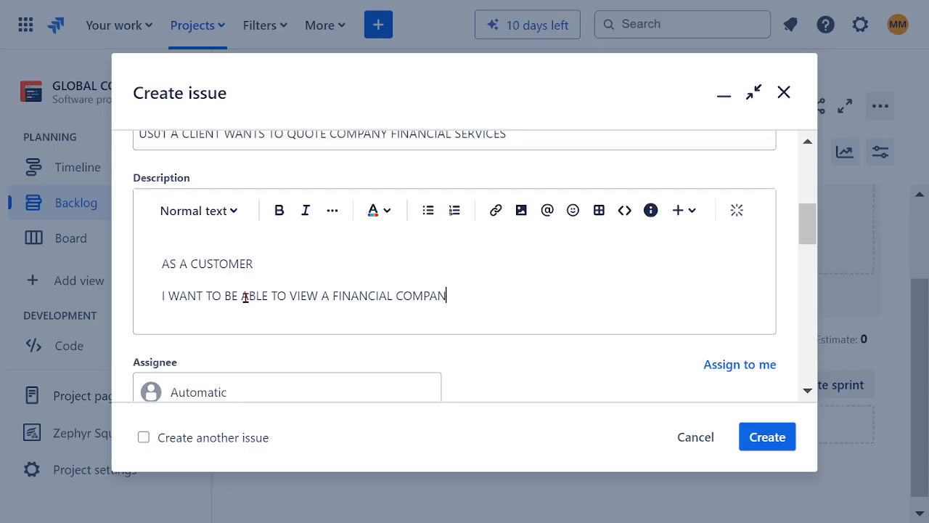
pyautogui.write('Y WEBSITE')
pyautogui.press('Return')
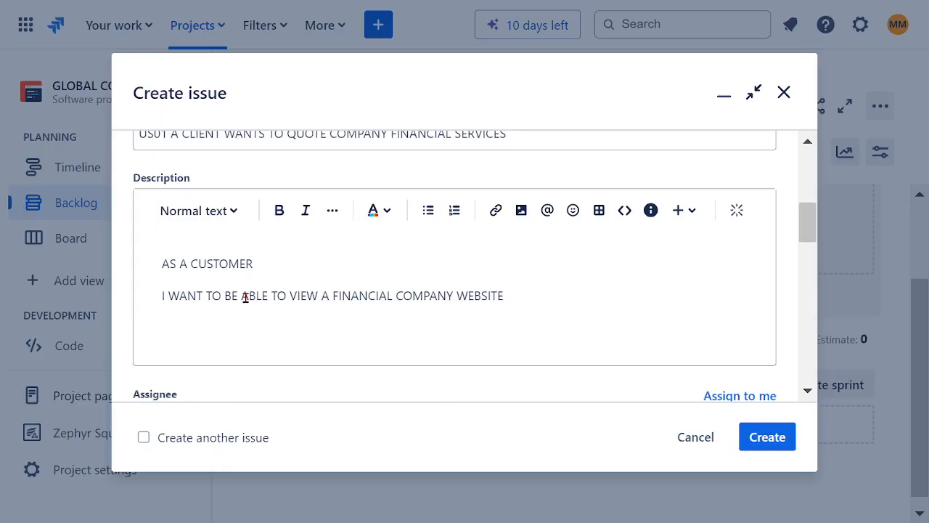
# - Add the description lines "ANS QUITE FINANCIAL SERVICES" and "SO THAT I CAN CREATE AN ACCOUNT", copying the word FINANCIAL from the line above
pyautogui.write('ANS QUITE')
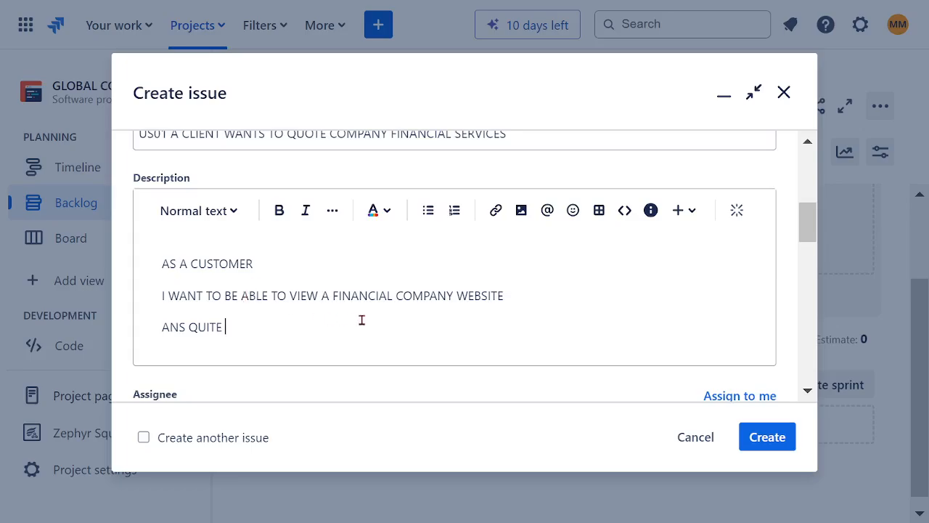
pyautogui.doubleClick(383, 303)
pyautogui.hotkey('ctrl', 'c')
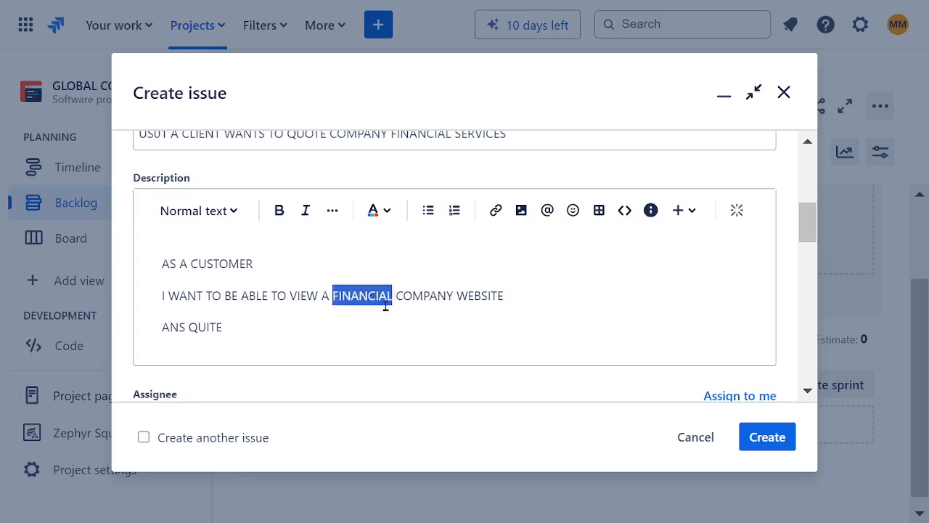
pyautogui.click(259, 329)
pyautogui.hotkey('ctrl', 'v')
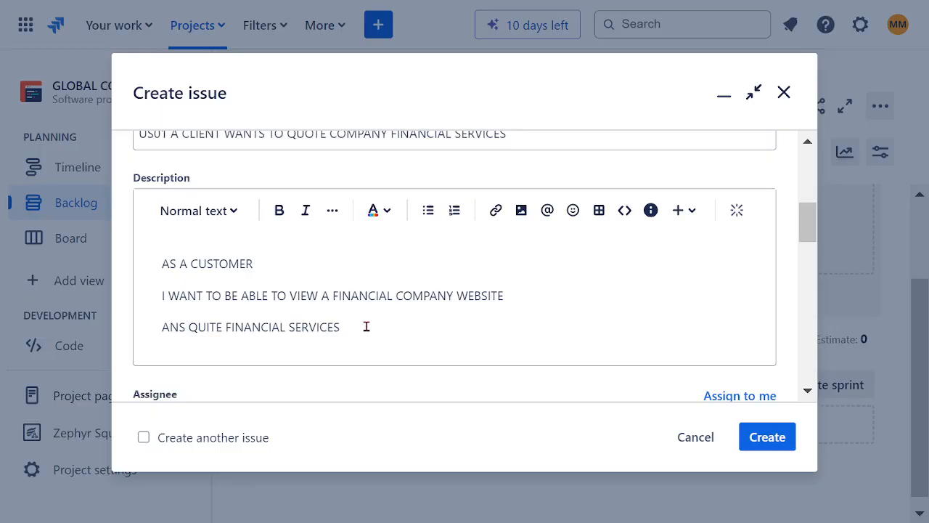
pyautogui.press('Return')
pyautogui.write('SO THAT')
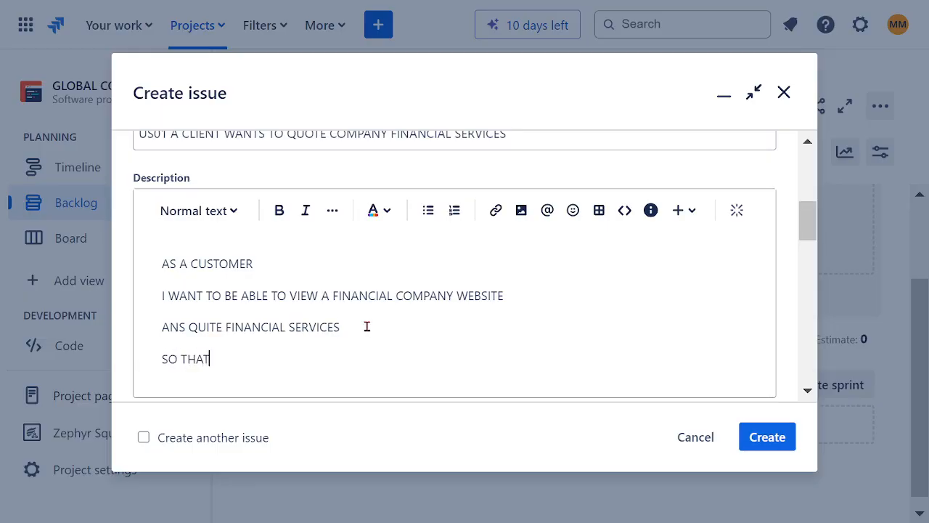
pyautogui.write(' I CAN CREATE AN')
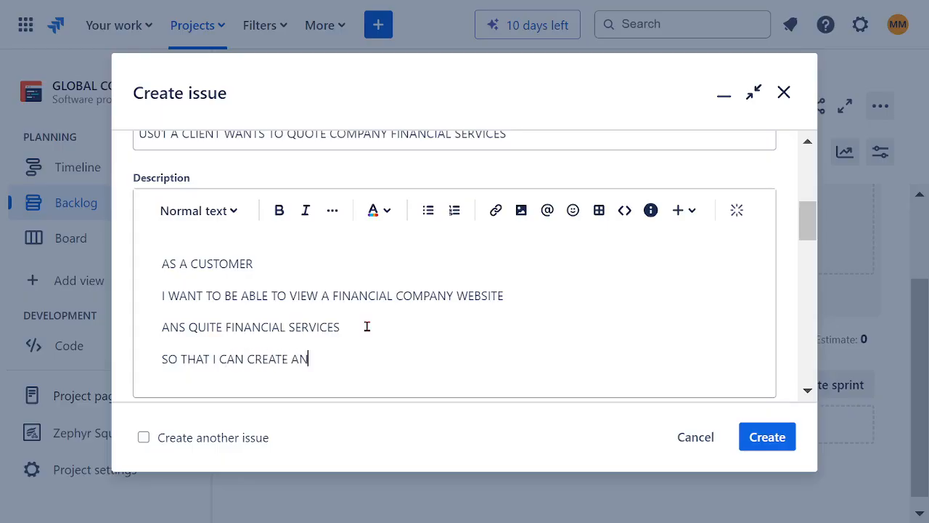
pyautogui.write(' ACCOUNT')
# - Format all four description lines in bold, dark red text
pyautogui.moveTo(379, 361); pyautogui.dragTo(135, 269)
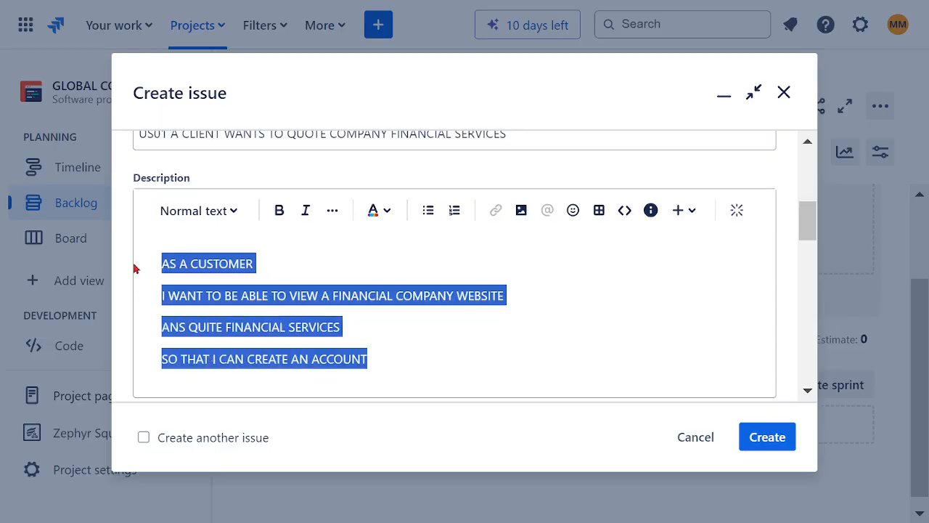
pyautogui.click(279, 210)
pyautogui.click(382, 222)
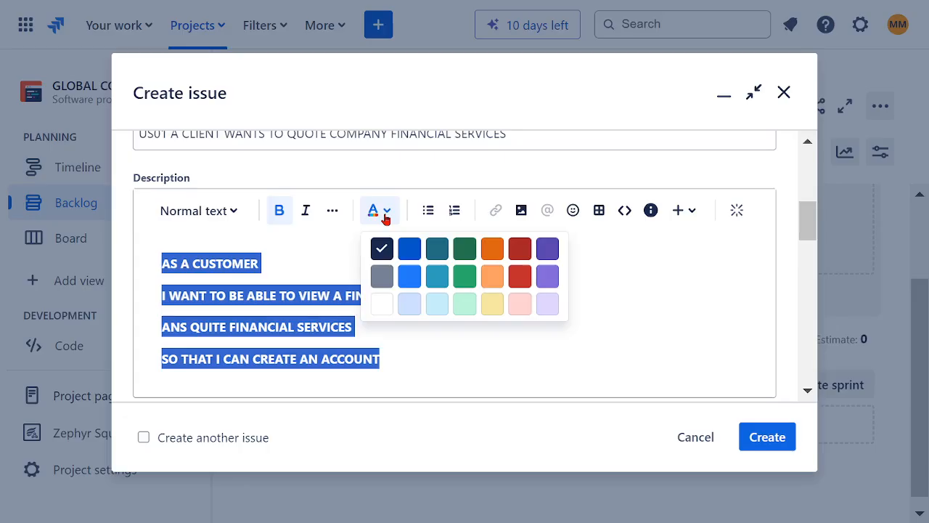
pyautogui.click(521, 252)
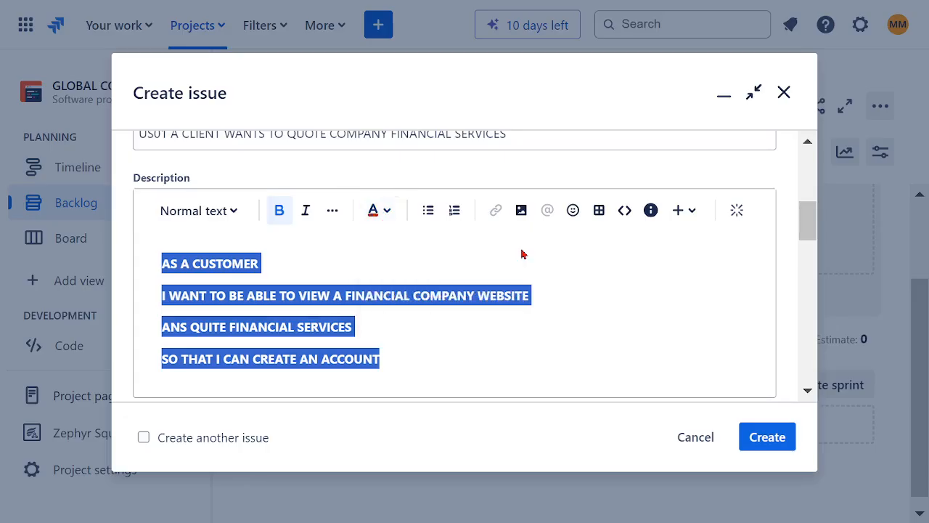
pyautogui.click(544, 312)
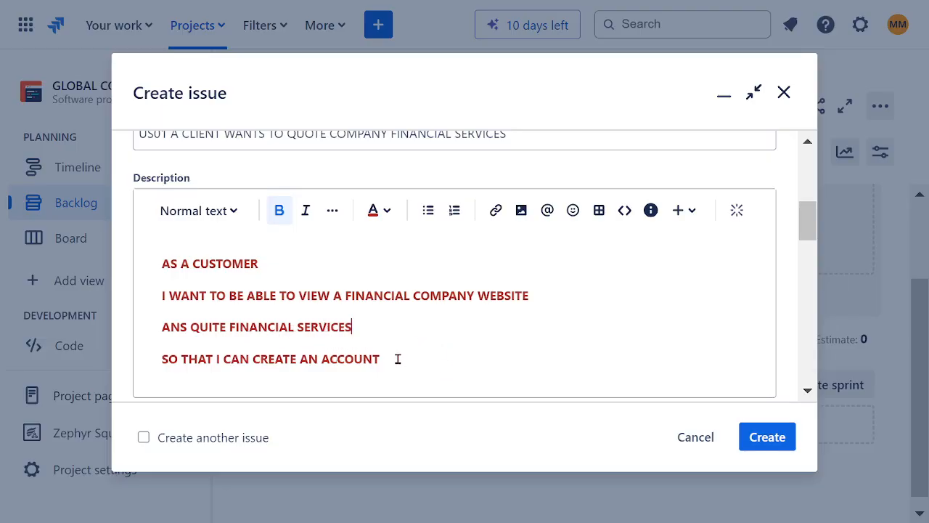
pyautogui.moveTo(397, 359); pyautogui.dragTo(160, 258)
pyautogui.click(480, 319)
# - Assign the US01 story to yourself
pyautogui.scroll(-1, 514, 305)
pyautogui.scroll(-2, 514, 306)
pyautogui.click(288, 234)
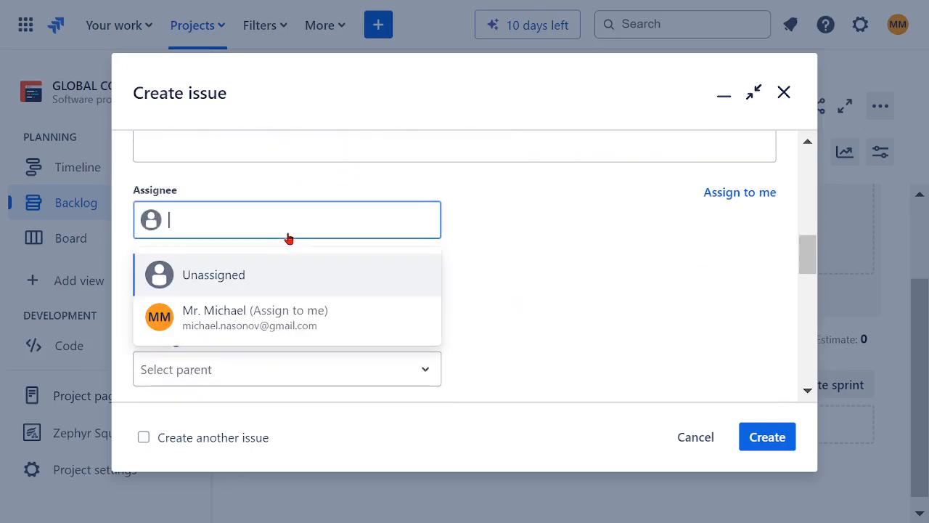
pyautogui.click(245, 308)
# - Find the EP01 epic among the parent issues and set it as the story's parent
pyautogui.scroll(-2, 583, 295)
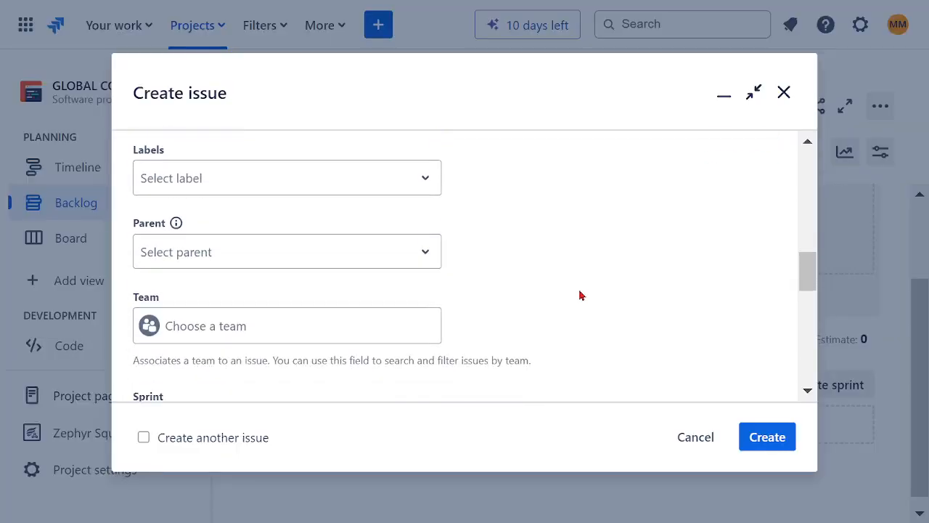
pyautogui.click(229, 259)
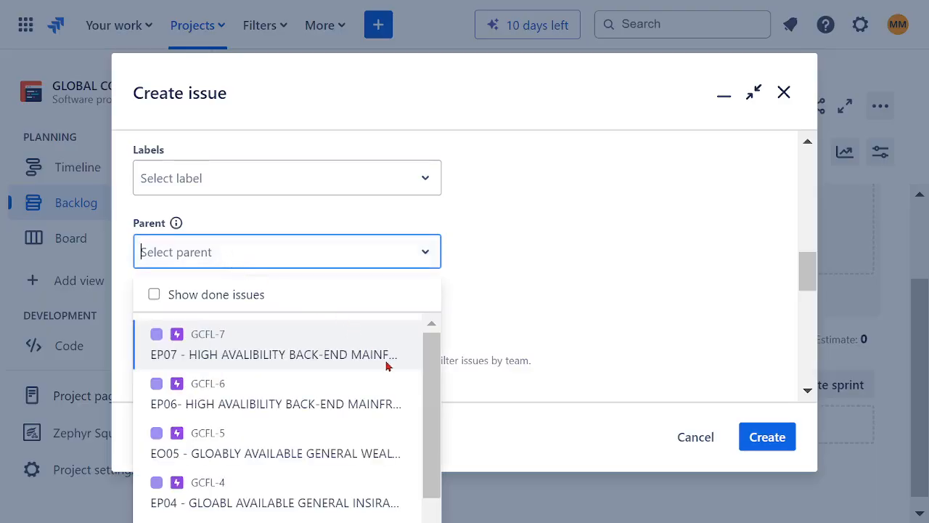
pyautogui.moveTo(434, 367); pyautogui.dragTo(423, 473)
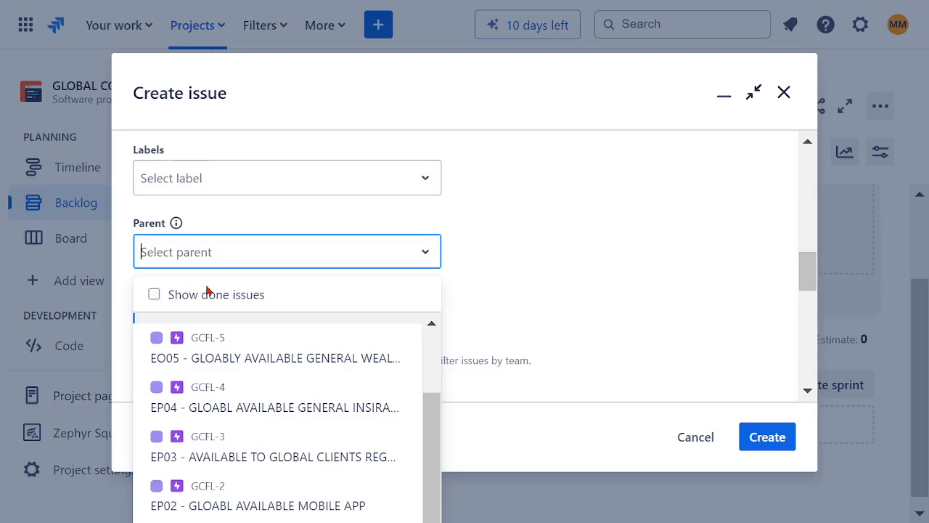
pyautogui.write('EP')
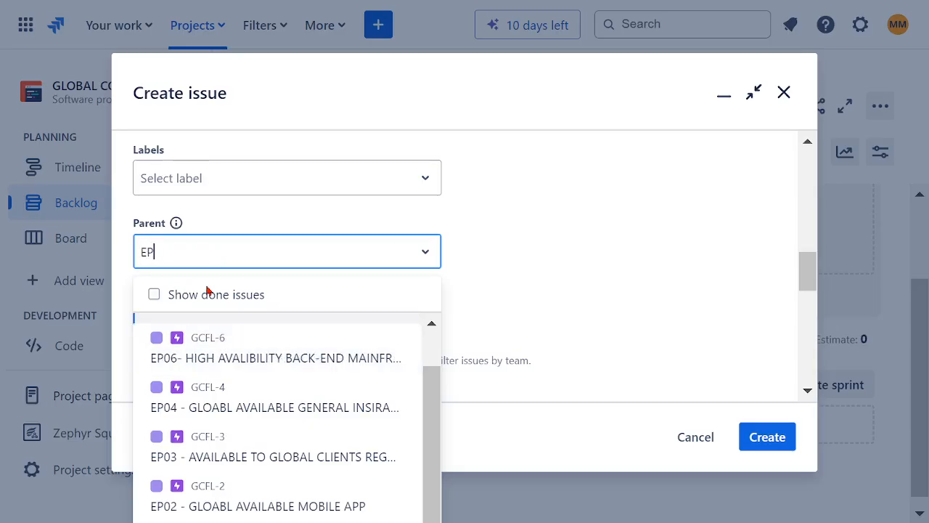
pyautogui.write('01')
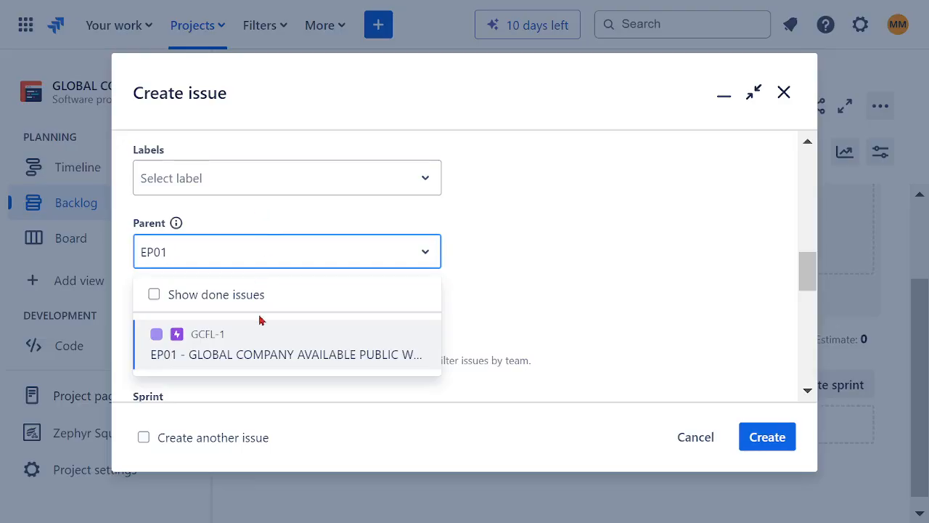
pyautogui.click(234, 354)
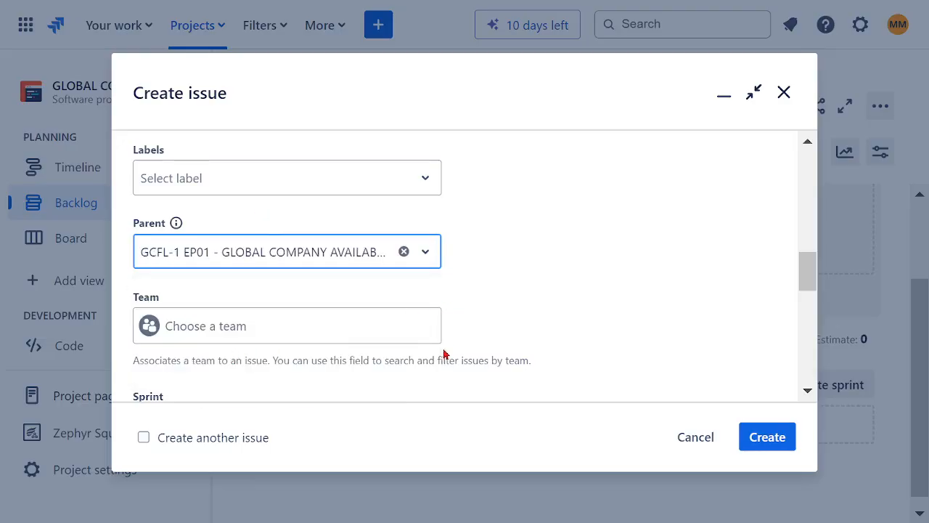
# - Assign the US01 story to the SOFTWARE ASSURANCE TEAM and look at the sprint choices without selecting one
pyautogui.click(249, 335)
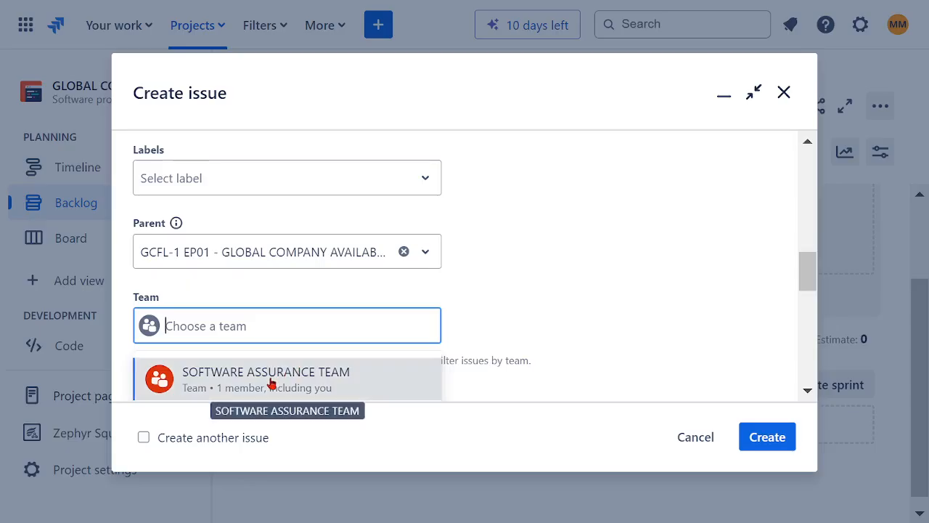
pyautogui.click(271, 386)
pyautogui.scroll(-3, 549, 269)
pyautogui.click(282, 193)
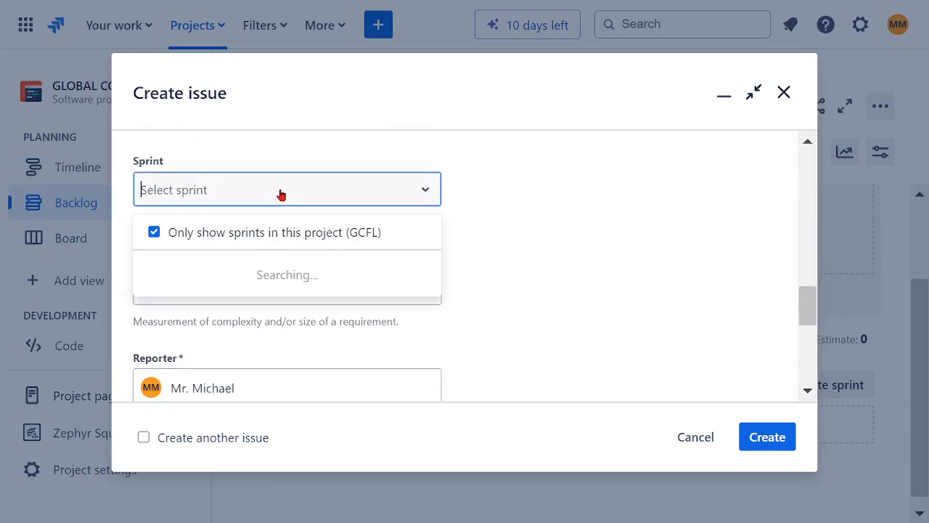
pyautogui.click(537, 270)
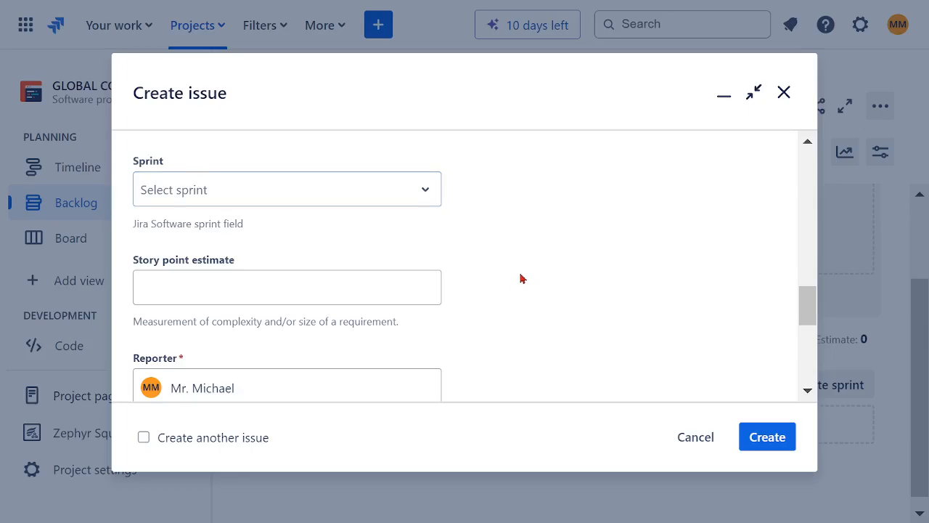
# - Set the story point estimate to 5, create the US01 story, and dismiss the creation notice
pyautogui.click(264, 291)
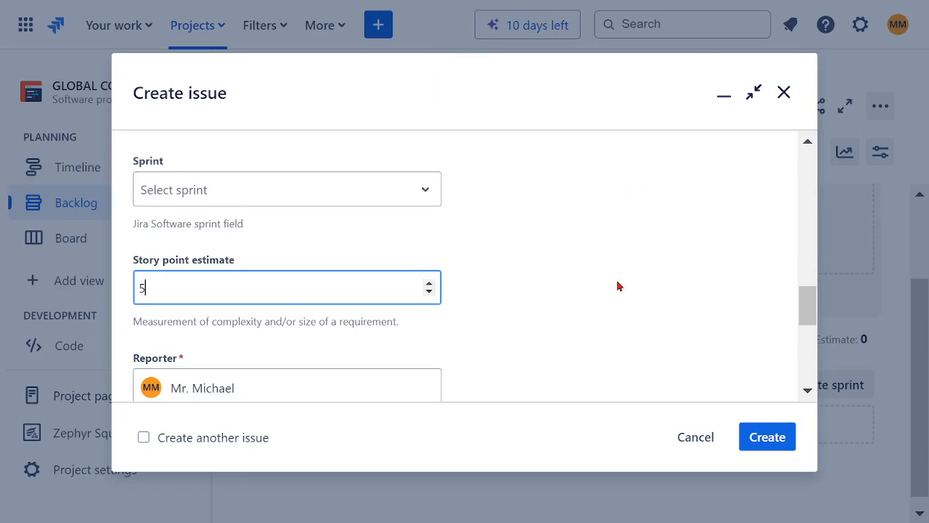
pyautogui.scroll(-3, 617, 286)
pyautogui.scroll(-2, 554, 326)
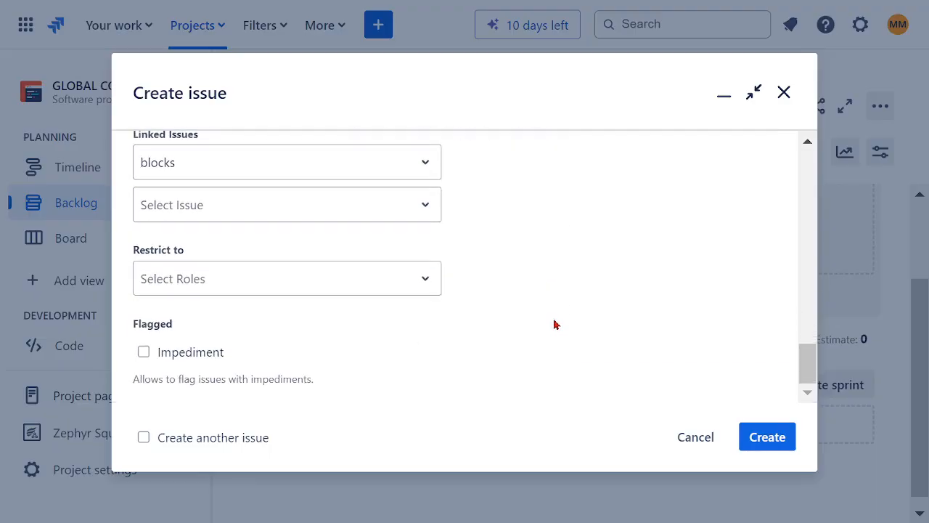
pyautogui.click(766, 438)
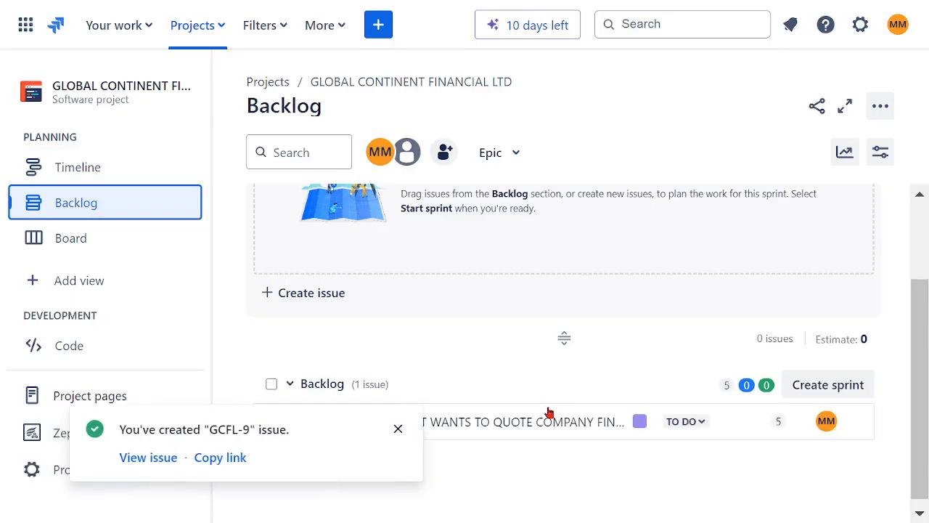
pyautogui.click(397, 429)
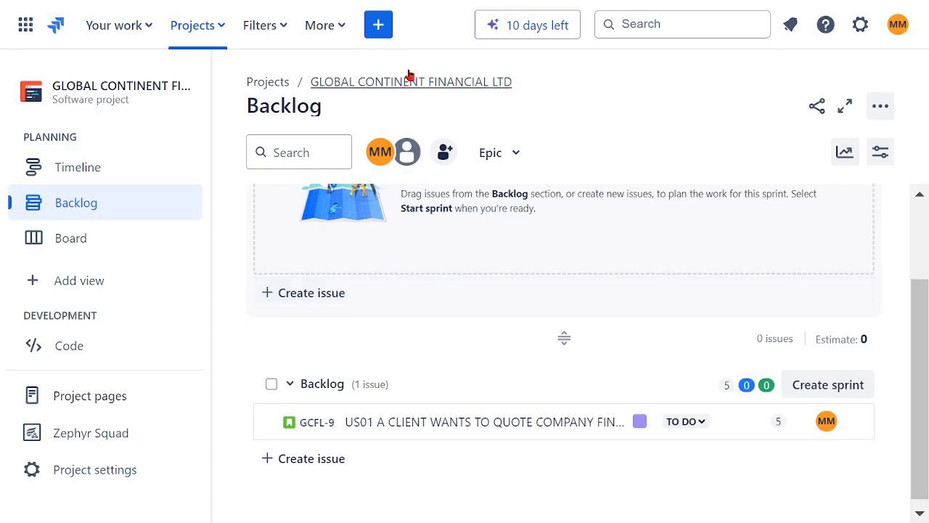
# - Start another Story issue in the GLOBAL CONTINENT FINANCIAL LTD project
pyautogui.click(379, 25)
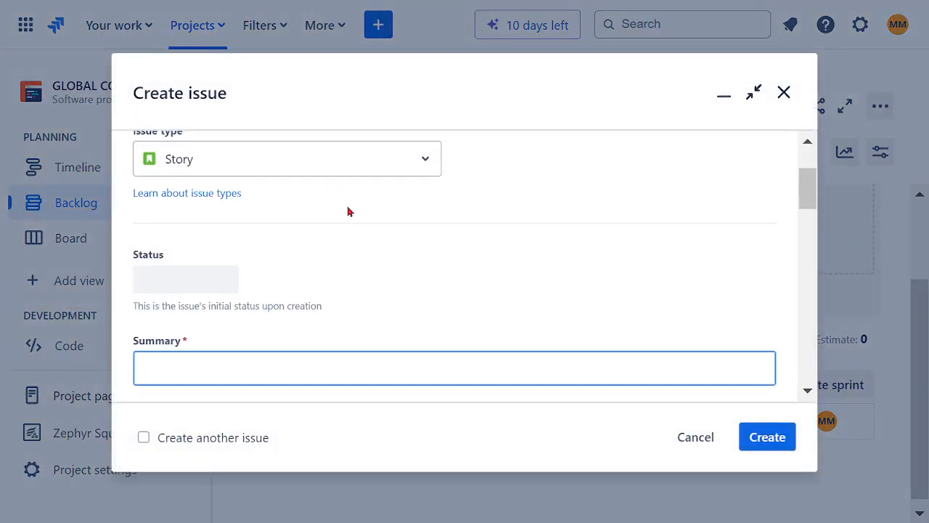
pyautogui.scroll(2, 488, 248)
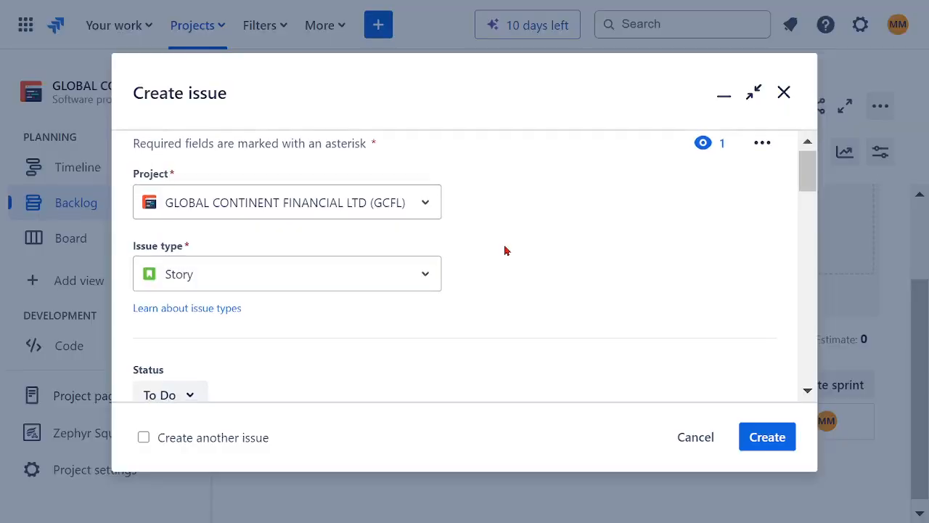
# - Enter "US02 - CLIENT WANTS TO CREATE AN ACCOUNT" as the new story's summary
pyautogui.scroll(-3, 504, 249)
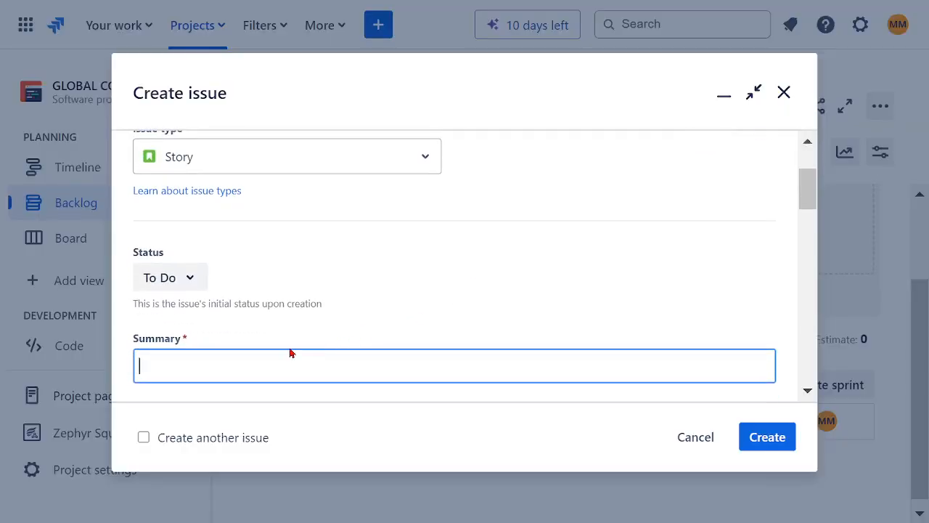
pyautogui.write('US02 - CLIENT')
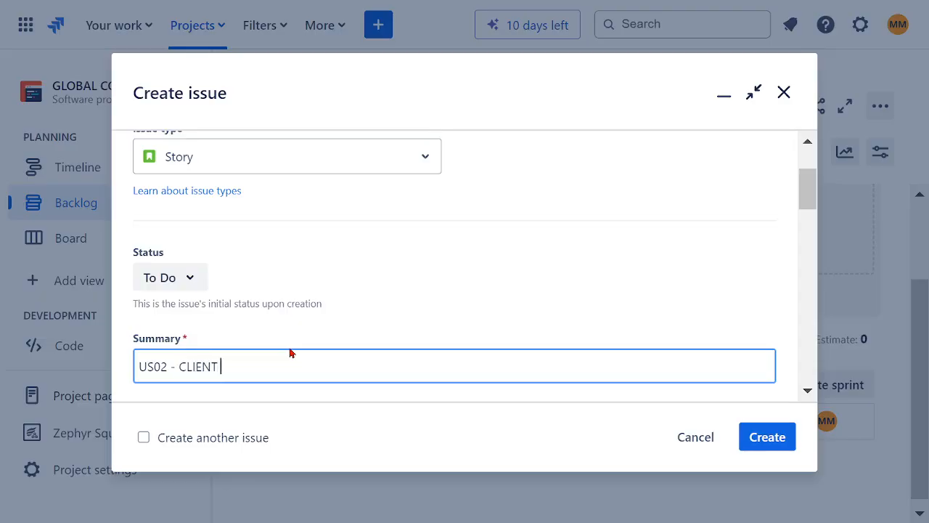
pyautogui.write(' WANTS TO CREATE ')
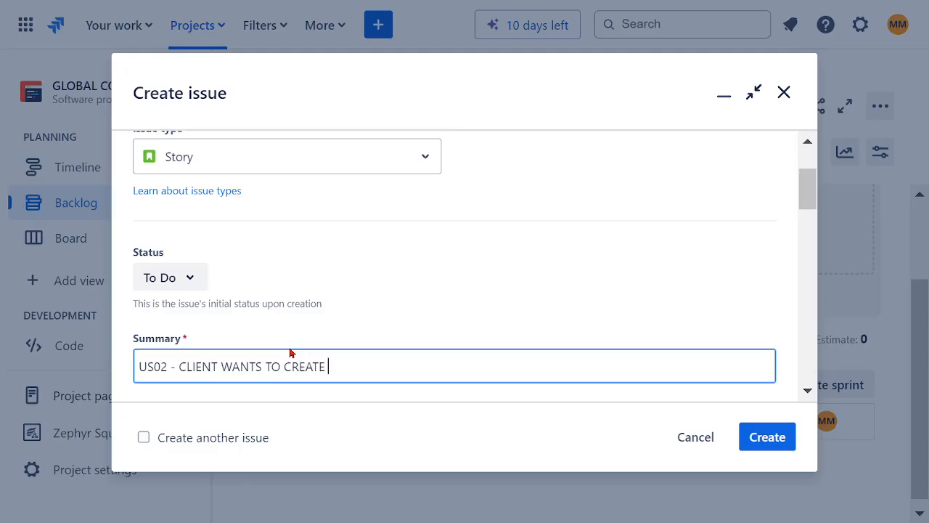
pyautogui.write('AN ACCOUNT')
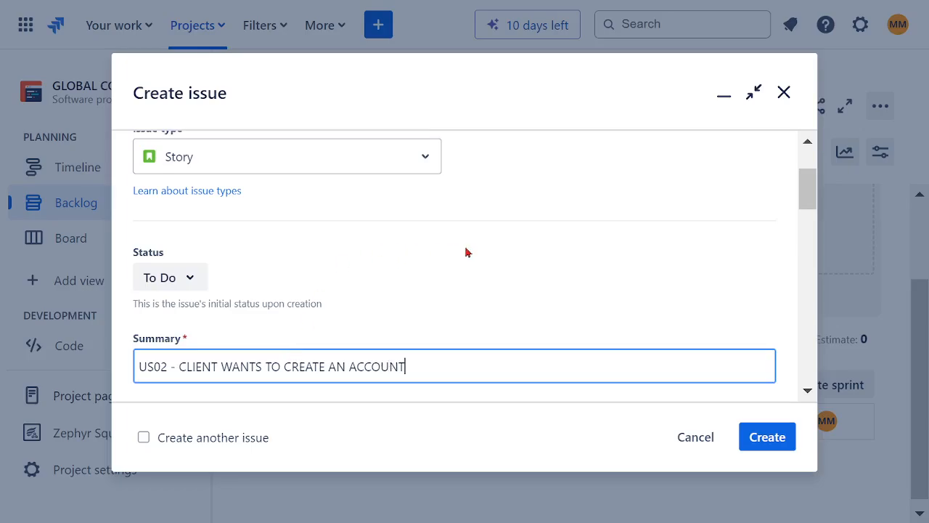
# - Begin the story's description with the lines "AS A CUSTOMER" and "I WANT TO BE ABLE TO CREATE AN ACCOUNT"
pyautogui.scroll(-2, 467, 251)
pyautogui.moveTo(413, 250); pyautogui.dragTo(177, 250)
pyautogui.click(274, 371)
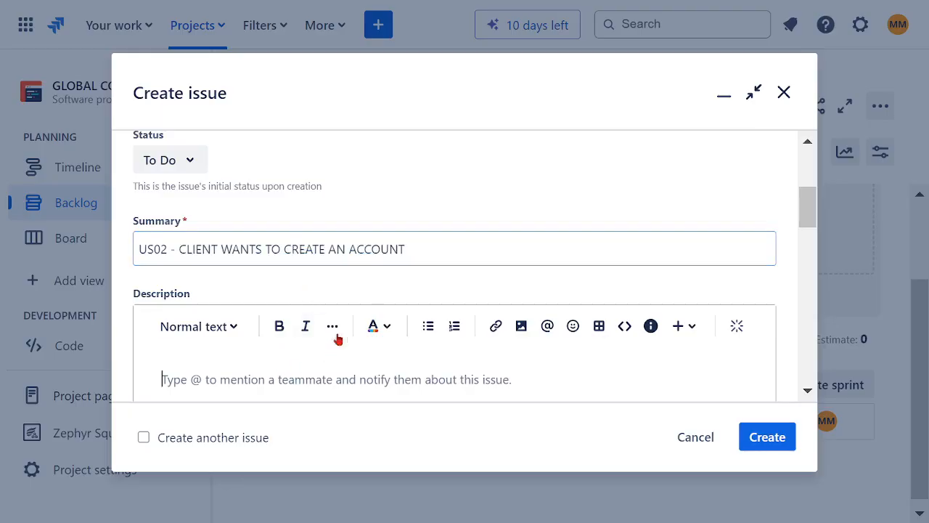
pyautogui.scroll(-3, 359, 345)
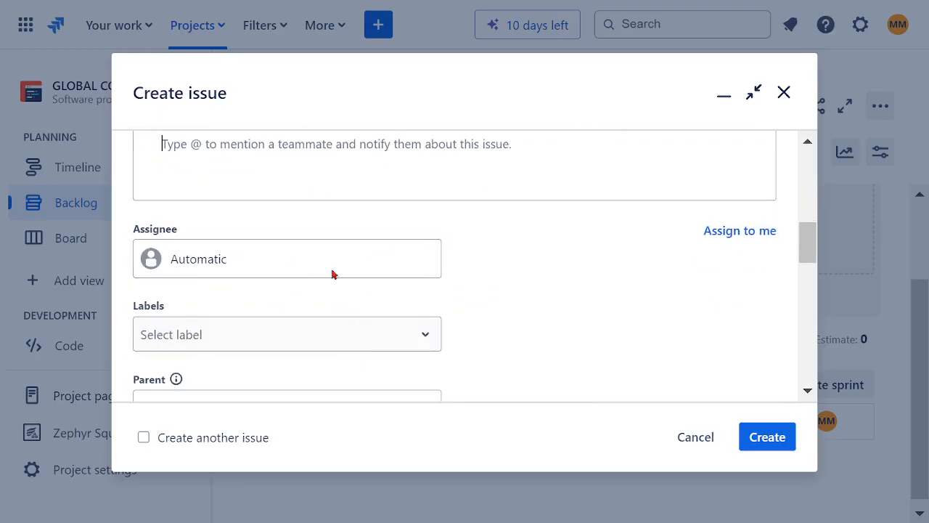
pyautogui.scroll(2, 335, 269)
pyautogui.write('AS ')
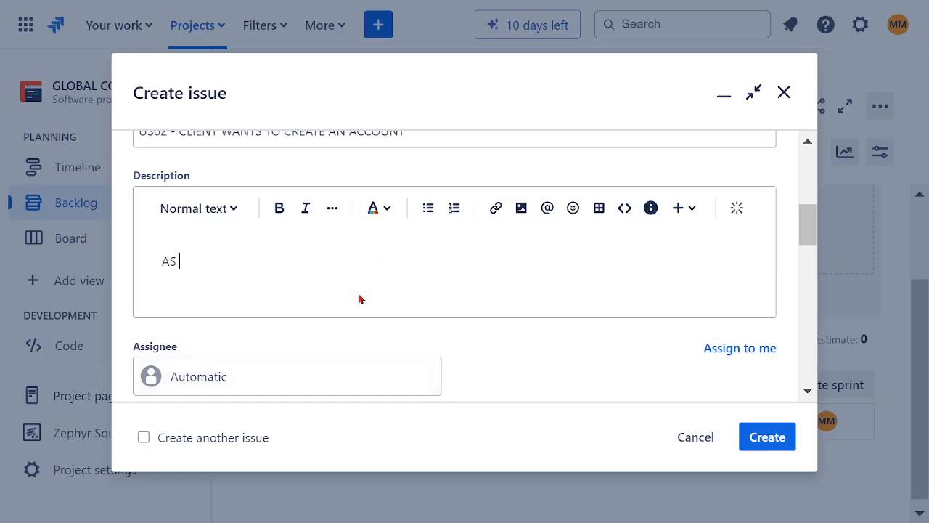
pyautogui.write('A CUSTOMER')
pyautogui.press('Return')
pyautogui.write('I WA')
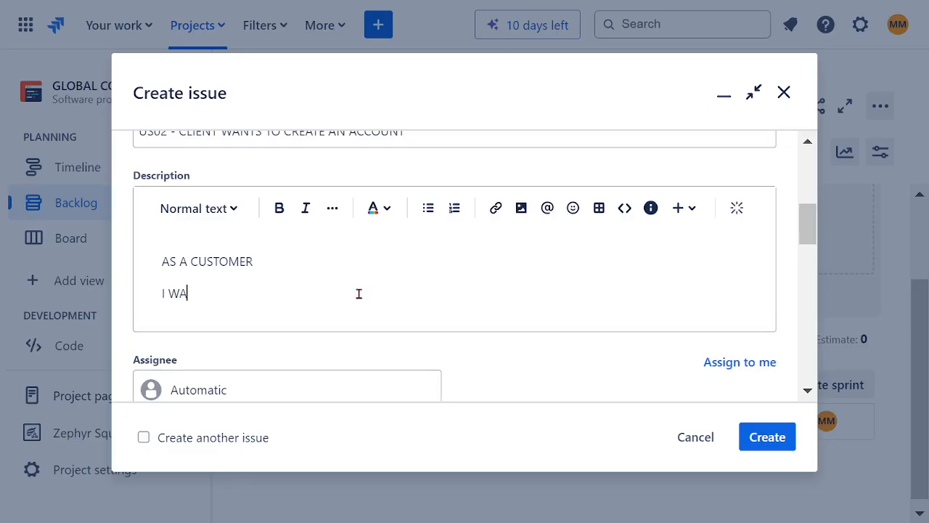
pyautogui.write('NT TO BE ABLE TO ')
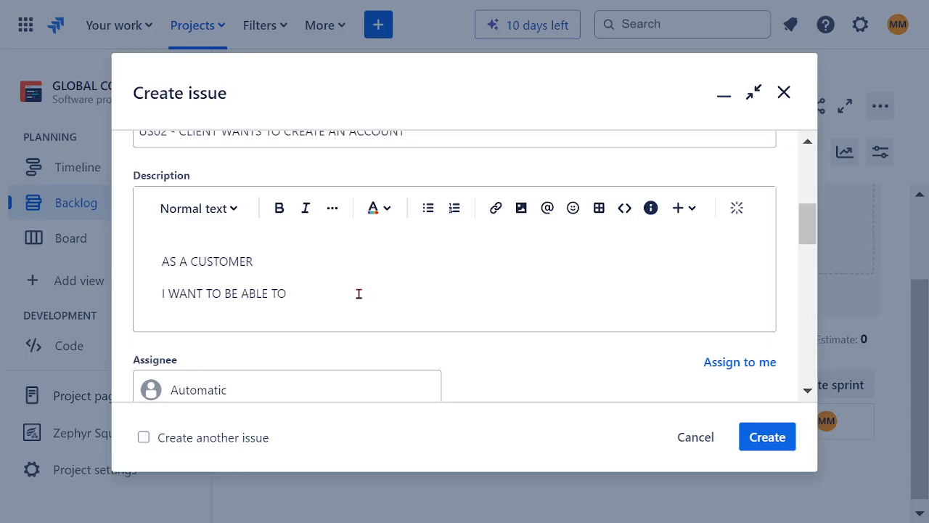
pyautogui.write('CREATE AN ACCOUNT')
# - Add a third description line reading "SO THAT I AM ABLE TO LOGIN FOR SERVICES"
pyautogui.press('Return')
pyautogui.write('SO THAT')
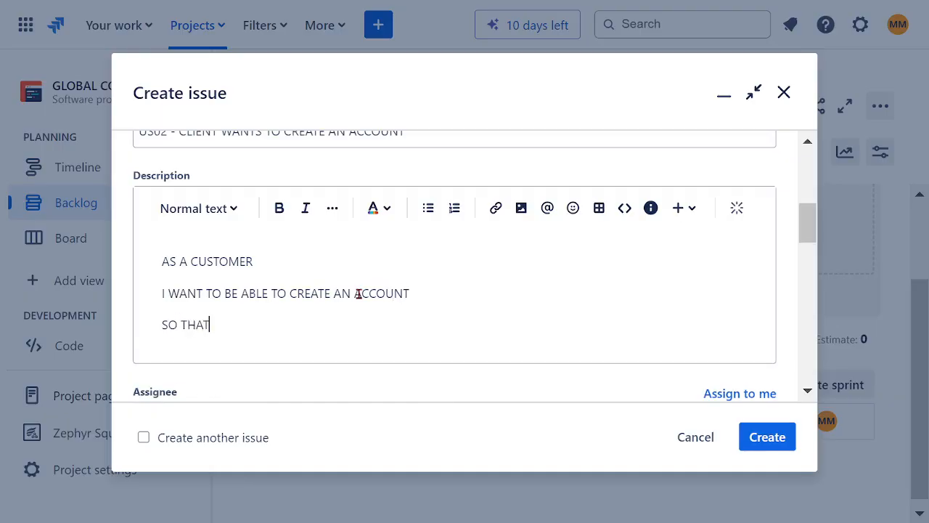
pyautogui.write(' I AM ABLE TO LO')
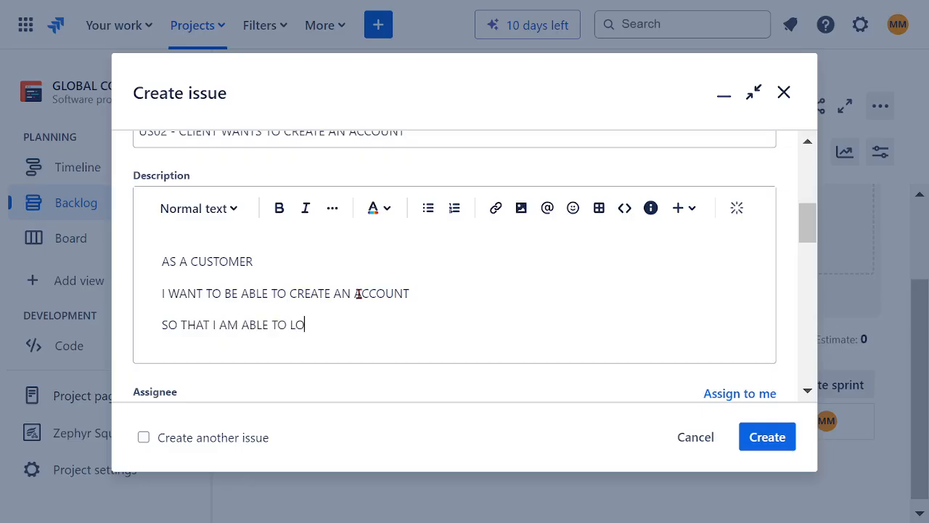
pyautogui.write('GIN FOR SERVICES')
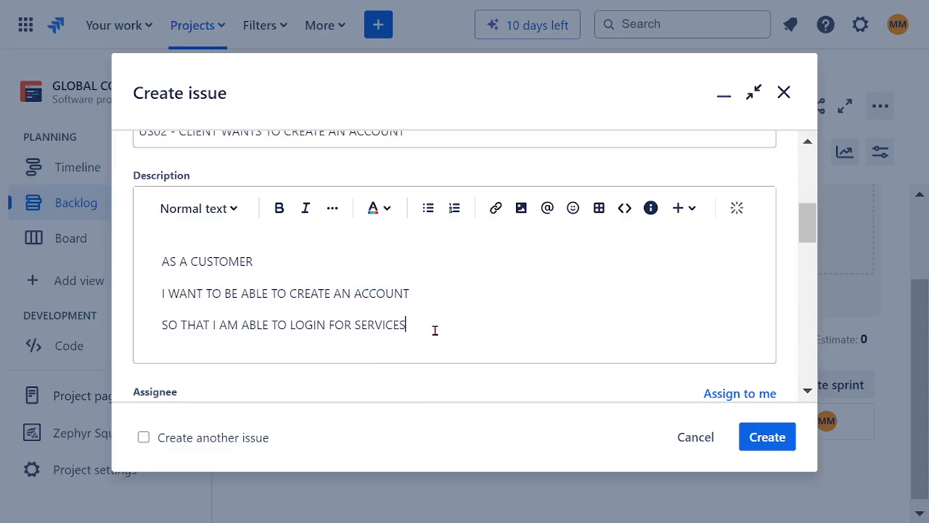
# - Format all three description lines as bold dark red text
pyautogui.moveTo(434, 327); pyautogui.dragTo(108, 265)
pyautogui.click(279, 208)
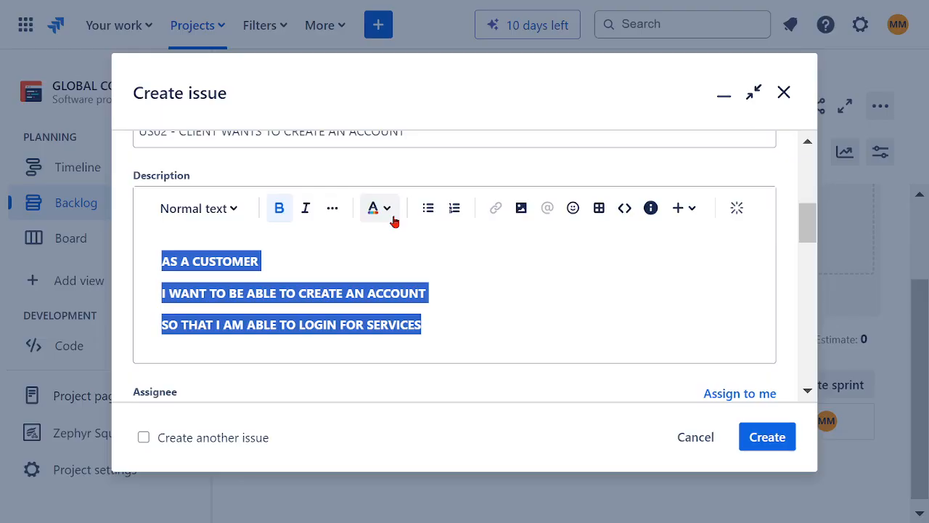
pyautogui.click(391, 214)
pyautogui.click(520, 251)
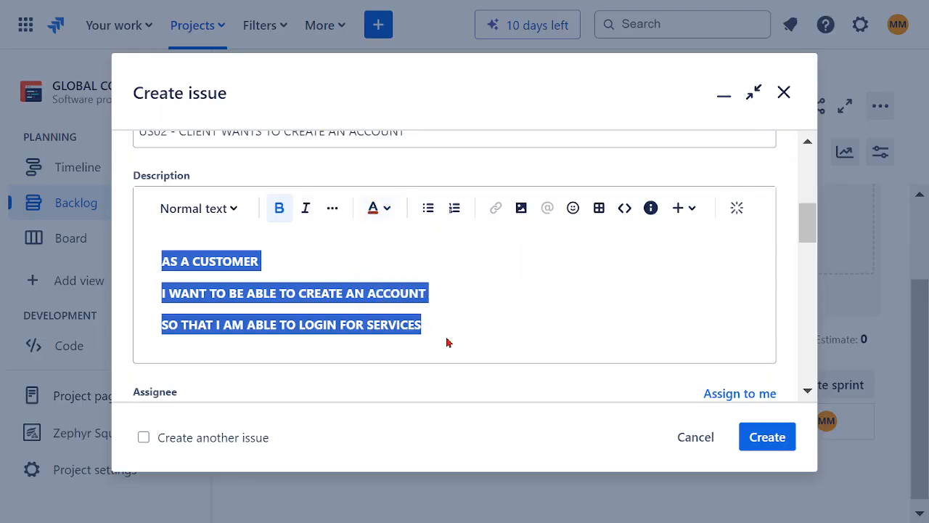
pyautogui.click(331, 265)
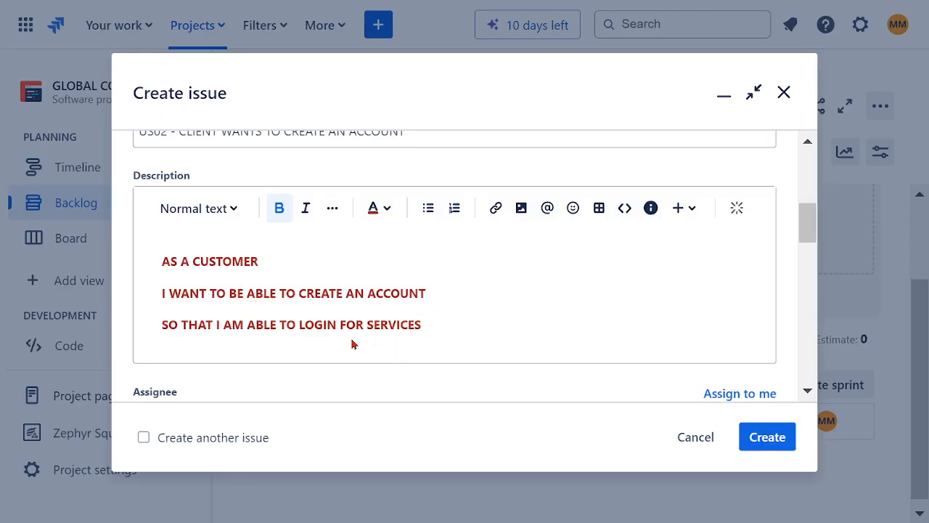
# - Assign the story to the signed-in user and set its team to SOFTWARE ASSURANCE TEAM
pyautogui.scroll(-3, 436, 311)
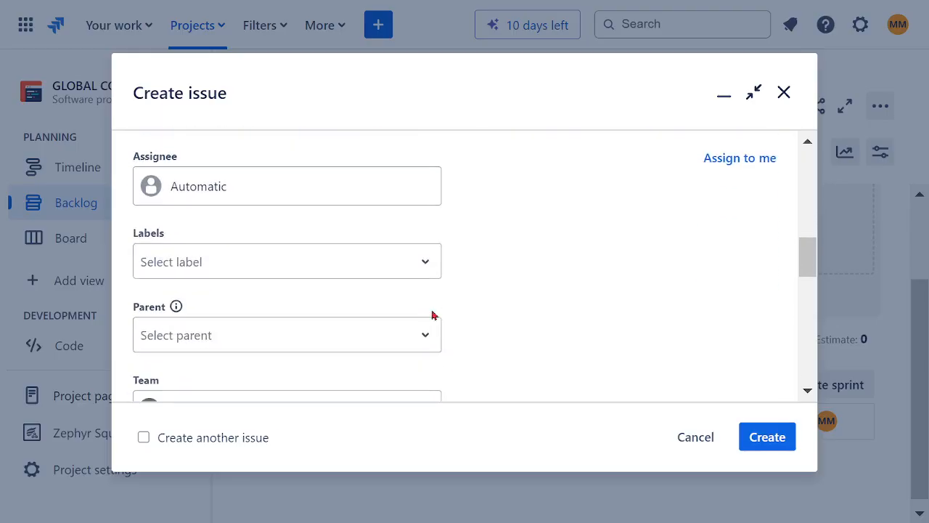
pyautogui.click(223, 187)
pyautogui.click(283, 276)
pyautogui.scroll(-2, 489, 276)
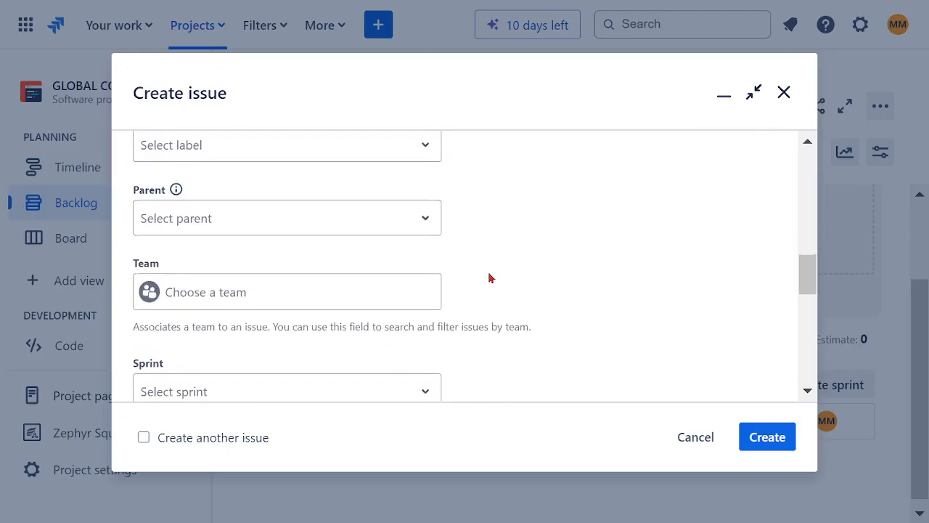
pyautogui.click(237, 293)
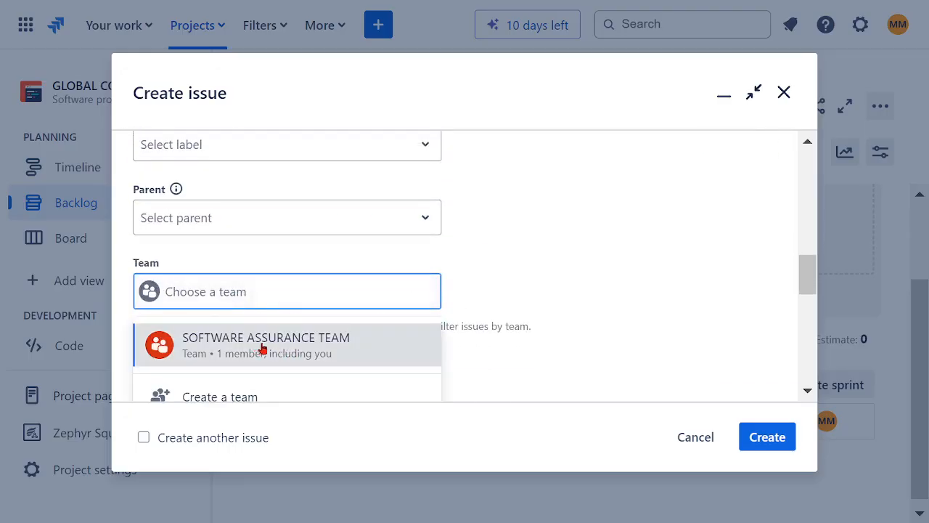
pyautogui.click(264, 353)
# - Set the story point estimate to 3
pyautogui.scroll(-1, 514, 286)
pyautogui.scroll(-3, 514, 286)
pyautogui.scroll(2, 527, 286)
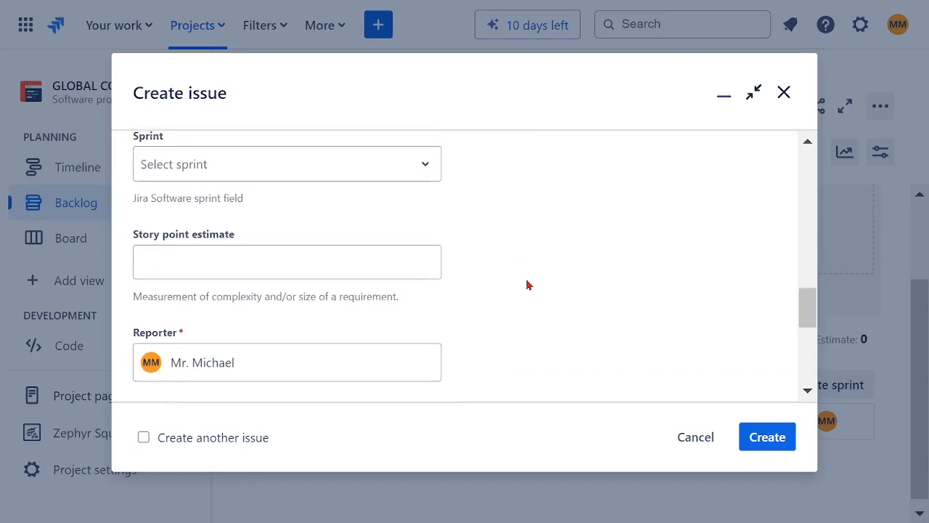
pyautogui.scroll(-2, 525, 284)
pyautogui.scroll(-2, 518, 295)
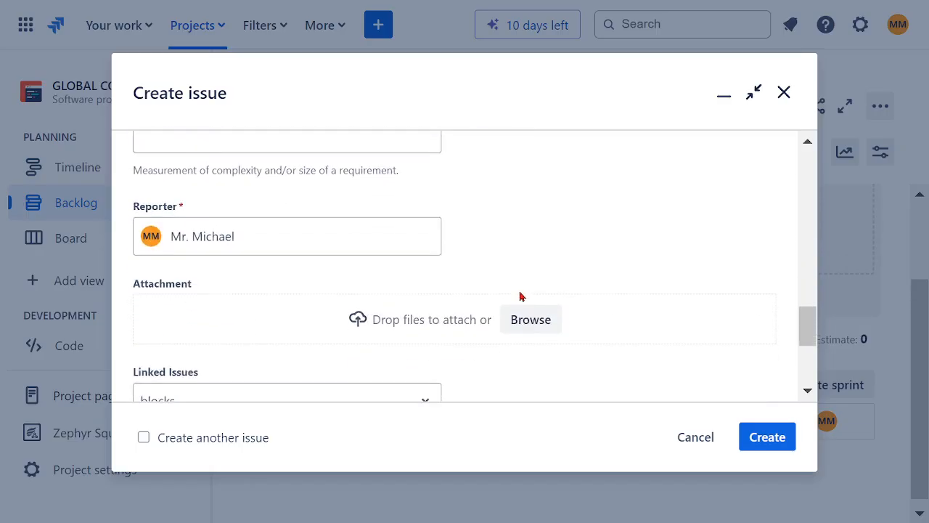
pyautogui.scroll(1, 510, 280)
pyautogui.scroll(1, 511, 280)
pyautogui.click(291, 255)
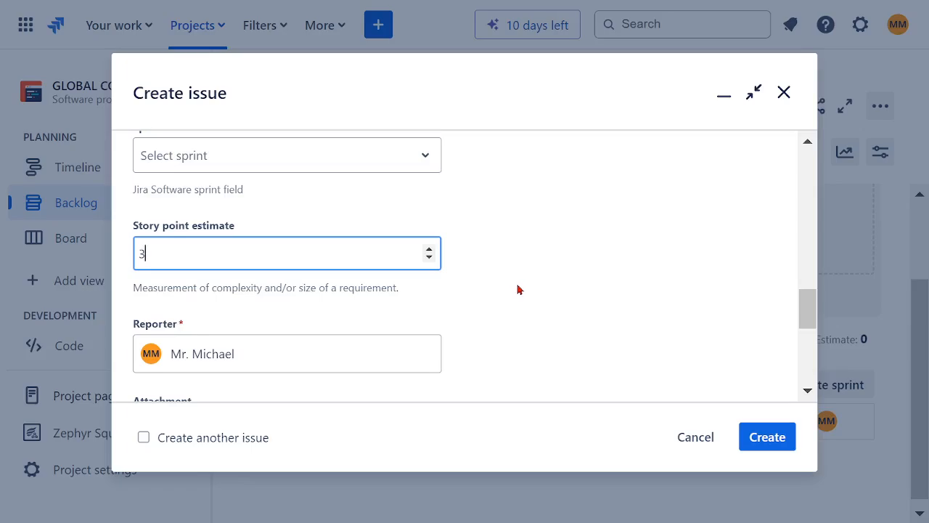
# - Create the US02 story with the remaining fields at their defaults and dismiss the notification
pyautogui.scroll(-3, 514, 282)
pyautogui.scroll(-3, 511, 280)
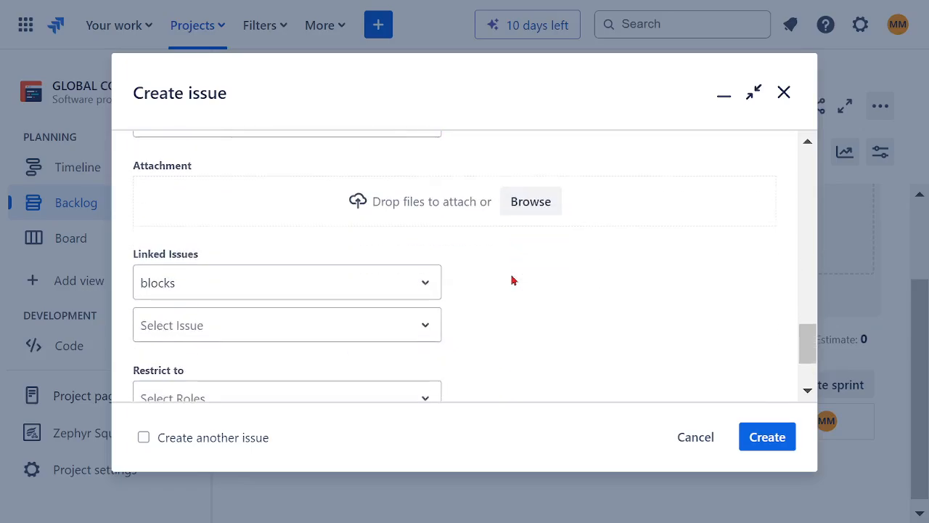
pyautogui.scroll(-3, 515, 300)
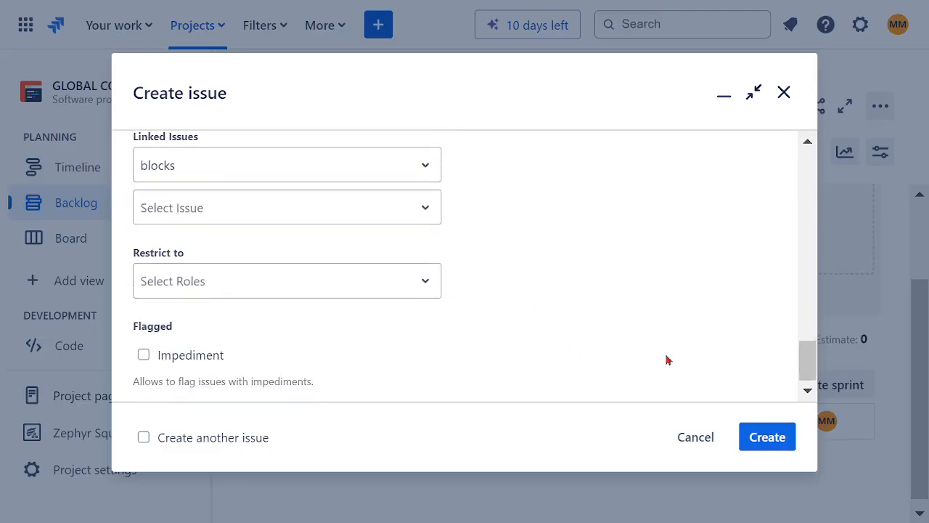
pyautogui.click(762, 436)
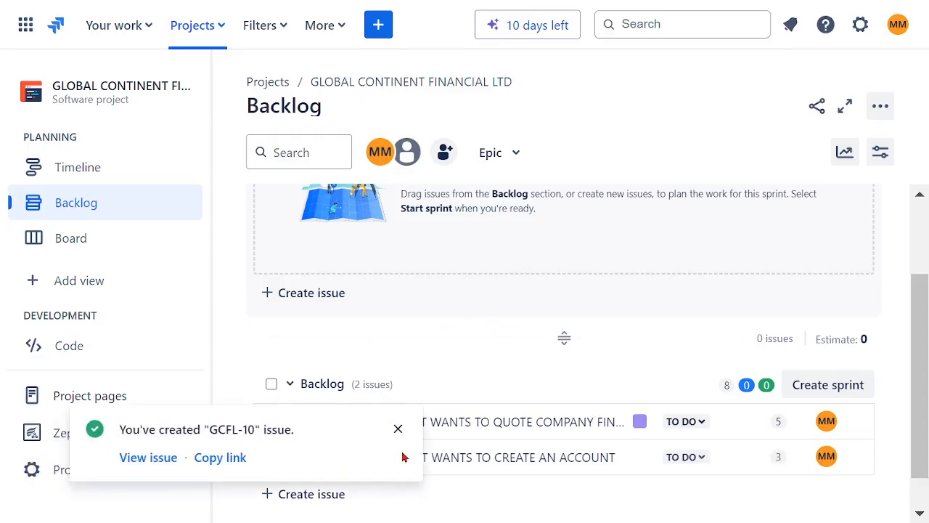
pyautogui.click(400, 430)
pyautogui.click(385, 28)
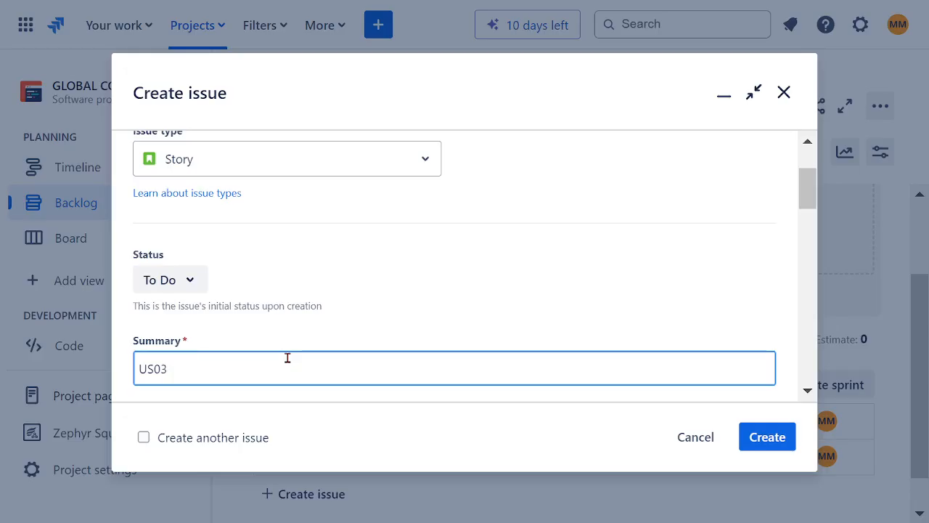
pyautogui.click(696, 437)
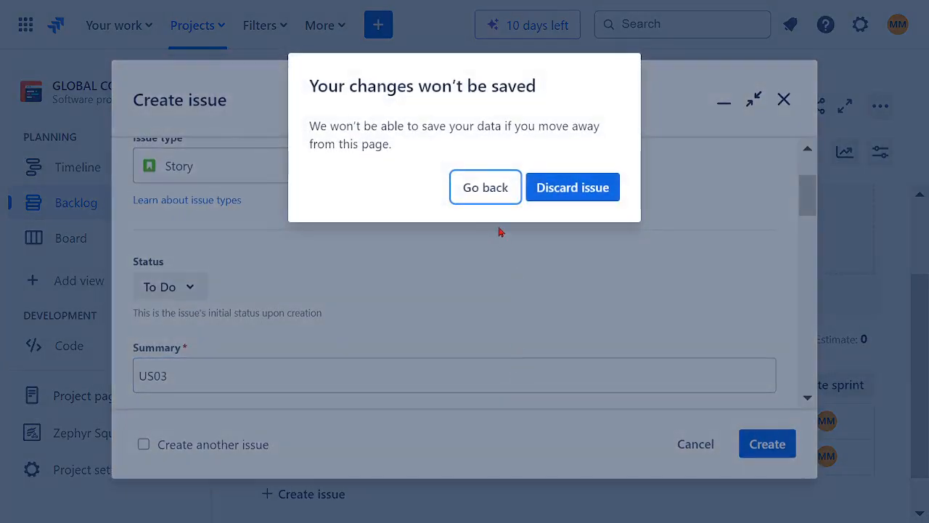
pyautogui.click(556, 190)
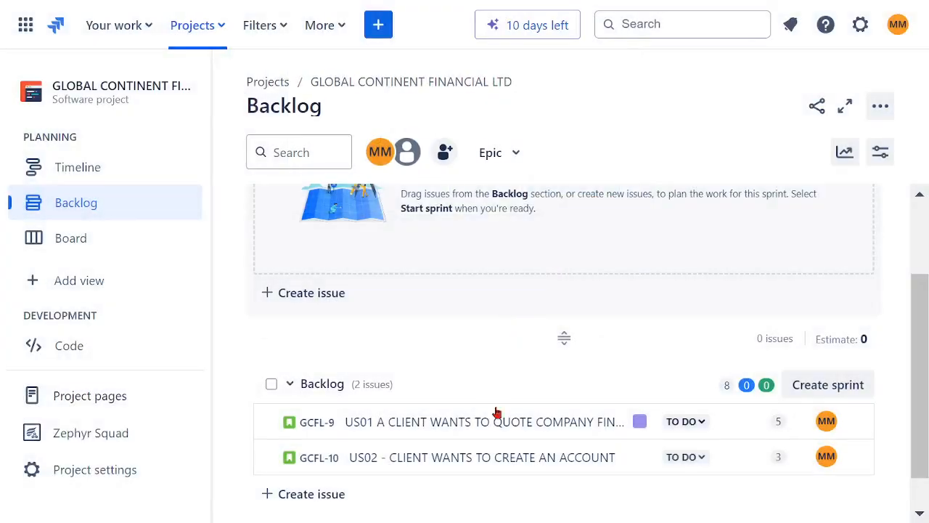
# - Open the US02 story from the backlog and examine its description, available actions, detail fields, sprint field and activity section
pyautogui.click(426, 459)
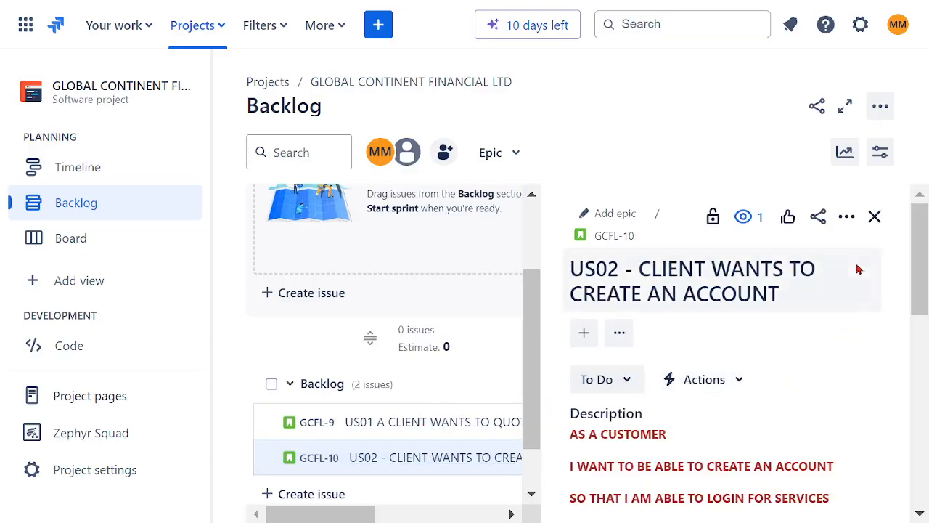
pyautogui.click(846, 217)
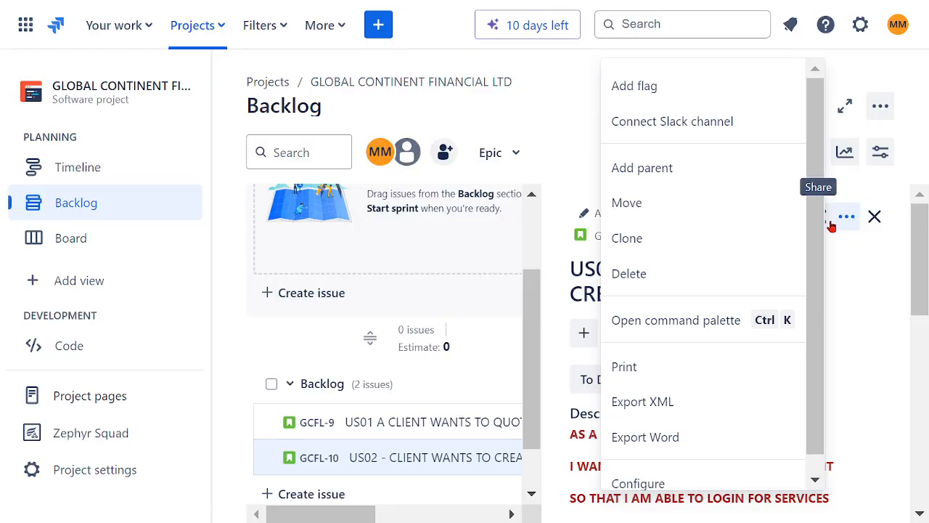
pyautogui.click(876, 378)
pyautogui.scroll(-5, 860, 374)
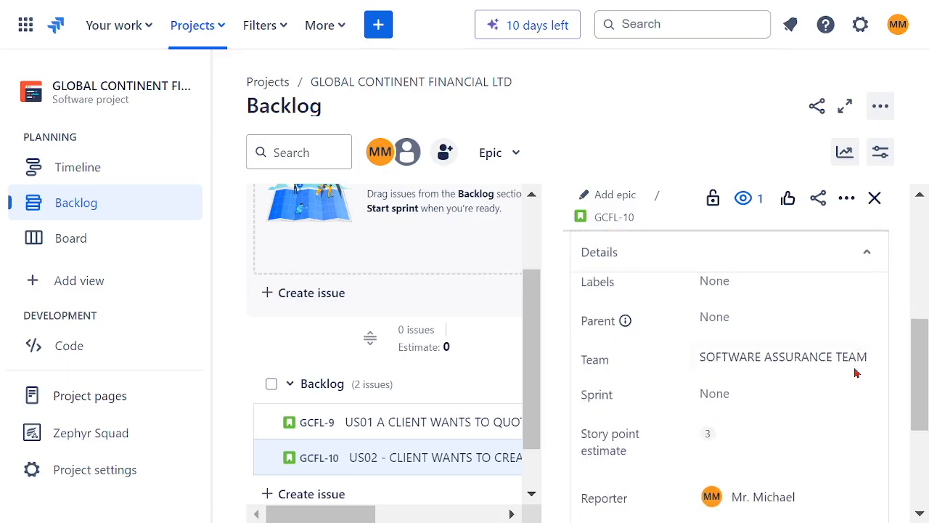
pyautogui.scroll(-5, 855, 372)
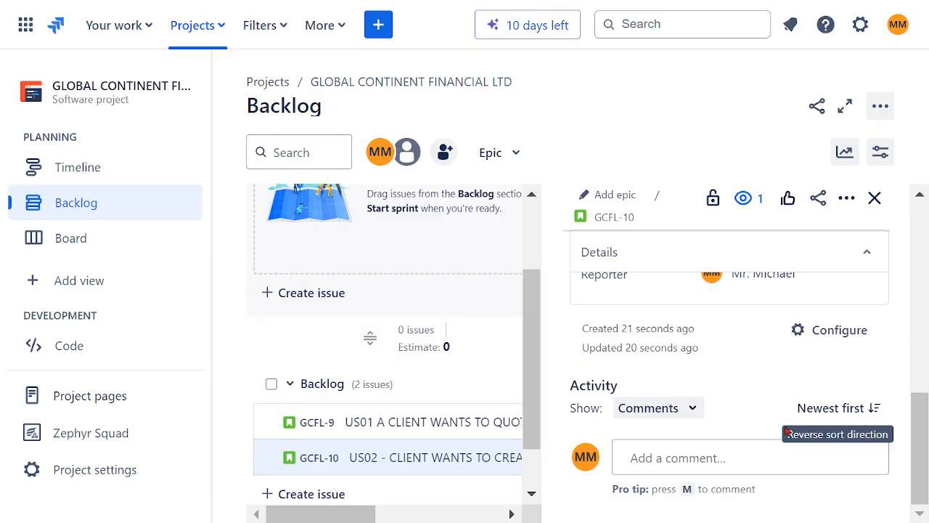
pyautogui.scroll(2, 763, 383)
pyautogui.scroll(3, 789, 385)
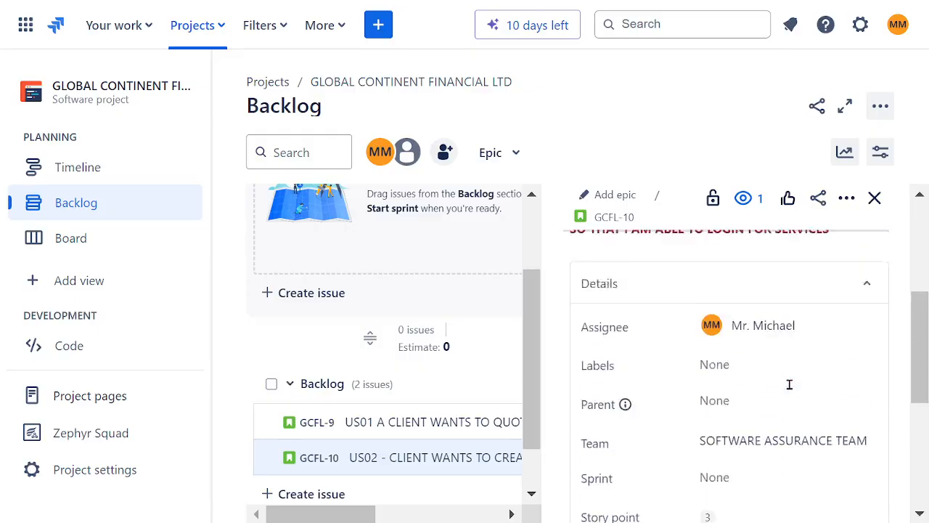
pyautogui.scroll(1, 789, 384)
pyautogui.scroll(-2, 790, 387)
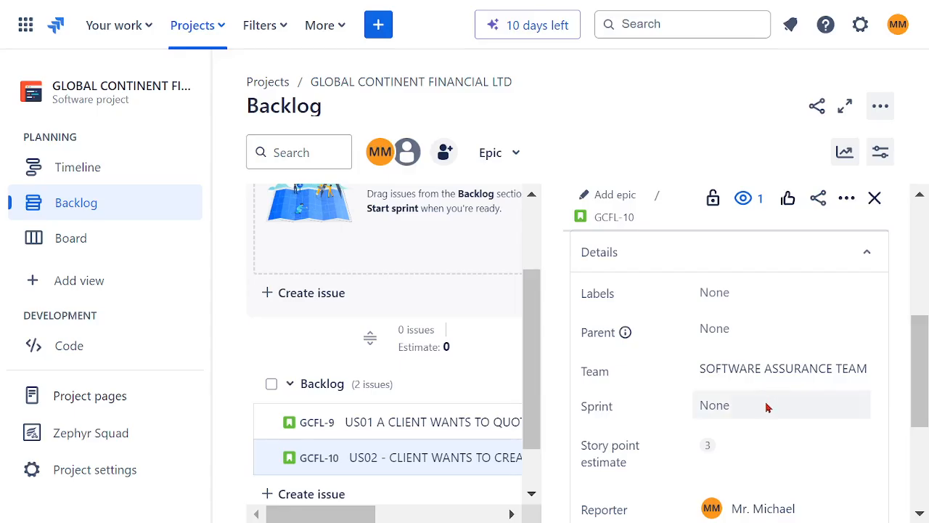
pyautogui.click(762, 407)
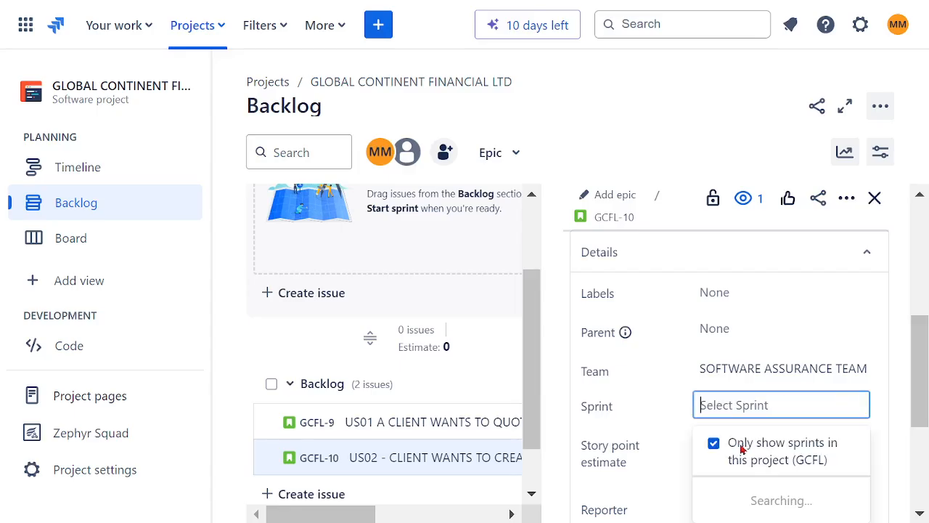
pyautogui.click(637, 402)
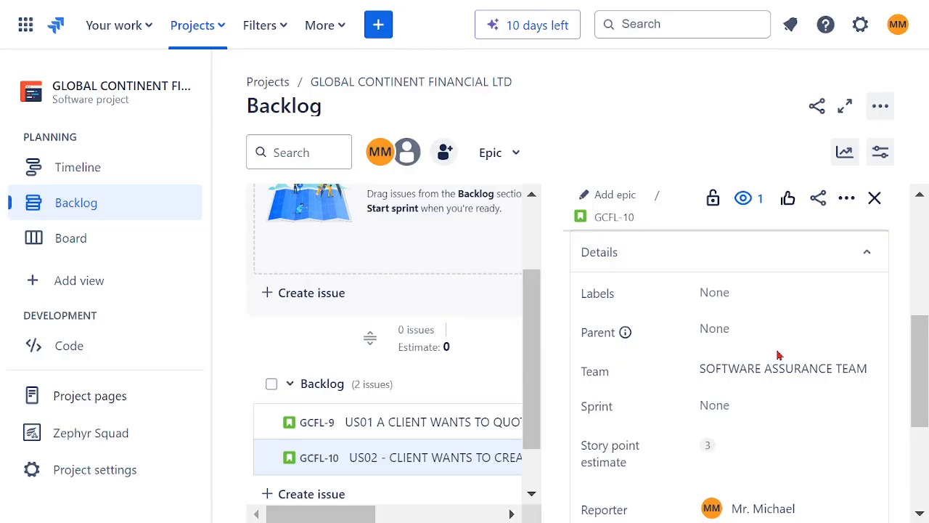
# - Review the US02 story's detail fields, activity section and additional issue actions, and close the story
pyautogui.scroll(4, 778, 355)
pyautogui.scroll(-4, 782, 347)
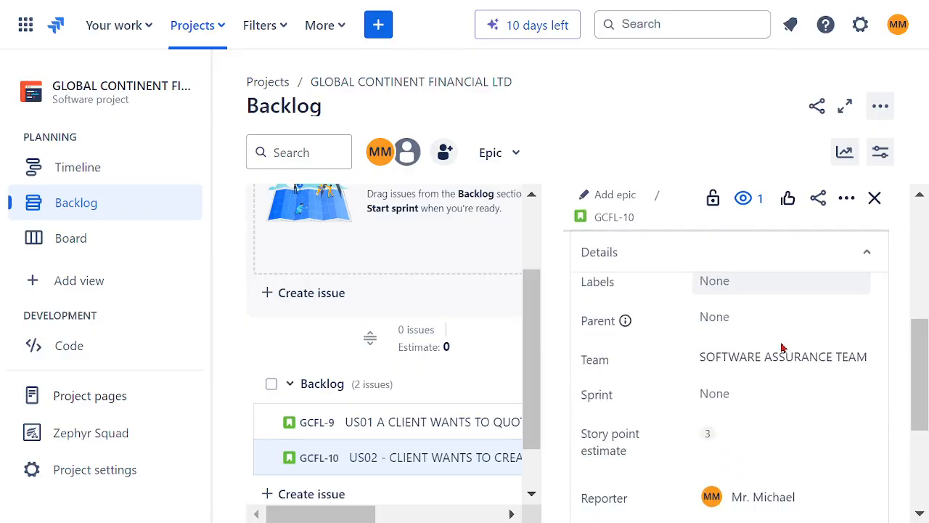
pyautogui.moveTo(852, 355)
pyautogui.scroll(-3, 853, 355)
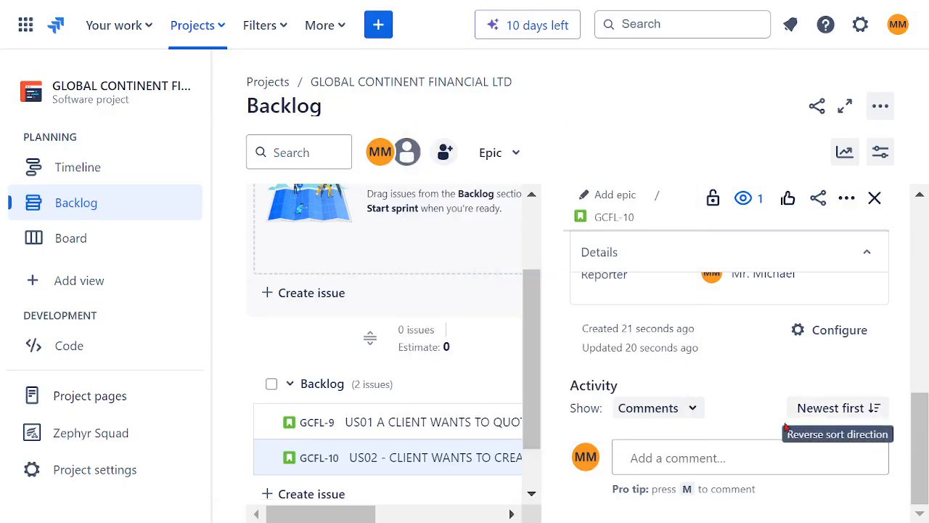
pyautogui.scroll(5, 752, 377)
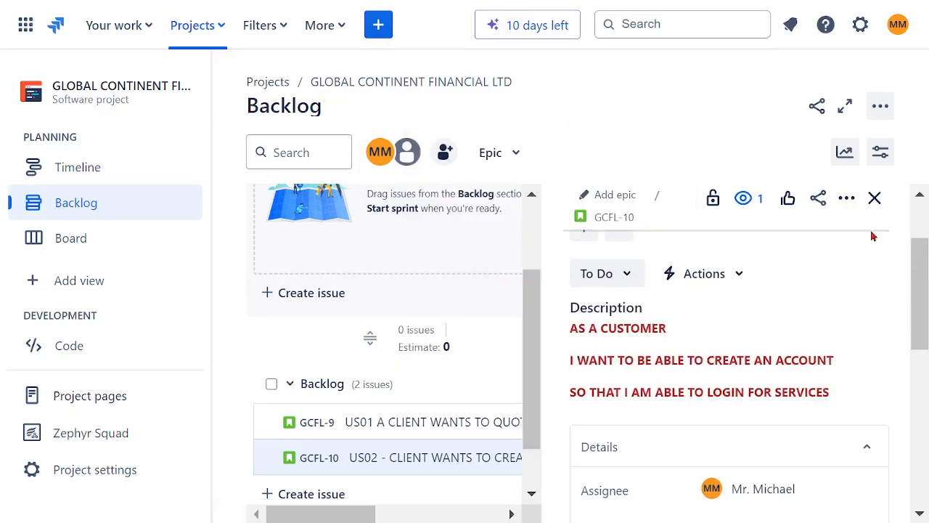
pyautogui.click(847, 198)
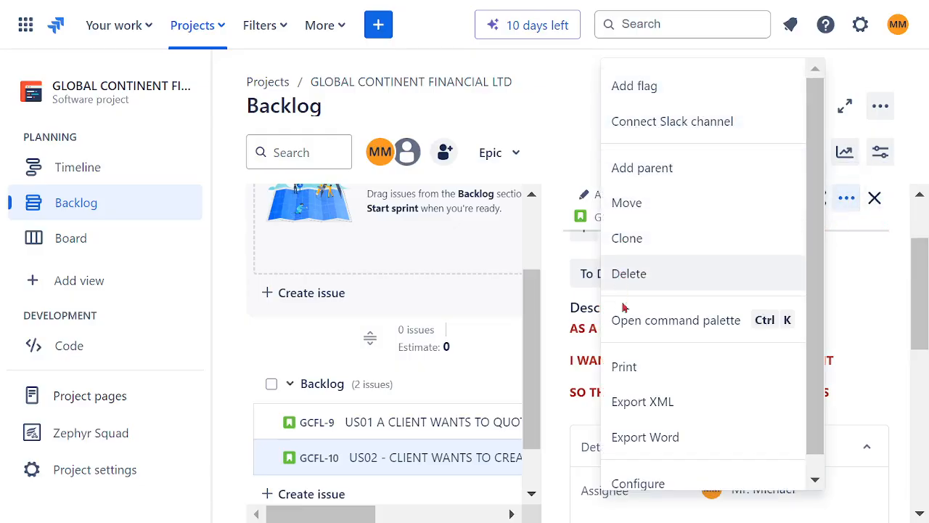
pyautogui.scroll(-1, 672, 395)
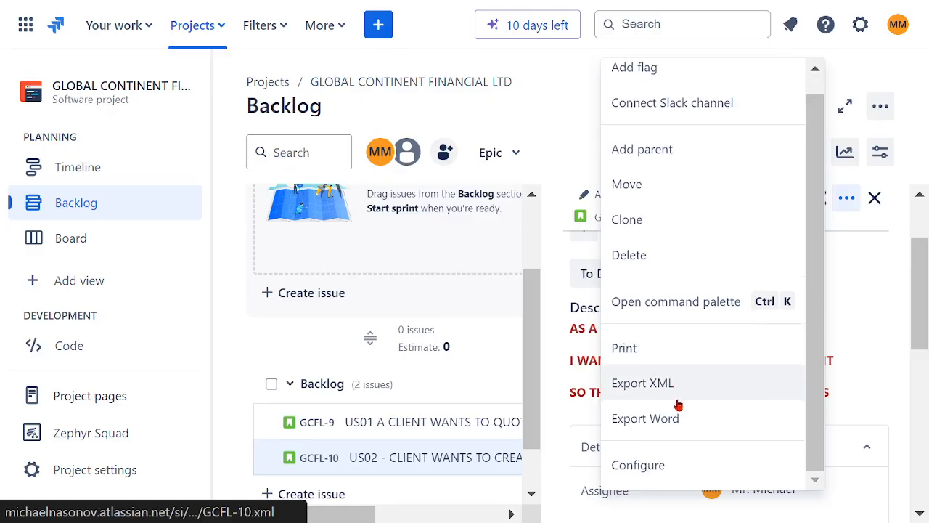
pyautogui.click(887, 321)
pyautogui.click(874, 199)
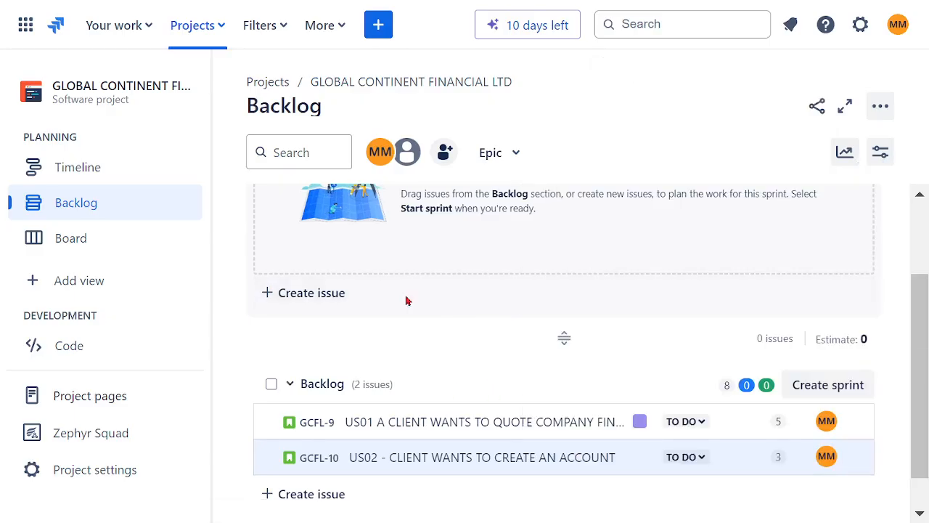
# - Start a new story with the summary "US03 - COMPANY CLIENT WANTS TO AQUIRE REGULAR FINANCIAL SERVICES"
pyautogui.click(378, 25)
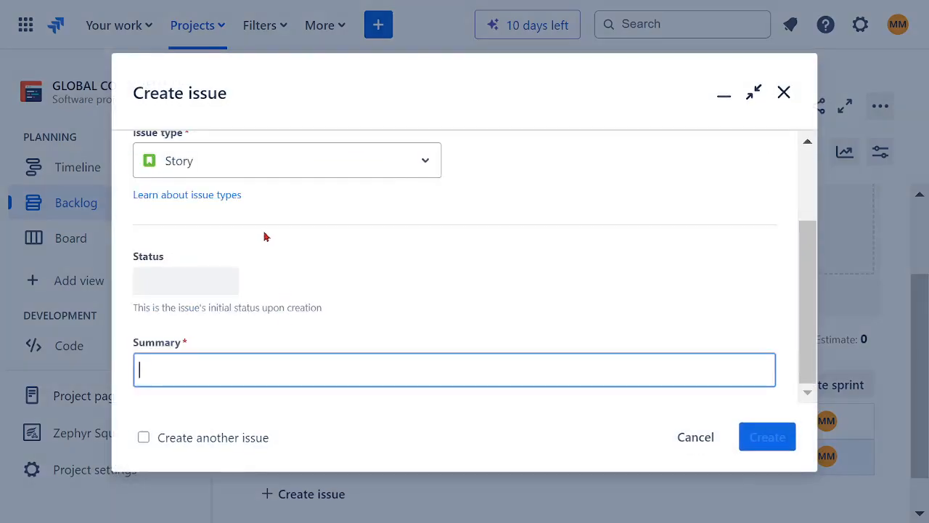
pyautogui.write('US')
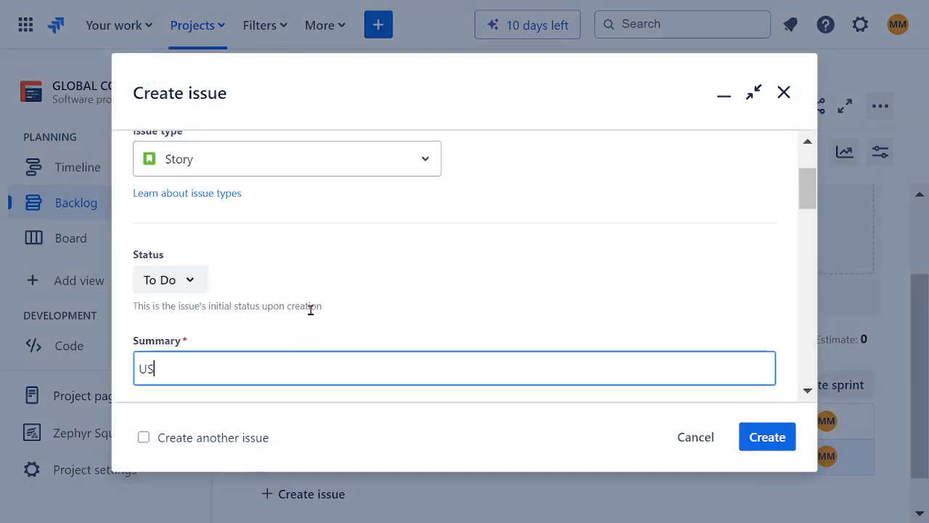
pyautogui.write('03 - ')
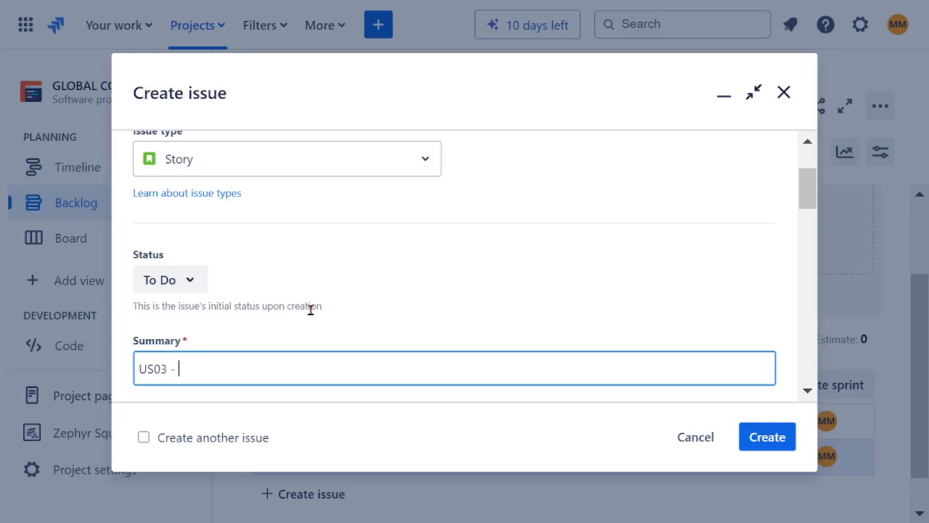
pyautogui.write('COMPANY CLIE')
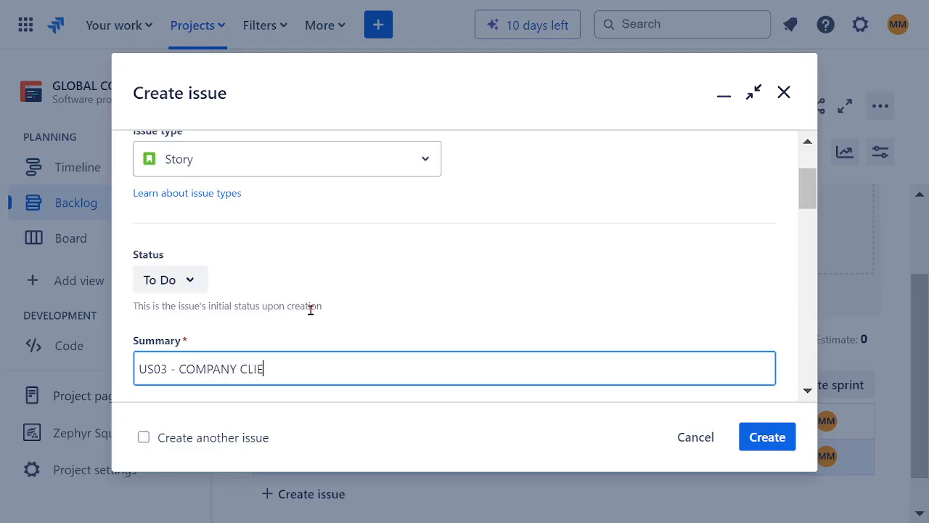
pyautogui.write('NT')
pyautogui.write('WANTS TO AQUIRE REGUL')
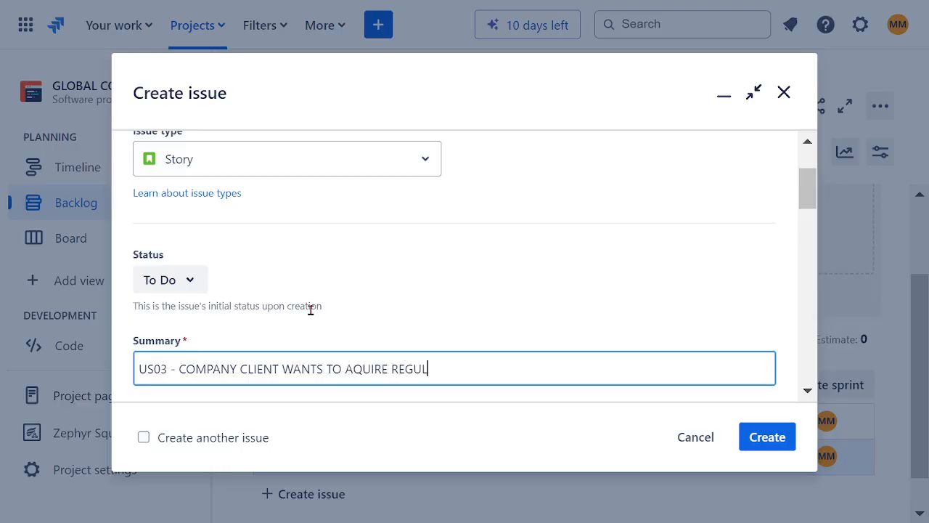
pyautogui.write('AR FINANCIAL SE')
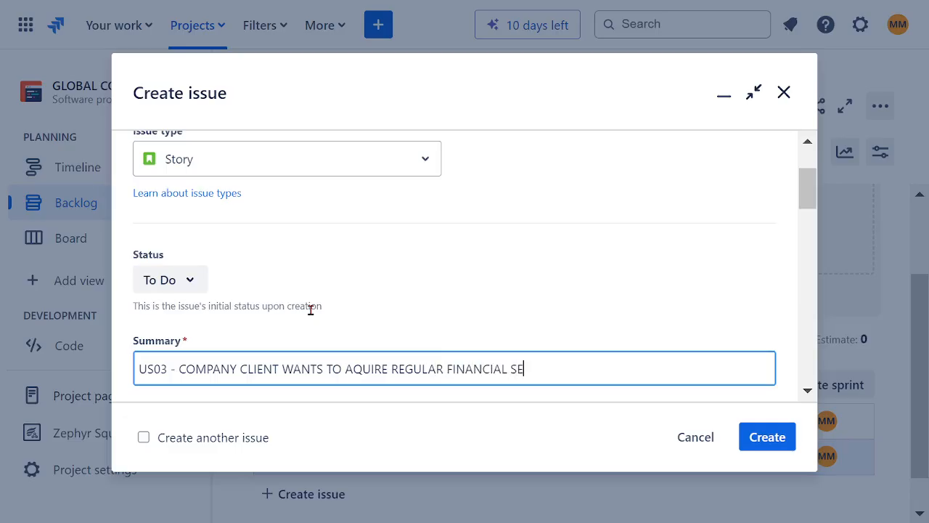
pyautogui.write('RVRICES')
pyautogui.moveTo(576, 368); pyautogui.dragTo(178, 366)
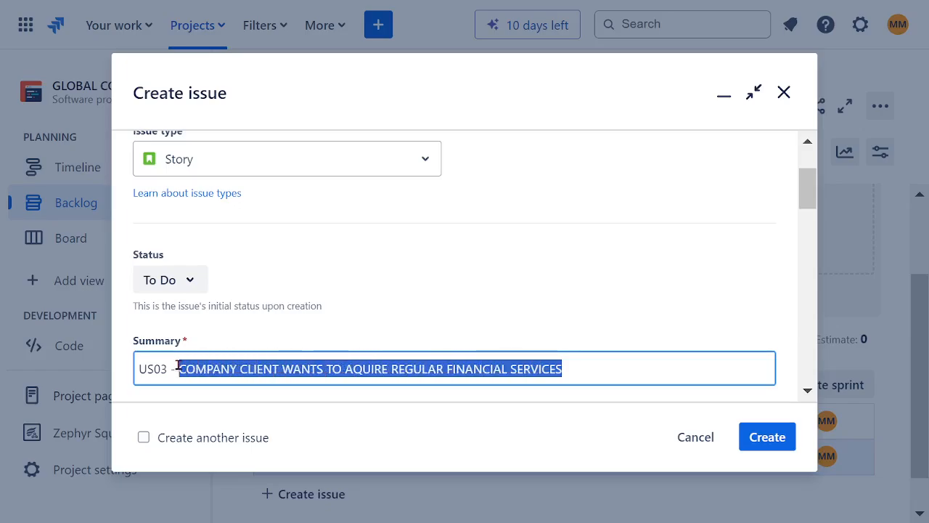
pyautogui.click(472, 298)
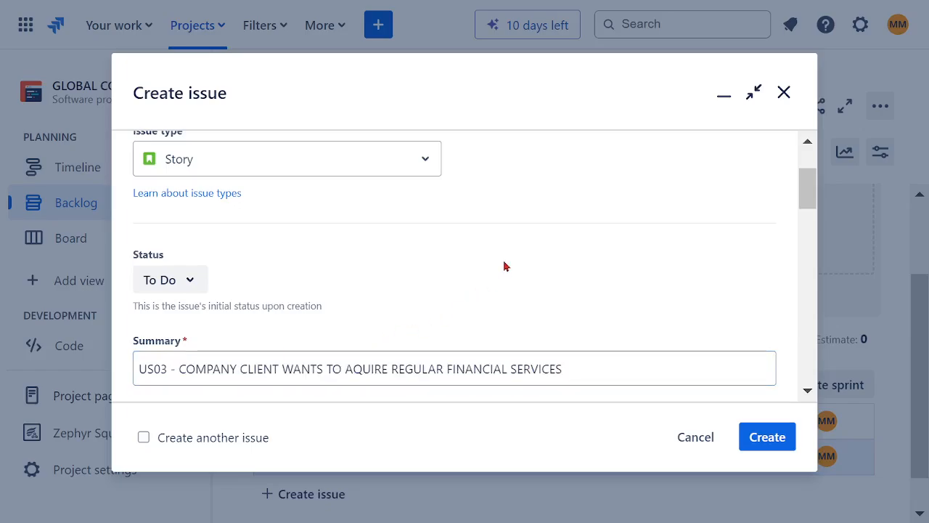
# - Assign the US03 story to the signed-in user
pyautogui.scroll(-3, 505, 264)
pyautogui.scroll(-2, 395, 337)
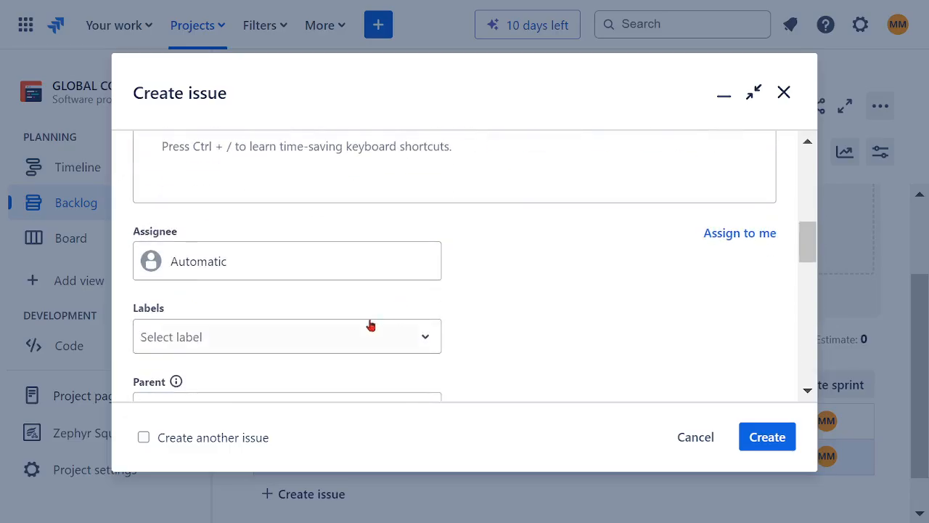
pyautogui.click(211, 269)
pyautogui.click(239, 344)
# - Set the parent epic of the US03 story to GCFL-3 EP03 and choose its team
pyautogui.scroll(-2, 457, 314)
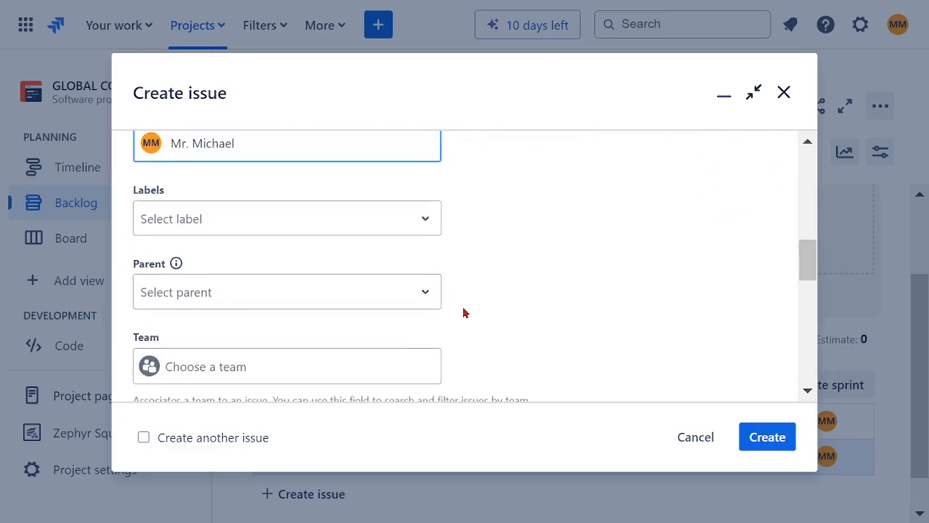
pyautogui.click(284, 305)
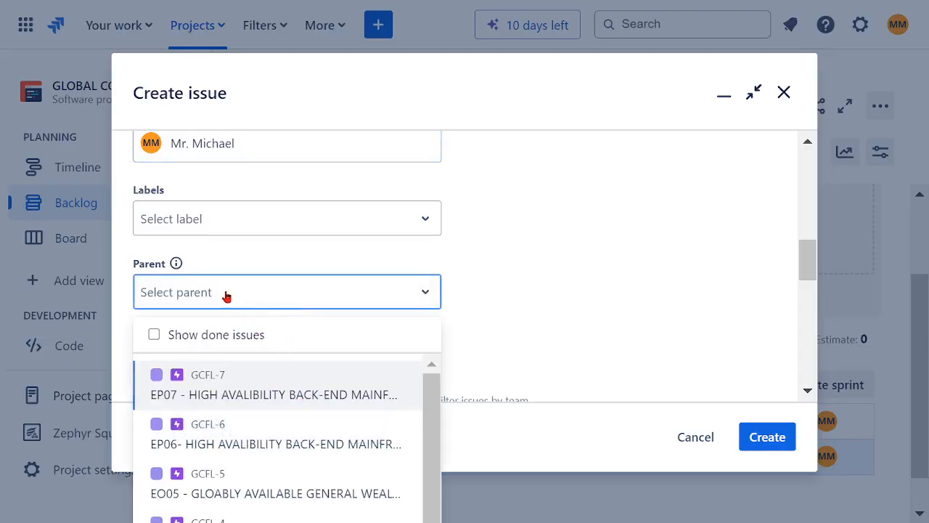
pyautogui.write('EP')
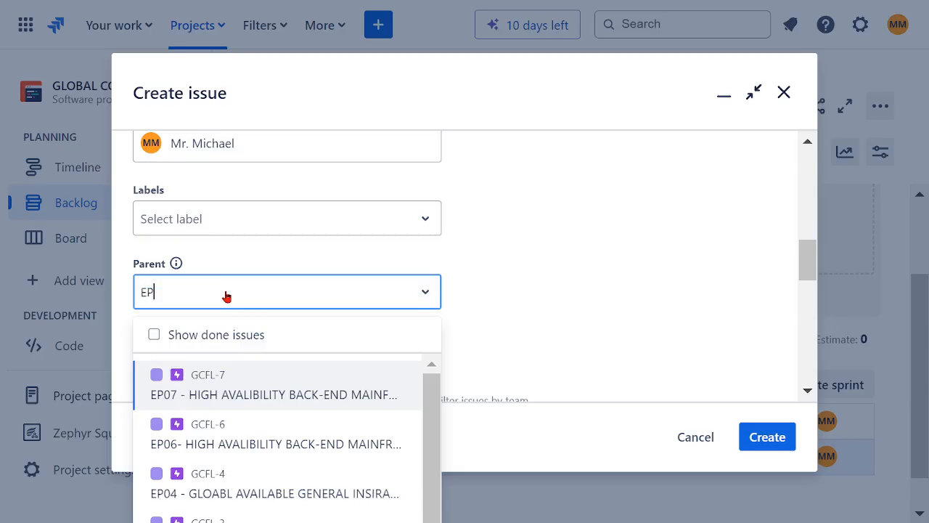
pyautogui.write('03')
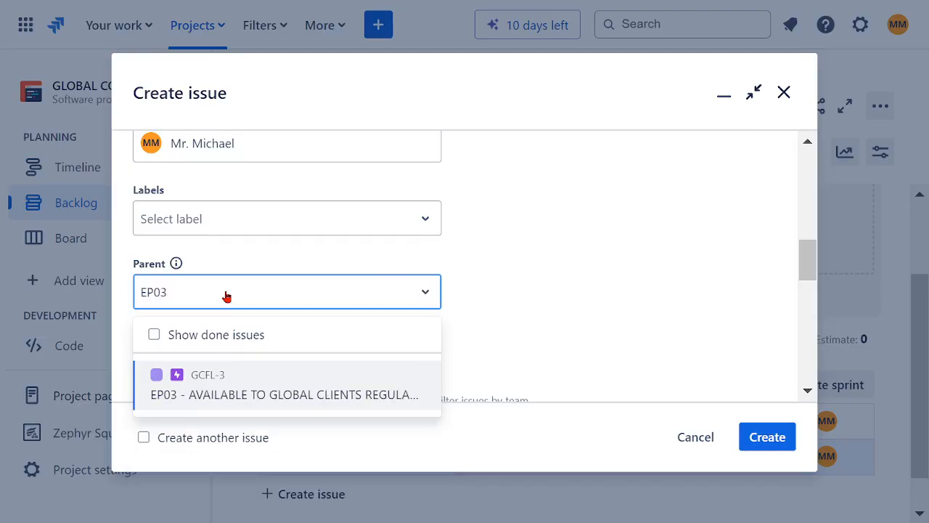
pyautogui.click(240, 395)
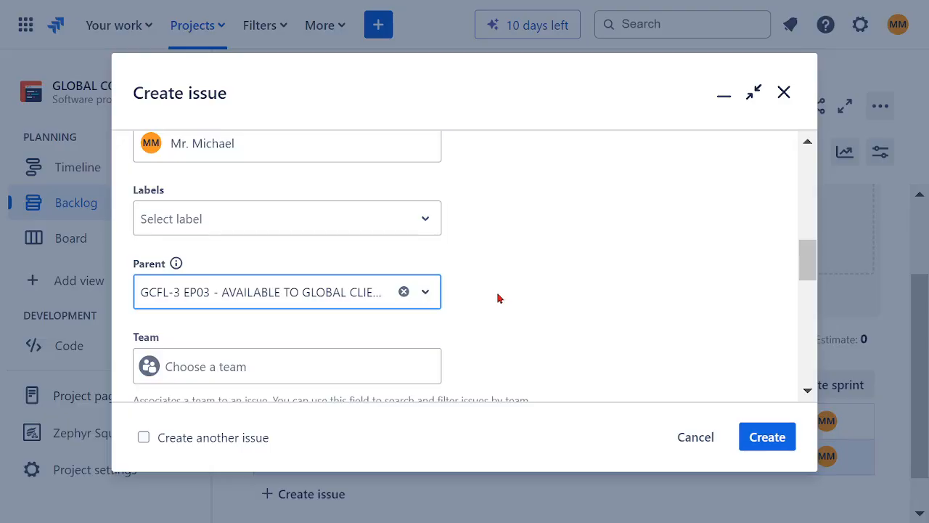
pyautogui.click(308, 377)
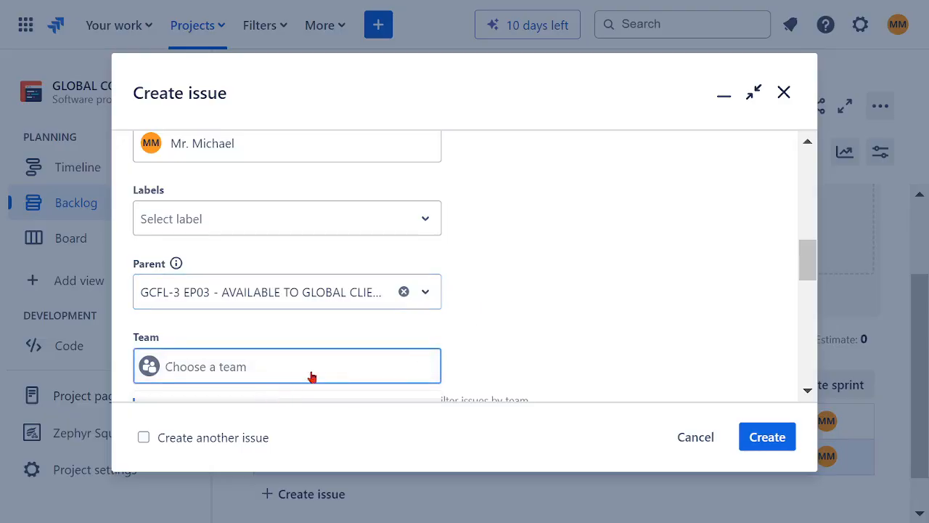
pyautogui.click(253, 191)
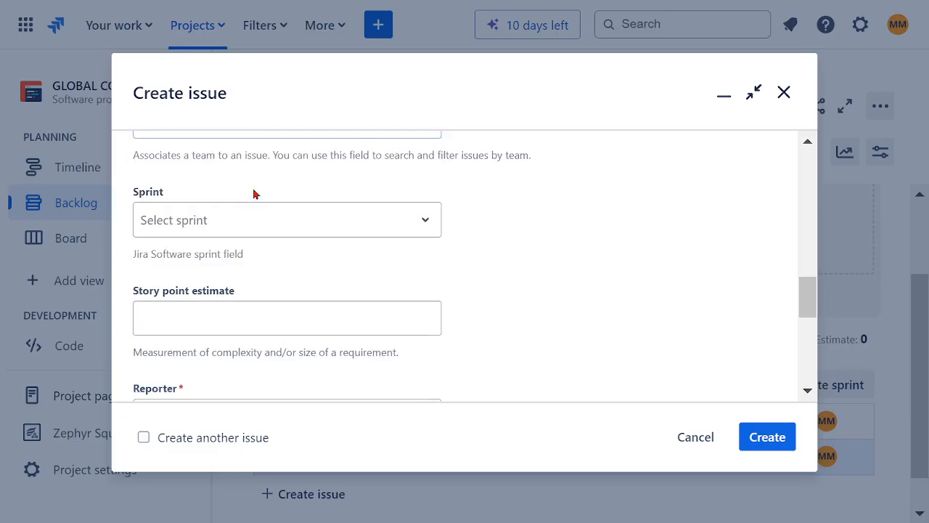
# - Set the story point estimate to 7 and create the US03 story
pyautogui.scroll(5, 546, 300)
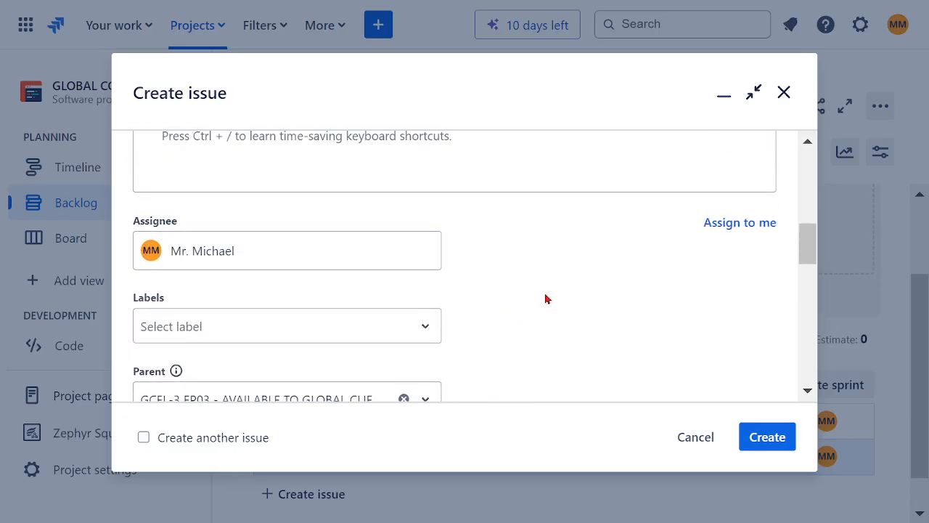
pyautogui.scroll(-3, 545, 296)
pyautogui.scroll(-3, 538, 299)
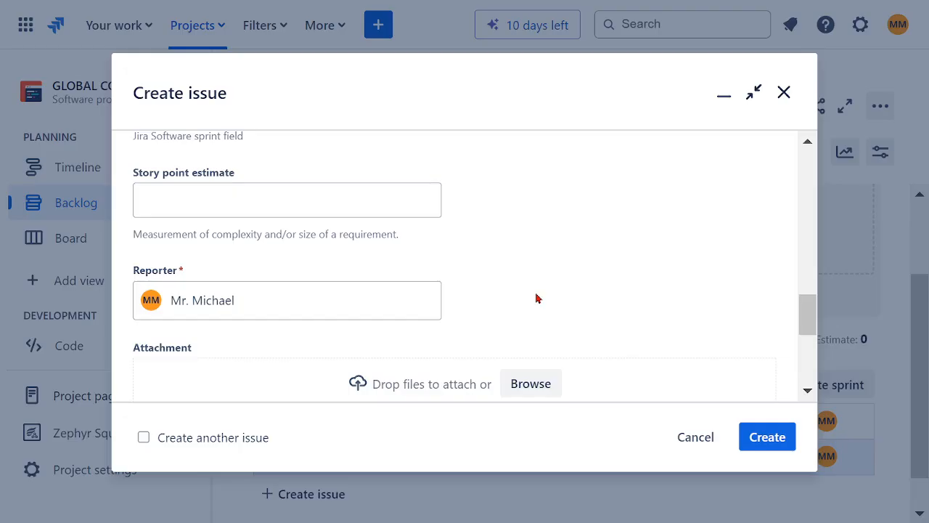
pyautogui.scroll(3, 530, 298)
pyautogui.click(307, 326)
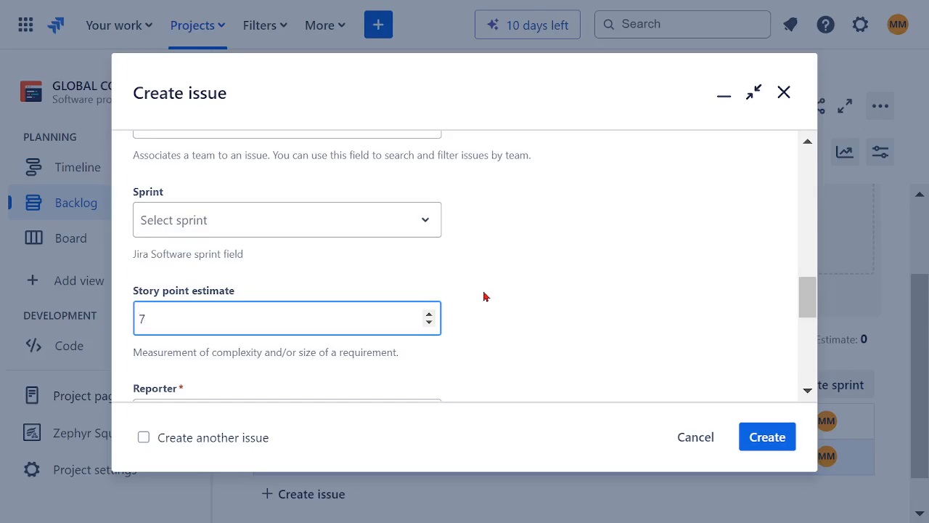
pyautogui.click(770, 437)
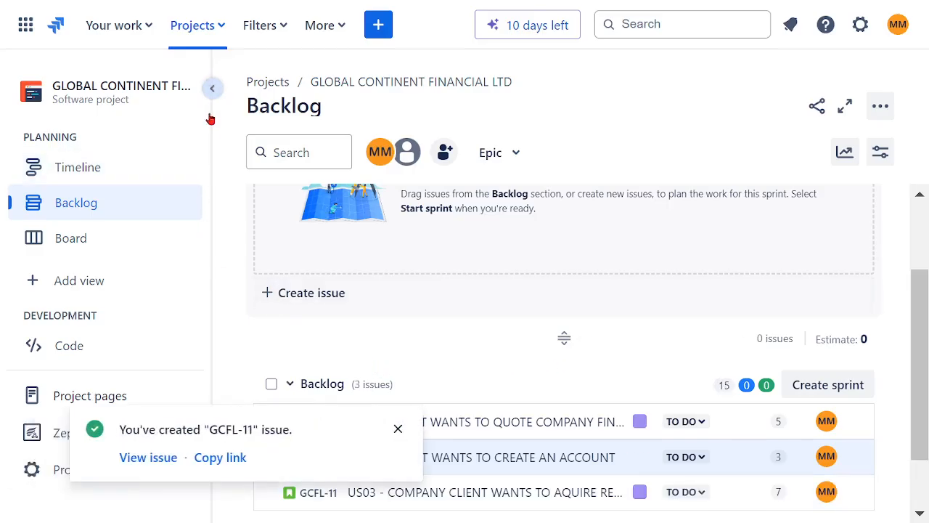
# - Collapse the project sidebar and try to find a parent epic for the US02 story from its backlog row
pyautogui.click(210, 87)
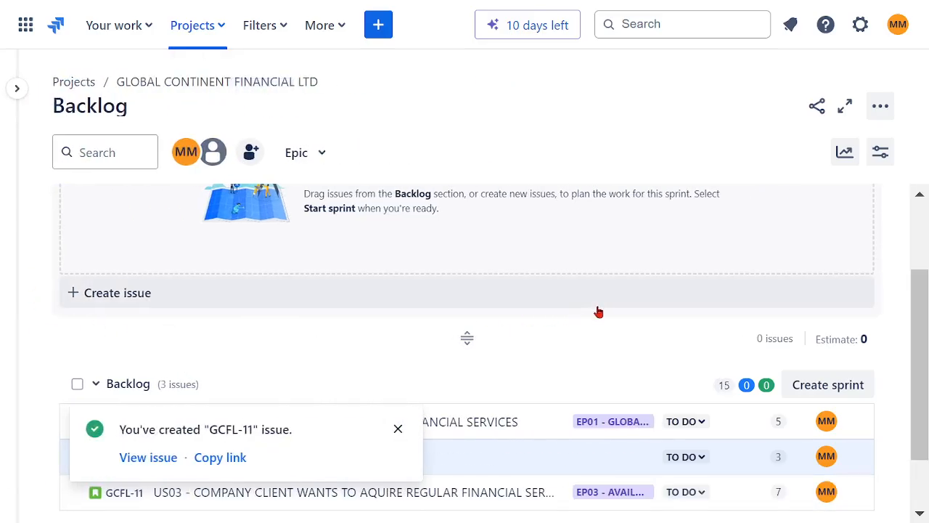
pyautogui.scroll(-2, 600, 319)
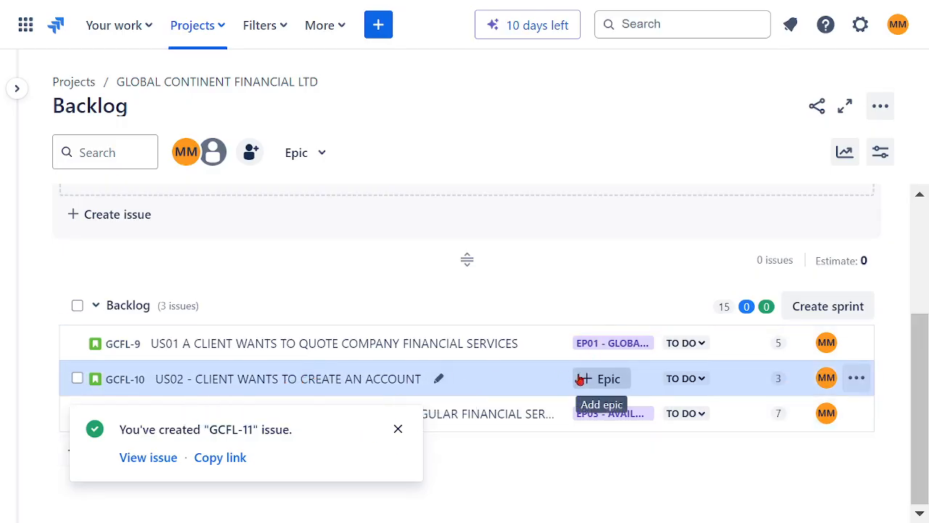
pyautogui.click(603, 379)
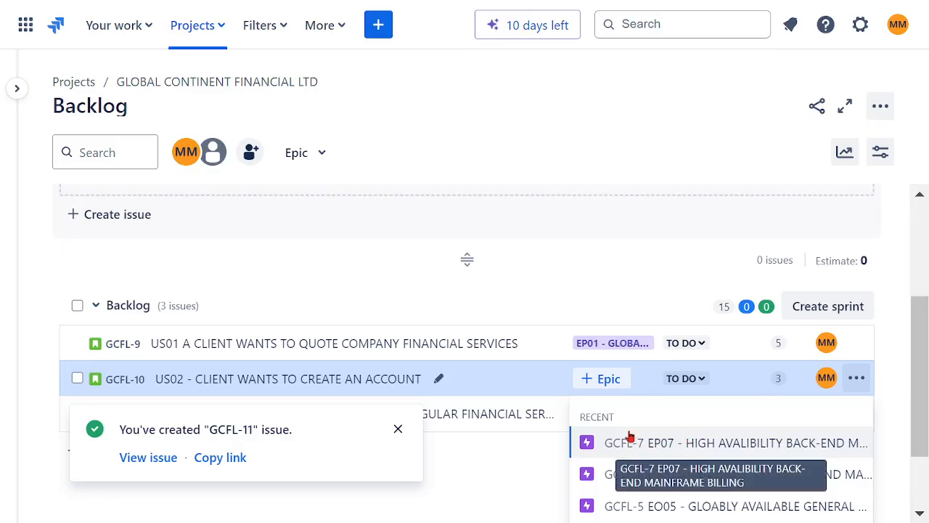
pyautogui.click(600, 385)
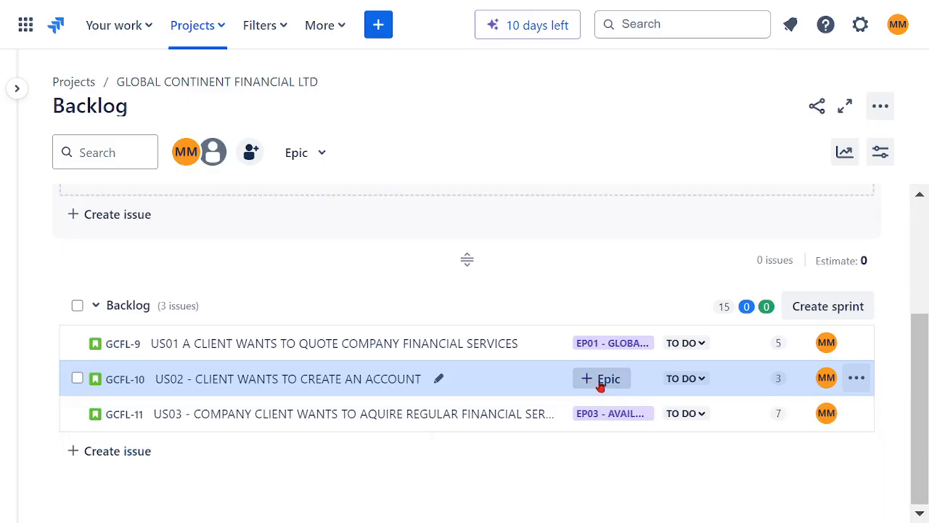
pyautogui.click(600, 385)
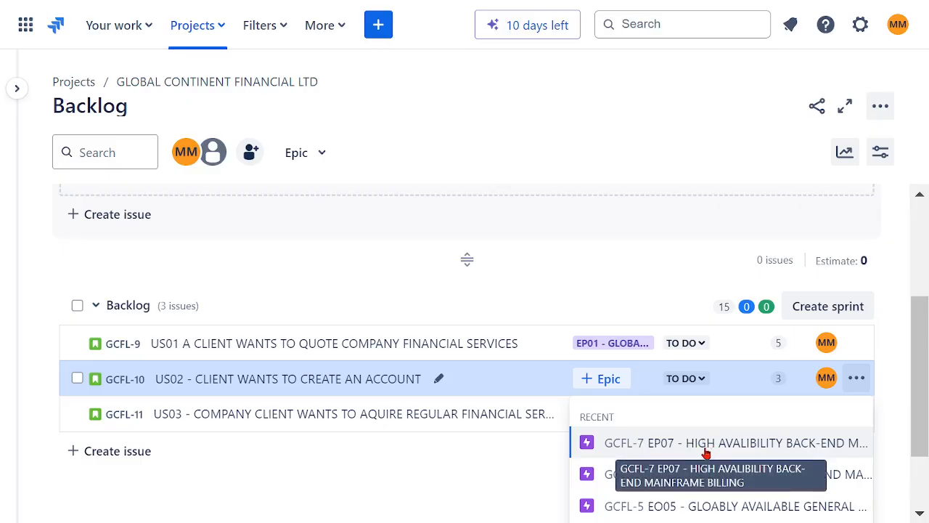
pyautogui.press('e')
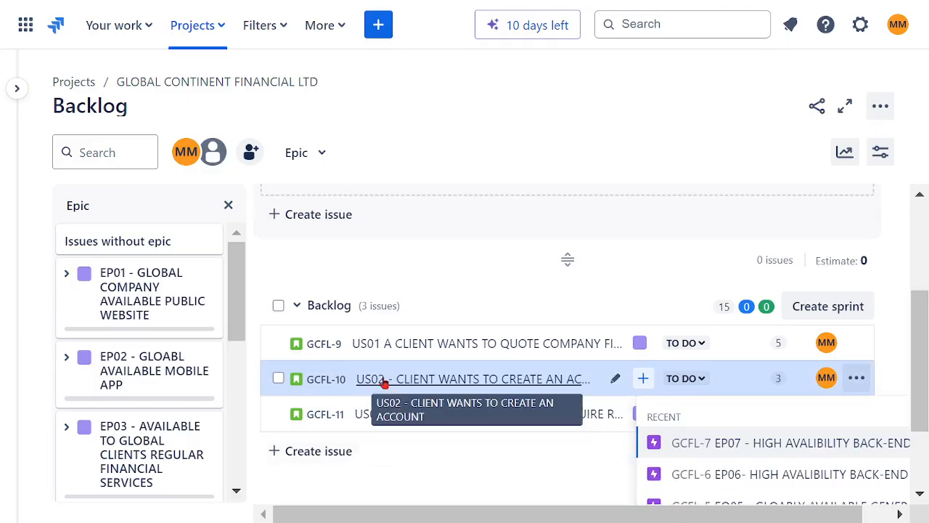
# - Filter the backlog by the EP02 epic, and reopen the unfiltered backlog with the project sidebar expanded
pyautogui.click(120, 370)
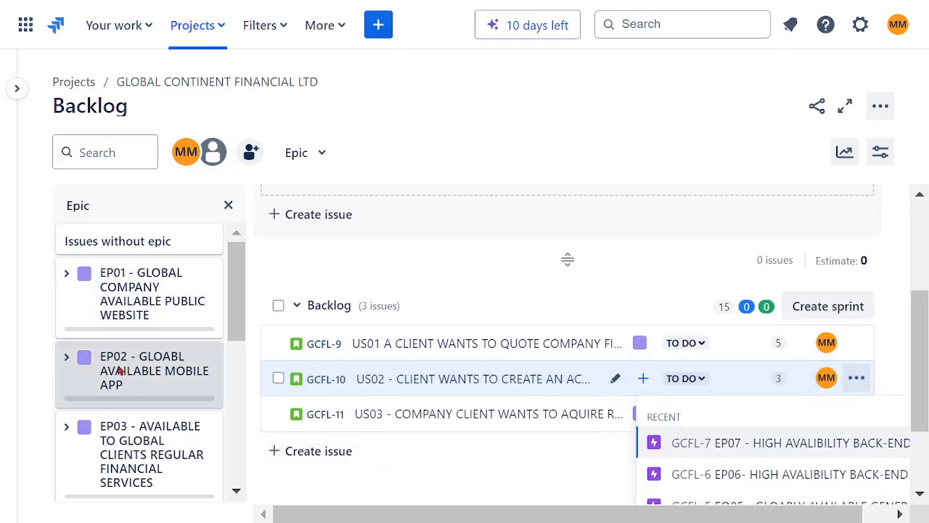
pyautogui.moveTo(237, 328); pyautogui.dragTo(264, 261)
pyautogui.scroll(3, 520, 313)
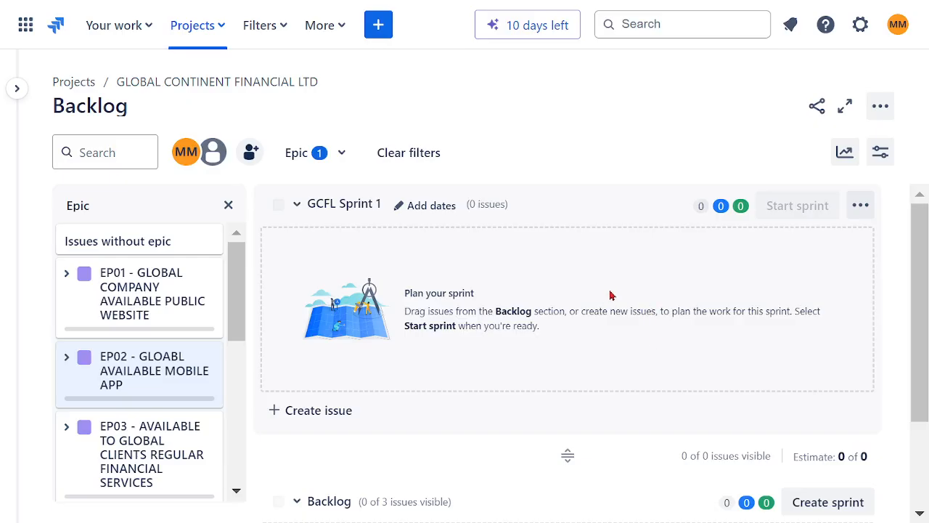
pyautogui.click(17, 88)
pyautogui.click(83, 202)
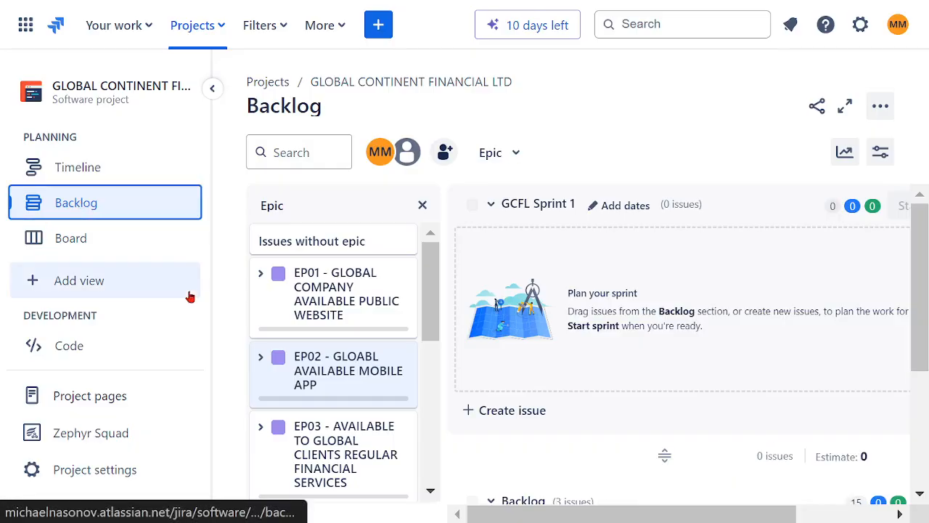
# - Collapse the project sidebar and open the complete list of parent epics for the US02 story in the backlog
pyautogui.click(212, 88)
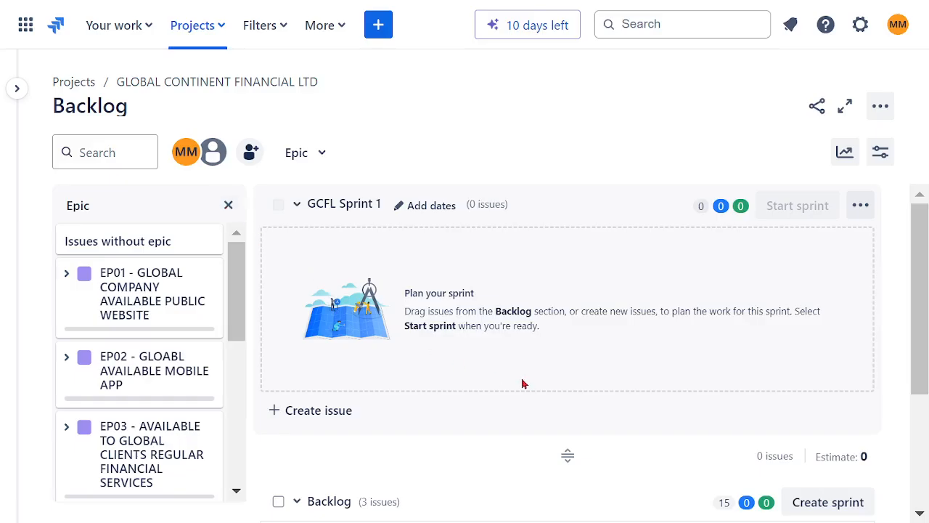
pyautogui.scroll(-3, 541, 391)
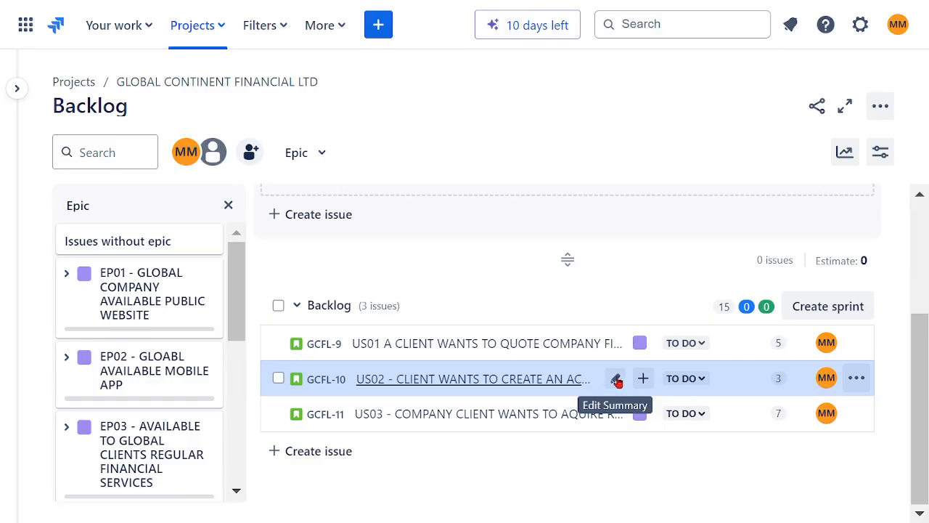
pyautogui.click(615, 379)
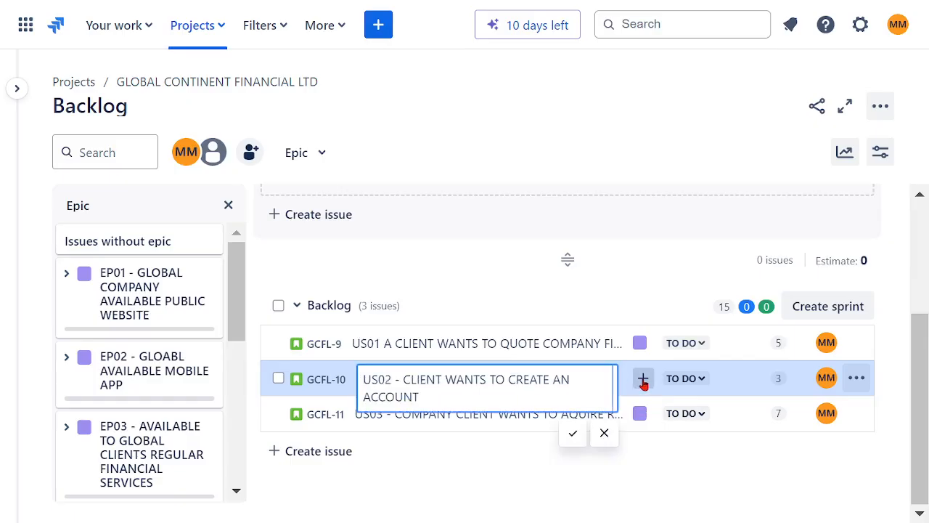
pyautogui.click(643, 378)
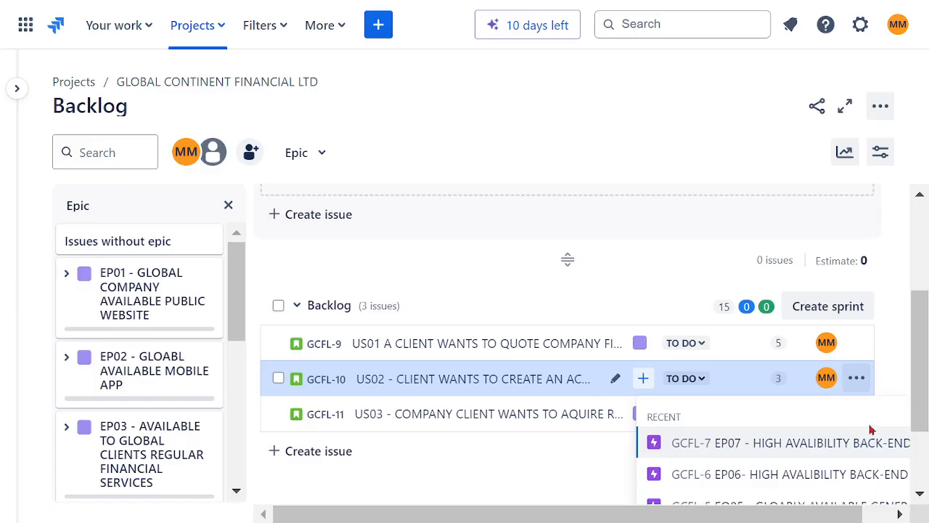
pyautogui.scroll(-1, 922, 379)
pyautogui.moveTo(921, 374); pyautogui.dragTo(928, 434)
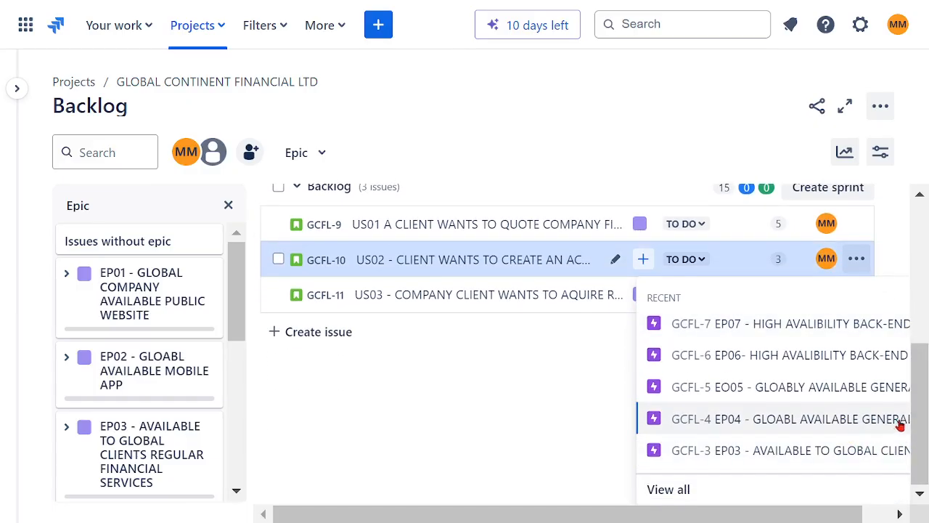
pyautogui.hscroll(1, 771, 510)
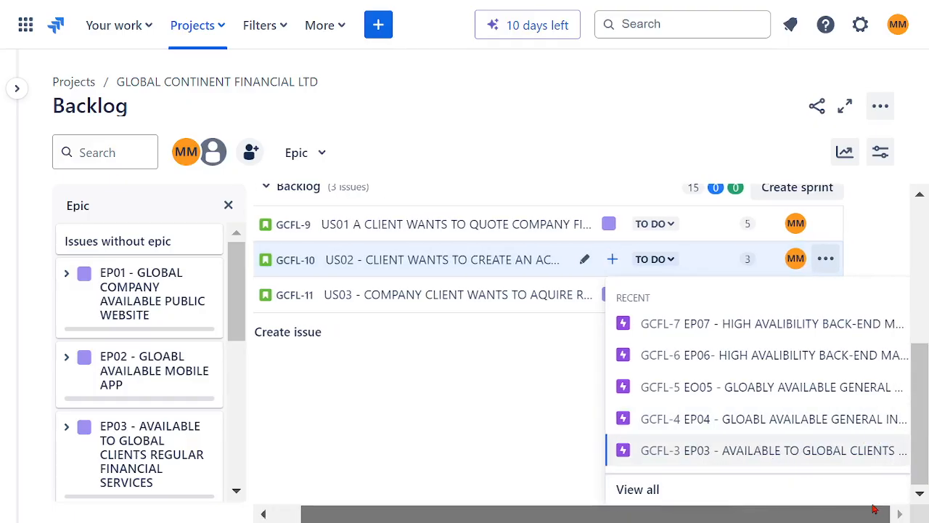
pyautogui.click(651, 490)
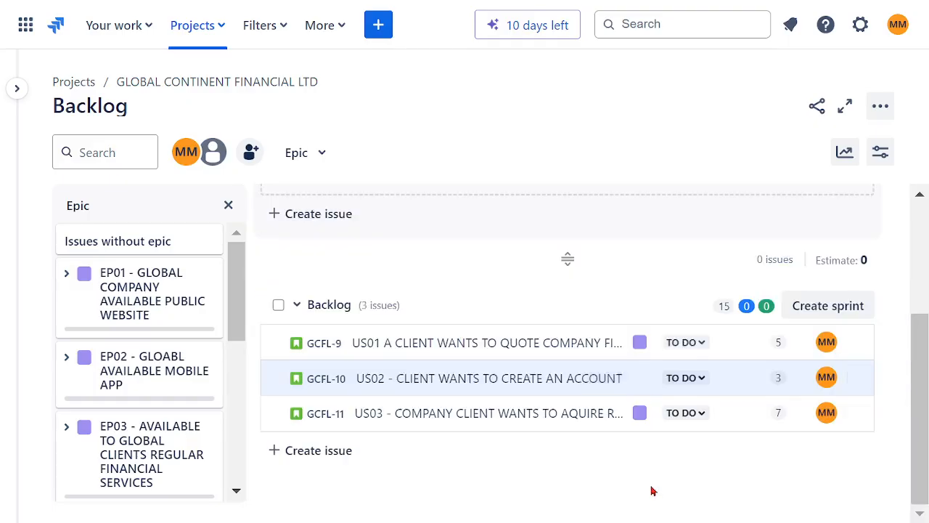
# - Set the US02 story's parent epic to GCFL-2 EP02 - GLOABL AVAILABLE MOBILE APP and close the Epic panel
pyautogui.click(690, 202)
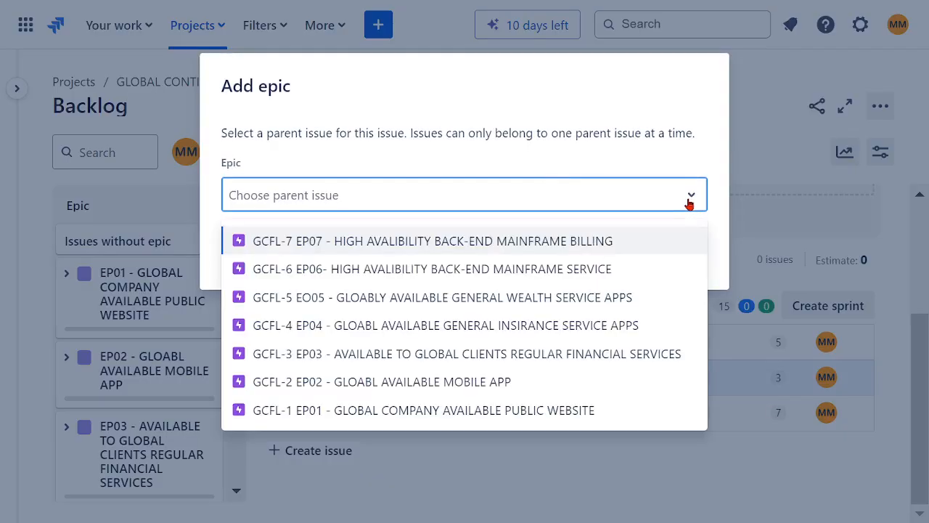
pyautogui.click(352, 387)
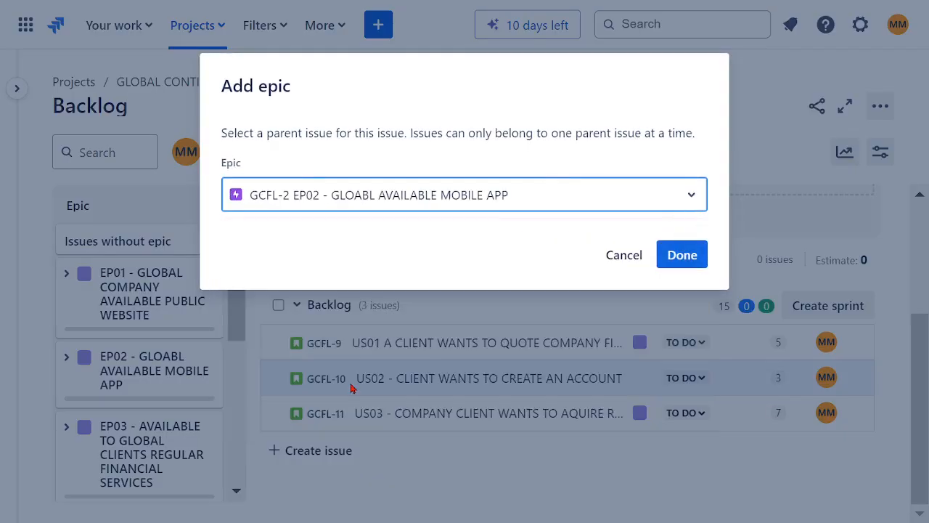
pyautogui.click(670, 254)
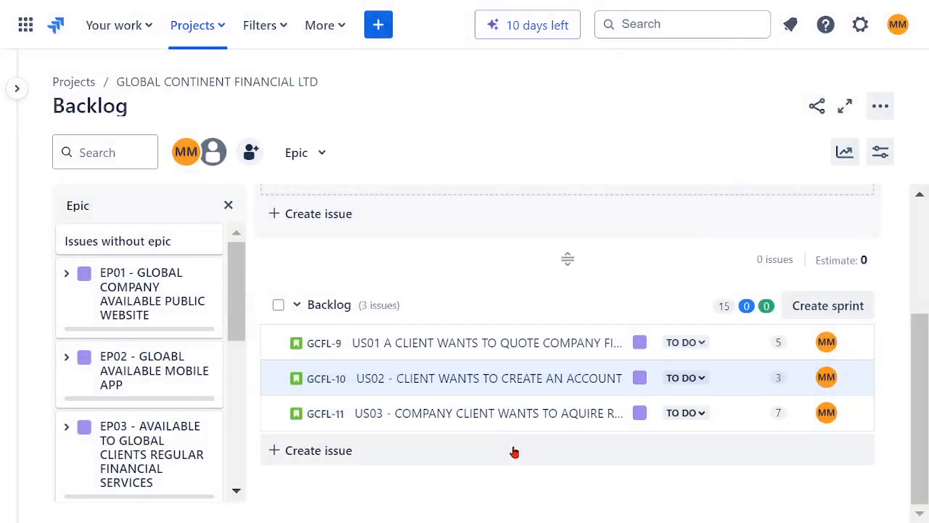
pyautogui.moveTo(243, 305); pyautogui.dragTo(242, 273)
pyautogui.click(228, 205)
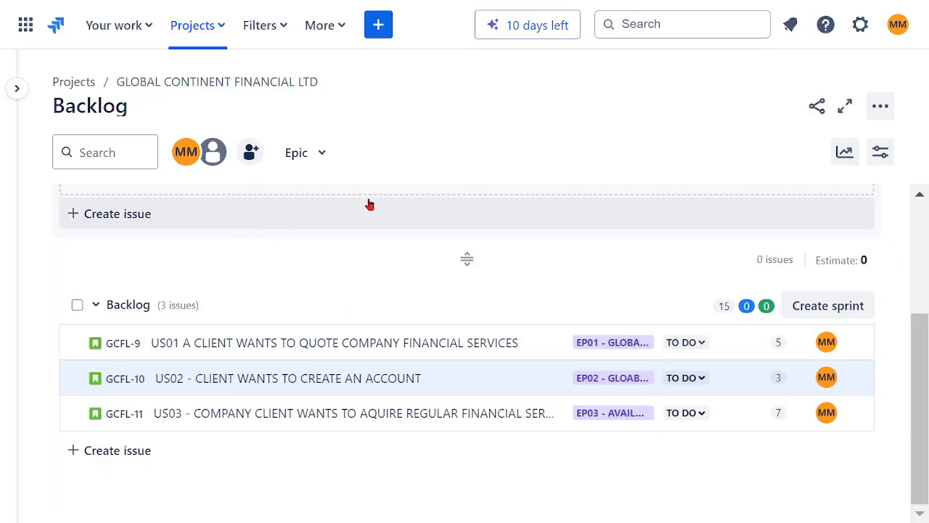
# - Start a new story with the summary "US04 - COMPANY CLIENT WANTS TO AQUIRE INSURANCE FINANCIAL SERVICES"
pyautogui.click(378, 25)
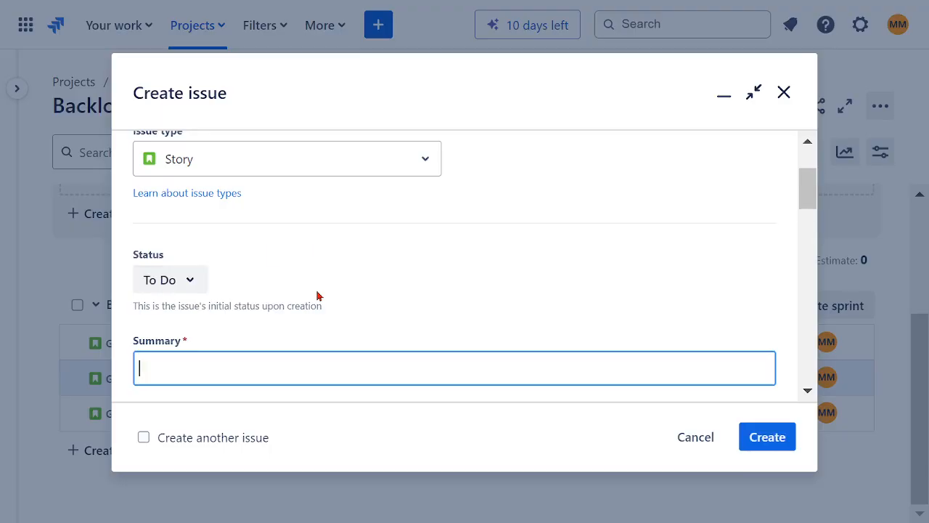
pyautogui.write('U')
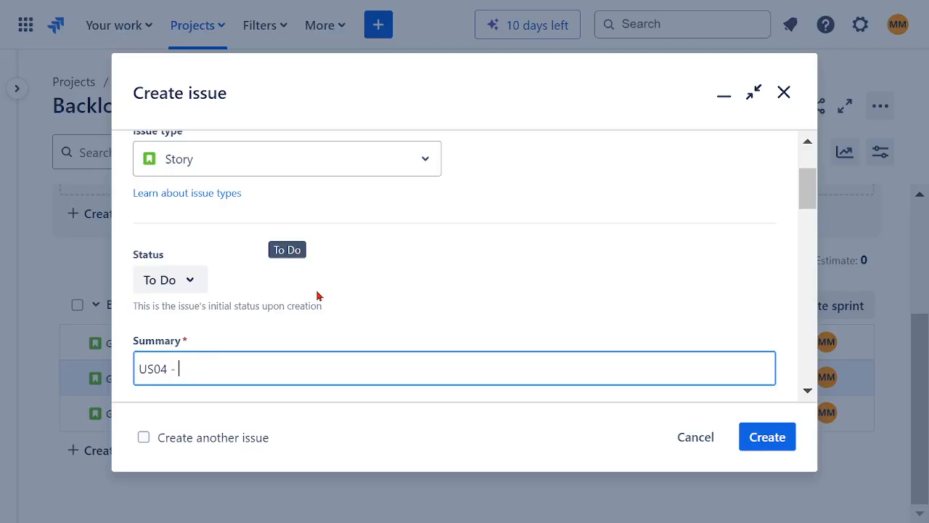
pyautogui.write('S04 -')
pyautogui.write('COMPANY CLIENT WANTS TO AQUIRE REGULAR FINANCIAL SERVICES')
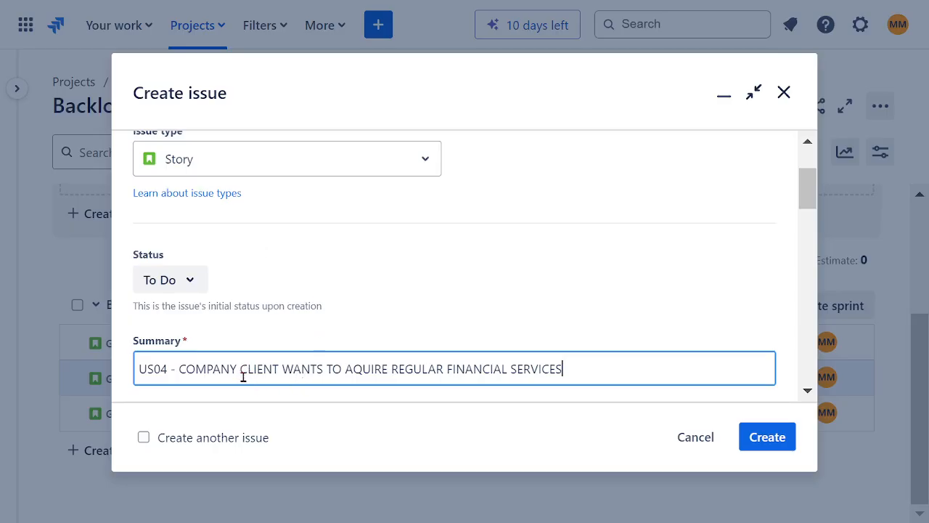
pyautogui.doubleClick(418, 370)
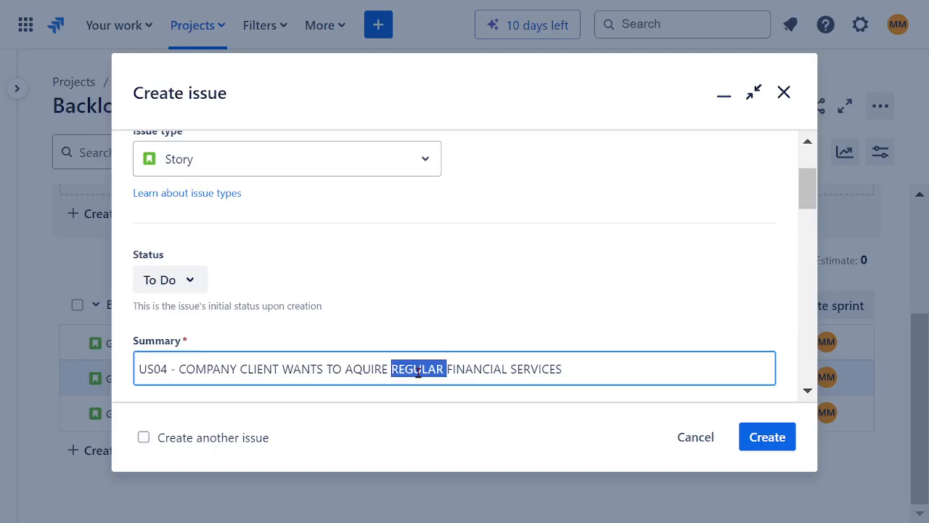
pyautogui.write('INSURANC')
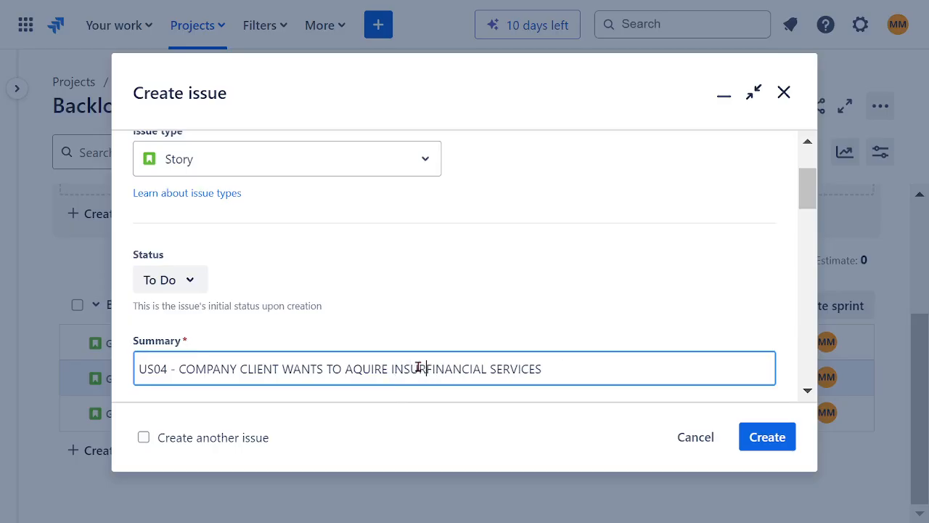
pyautogui.write('E')
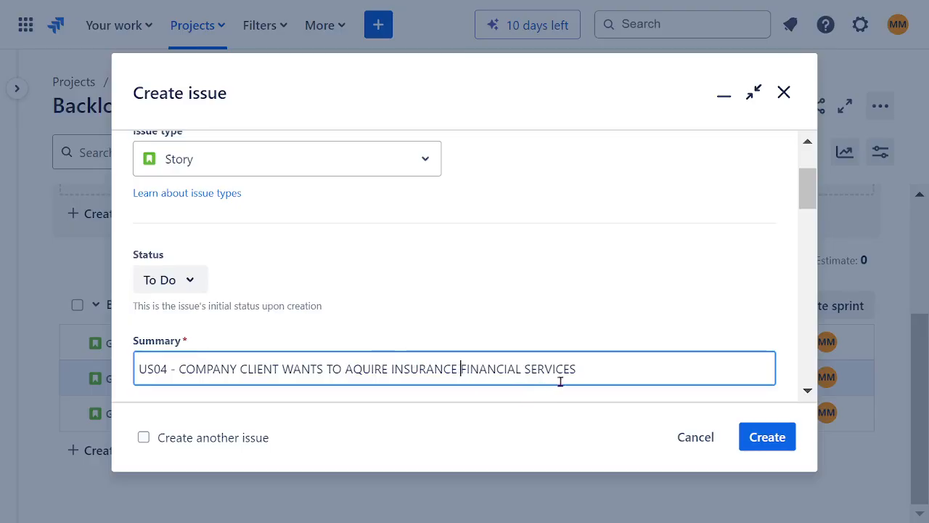
# - Begin the description with "AS A CUSTOMER" and a second line "I WANT TO BE ABLE TO" followed by a copy of the US04 summary
pyautogui.moveTo(580, 371); pyautogui.dragTo(114, 396)
pyautogui.hotkey('ctrl', 'c')
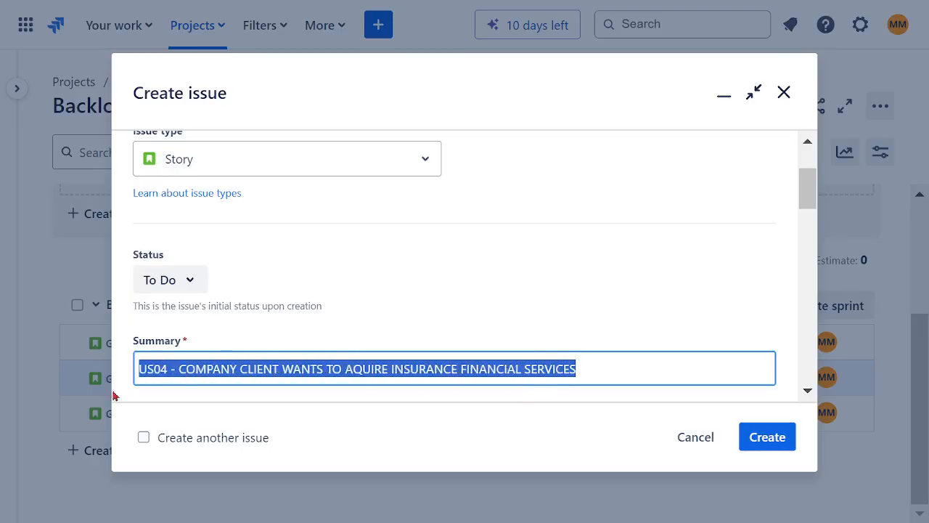
pyautogui.click(501, 279)
pyautogui.scroll(-3, 504, 279)
pyautogui.click(347, 267)
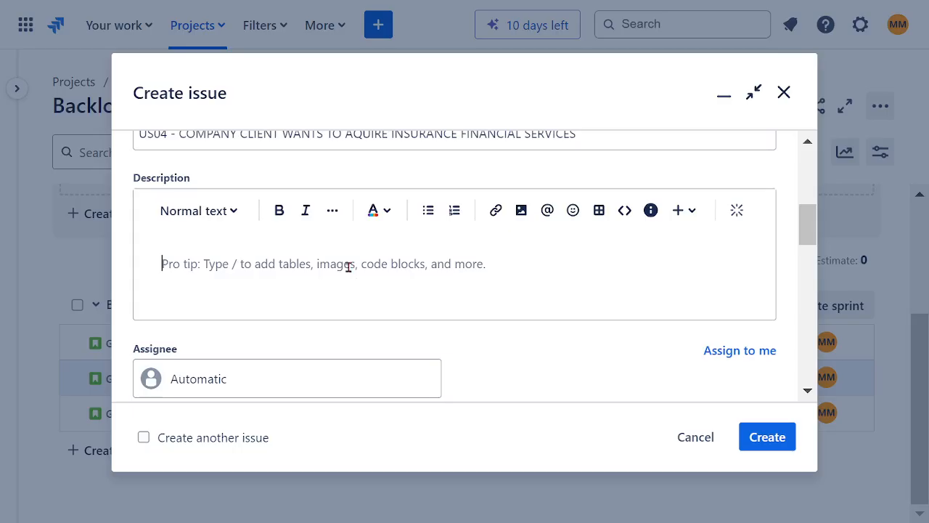
pyautogui.write('AS')
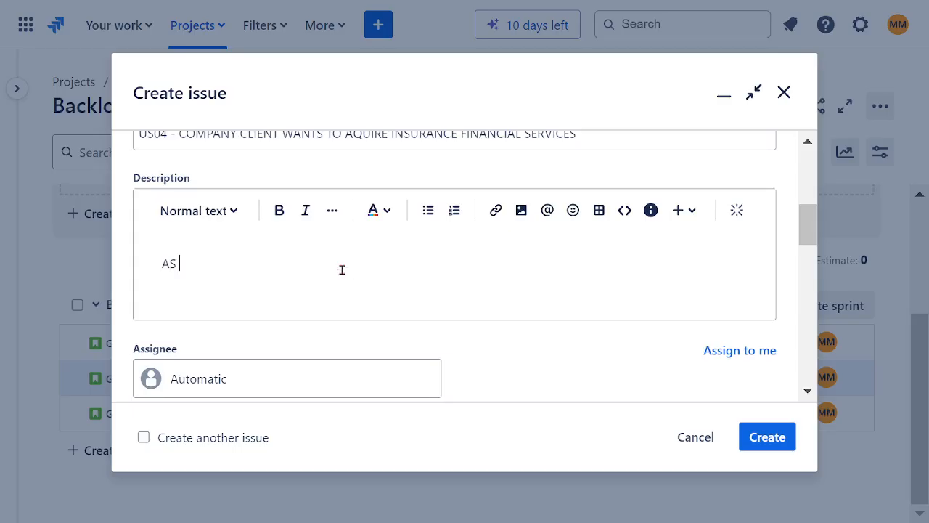
pyautogui.write(' A CUSTOMER')
pyautogui.press('Return')
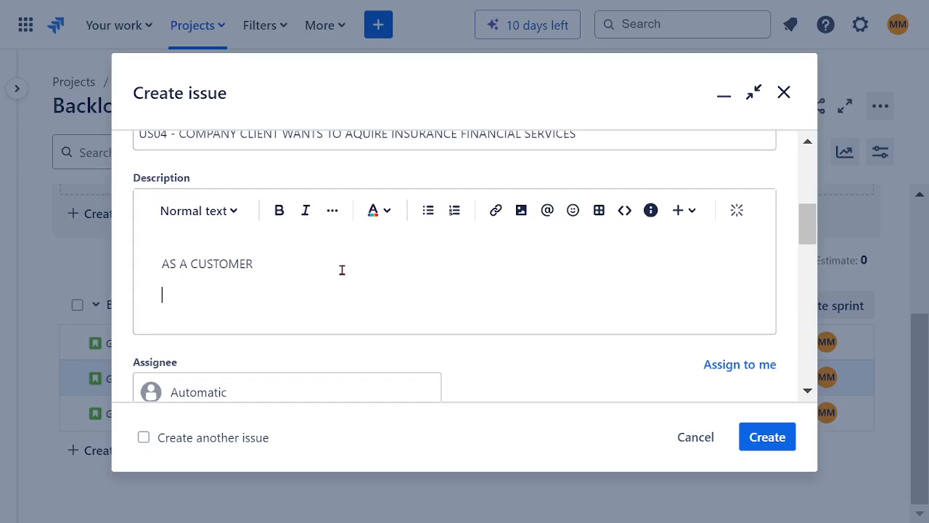
pyautogui.write('I WANT TO BE A')
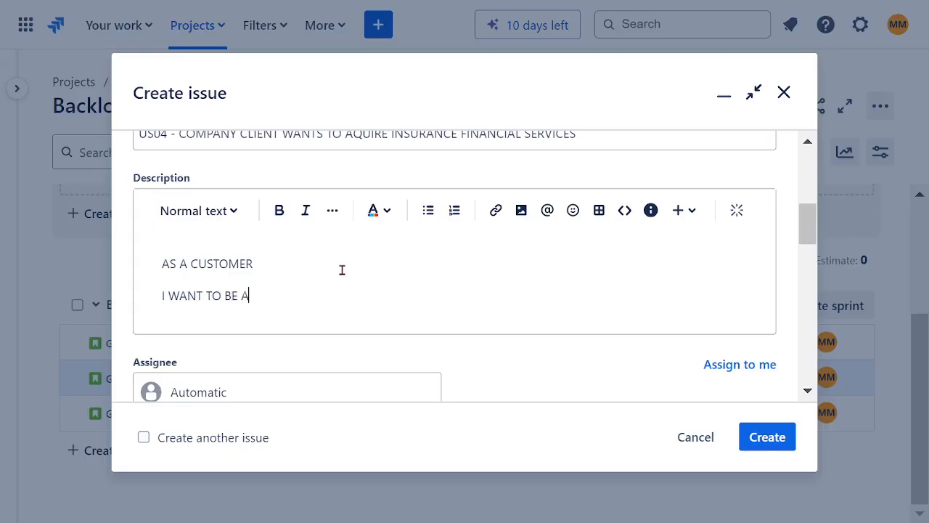
pyautogui.write('BLE TO')
pyautogui.hotkey('ctrl', 'v')
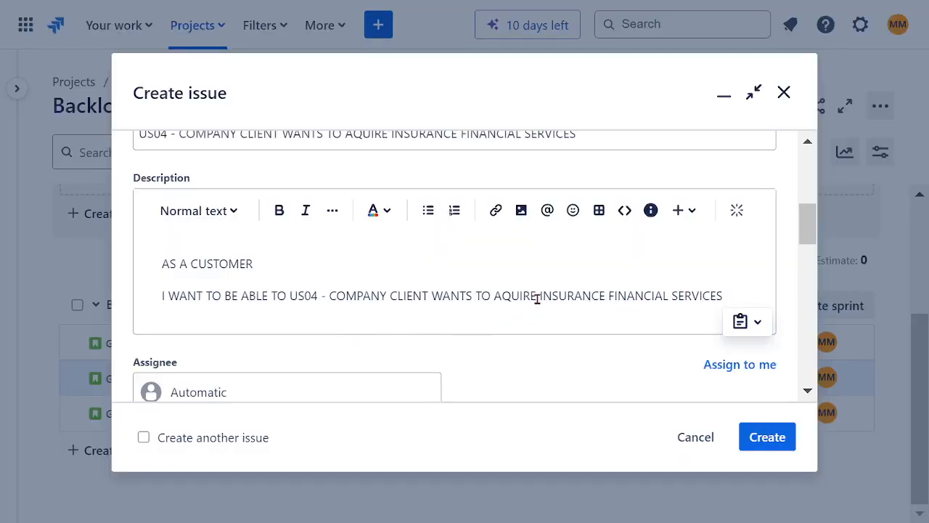
# - Trim the second description line to read "I WANT TO BE ABLETO AQUIRE INSURANCE FINANCIAL SERVICES"
pyautogui.click(475, 295)
pyautogui.doubleClick(477, 295)
pyautogui.moveTo(477, 297); pyautogui.dragTo(395, 299)
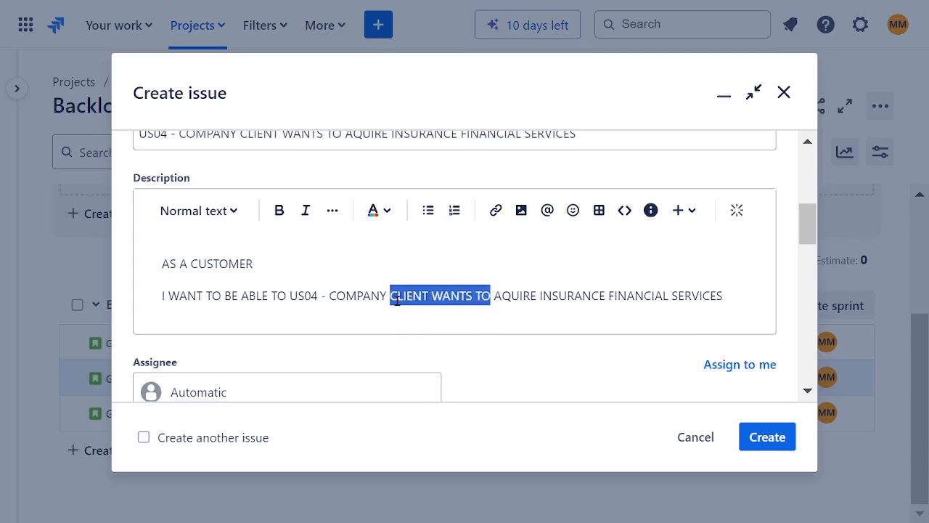
pyautogui.moveTo(267, 296); pyautogui.dragTo(477, 293)
pyautogui.press('BackSpace')
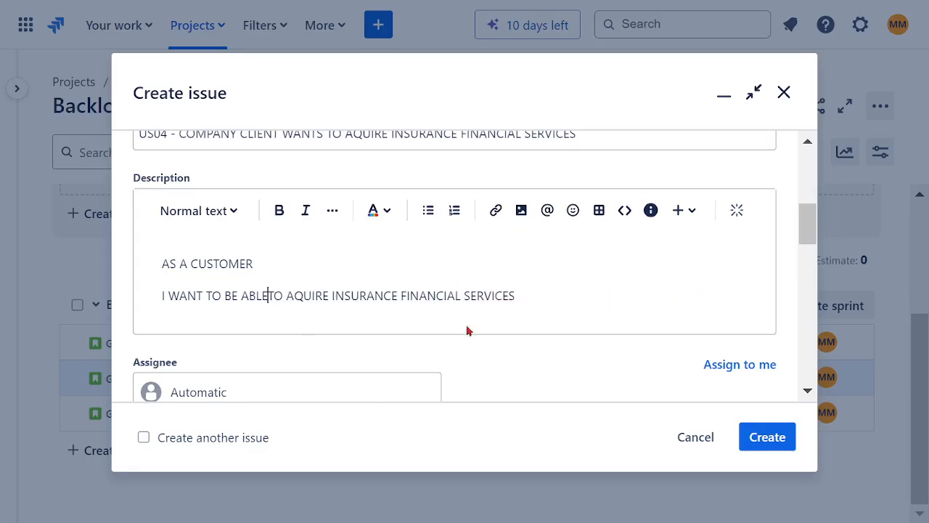
# - Add the third description line "SO THAT I AM ABLE TO OWN CHECKING ACCOUNT"
pyautogui.click(561, 293)
pyautogui.press('Return')
pyautogui.write('SO')
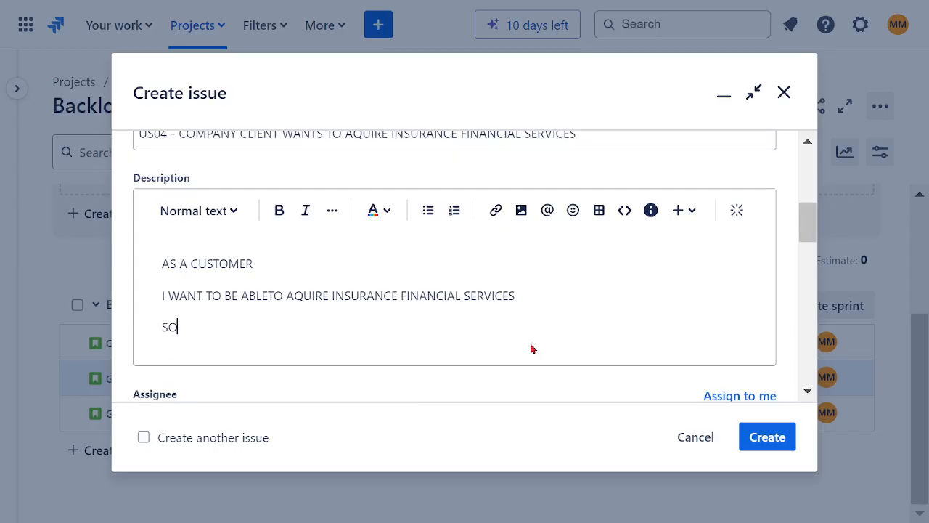
pyautogui.write(' THAT I AM ABLE T')
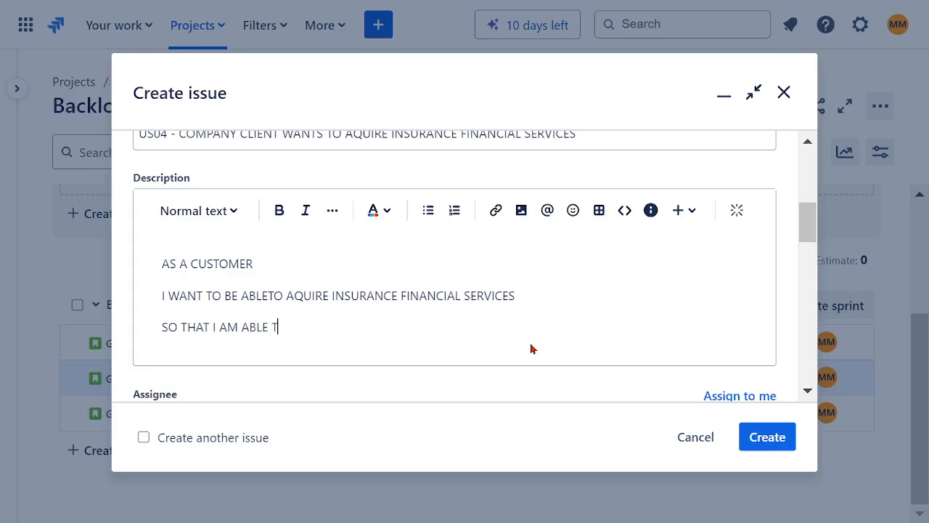
pyautogui.write('O OWN CHECKI')
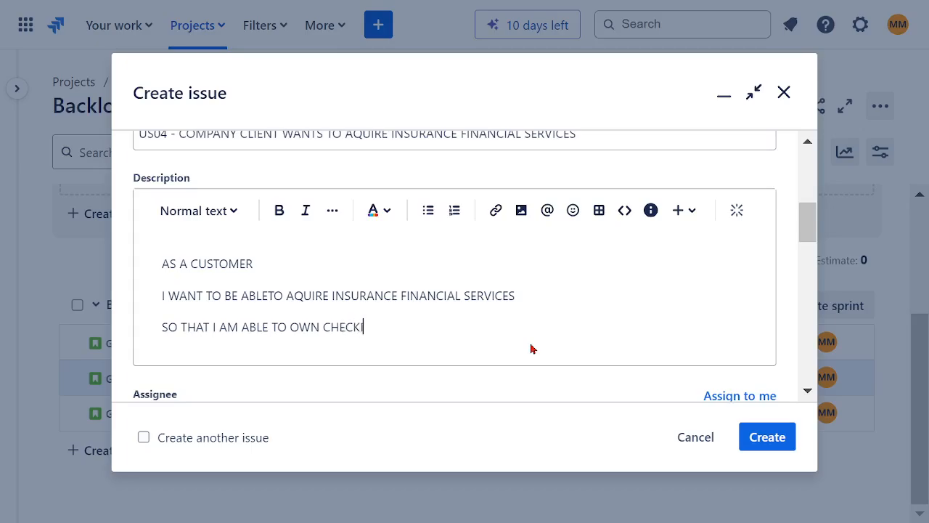
pyautogui.write('NG ACCOUNT')
pyautogui.press('Return')
# - Add the description lines "AND I AM ABLE TO OWN SAVINGS ACCOUNT" and "AND I AM ABLE TO OWN INVESTMENT ACCOUNT"
pyautogui.write('AND ')
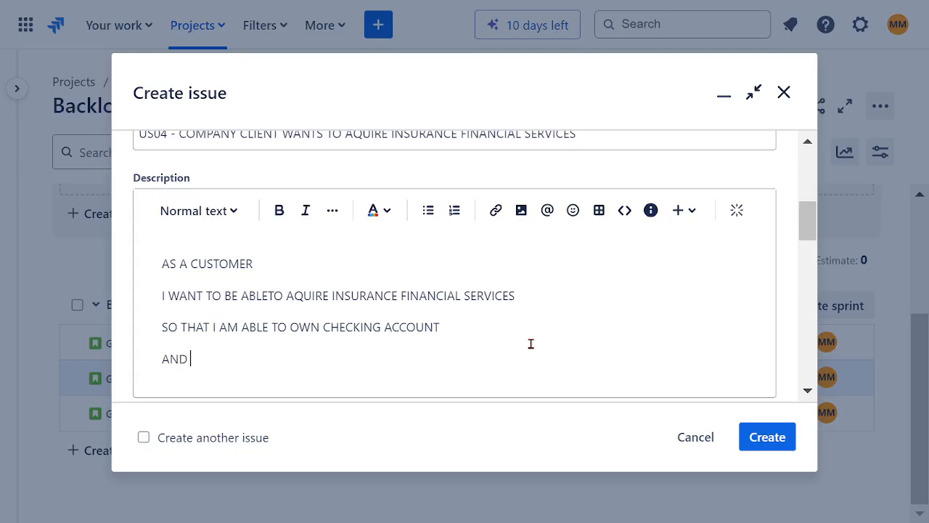
pyautogui.write('I AM ABLE TO OWN')
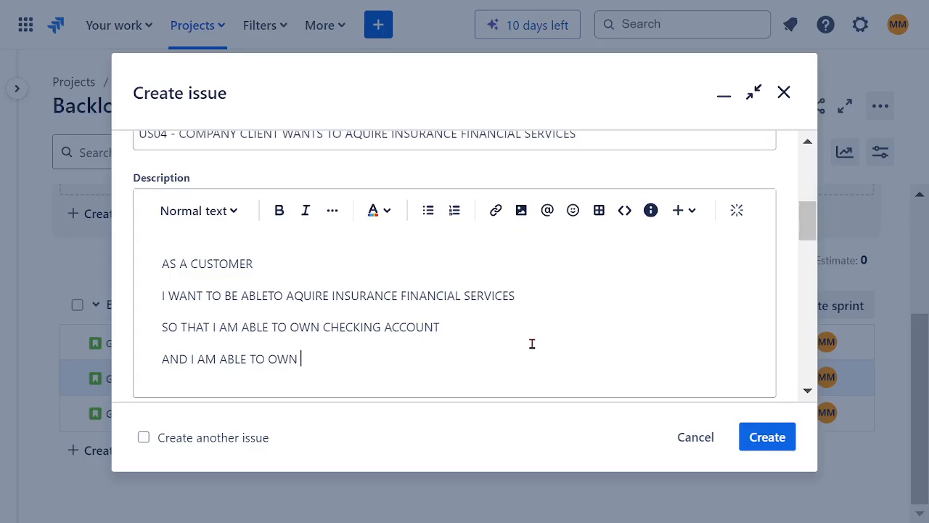
pyautogui.write(' SAVINGS ACCOU')
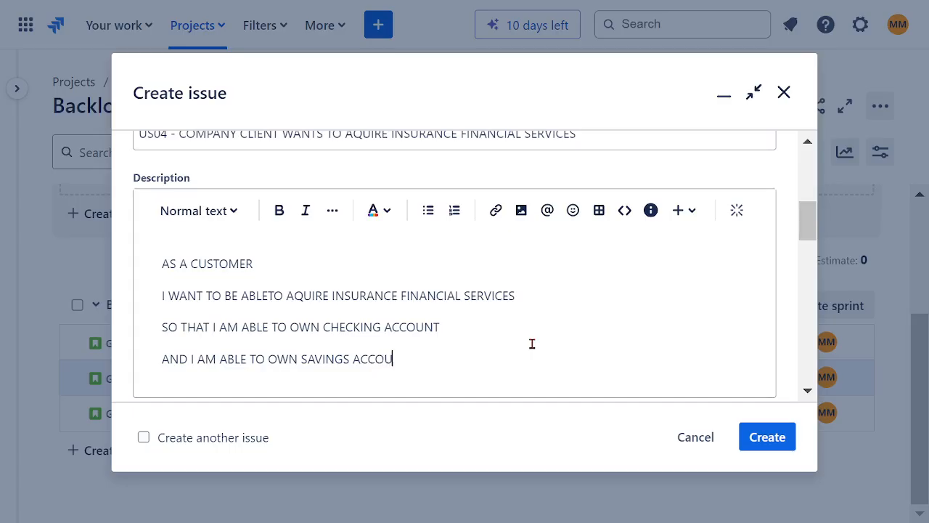
pyautogui.write('NT')
pyautogui.press('Return')
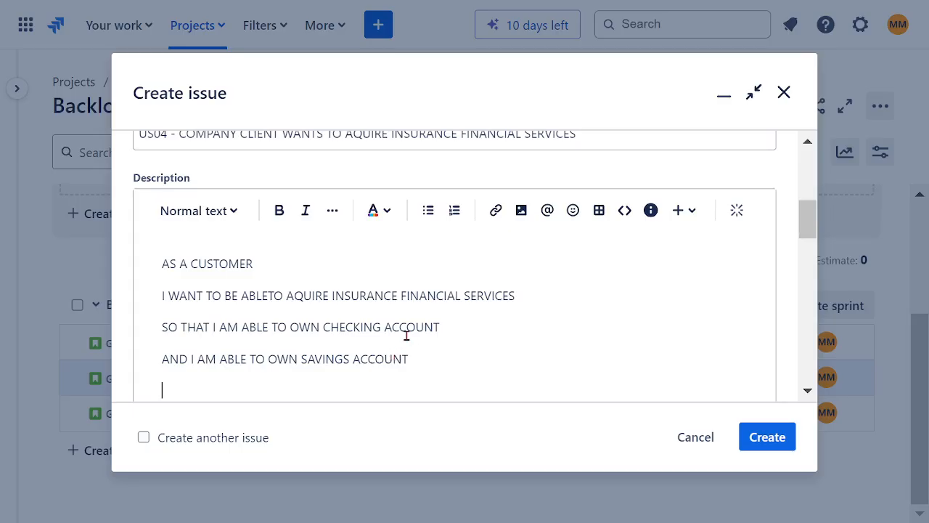
pyautogui.write('AND I AM ABLE TO OWN')
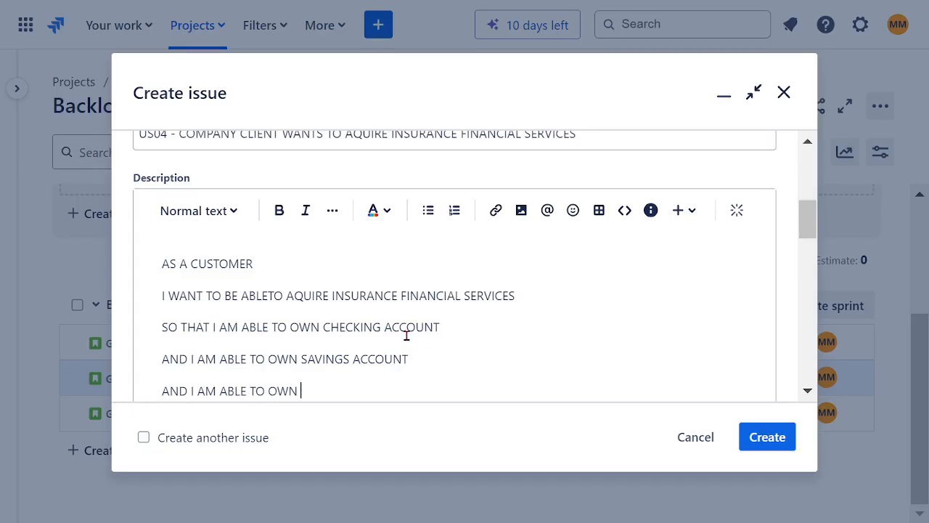
pyautogui.write(' INVESTMENT ACC')
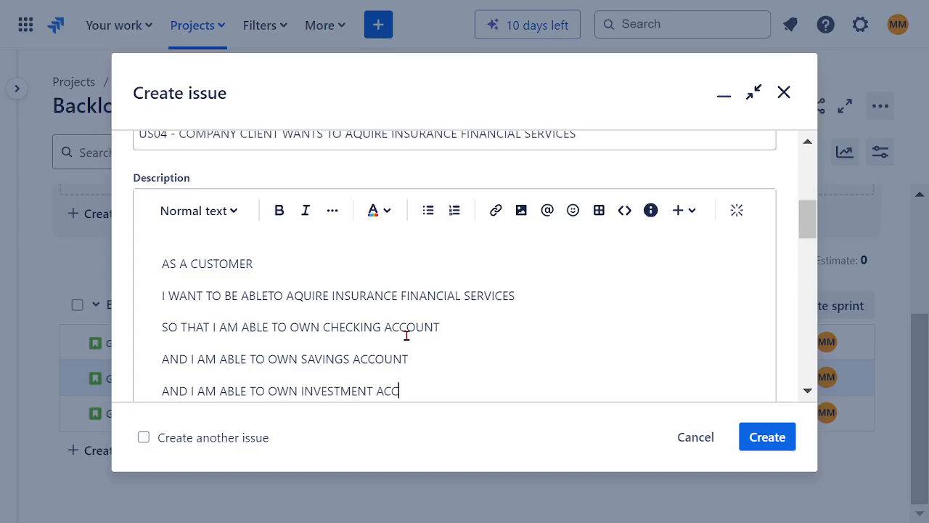
pyautogui.write('OUNT')
# - Format all the description lines in bold dark red and correct "ABLETO" to "ABLE TO" in the second line
pyautogui.moveTo(460, 392); pyautogui.dragTo(152, 266)
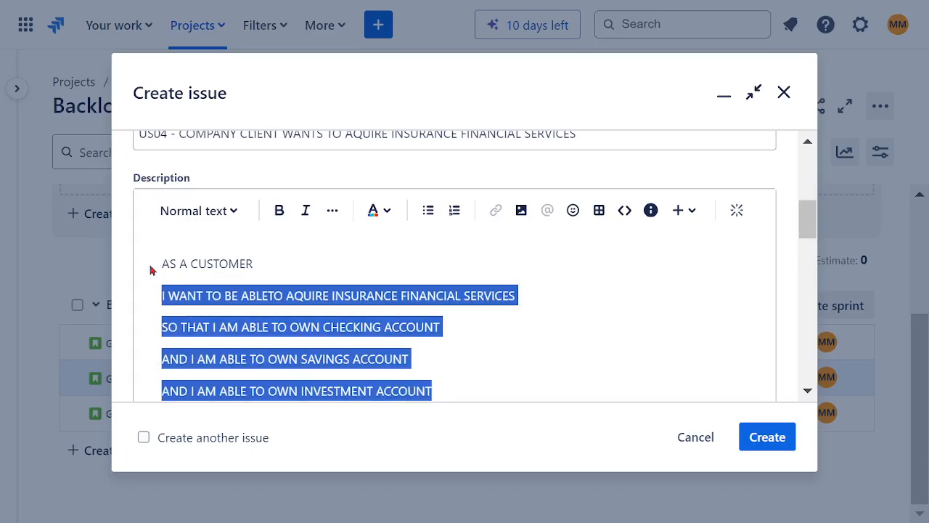
pyautogui.click(278, 210)
pyautogui.click(386, 211)
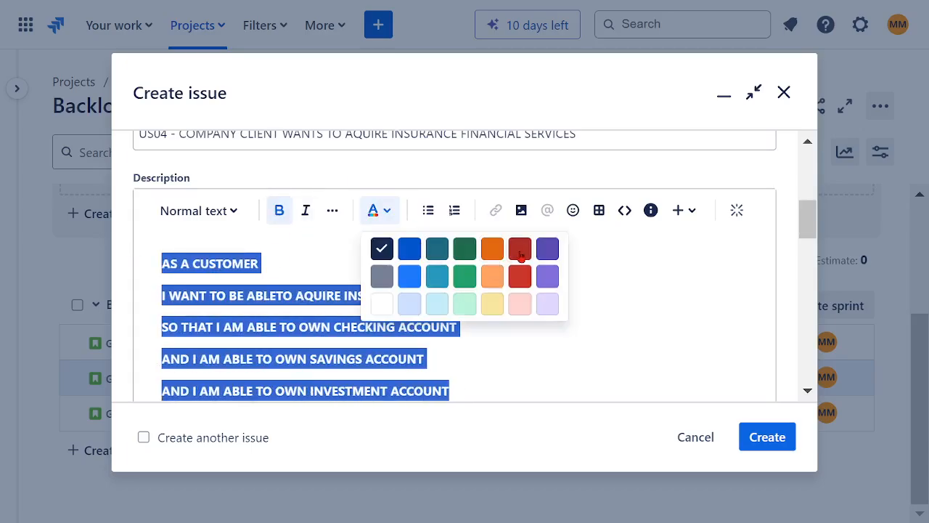
pyautogui.click(519, 252)
pyautogui.click(557, 318)
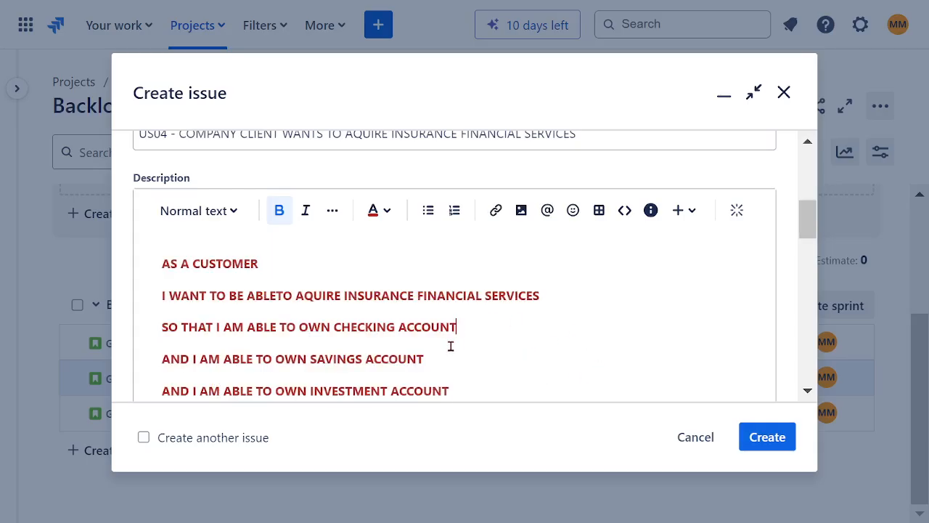
pyautogui.click(278, 295)
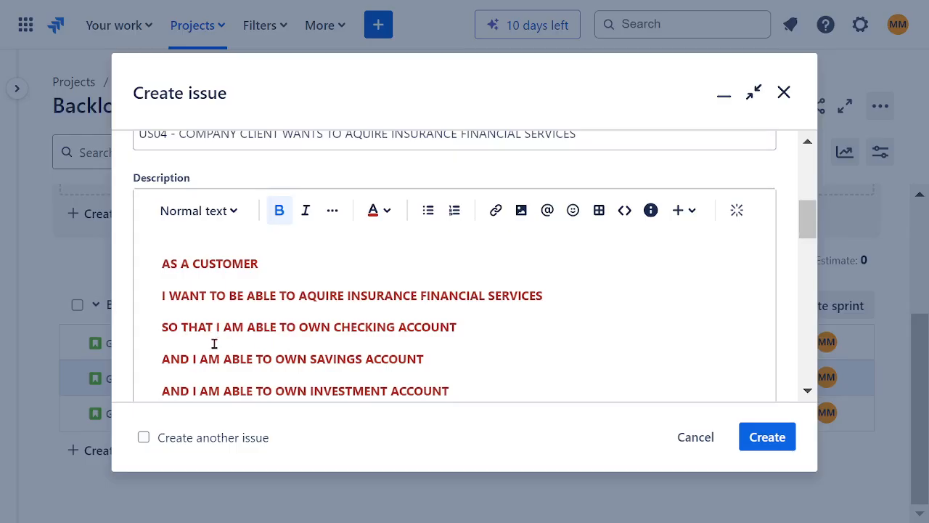
pyautogui.moveTo(214, 328); pyautogui.dragTo(456, 328)
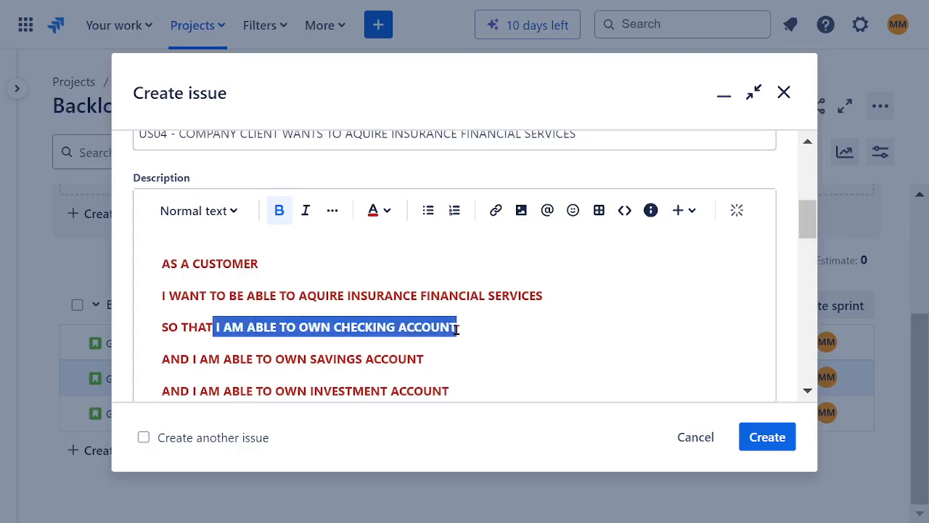
pyautogui.moveTo(193, 360); pyautogui.dragTo(445, 365)
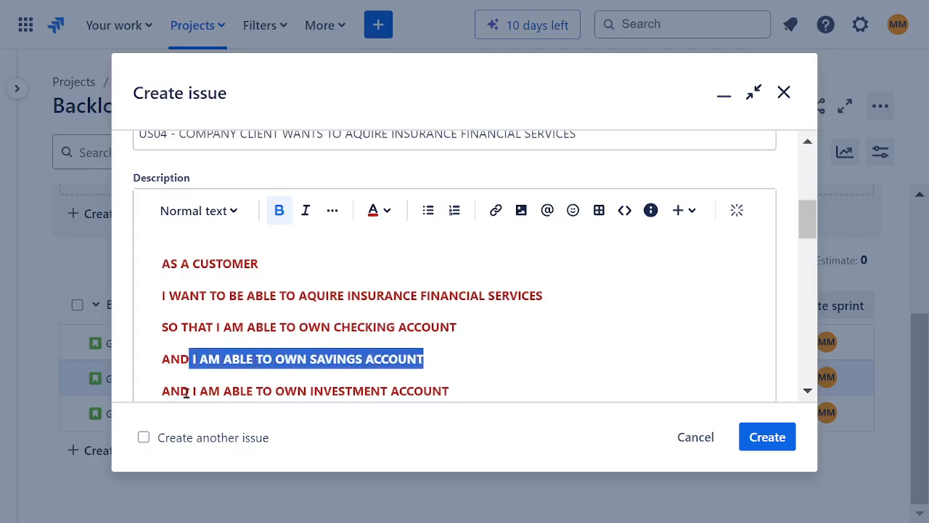
pyautogui.moveTo(189, 392); pyautogui.dragTo(381, 279)
# - Assign the US04 story to yourself and set its parent to the GCFL-4 EP04 epic
pyautogui.scroll(-3, 485, 280)
pyautogui.click(214, 169)
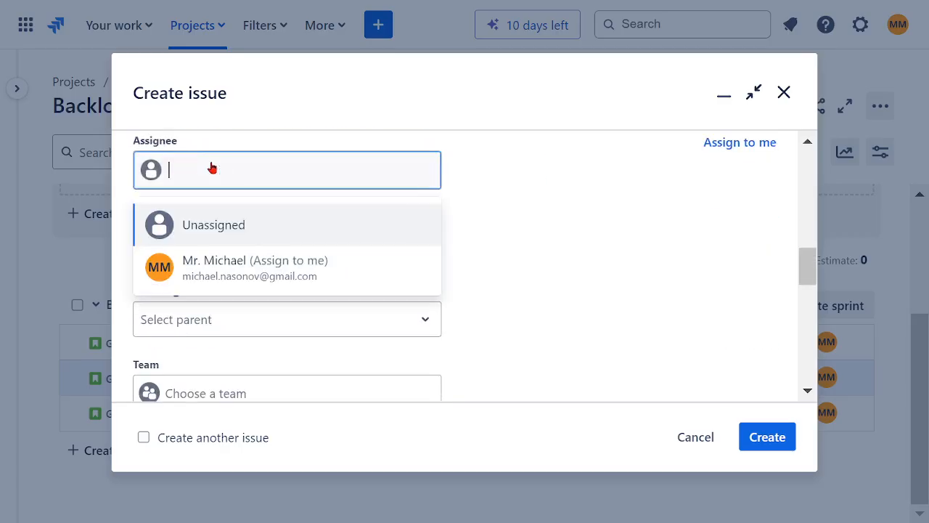
pyautogui.click(251, 269)
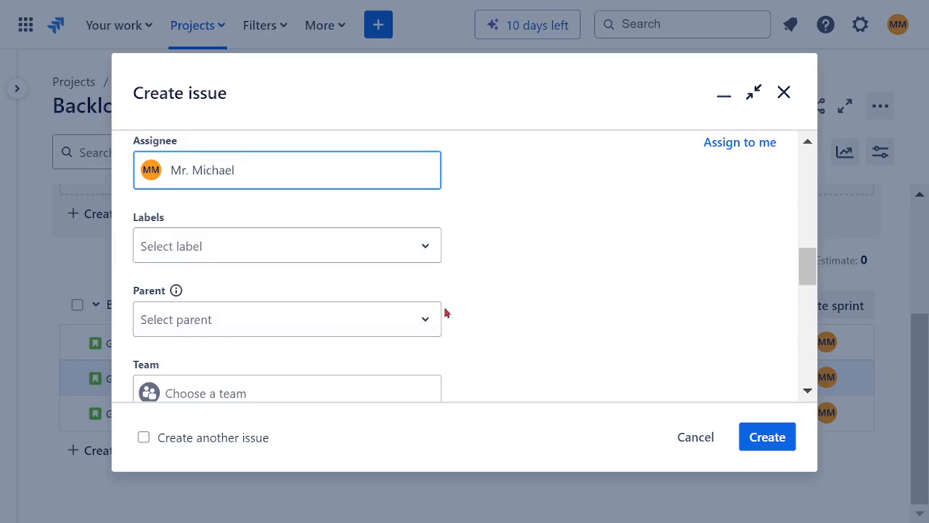
pyautogui.click(287, 317)
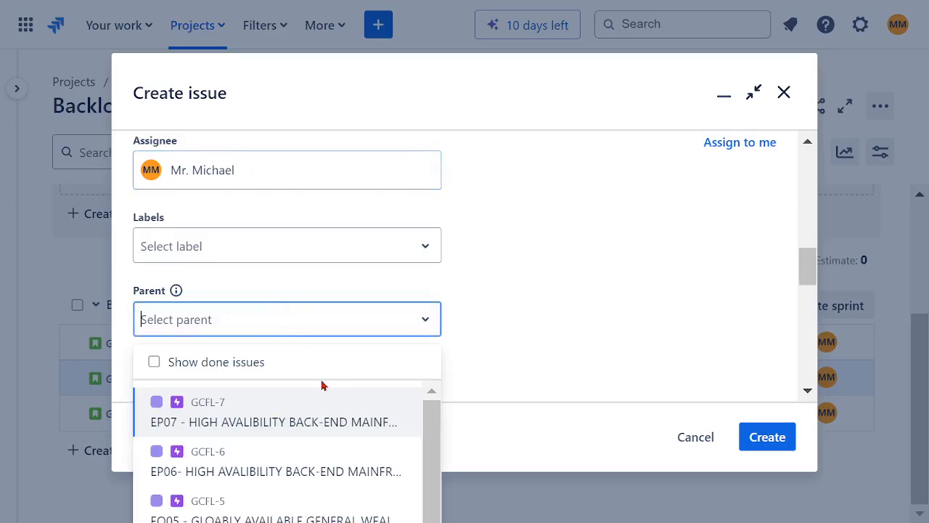
pyautogui.scroll(-3, 468, 348)
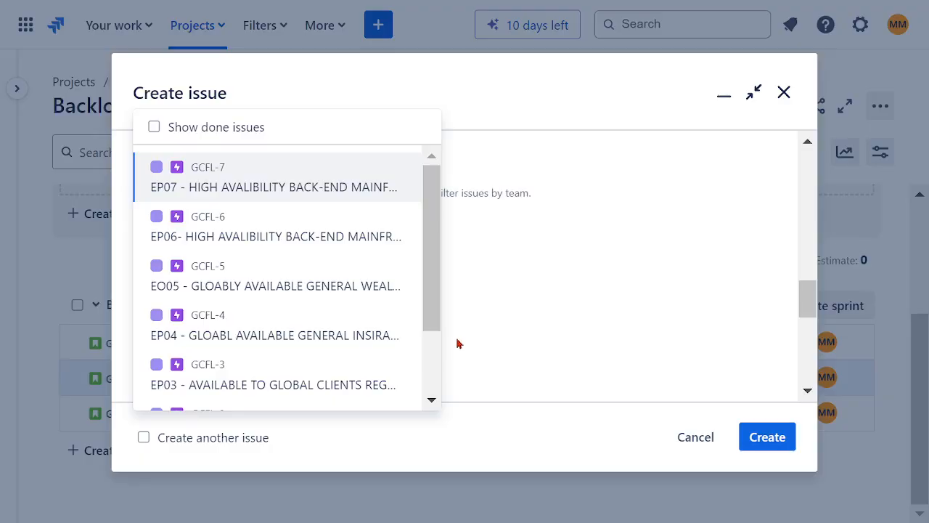
pyautogui.moveTo(432, 313); pyautogui.dragTo(429, 380)
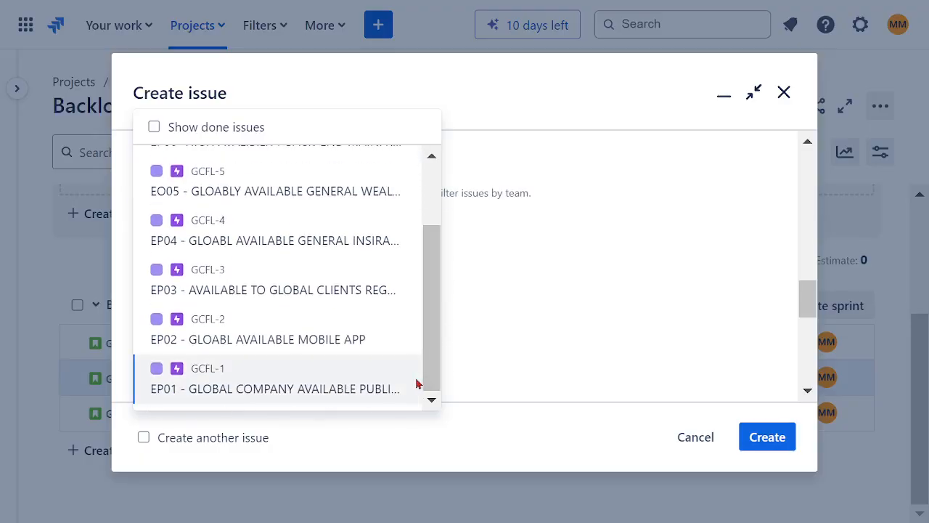
pyautogui.click(213, 240)
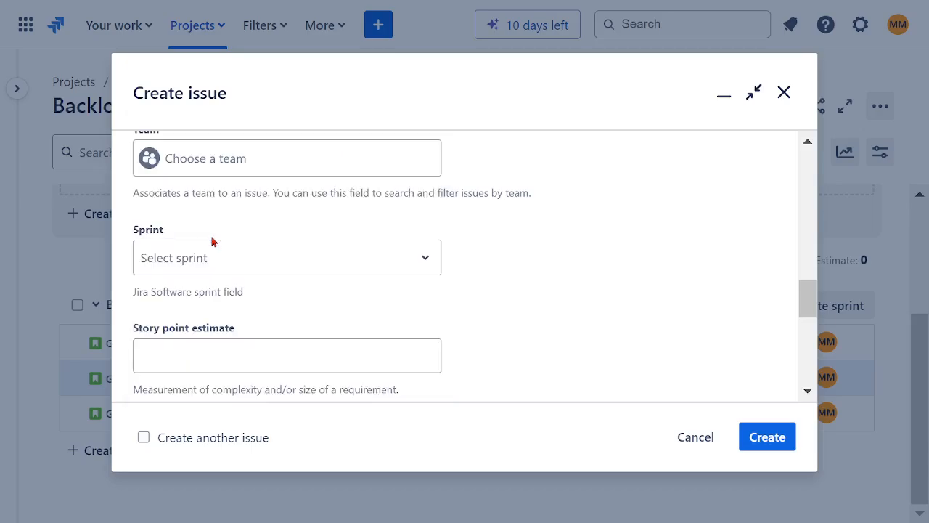
# - Set the US04 story point estimate to 21
pyautogui.click(247, 358)
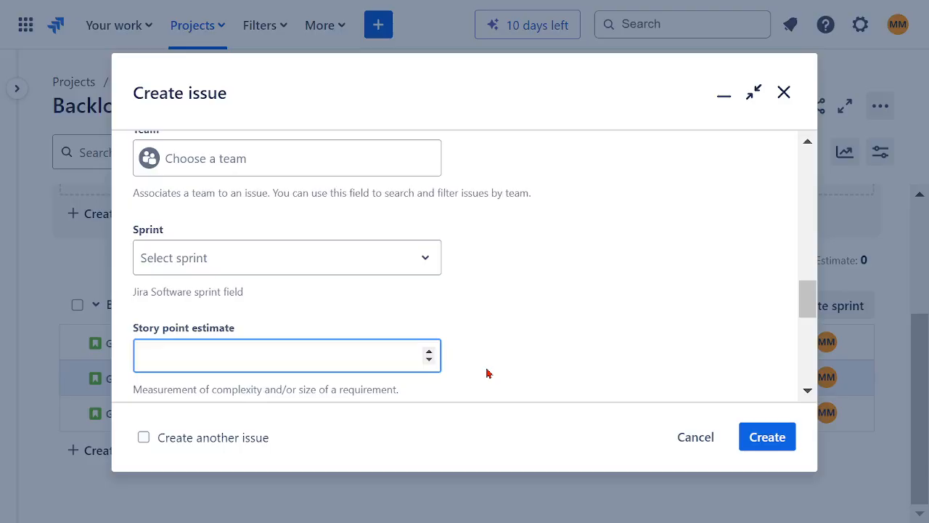
pyautogui.write('21')
pyautogui.scroll(-2, 541, 309)
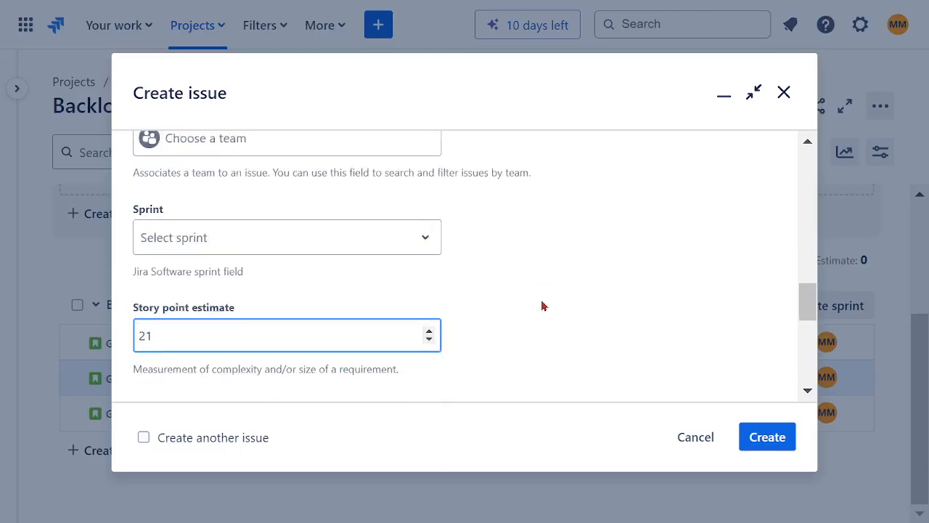
pyautogui.scroll(-3, 504, 306)
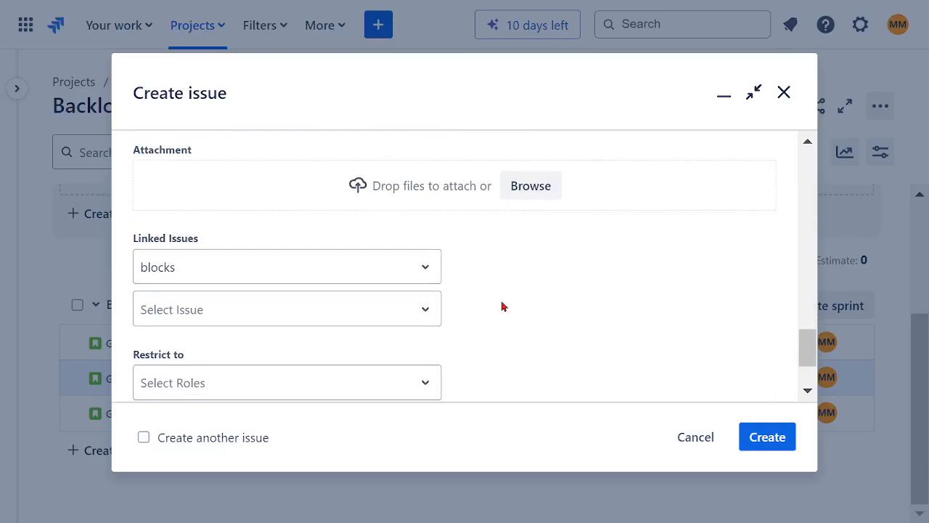
# - Set the team to SOFTWARE ASSURANCE TEAM, create the US04 story and dismiss the notification
pyautogui.scroll(2, 503, 307)
pyautogui.scroll(3, 504, 304)
pyautogui.scroll(2, 505, 299)
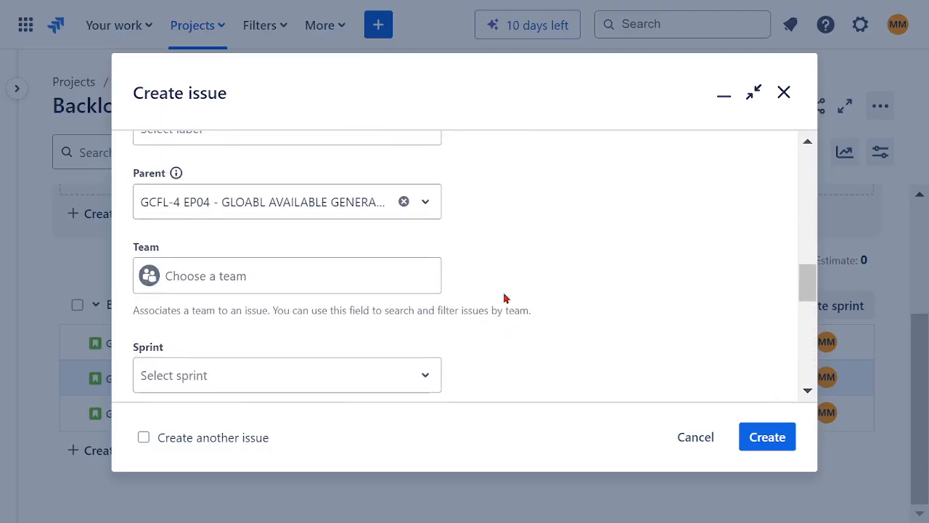
pyautogui.click(280, 288)
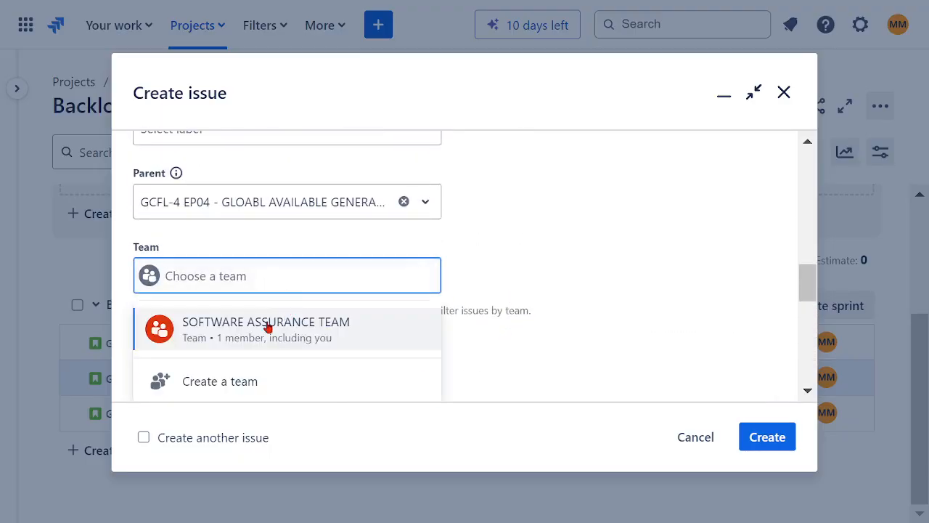
pyautogui.click(265, 324)
pyautogui.scroll(-6, 562, 272)
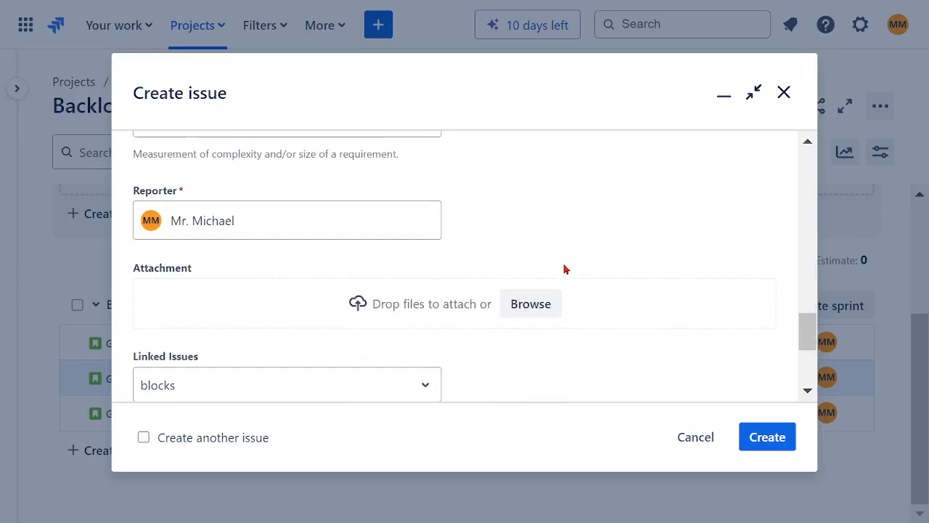
pyautogui.click(766, 439)
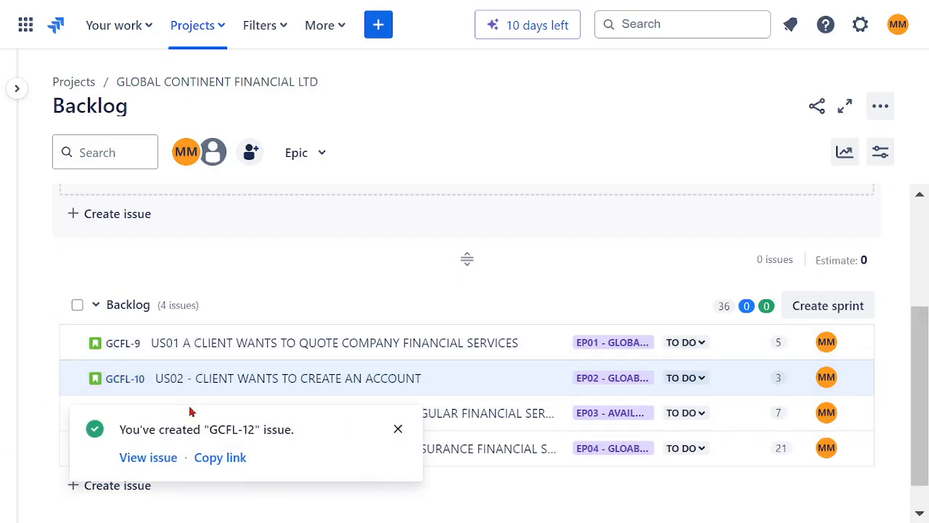
pyautogui.click(400, 432)
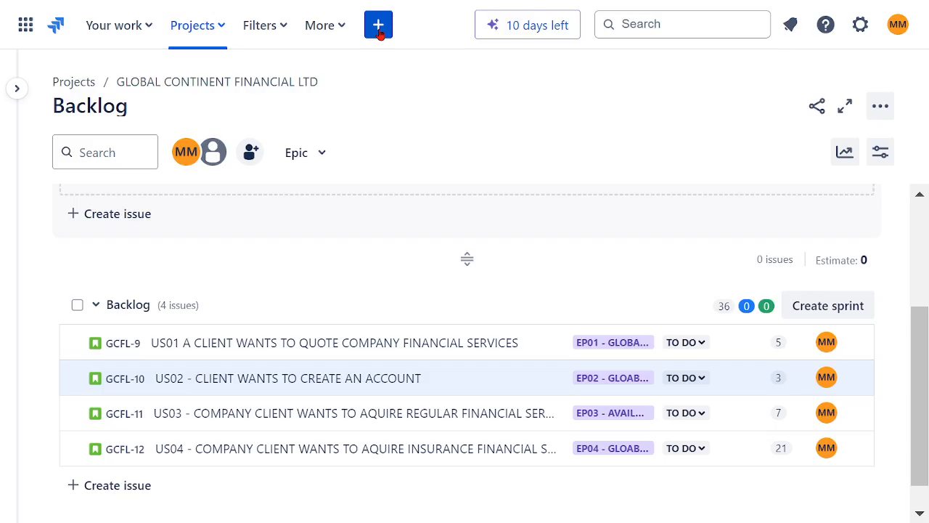
# - Start a new story with the summary "US05 - COMPANY CLIENT WANTS TO AQUIRE INSURANCE FINANCIAL SERVICES"
pyautogui.click(378, 31)
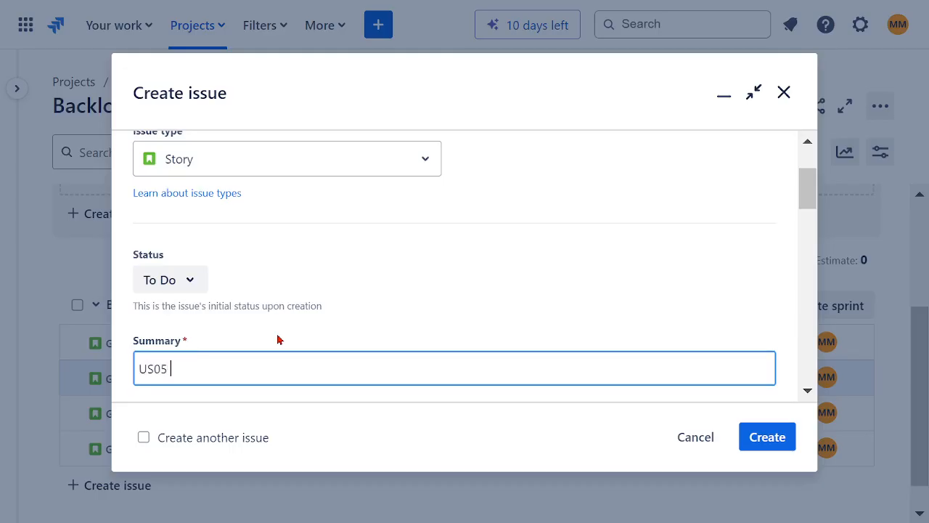
pyautogui.write('US05 -')
pyautogui.write('US04 - COMPANY CLIENT WANTS TO AQUIRE INSURANCE FINANCIAL SERVICES')
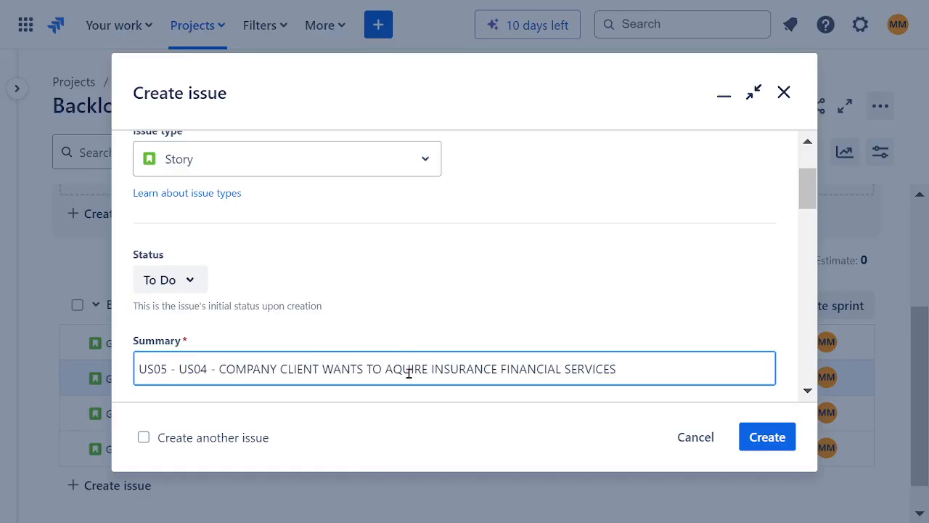
pyautogui.moveTo(222, 370); pyautogui.dragTo(180, 371)
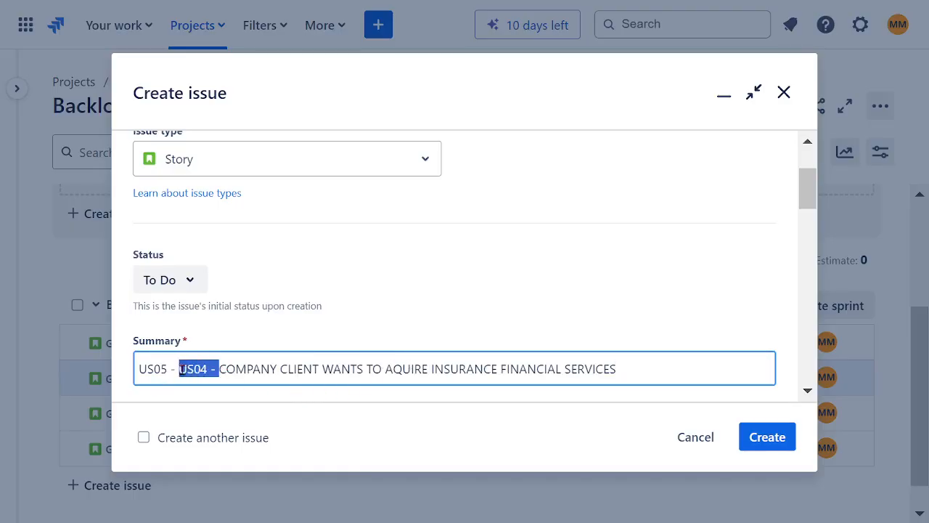
pyautogui.press('BackSpace')
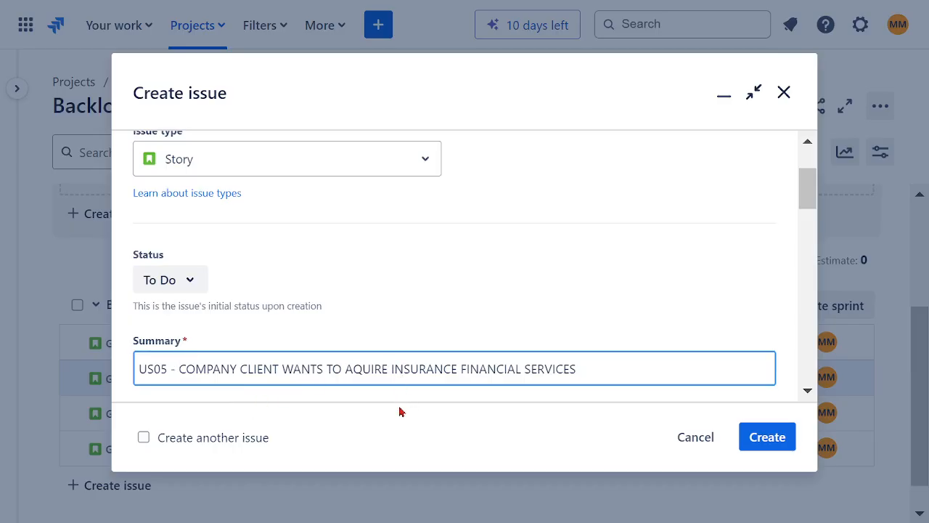
# - Replace INSURANCE with WEALTH in the US05 summary and select the text following "US05 -"
pyautogui.doubleClick(429, 371)
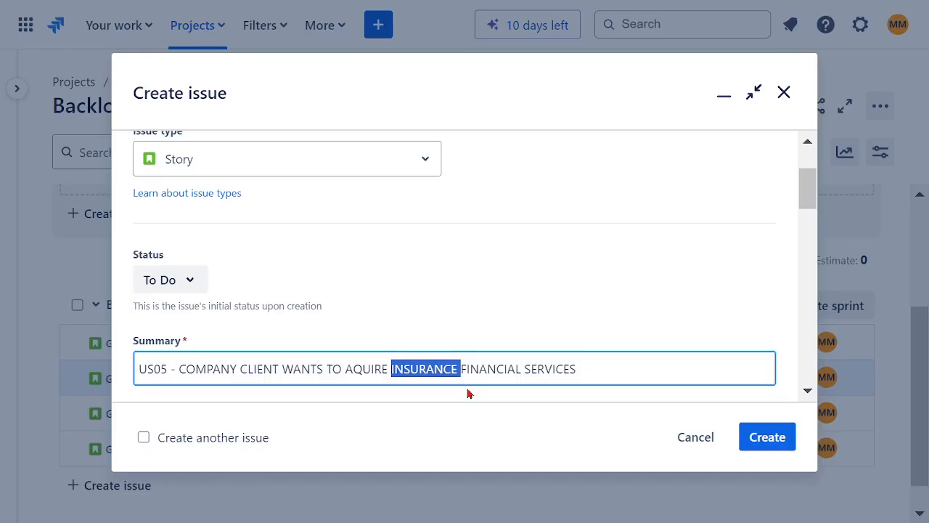
pyautogui.write('WEALTH')
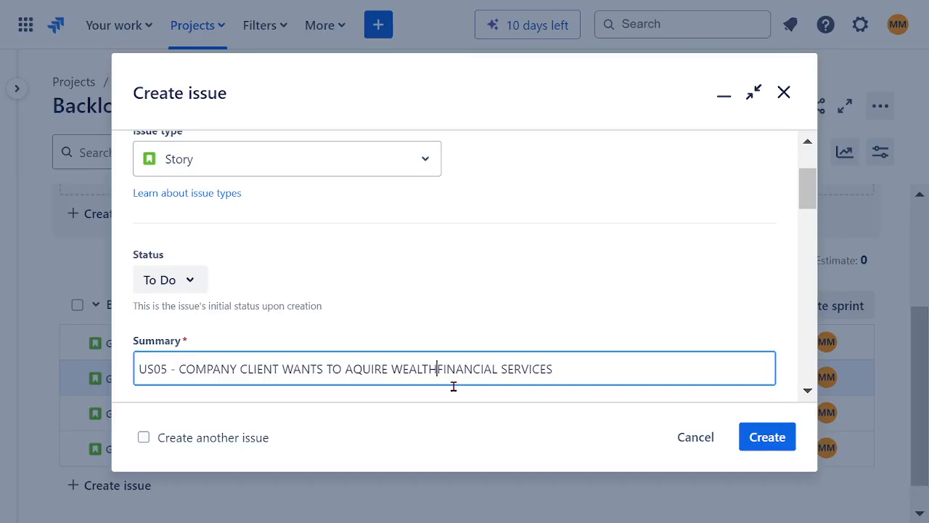
pyautogui.click(579, 371)
pyautogui.hotkey('ctrl', 'shift', 'Left')
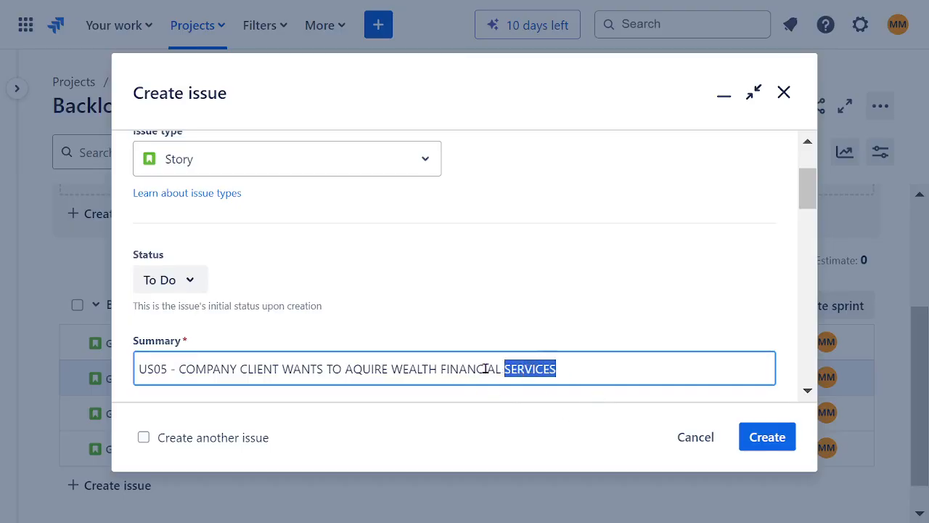
pyautogui.moveTo(485, 369); pyautogui.dragTo(176, 371)
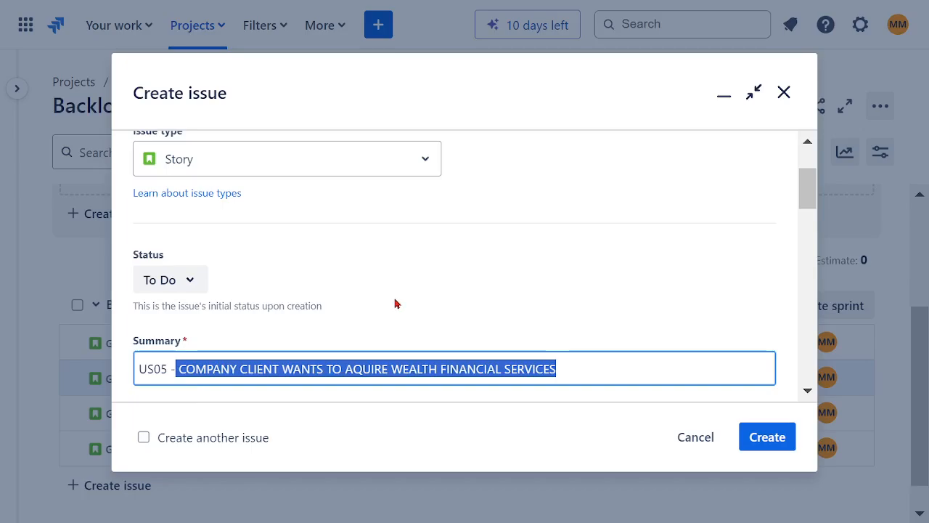
pyautogui.click(422, 305)
# - Assign the US05 story to yourself and set its parent to the GCFL-5 EO05 epic
pyautogui.scroll(-3, 429, 305)
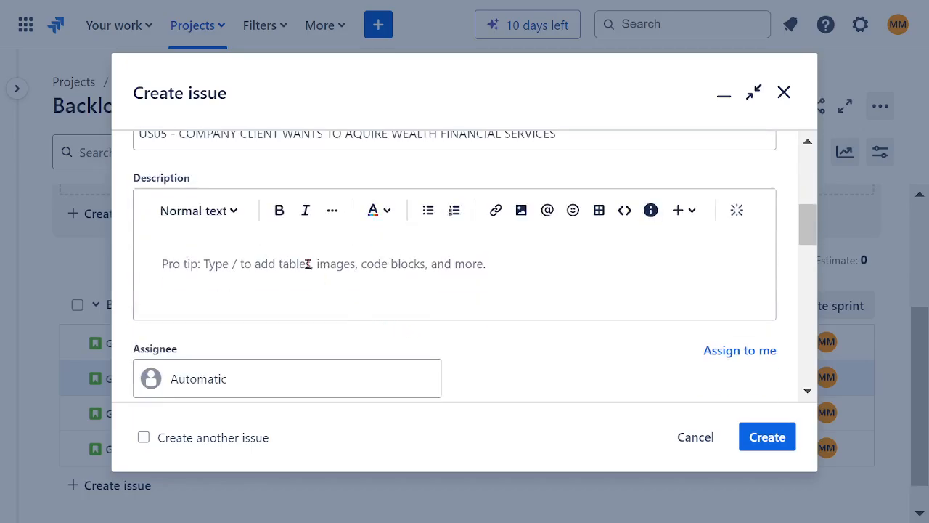
pyautogui.click(236, 382)
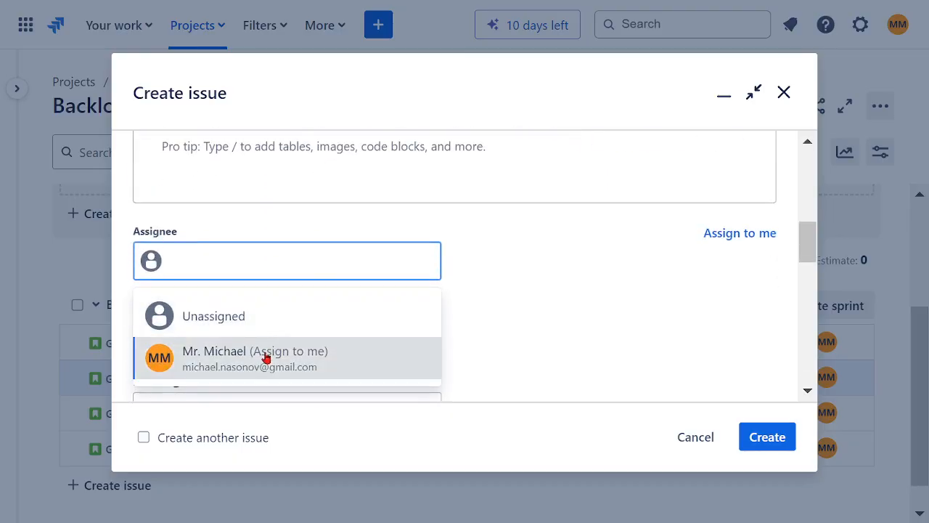
pyautogui.click(266, 356)
pyautogui.scroll(-2, 430, 309)
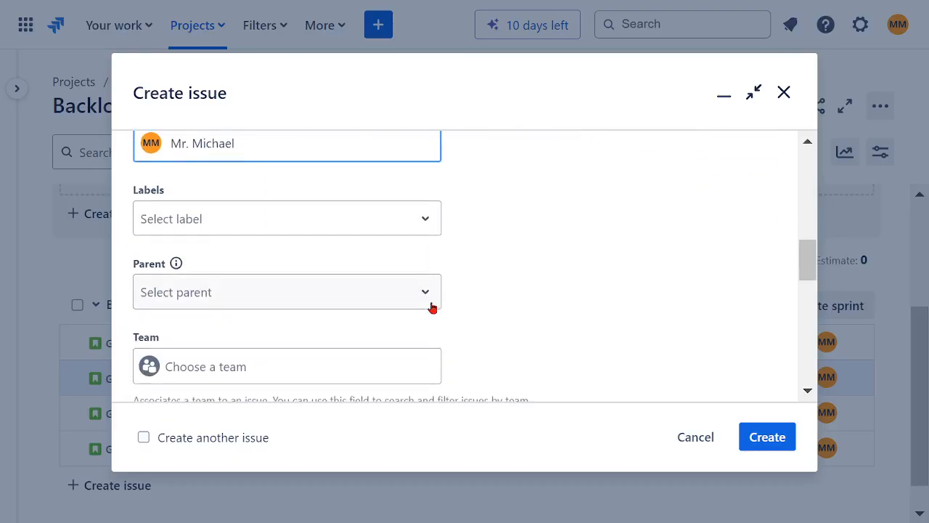
pyautogui.click(226, 305)
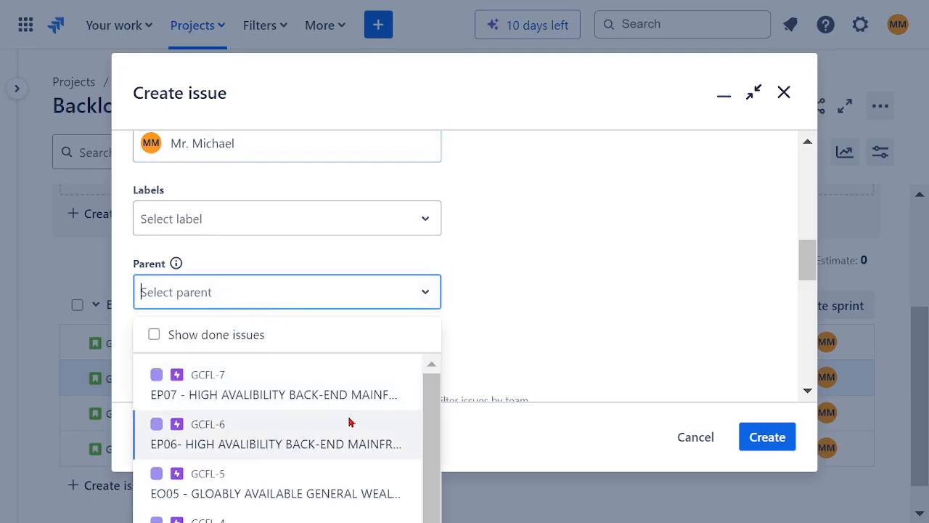
pyautogui.moveTo(429, 431); pyautogui.dragTo(432, 478)
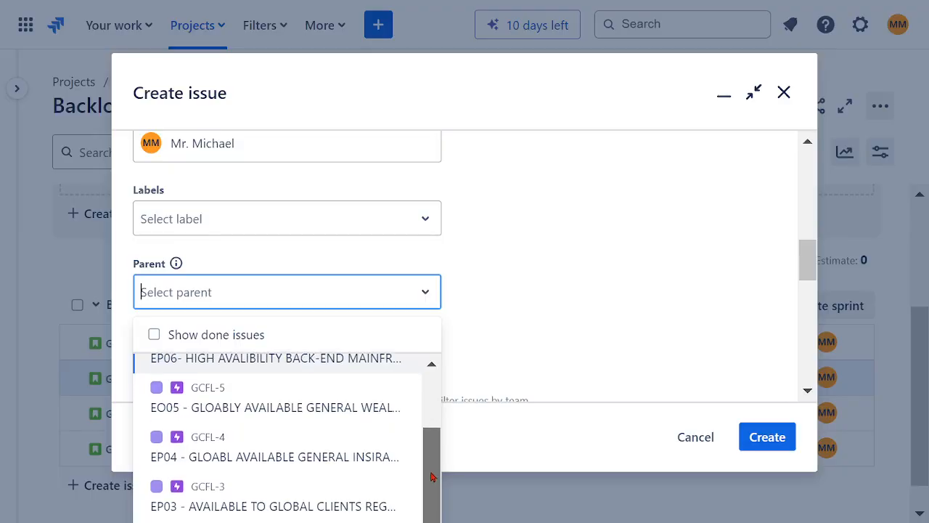
pyautogui.click(259, 412)
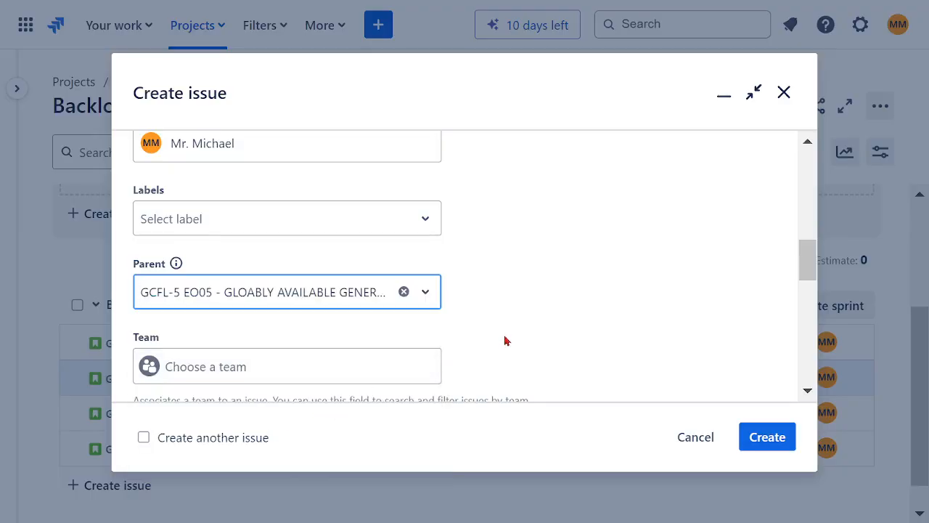
pyautogui.scroll(5, 509, 334)
pyautogui.scroll(-2, 511, 331)
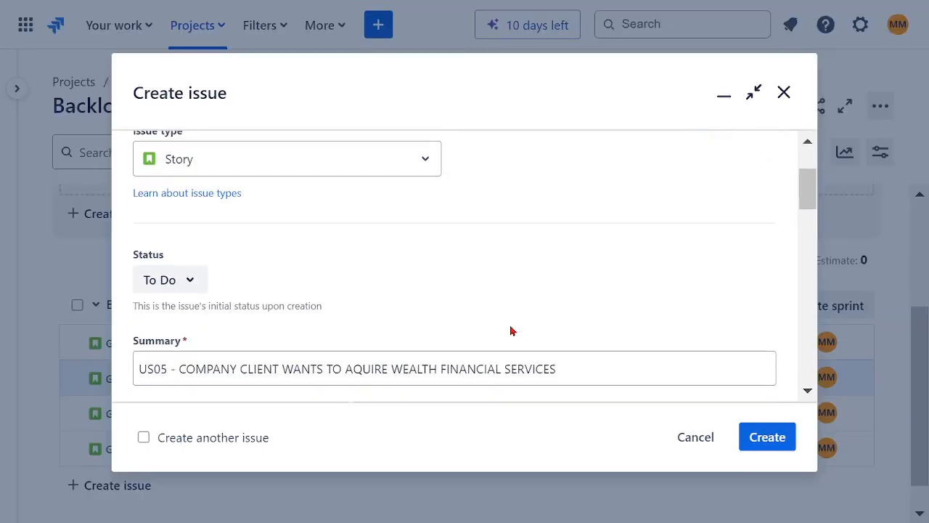
# - Set the US05 story's team to SOFTWARE ASSURANCE TEAM and its story point estimate to 21
pyautogui.scroll(-8, 510, 331)
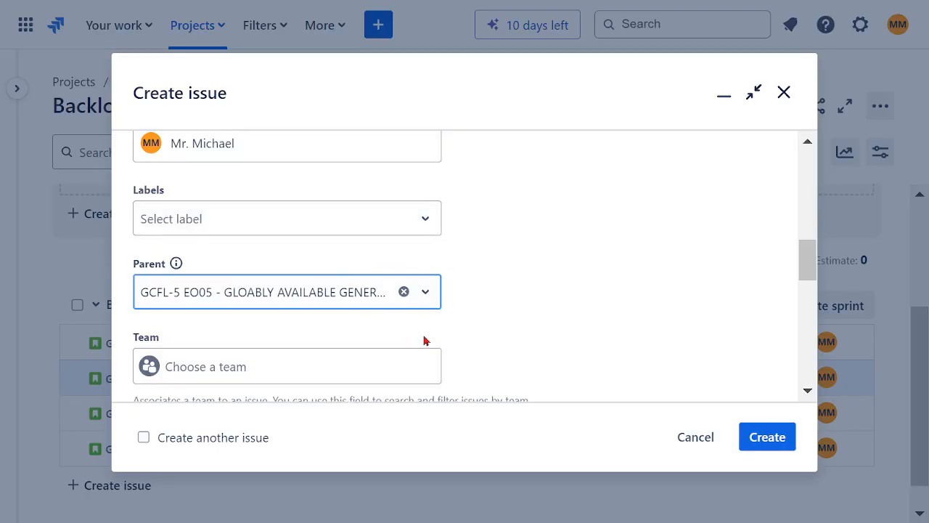
pyautogui.scroll(-2, 414, 337)
pyautogui.click(260, 252)
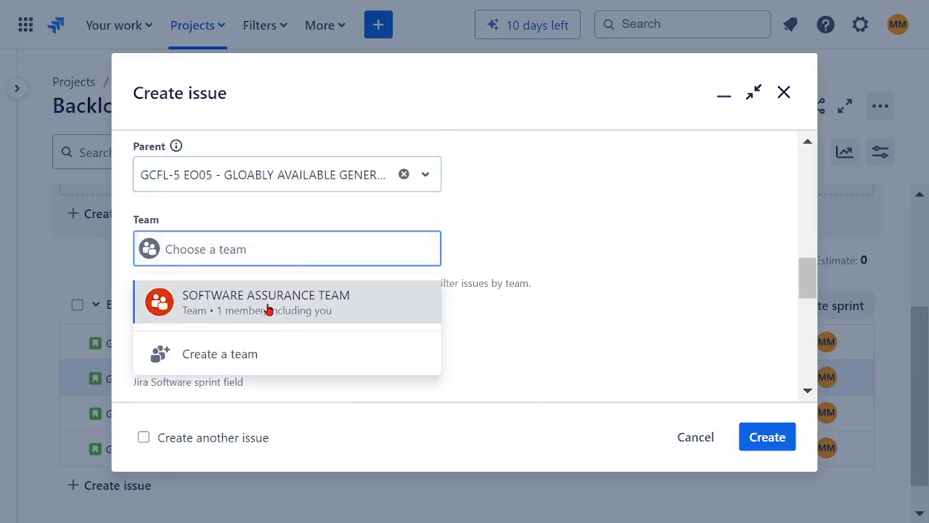
pyautogui.click(297, 319)
pyautogui.scroll(-2, 511, 285)
pyautogui.click(182, 326)
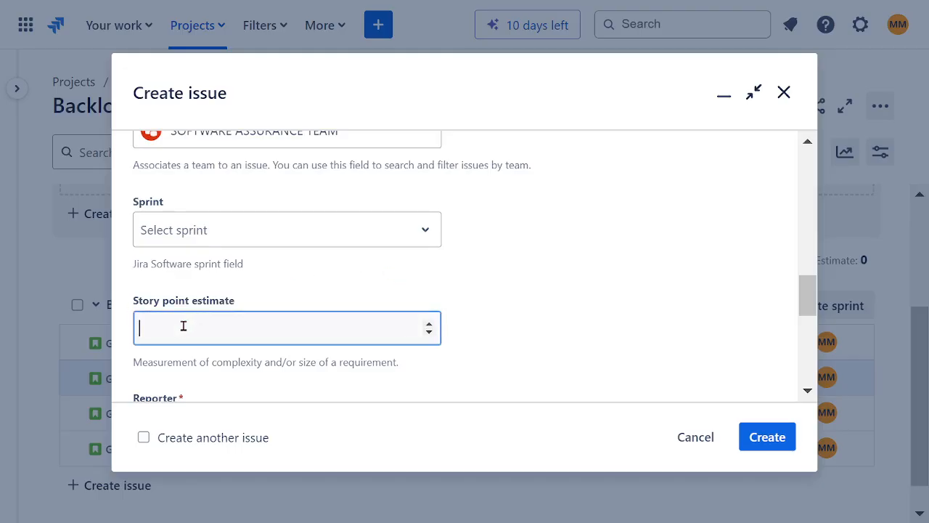
pyautogui.write('21')
# - Start the US05 description with the line "AS A CUSTOMER"
pyautogui.scroll(-4, 497, 331)
pyautogui.scroll(10, 444, 317)
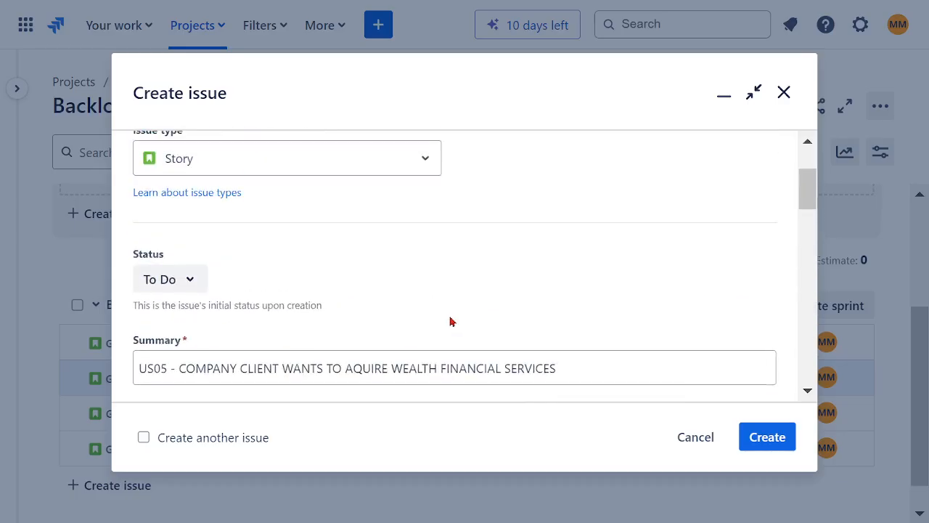
pyautogui.scroll(-4, 440, 315)
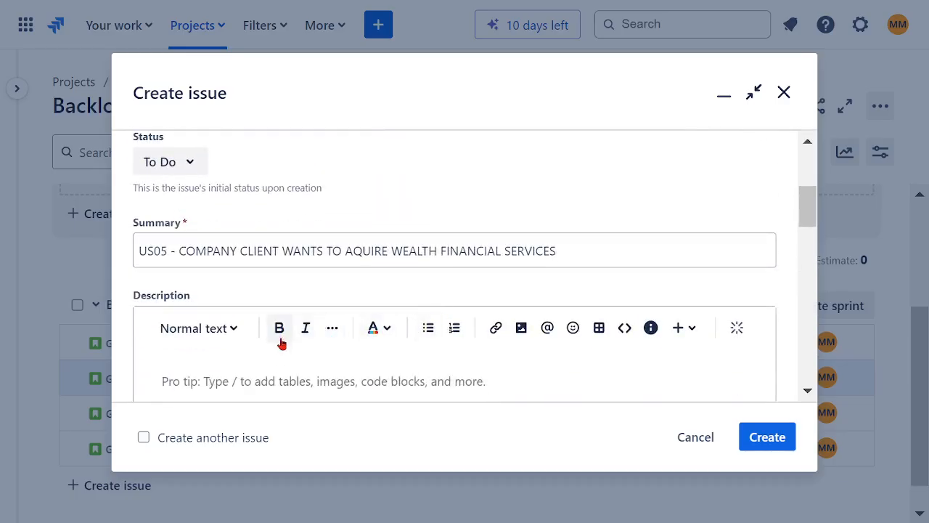
pyautogui.scroll(-2, 291, 339)
pyautogui.click(260, 273)
pyautogui.write('A')
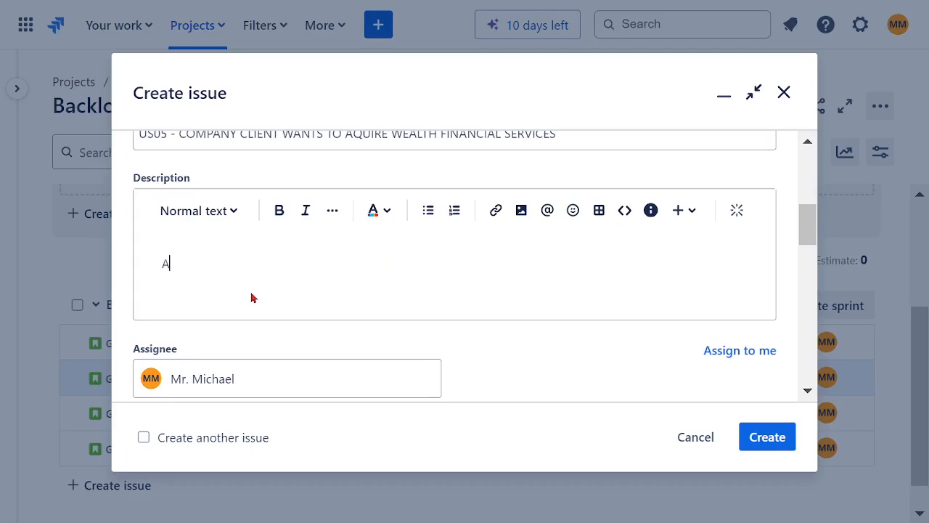
pyautogui.write('S A CUSTOMER I WA')
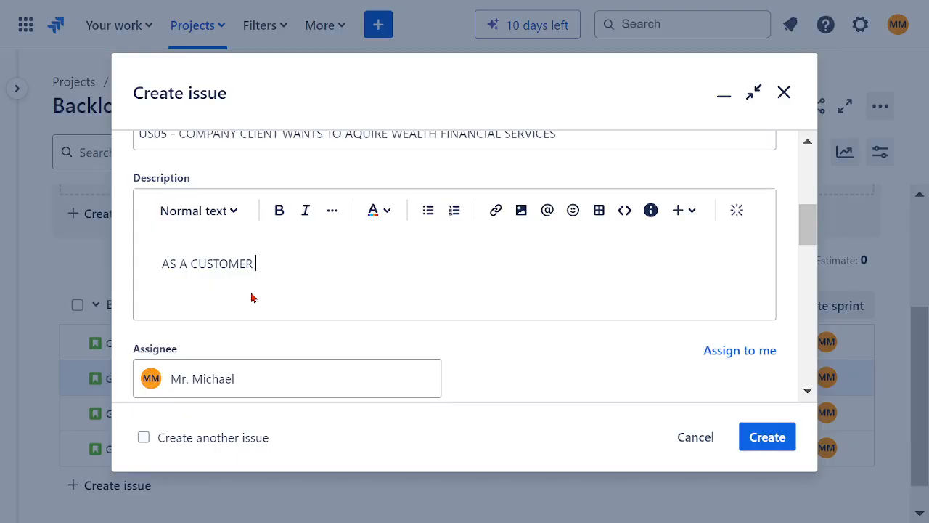
# - Add the description line "I WANT TO BE ABLE TO AQUIRE WEALTH FINANCIAL SERVICES", reusing the summary wording without "COMPANY CLIENT WANTS TO"
pyautogui.press('Return')
pyautogui.write('I WANT')
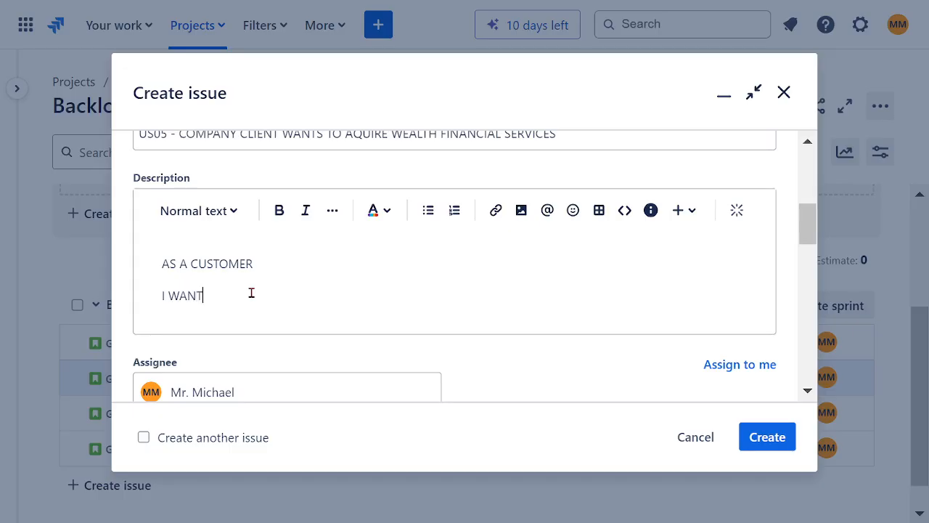
pyautogui.write(' TO BE ABLE TO')
pyautogui.write('COMPANY CLIENT WANTS TO AQUIRE WEALTH FINANCIAL SERVICES')
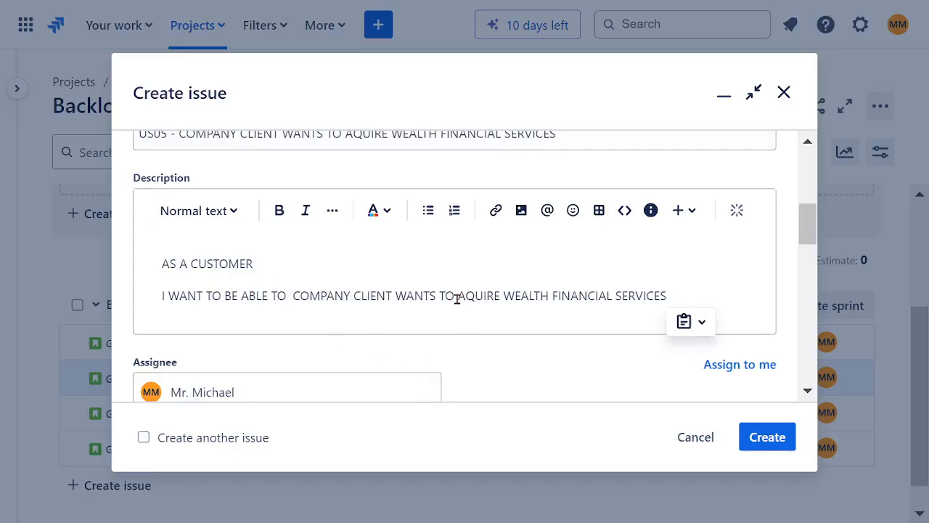
pyautogui.moveTo(459, 296); pyautogui.dragTo(291, 297)
pyautogui.press('BackSpace')
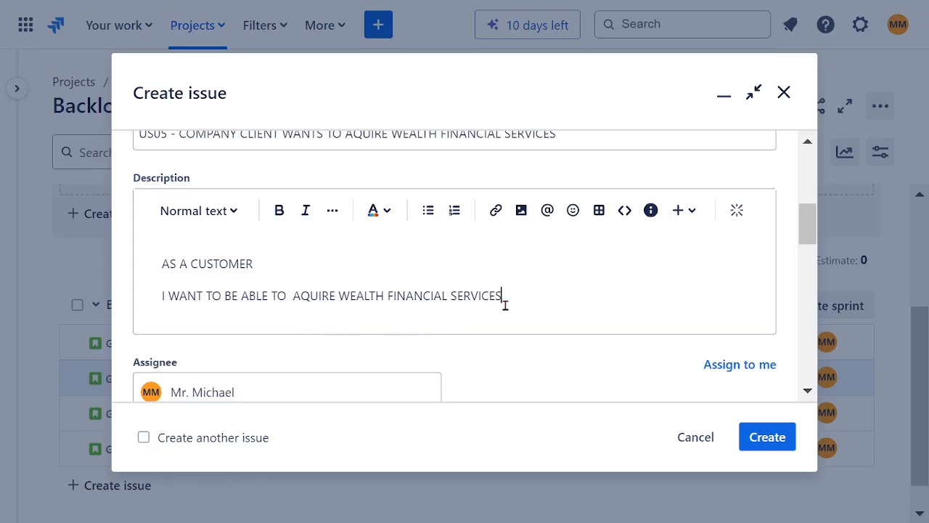
# - Add the description lines "SO THAT I CAN MANAGE WILL" and "AND INHERITANCE"
pyautogui.press('Return')
pyautogui.write('SO THAT I')
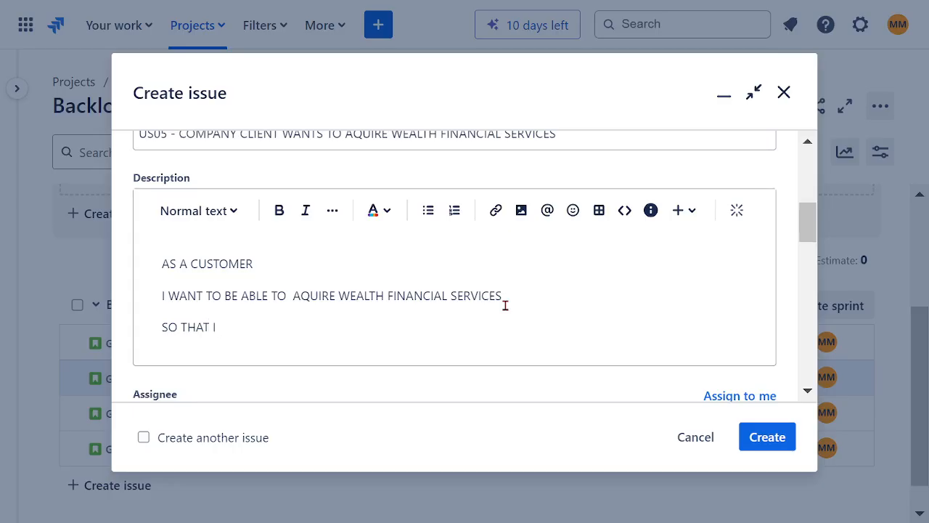
pyautogui.write(' CAN MANAGE W')
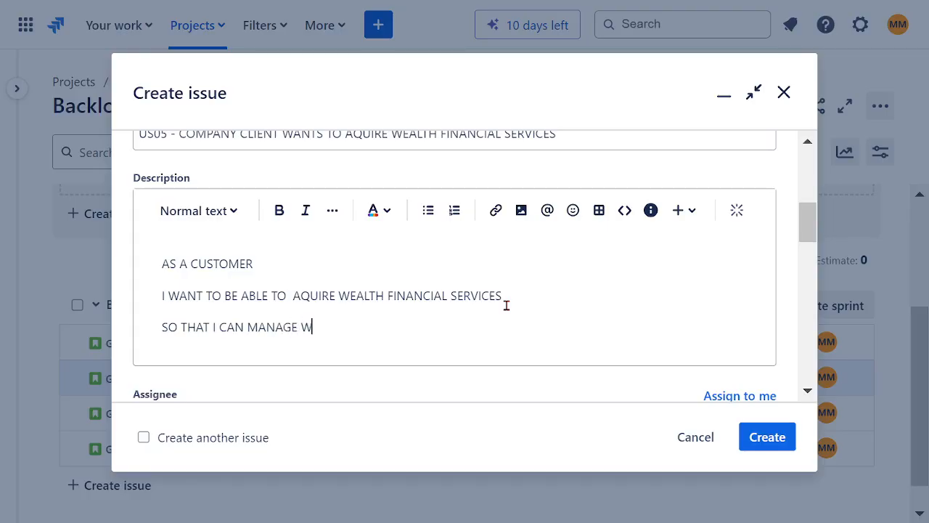
pyautogui.write('ILL')
pyautogui.press('Return')
pyautogui.write('A')
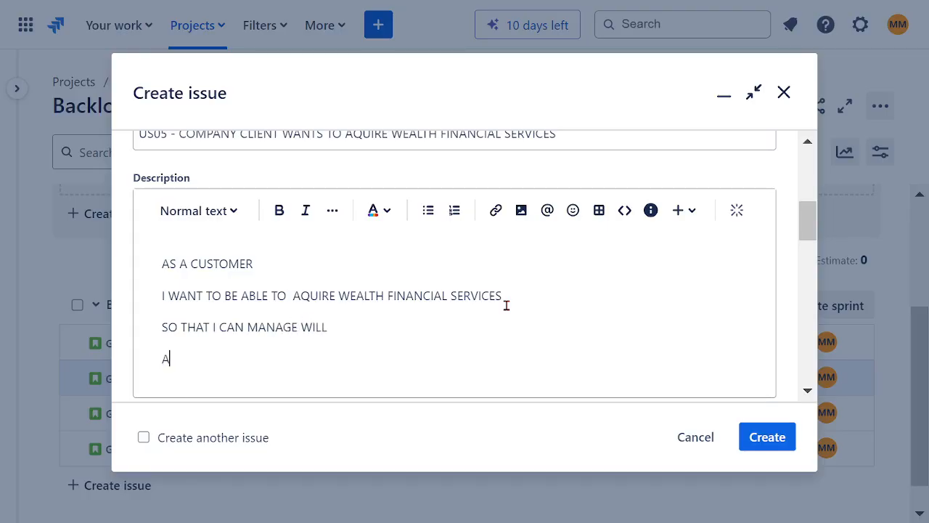
pyautogui.write('ND INHERITANCE')
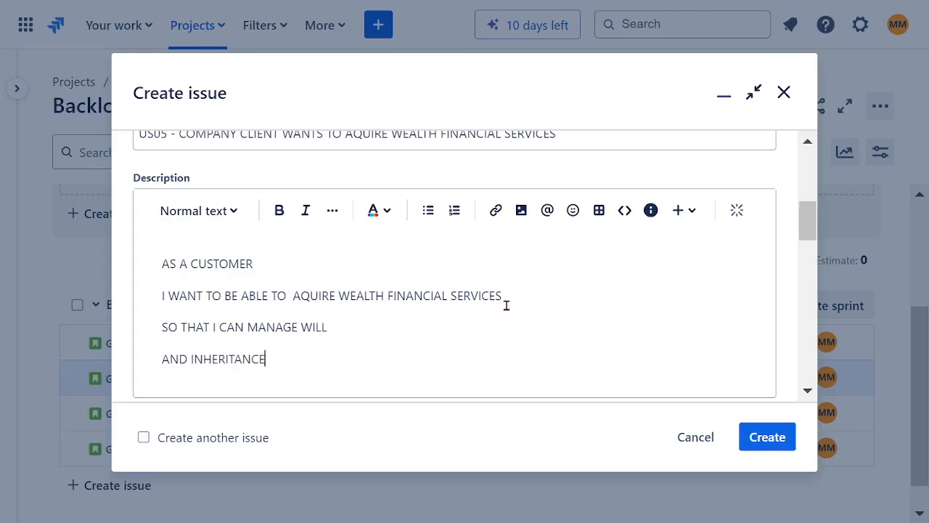
# - Add the description line "AND CREATE A HERITAGE FUND" and append "REAL ESTATE" to the inheritance line
pyautogui.press('Return')
pyautogui.write('AND')
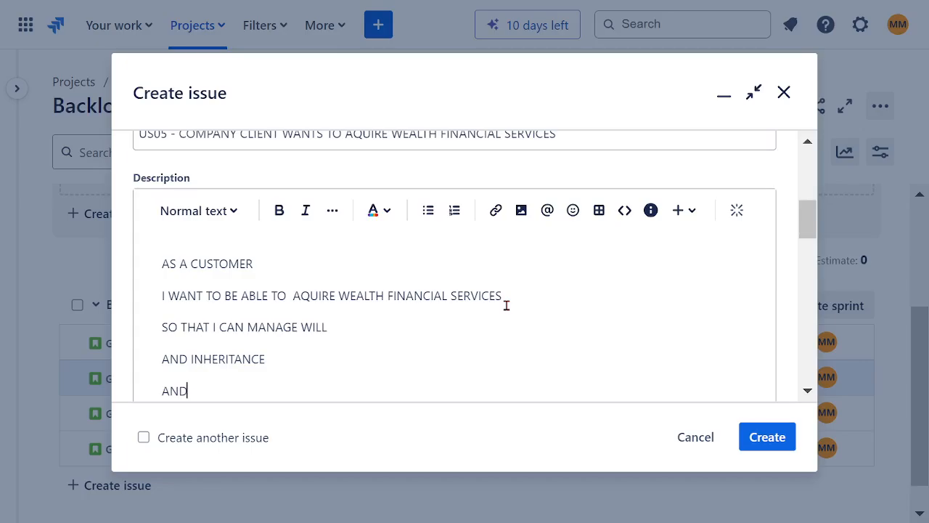
pyautogui.write(' HERITAGE FUND')
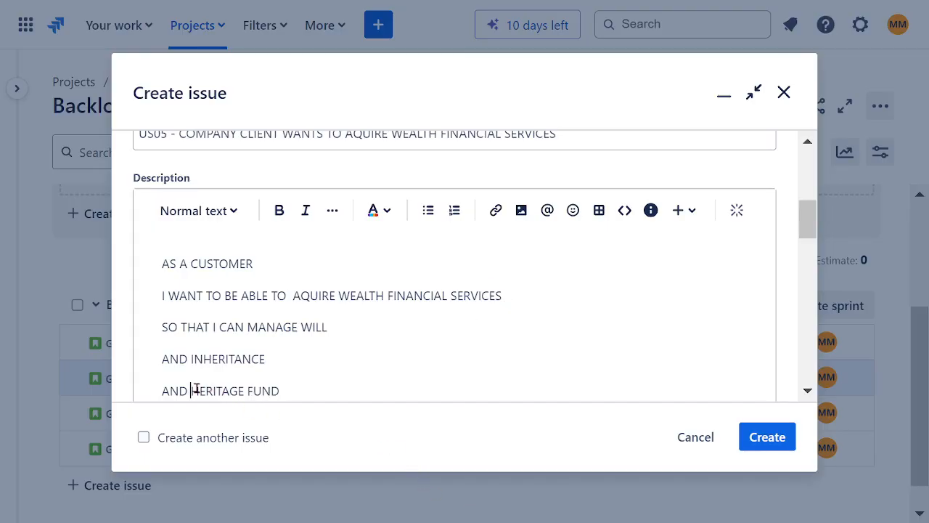
pyautogui.write('CREATE A')
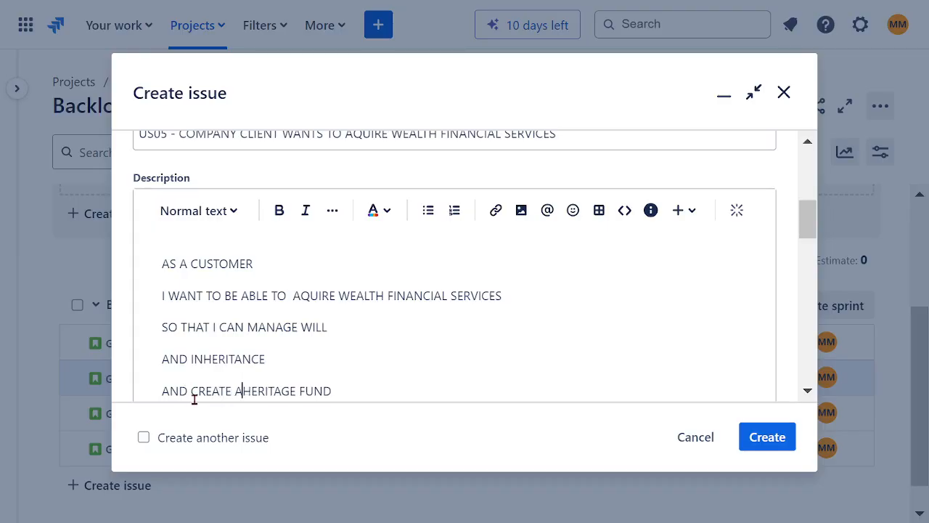
pyautogui.click(192, 359)
pyautogui.click(272, 362)
pyautogui.write('REA')
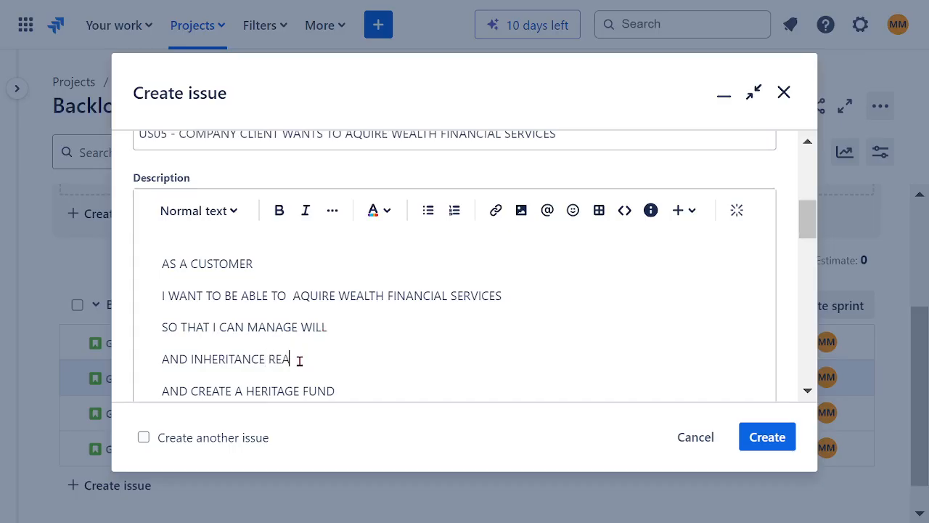
pyautogui.write('L ESTATE')
# - Format the whole US05 description as bold dark red text and insert "REALTIVE" before "WILL"
pyautogui.moveTo(348, 397); pyautogui.dragTo(119, 256)
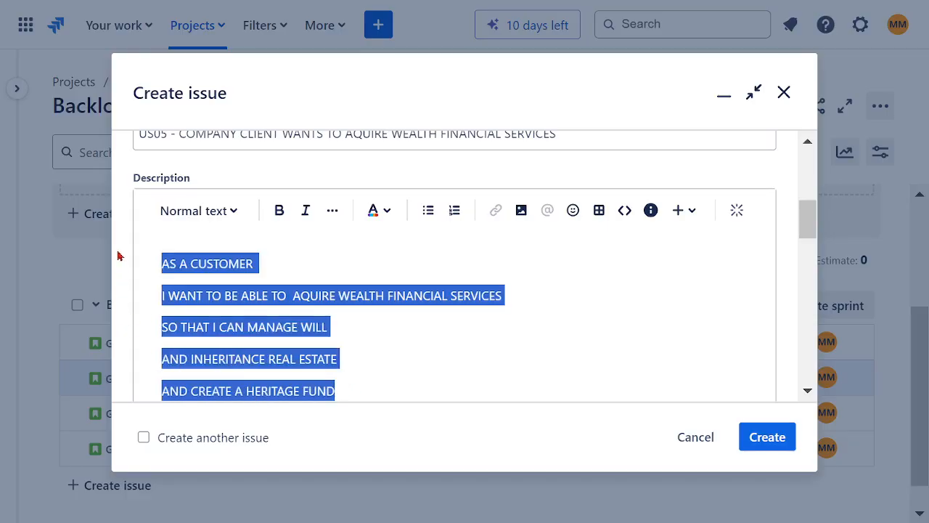
pyautogui.click(279, 210)
pyautogui.click(387, 212)
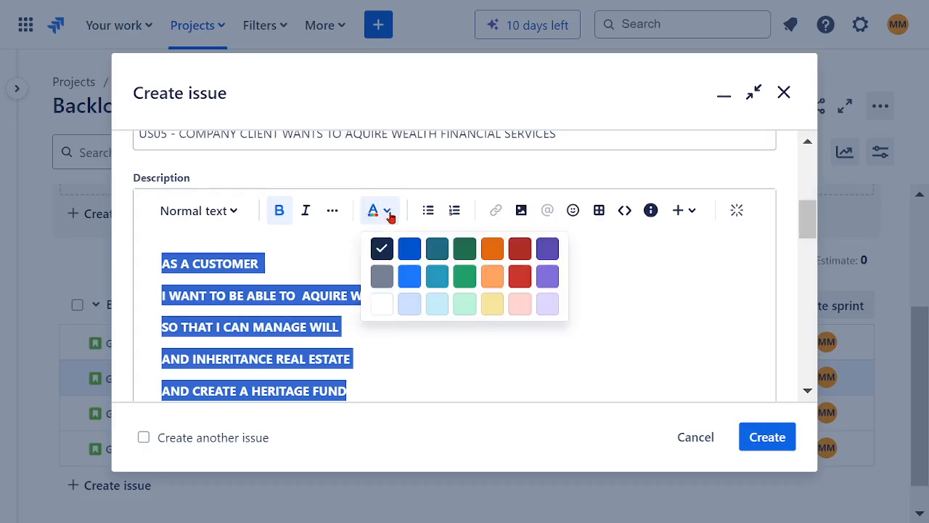
pyautogui.click(520, 249)
pyautogui.click(481, 343)
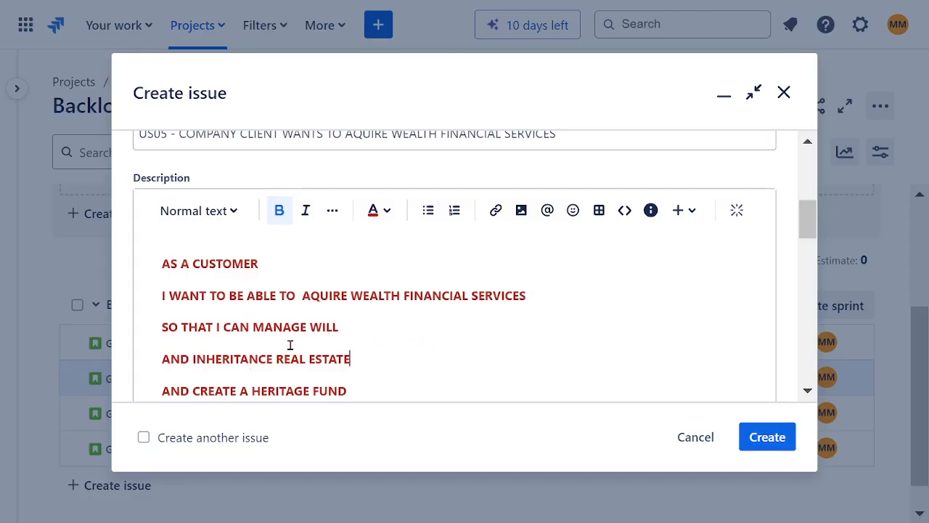
pyautogui.write('REALTIVE')
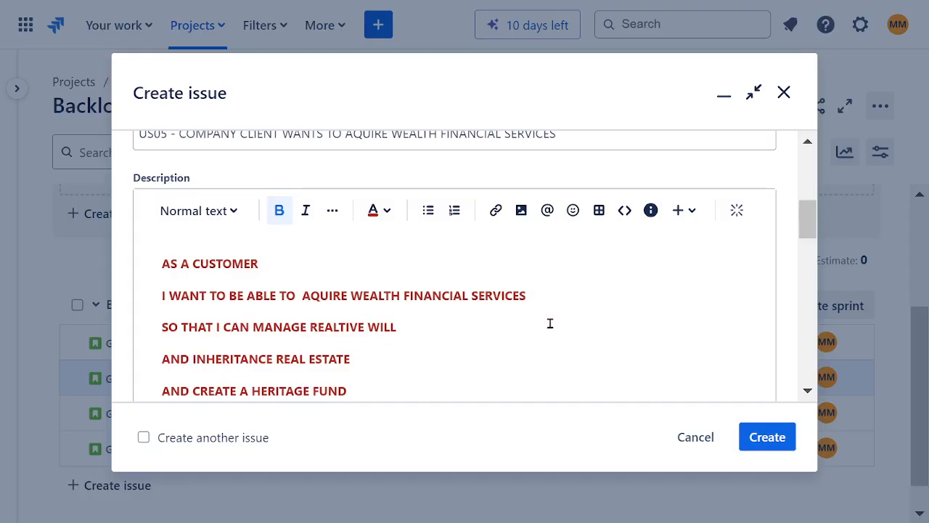
# - Review the US05 story's fields, create the story and dismiss the notification
pyautogui.scroll(5, 556, 324)
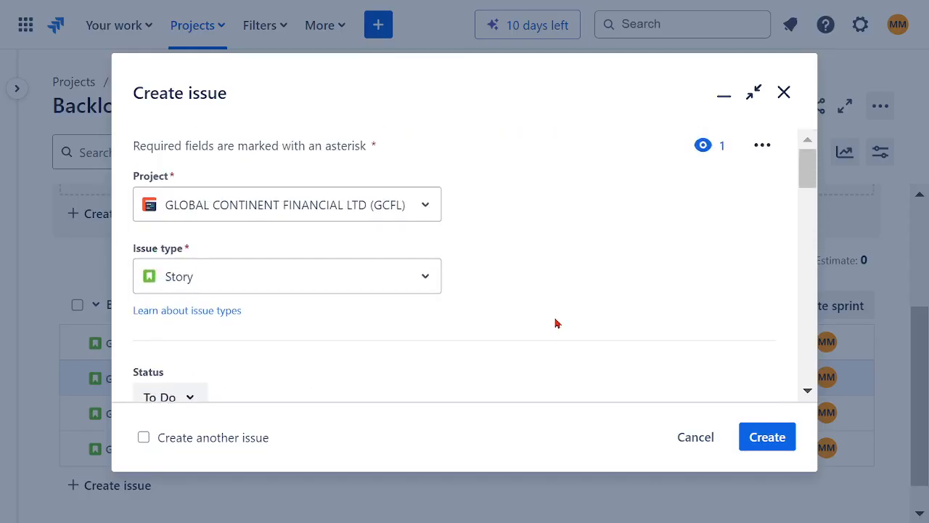
pyautogui.scroll(-3, 433, 294)
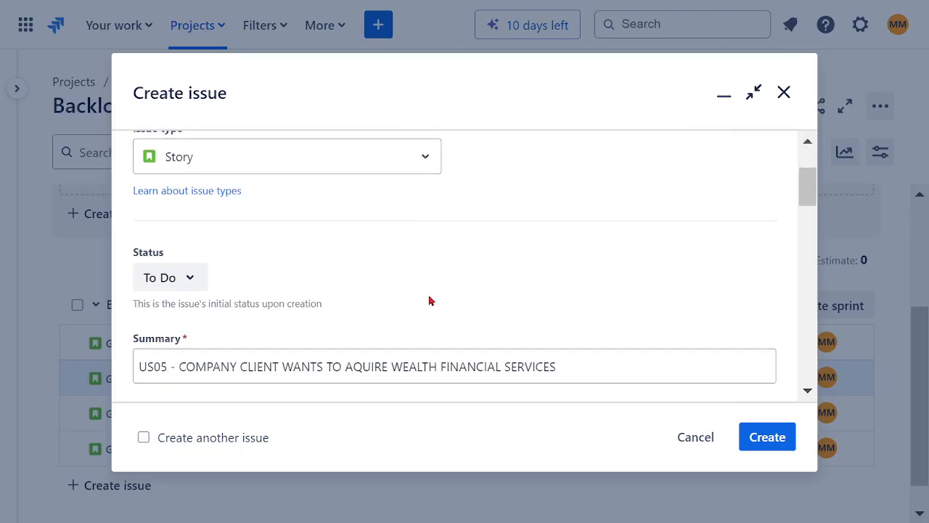
pyautogui.scroll(-3, 429, 300)
pyautogui.scroll(-9, 377, 300)
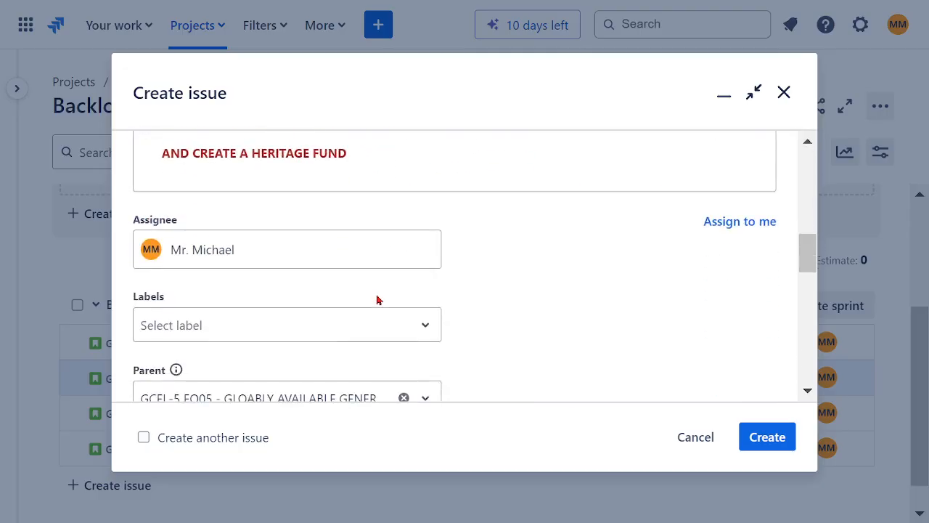
pyautogui.scroll(-3, 377, 300)
pyautogui.scroll(-3, 570, 297)
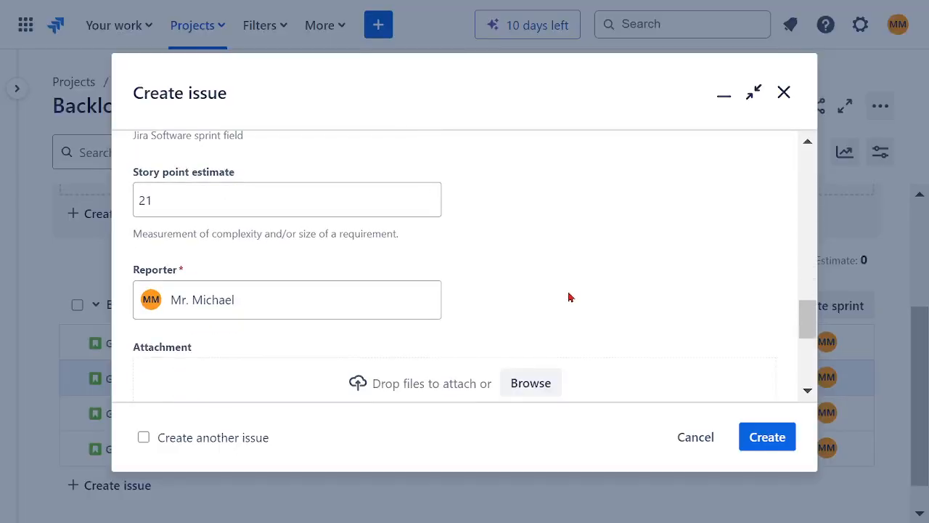
pyautogui.click(764, 437)
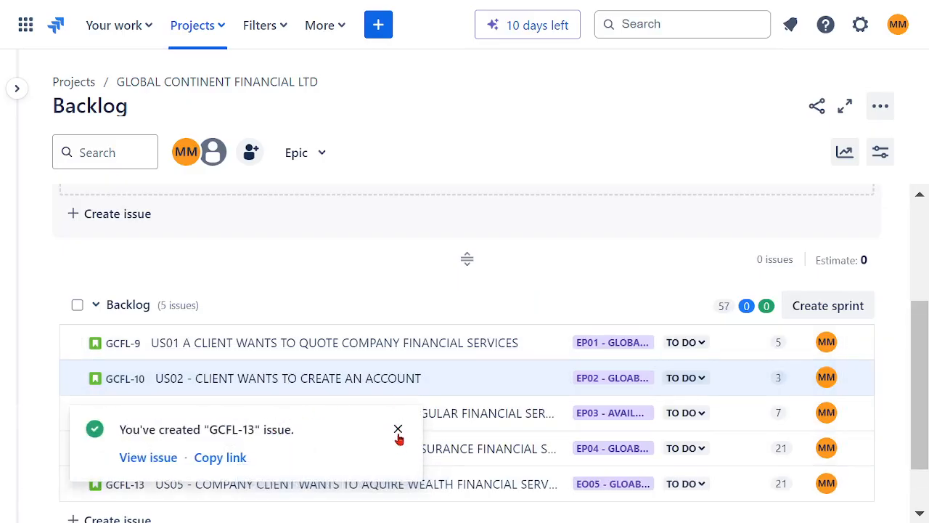
pyautogui.click(399, 429)
# - Start a new story with the summary "US06 - CUSTOMER WANTS A WEB APP"
pyautogui.click(376, 31)
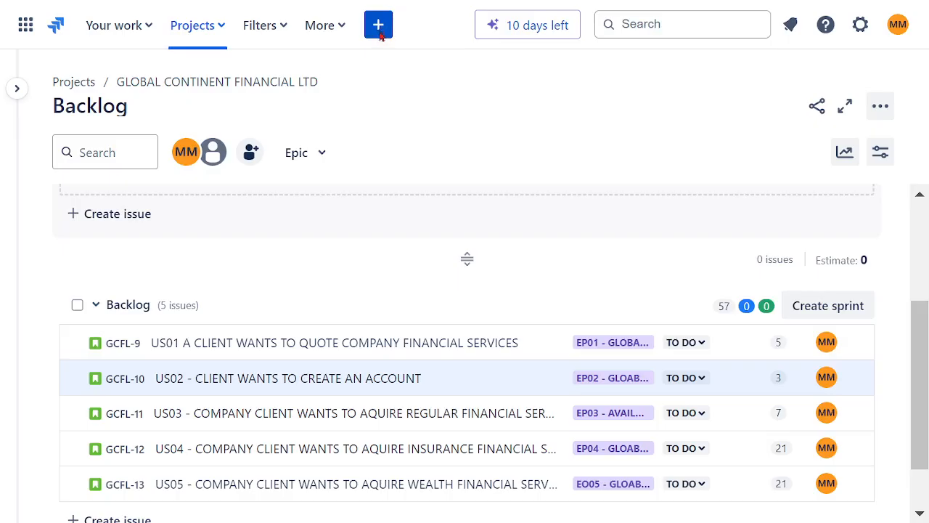
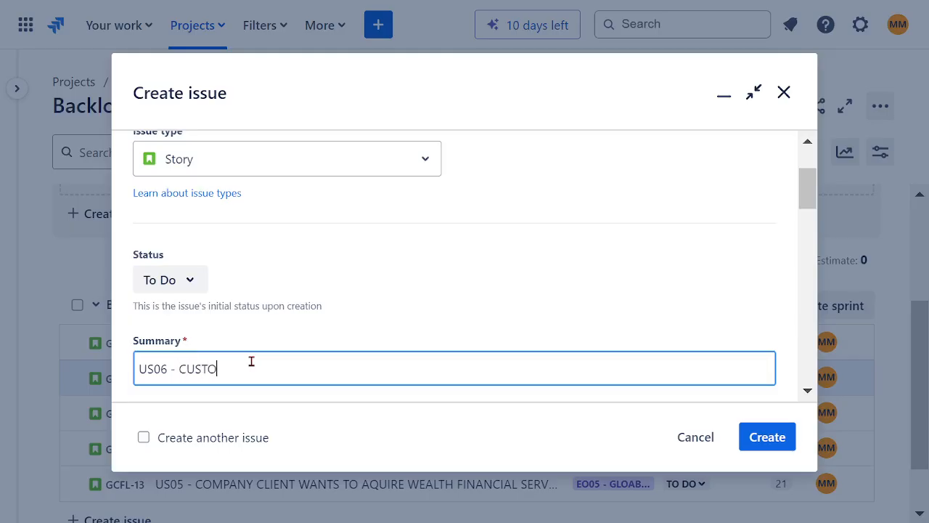
pyautogui.write('MER WANTS A WEBB APP')
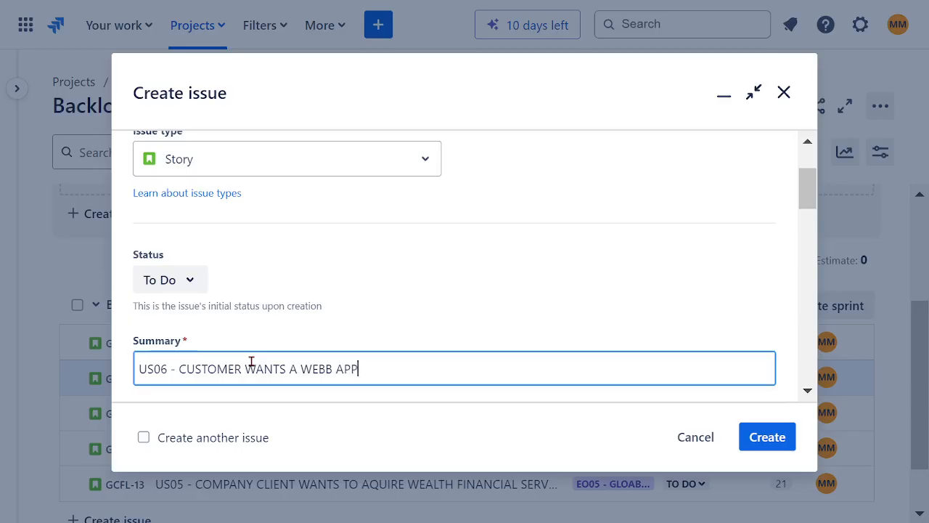
pyautogui.scroll(-2, 443, 293)
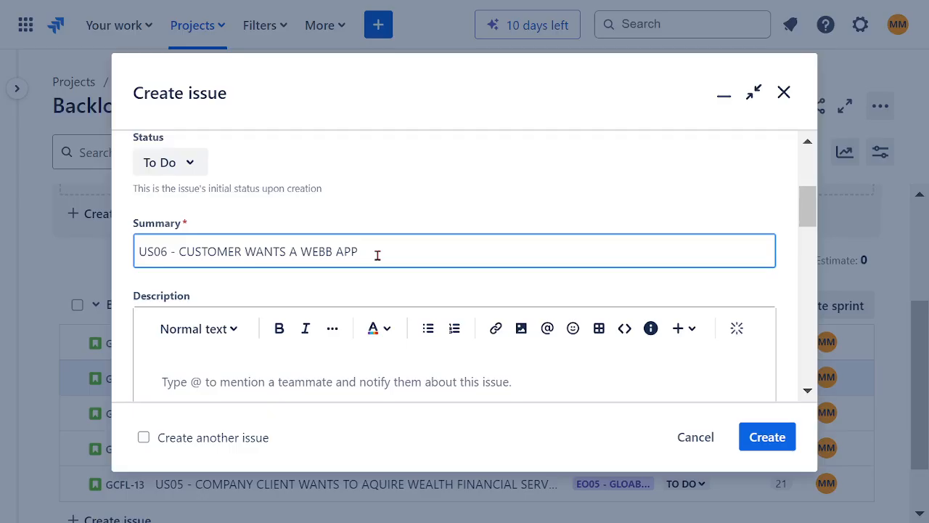
pyautogui.click(329, 251)
pyautogui.press('BackSpace')
# - Change WEB to "GENERAL COMBINED WEB" in the US06 summary and select the text following "US06 -"
pyautogui.doubleClick(313, 251)
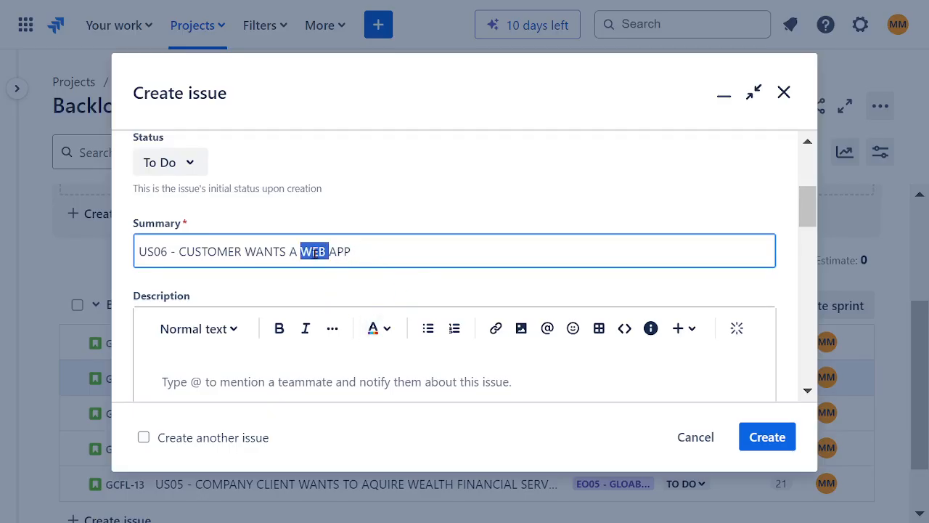
pyautogui.write('GENERAL')
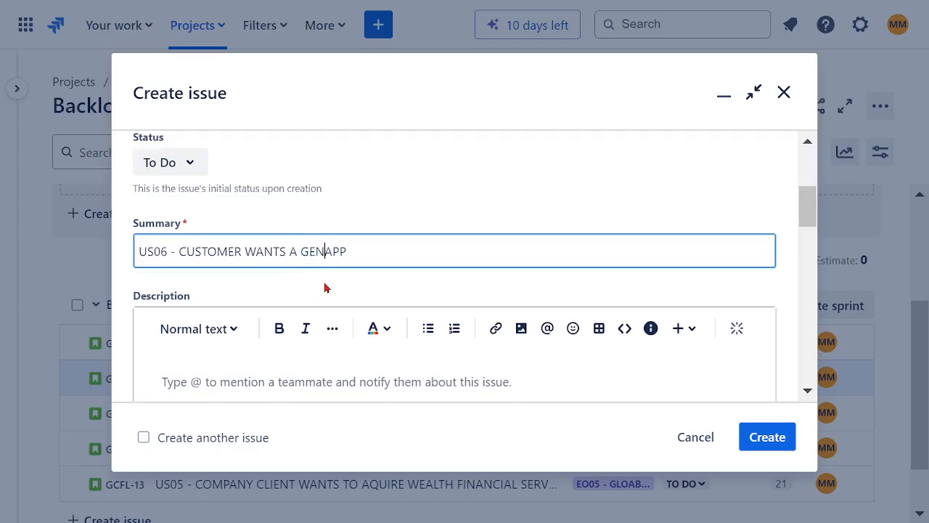
pyautogui.write(' COMBIN')
pyautogui.write('ED WE')
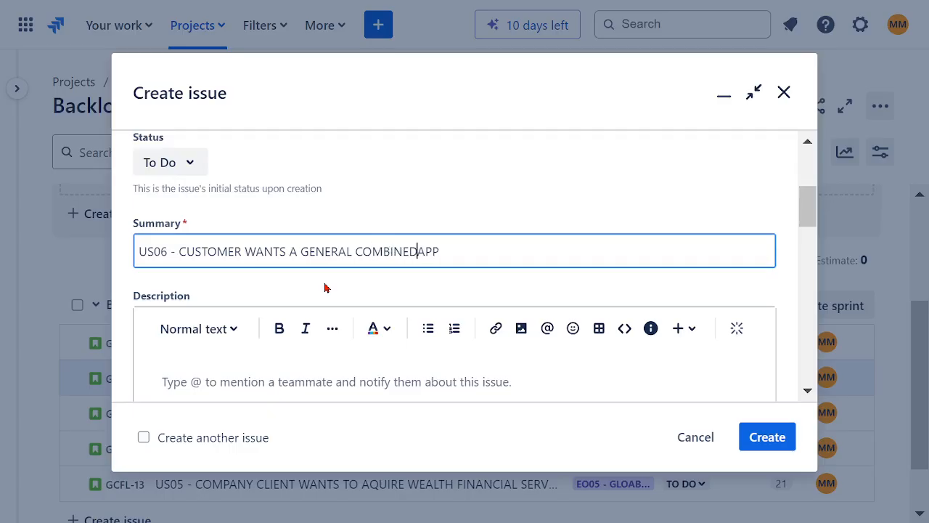
pyautogui.write('B')
pyautogui.hotkey('shift', 'End')
pyautogui.moveTo(436, 256); pyautogui.dragTo(179, 251)
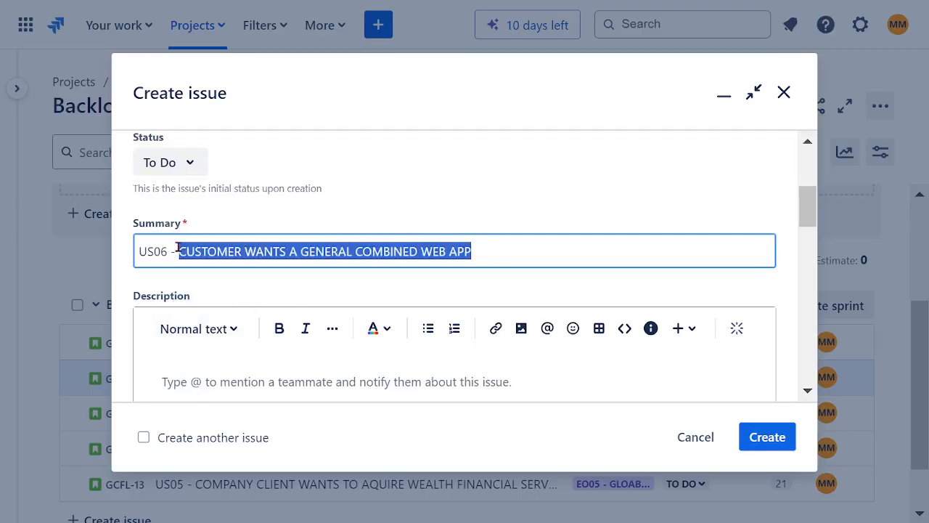
# - Assign the US06 story to the signed-in user and set its parent to the GCFL-6 epic "EP06- HIGH AVALIBILITY BACK-END MAINFRAME SERVICE"
pyautogui.scroll(-3, 446, 215)
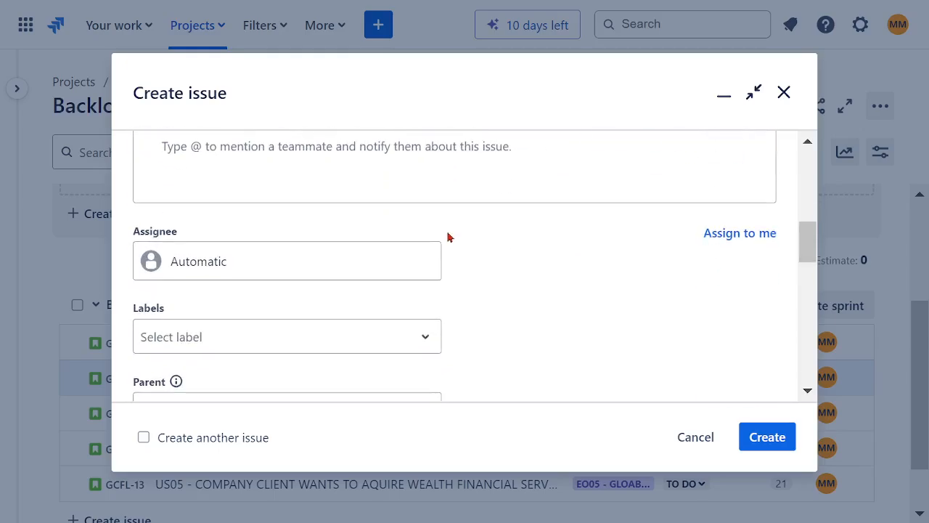
pyautogui.click(265, 263)
pyautogui.click(281, 348)
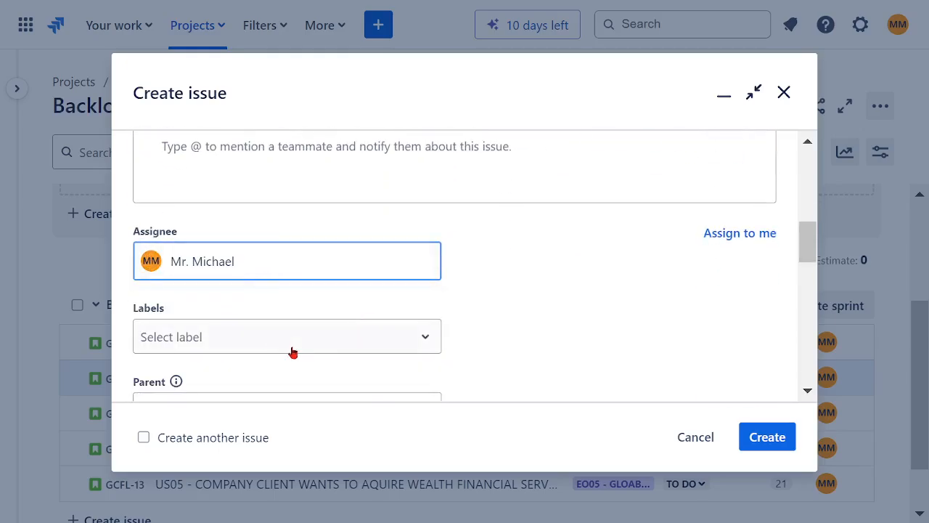
pyautogui.scroll(-3, 298, 345)
pyautogui.click(232, 295)
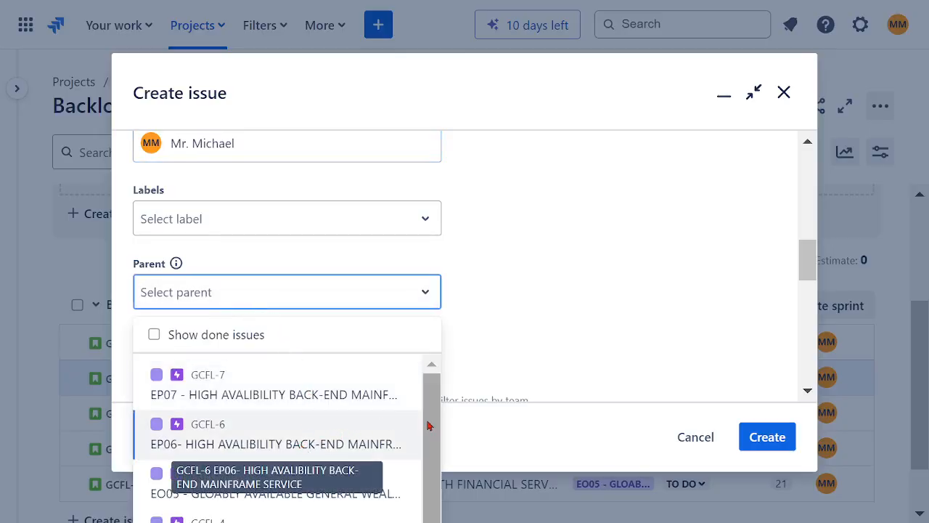
pyautogui.moveTo(428, 423)
pyautogui.mouseDown()
pyautogui.moveTo(436, 488)
pyautogui.moveTo(436, 428)
pyautogui.mouseUp()
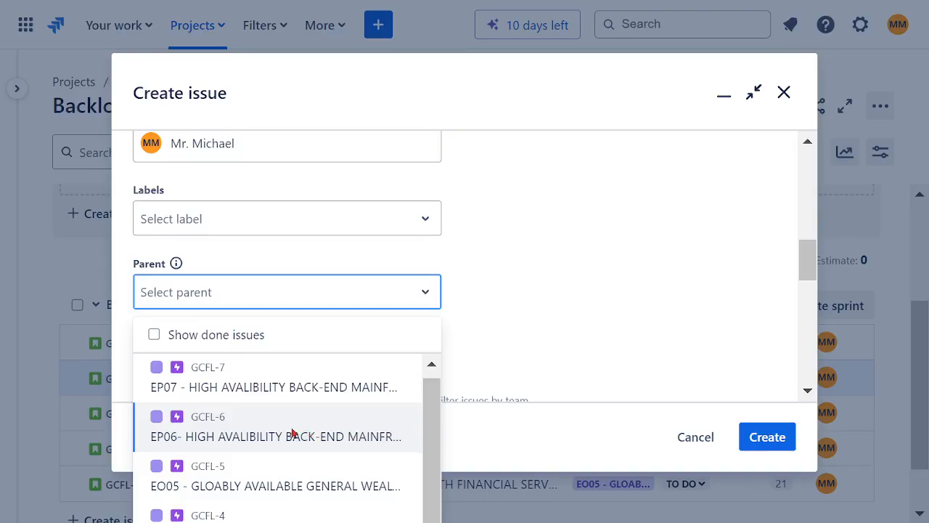
pyautogui.click(258, 440)
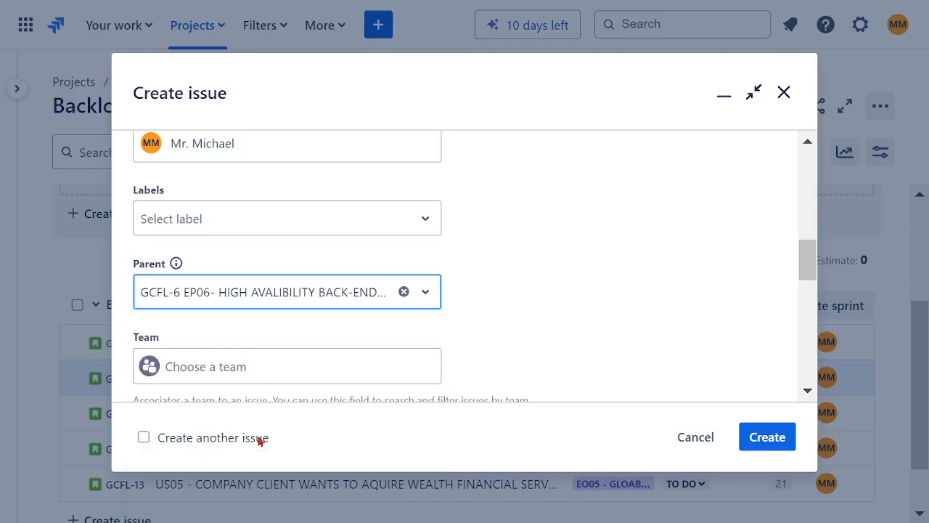
# - Begin the US06 description with the line "AS A PRODUCT OWNER"
pyautogui.scroll(3, 535, 290)
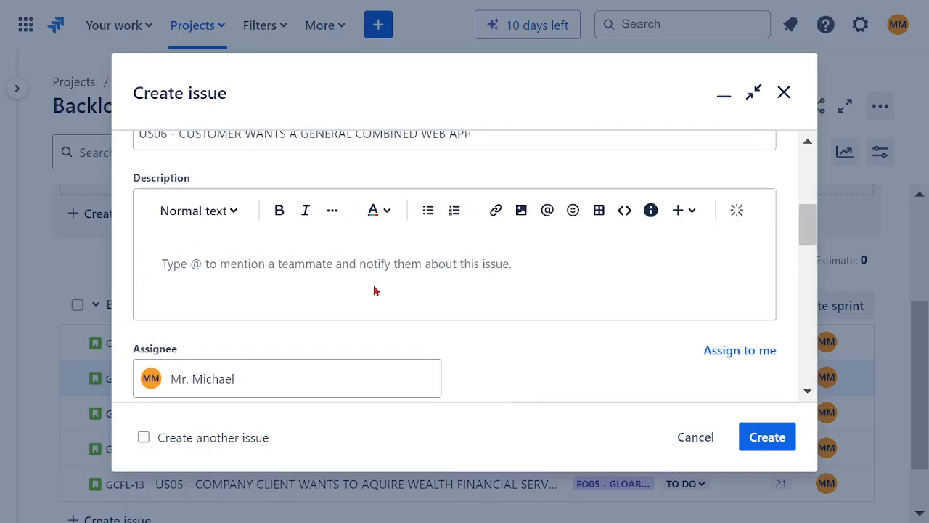
pyautogui.click(292, 267)
pyautogui.write('AS')
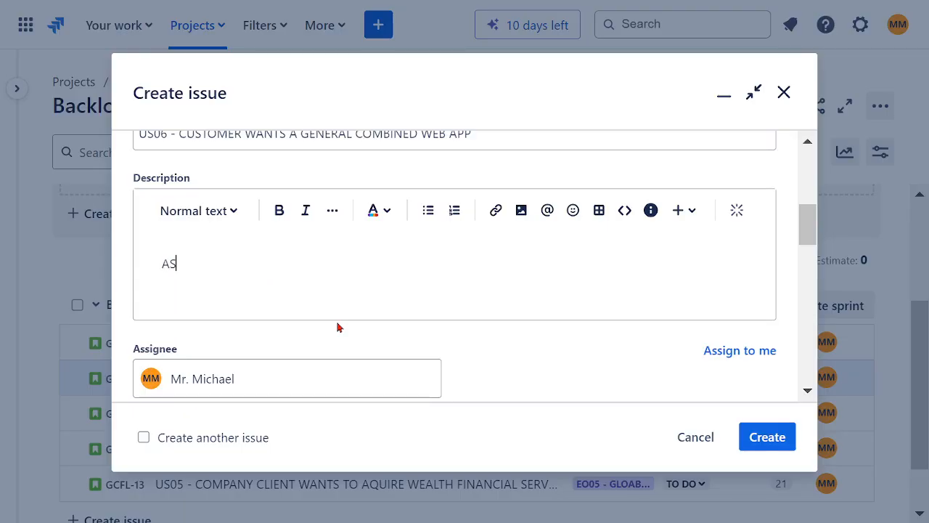
pyautogui.write(' A CUSTOMER')
pyautogui.press('BackSpace')
pyautogui.press('BackSpace')
pyautogui.press('BackSpace')
pyautogui.press('BackSpace')
pyautogui.press('BackSpace')
pyautogui.press('BackSpace')
pyautogui.press('BackSpace')
pyautogui.write('PRODUCT O')
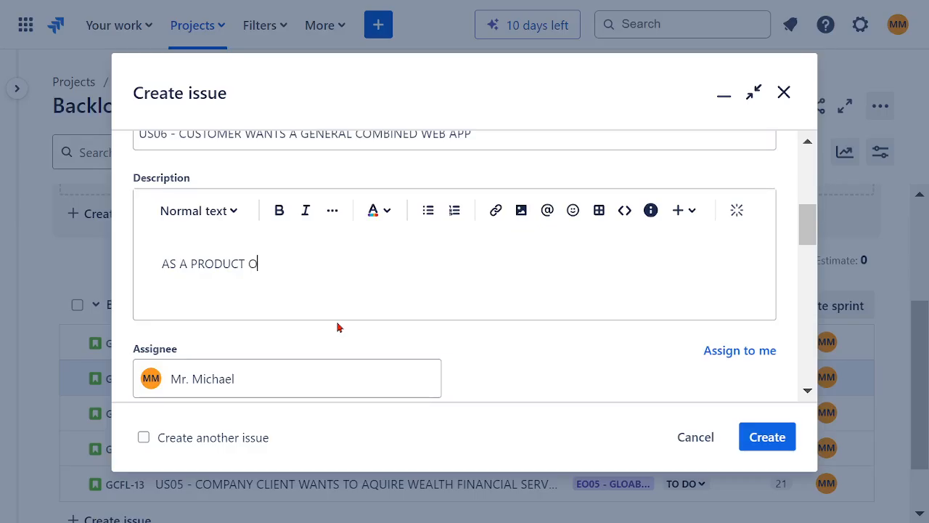
pyautogui.write('WNER')
pyautogui.press('Return')
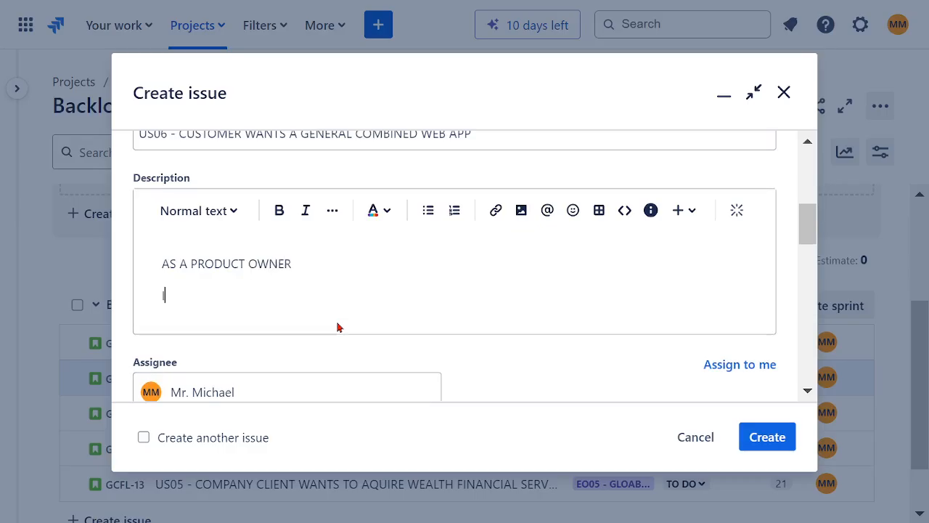
# - Write "I WANT TO SECURE GLOABL WEB MOBILE APP TO COMPANY MAINFRAME" as the second line of the US06 description
pyautogui.write('I WANT TO SECURE')
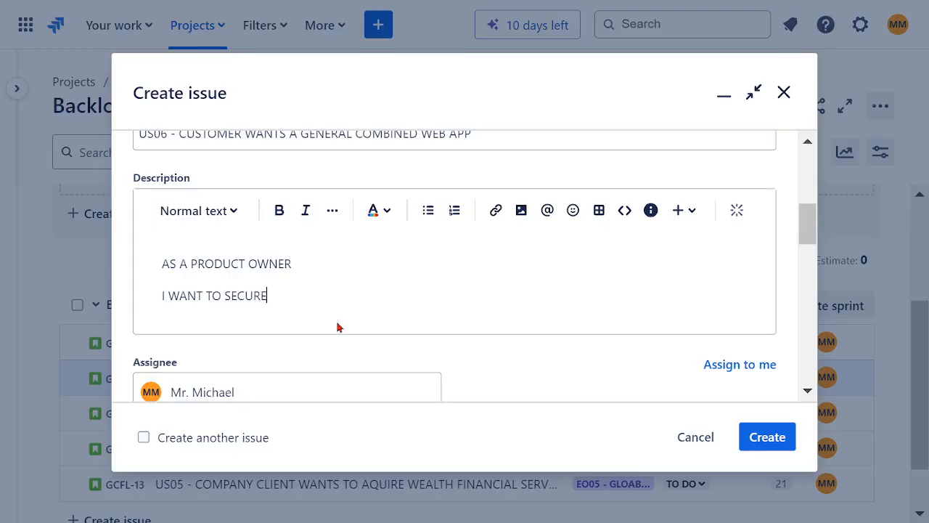
pyautogui.write(' GLOABL WEB MO')
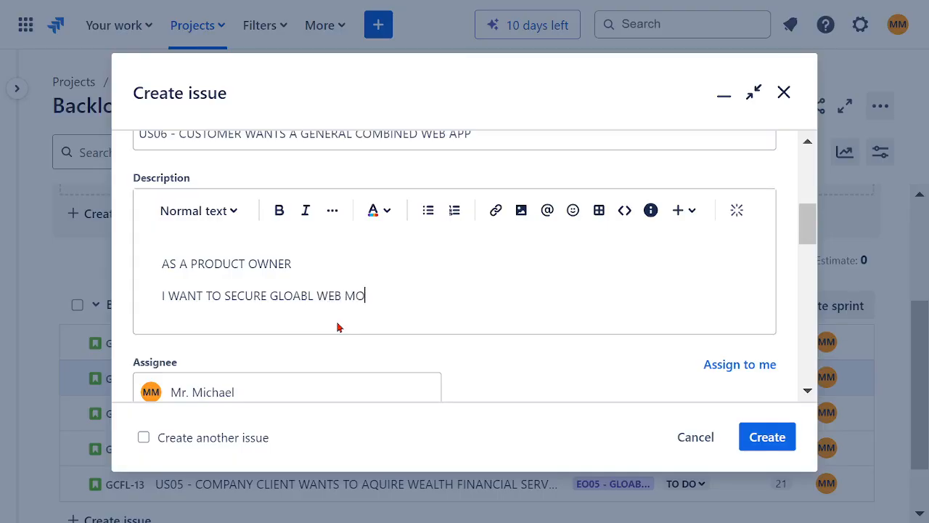
pyautogui.write('BILE APP TO')
pyautogui.press('Return')
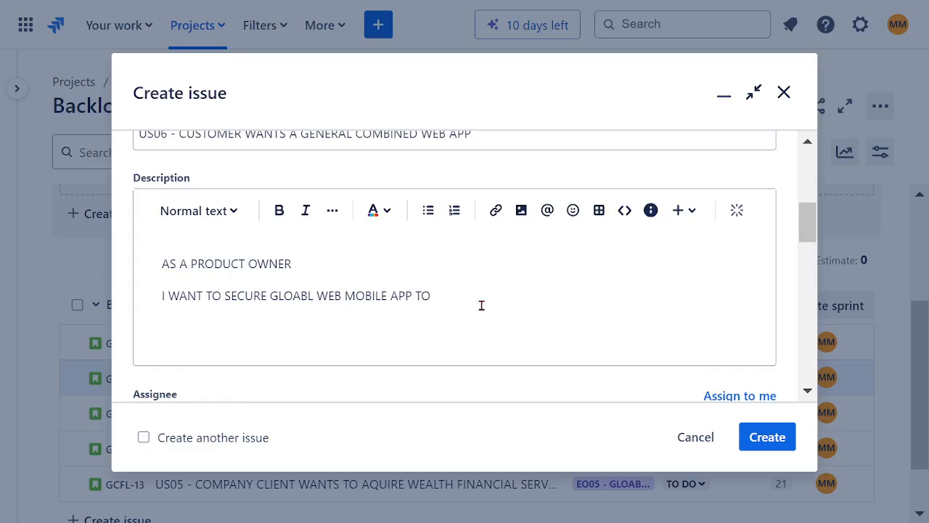
pyautogui.press('BackSpace')
pyautogui.write('COMPANY MAINFRAME')
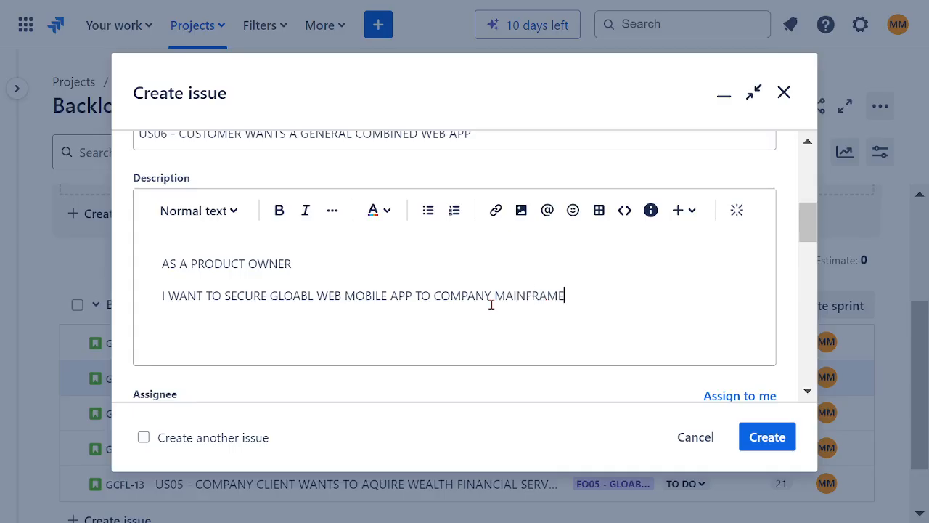
# - Add "SO THAT CUSTOMER HISTORY WILL BE PRESERVED" as the third line of the US06 description
pyautogui.press('Return')
pyautogui.write('SO THAT')
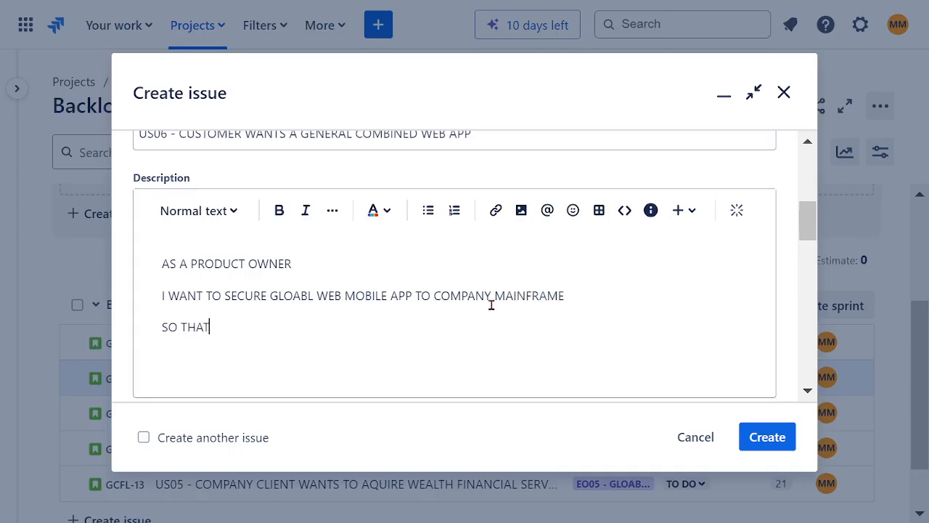
pyautogui.write(' CUSTOMER HIST')
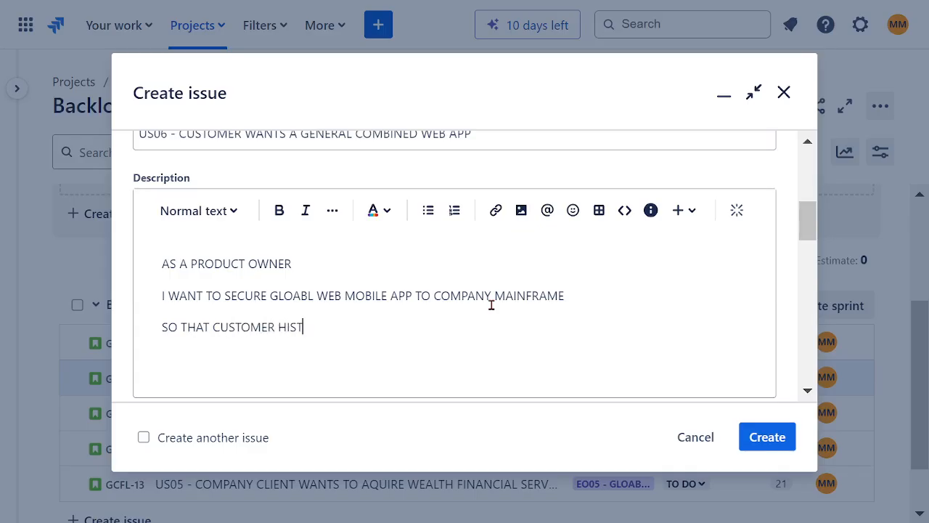
pyautogui.write('ORY WILL BE PRESER')
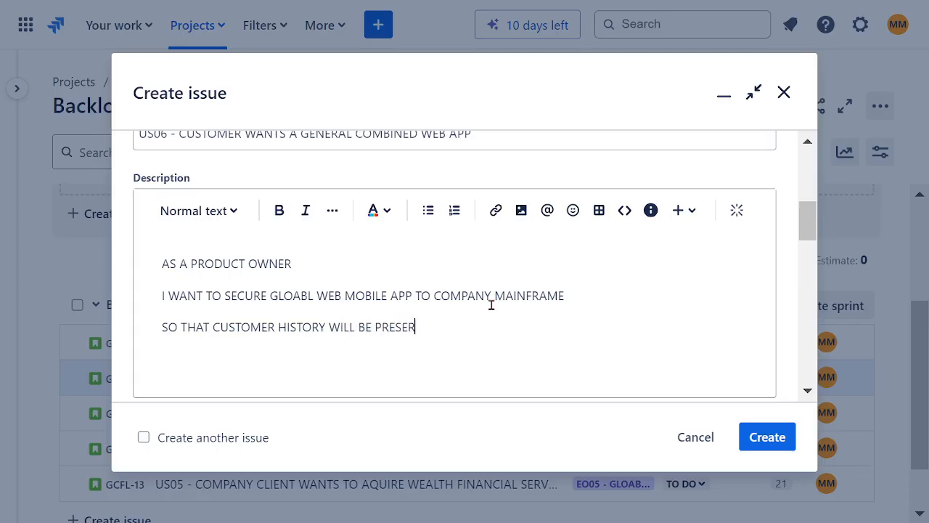
pyautogui.write('VED')
# - Format the whole US06 description as bold dark red text
pyautogui.moveTo(451, 328); pyautogui.dragTo(332, 248)
pyautogui.click(279, 211)
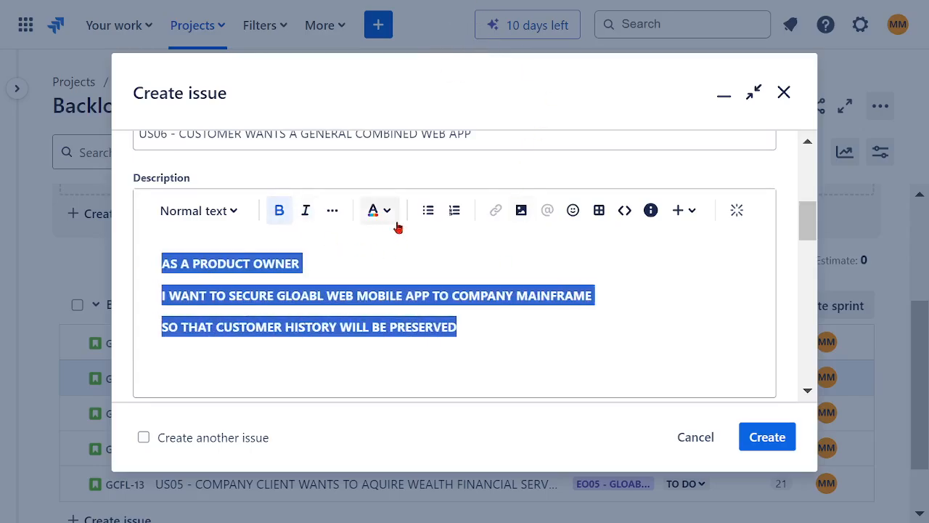
pyautogui.click(388, 212)
pyautogui.click(519, 251)
# - Correct the misspelled "GLOABL" to "GLOBAL" in the second line of the US06 description
pyautogui.click(327, 298)
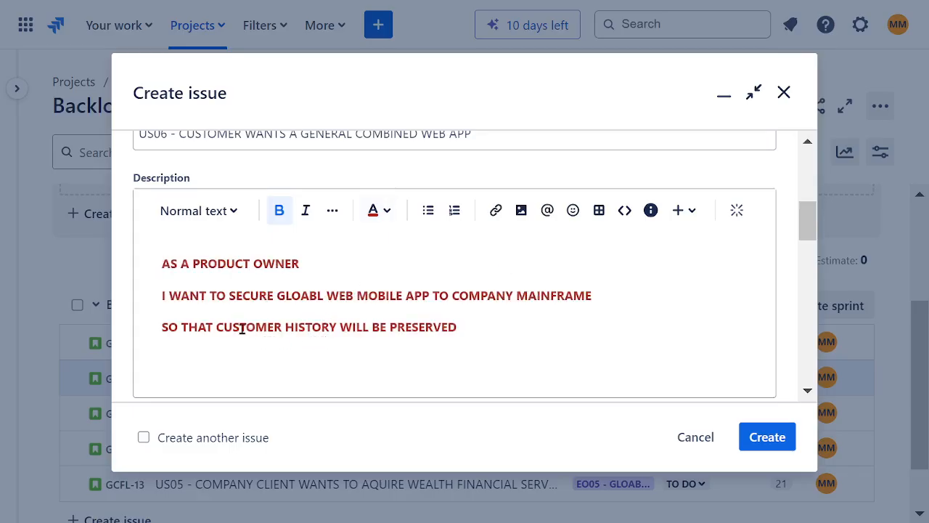
pyautogui.click(317, 298)
pyautogui.write('A')
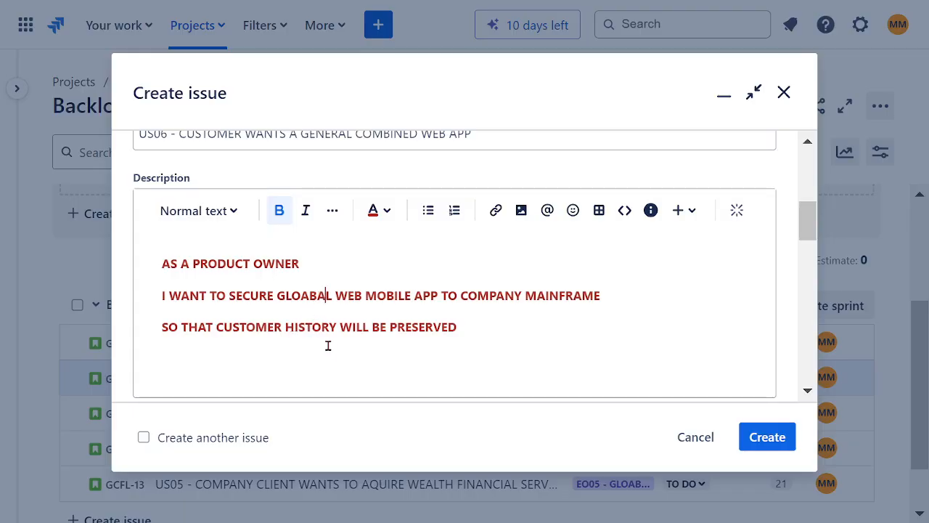
pyautogui.click(307, 300)
pyautogui.press('BackSpace')
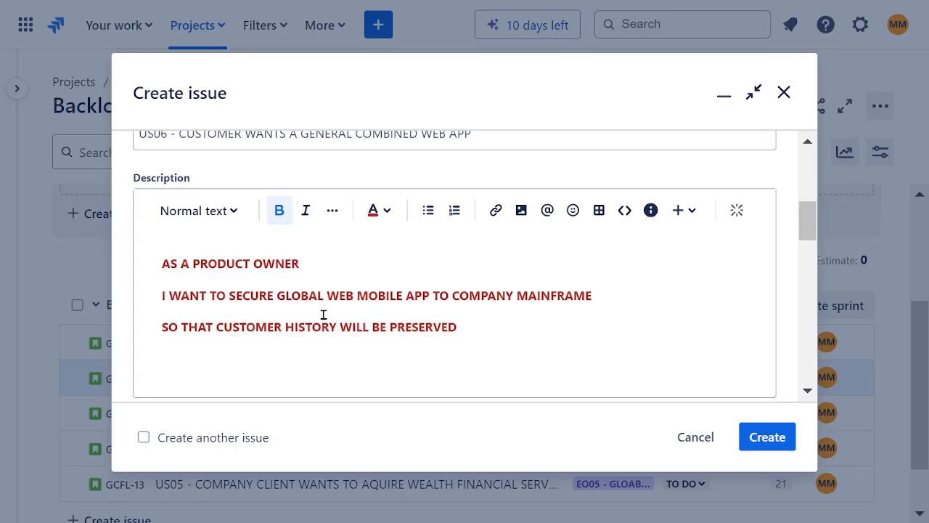
# - Change "APP" to "APPS" and insert "RECORDS" after "HISTORY" in the US06 description
pyautogui.click(429, 297)
pyautogui.write('S')
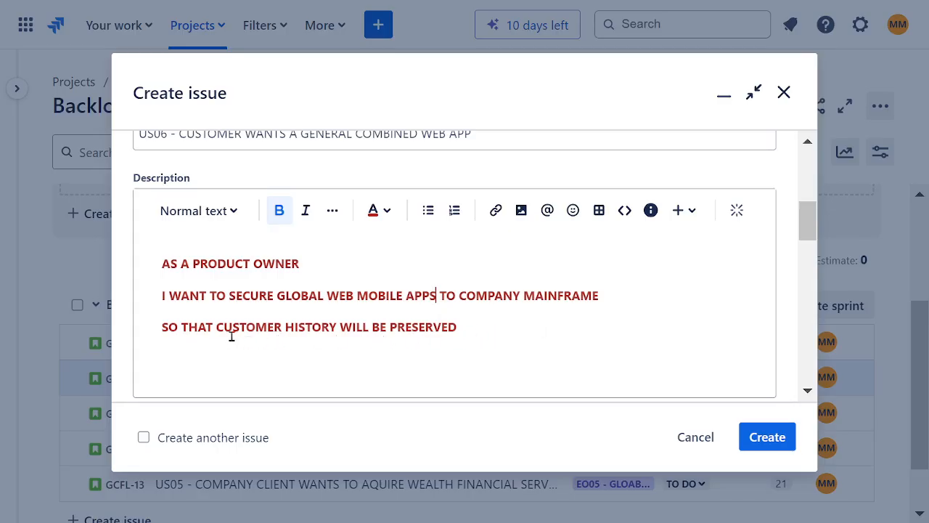
pyautogui.click(339, 328)
pyautogui.write('RECOR')
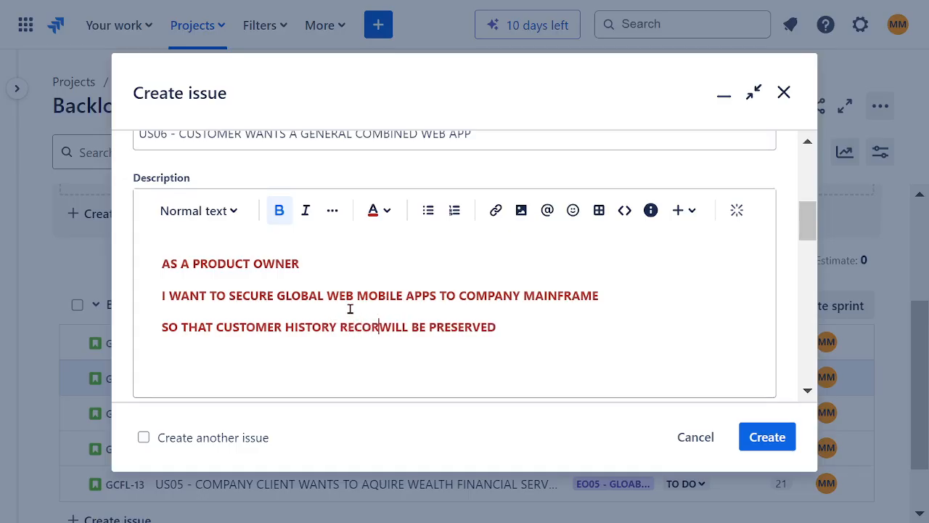
pyautogui.write('DS')
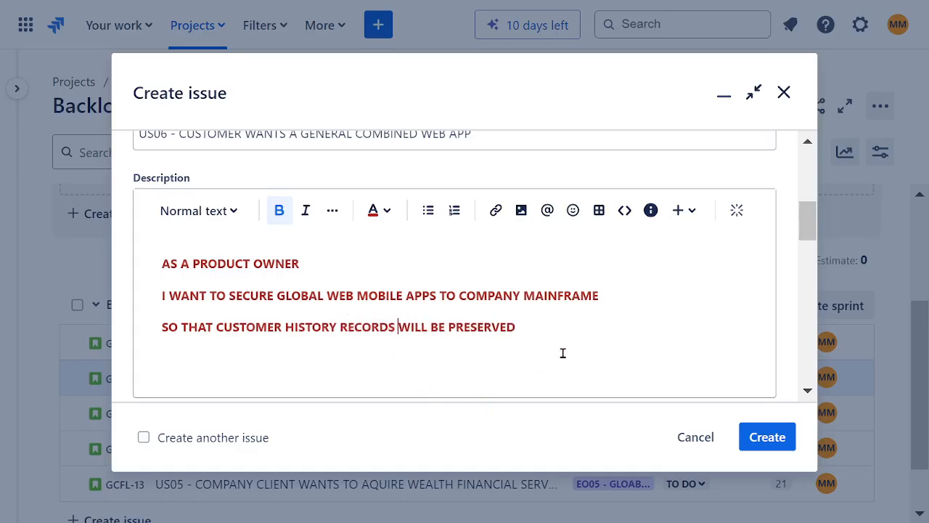
# - Set the US06 story's team to SOFTWARE ASSURANCE TEAM and its story point estimate to 18
pyautogui.scroll(-5, 563, 353)
pyautogui.scroll(-2, 512, 331)
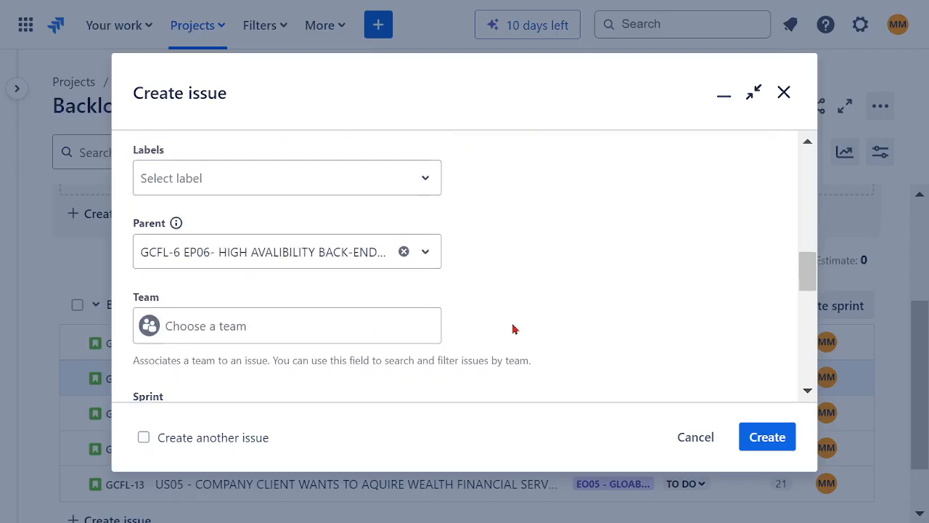
pyautogui.click(321, 328)
pyautogui.click(305, 382)
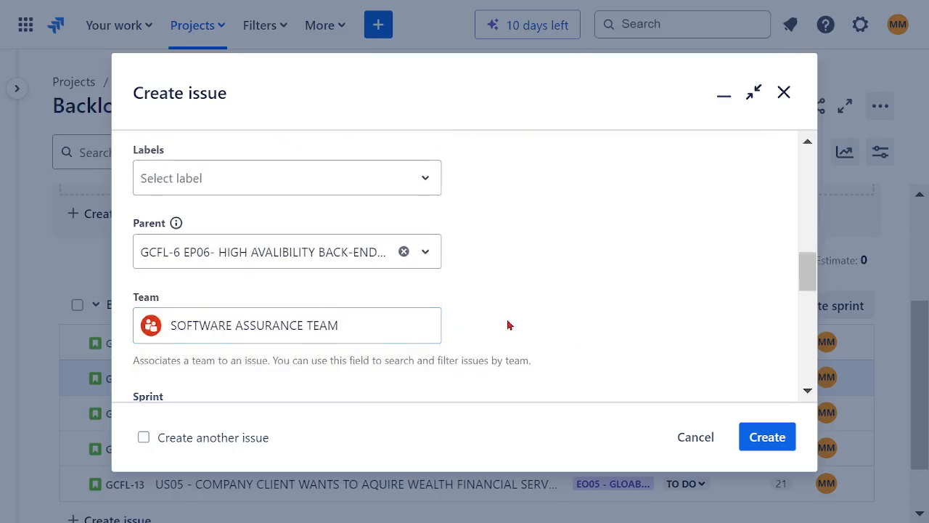
pyautogui.scroll(-2, 508, 324)
pyautogui.scroll(-2, 500, 320)
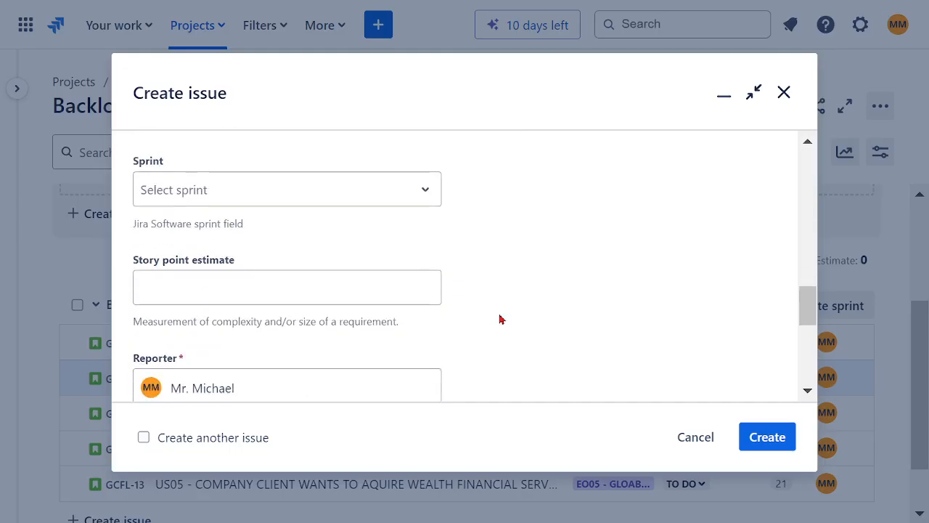
pyautogui.click(307, 293)
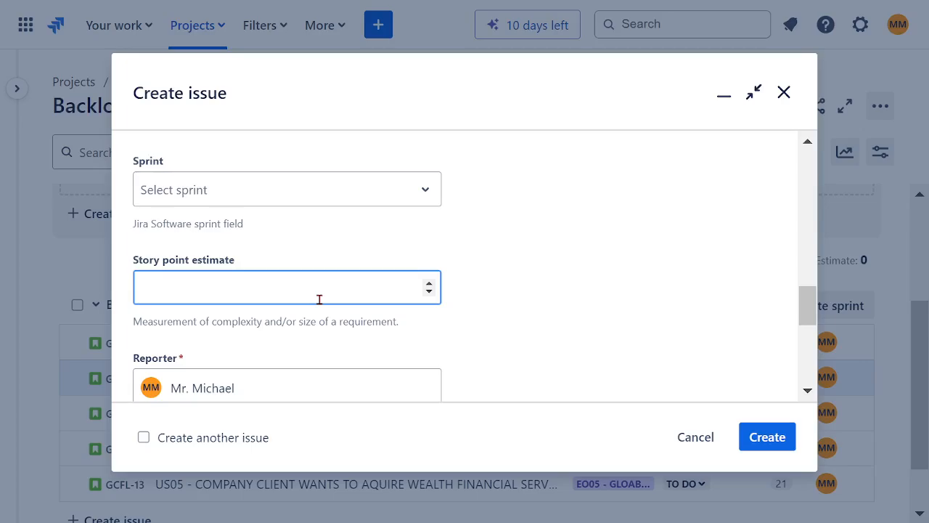
pyautogui.write('18')
# - Review the US06 story's fields, create the story and dismiss the notification
pyautogui.scroll(-3, 529, 274)
pyautogui.scroll(-2, 508, 310)
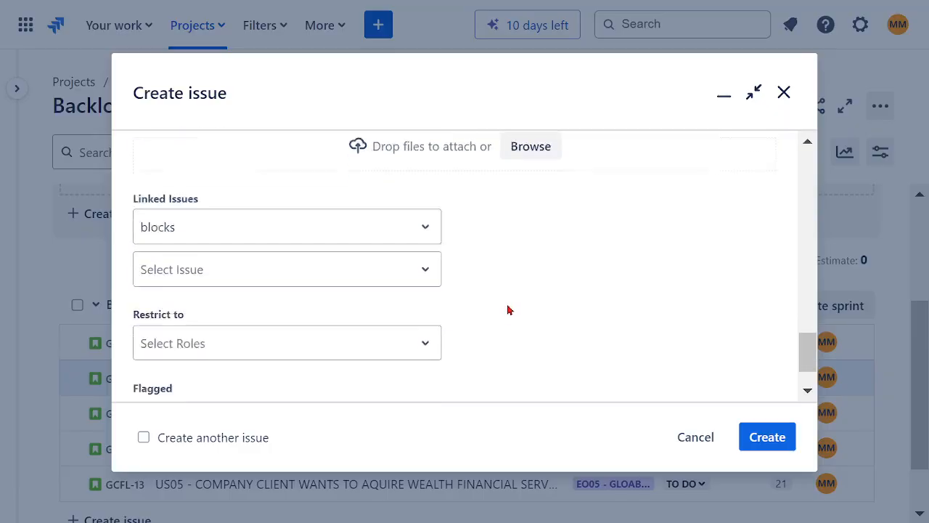
pyautogui.scroll(5, 464, 367)
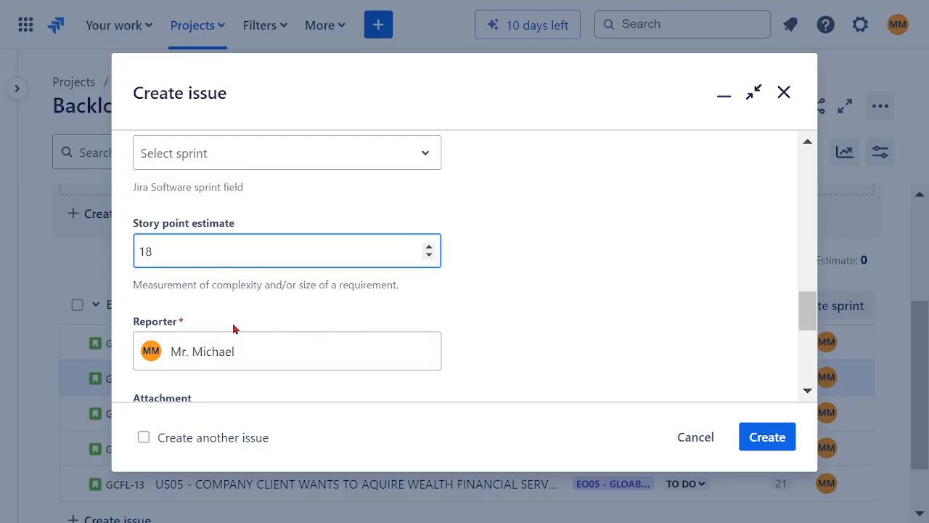
pyautogui.scroll(4, 492, 291)
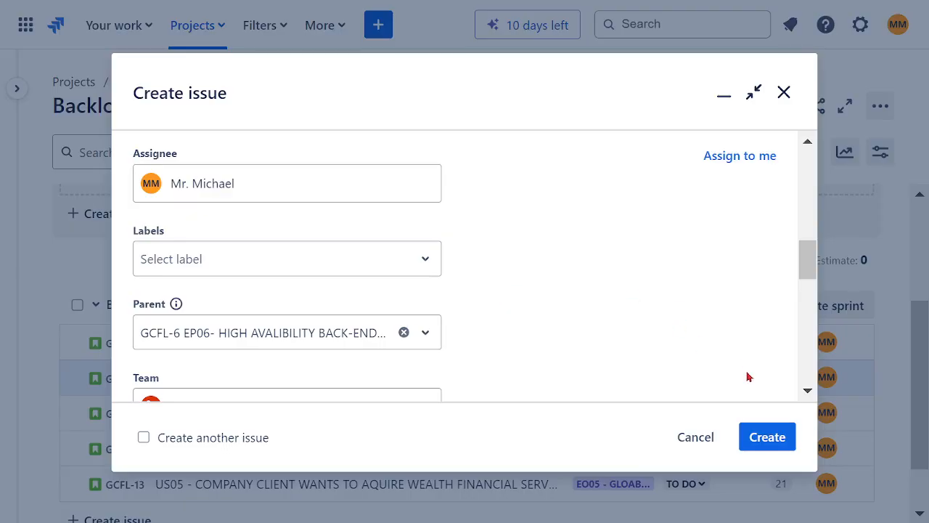
pyautogui.click(750, 438)
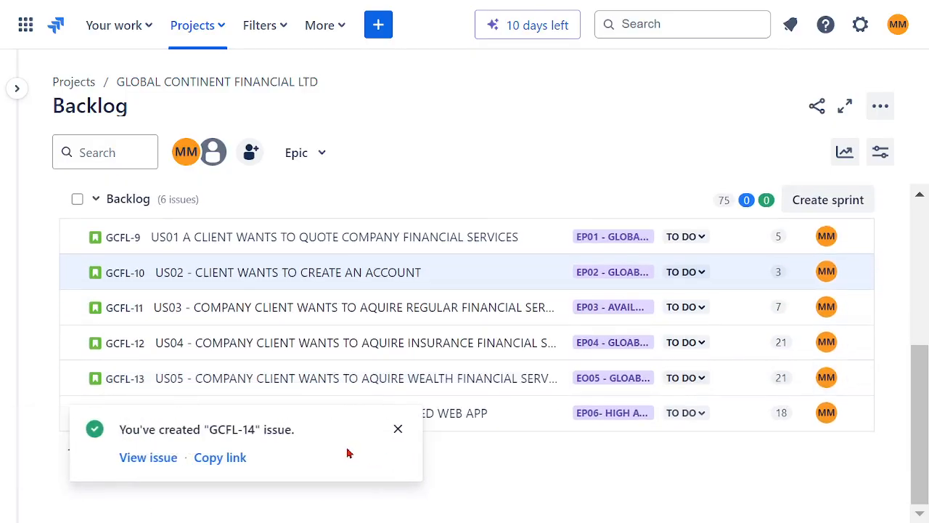
pyautogui.click(392, 432)
# - Start a new story with the summary "US08 - CLIENT BILLING"
pyautogui.scroll(5, 377, 182)
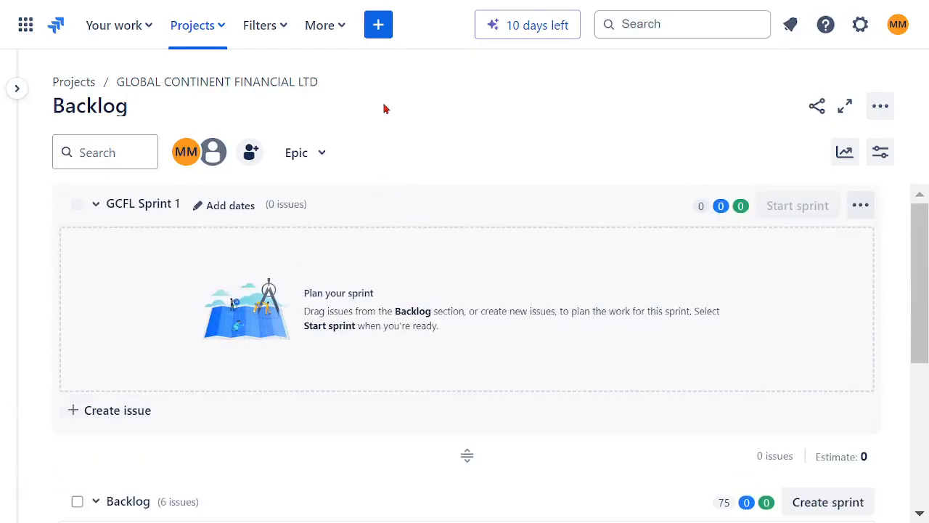
pyautogui.scroll(-3, 407, 189)
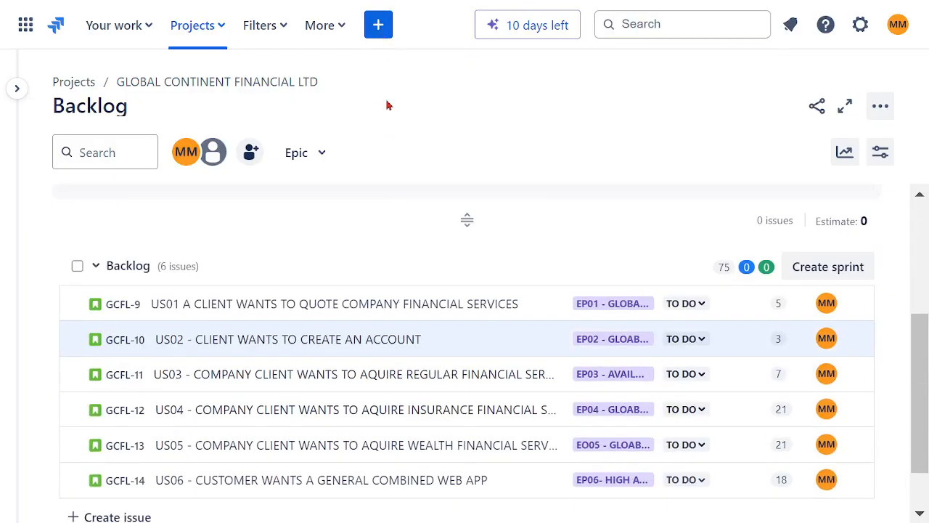
pyautogui.click(378, 25)
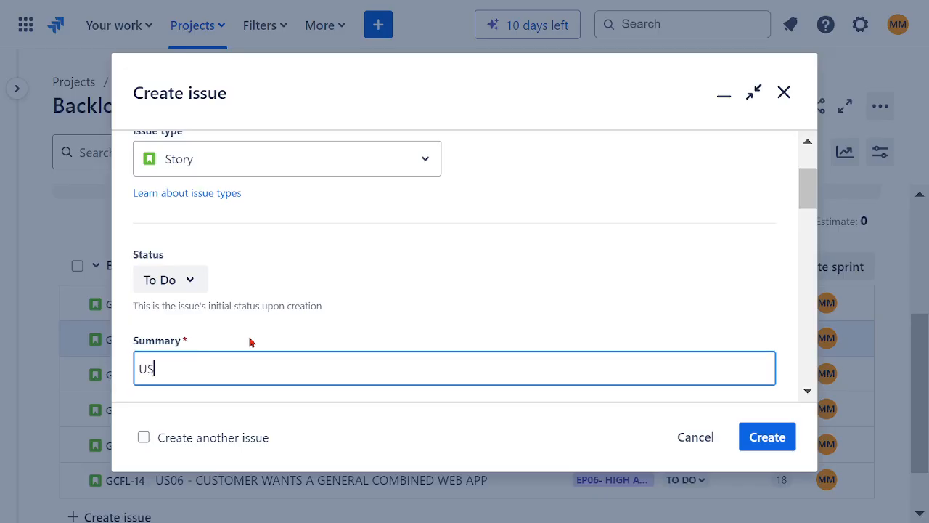
pyautogui.write('US08 - CLIENT BILLING')
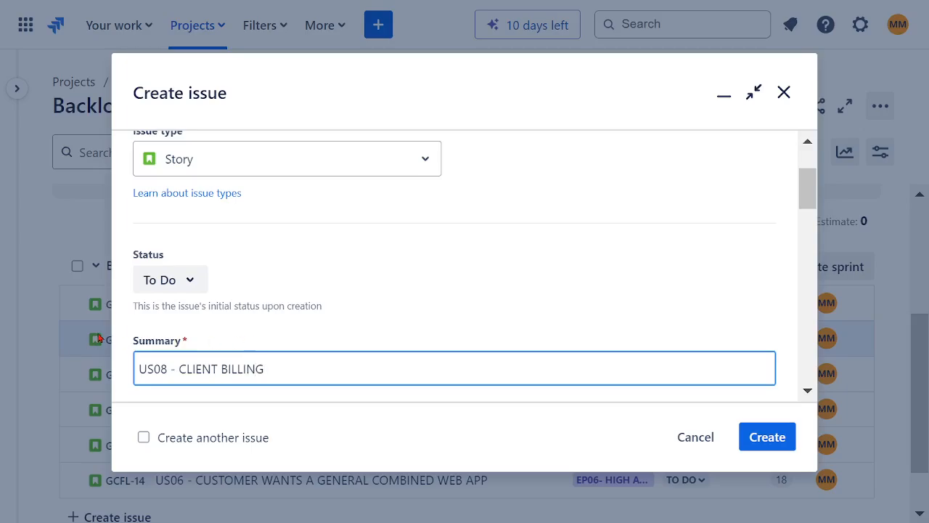
# - Start the story's description with "AS A PRODUCT OWNER" and "AND PROJECT STAKEHOLDERS" on two separate lines
pyautogui.scroll(-3, 335, 279)
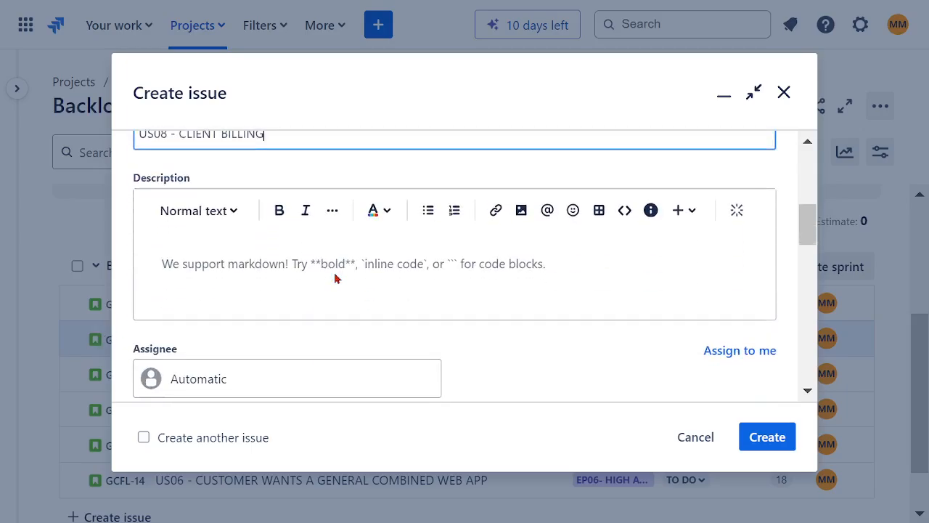
pyautogui.click(237, 265)
pyautogui.write('AS ')
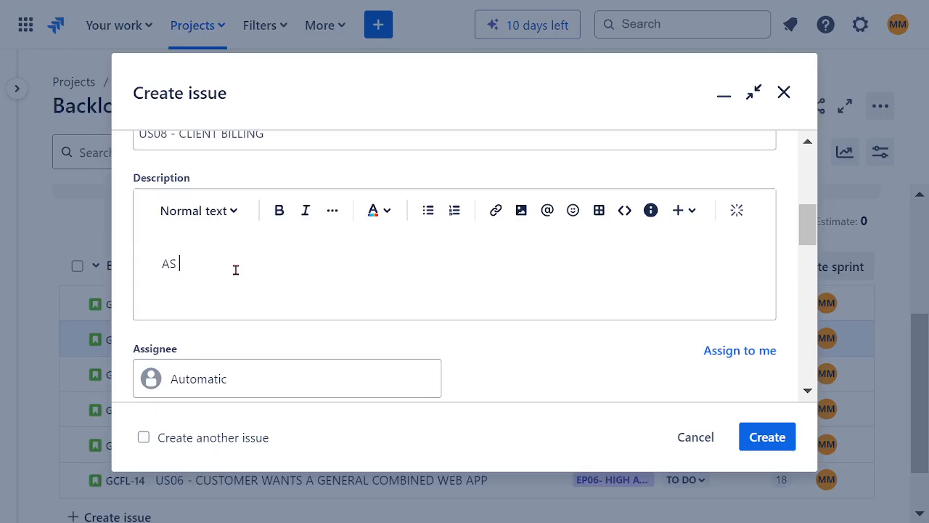
pyautogui.write('A PRODUCT OWNER A')
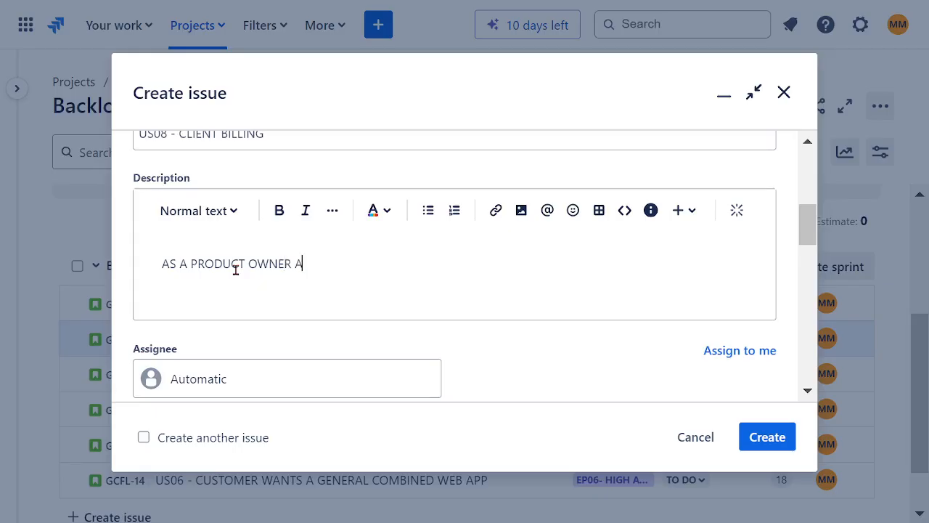
pyautogui.write('ND PROJECT')
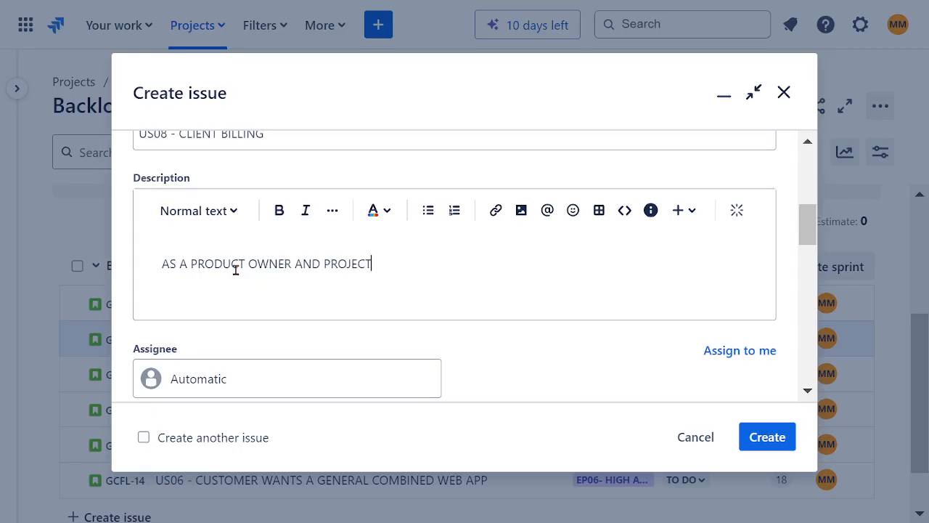
pyautogui.write(' STAKEH')
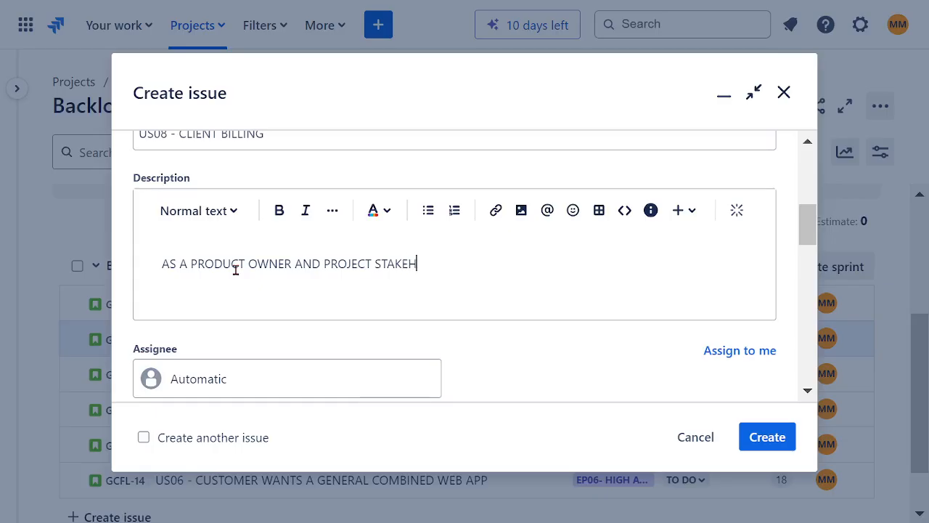
pyautogui.write('OLDERS')
pyautogui.click(294, 265)
pyautogui.press('Return')
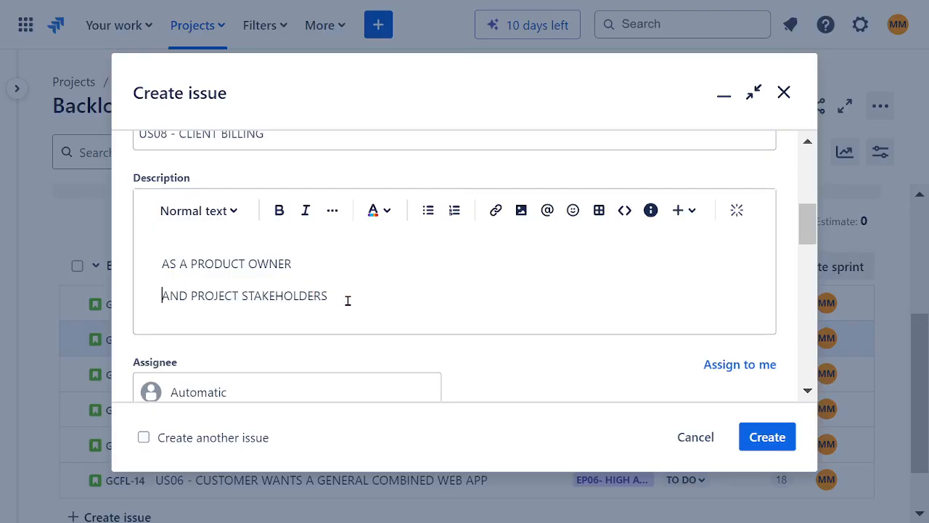
# - Add the description lines "WE WANT TO BE ABLE TO BILL CUSTOMERS PERIODICALY" and "BASED ON SCHEDULE BILLING CYCLE"
pyautogui.press('Return')
pyautogui.write('WE')
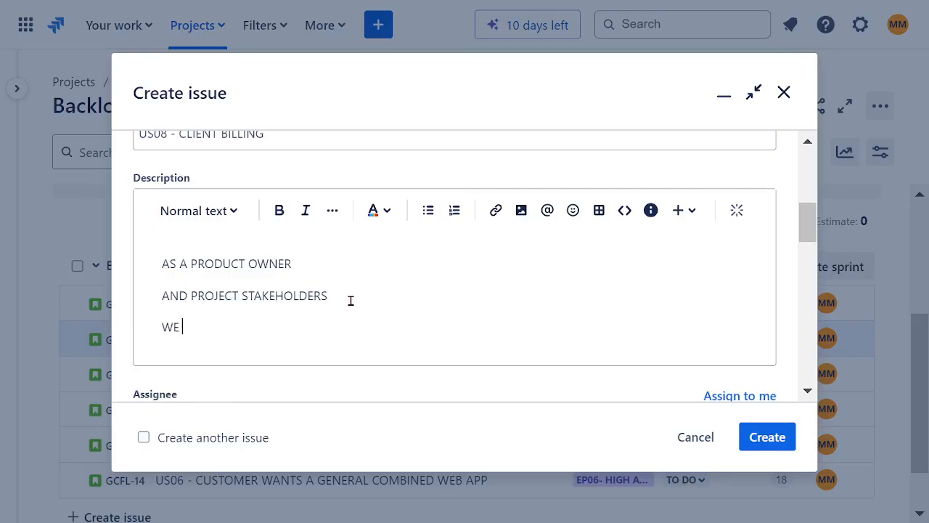
pyautogui.write(' WANT TO BE ABLE')
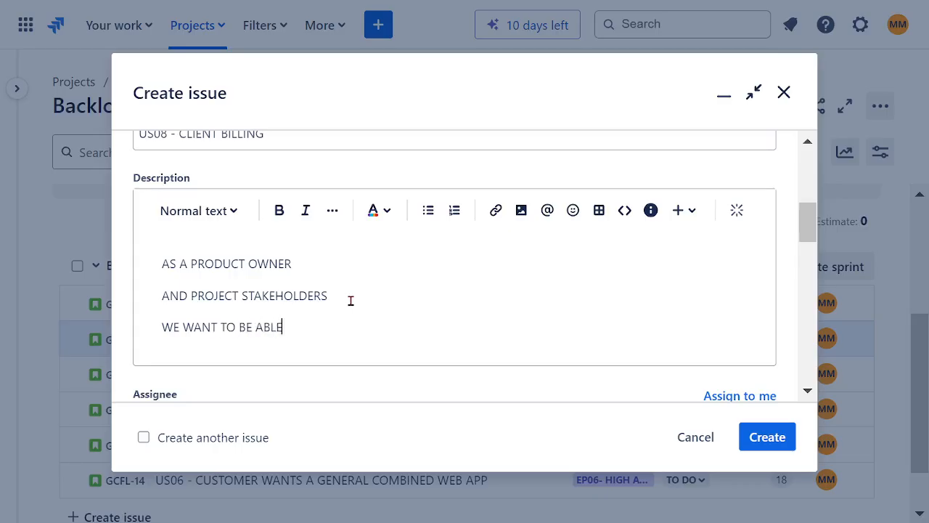
pyautogui.write(' TO BILL CUSTOMERS PERIO')
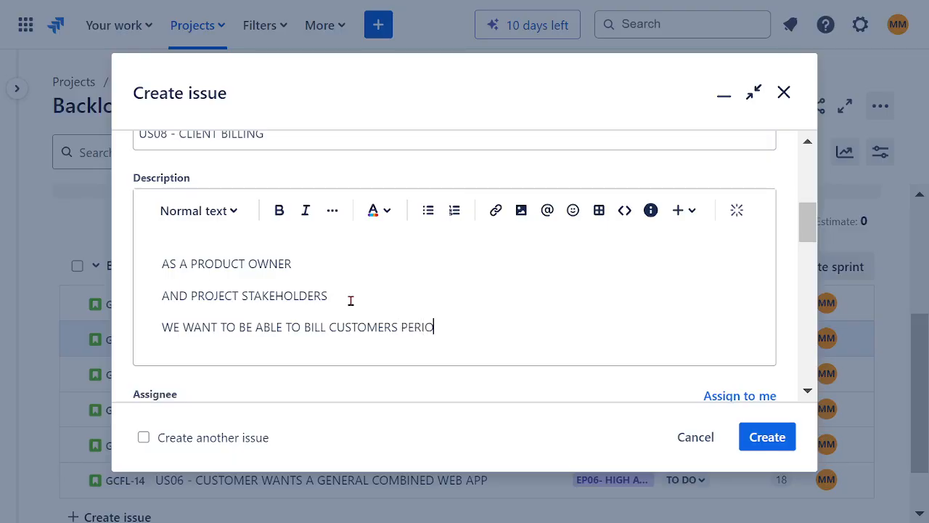
pyautogui.write('DICALY')
pyautogui.press('Return')
pyautogui.write('BA')
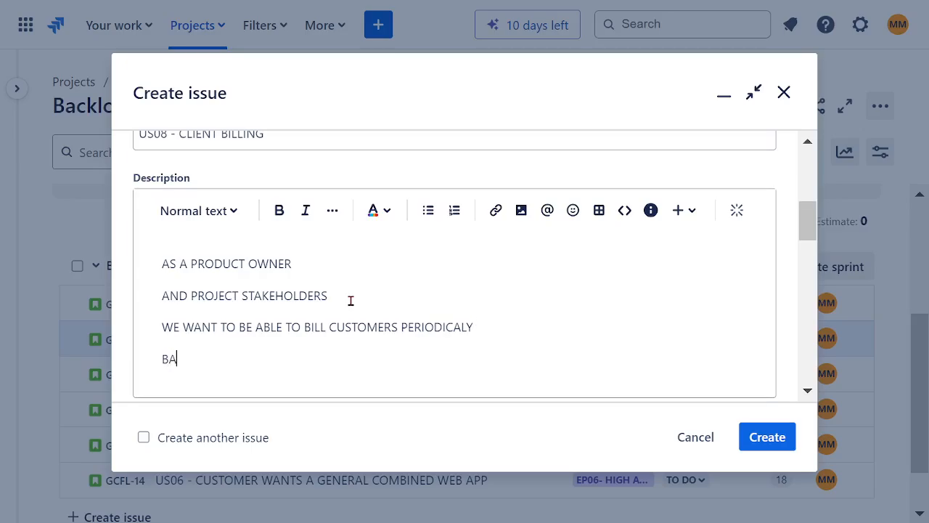
pyautogui.write('SED ON SCHEDU')
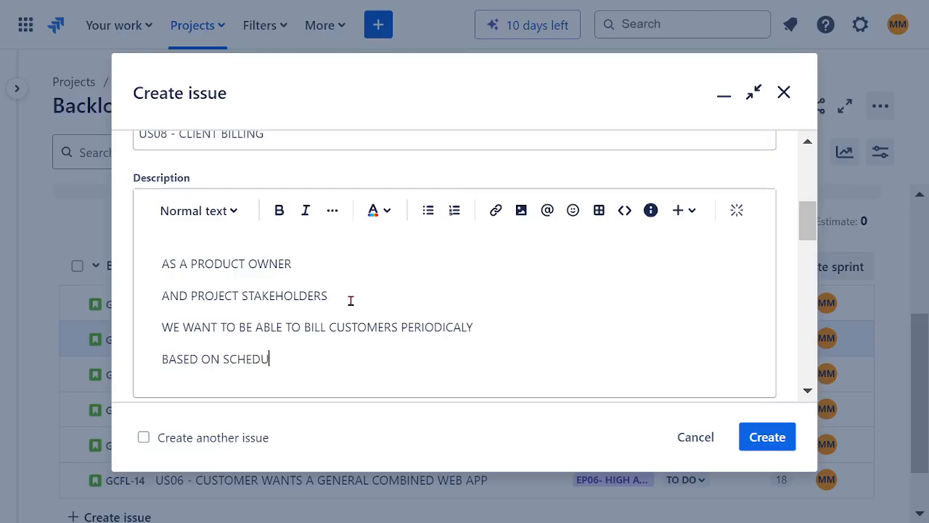
pyautogui.write('LE BILLING CYCLE')
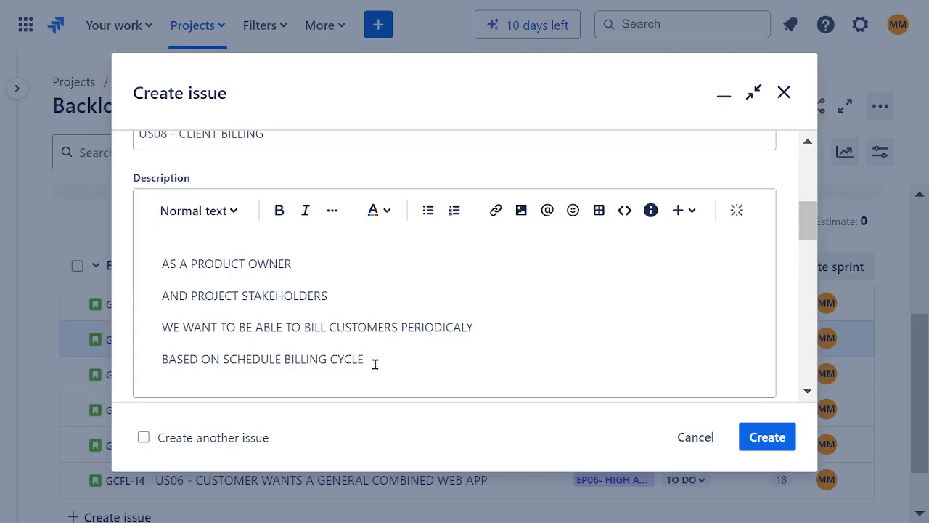
# - Format the whole description text as bold and dark red
pyautogui.moveTo(376, 363); pyautogui.dragTo(145, 261)
pyautogui.click(279, 211)
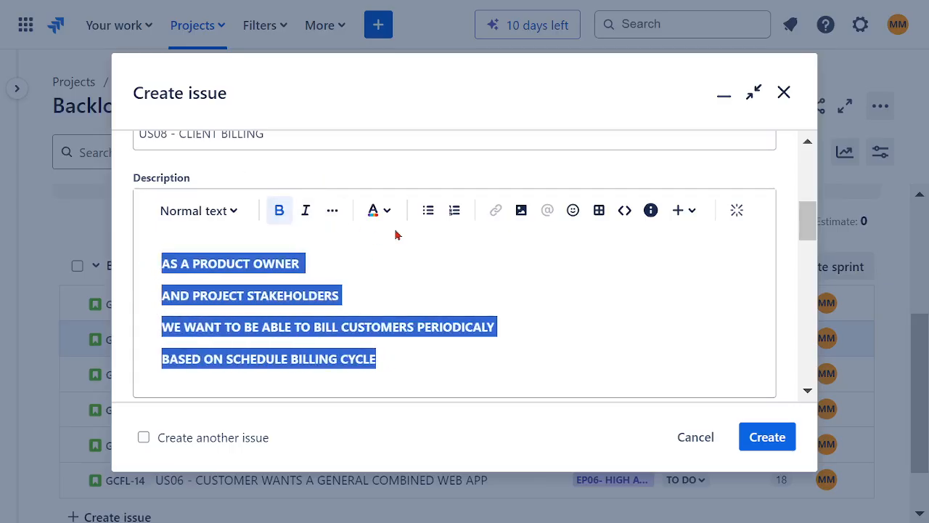
pyautogui.click(382, 210)
pyautogui.click(514, 251)
pyautogui.click(394, 307)
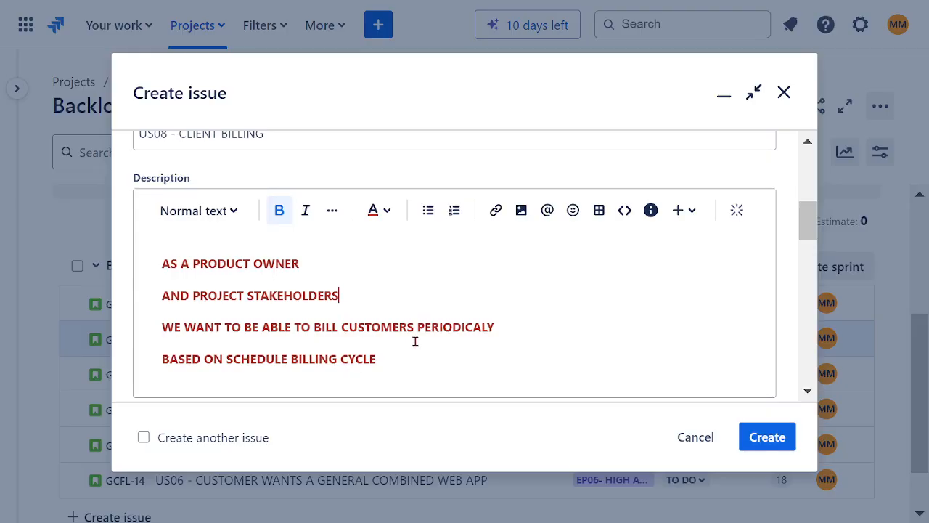
# - Assign the story to yourself and set its parent to the epic "EP07 - HIGH AVALIBILITY BACK-END MAINFRAME BILLING"
pyautogui.scroll(-5, 352, 341)
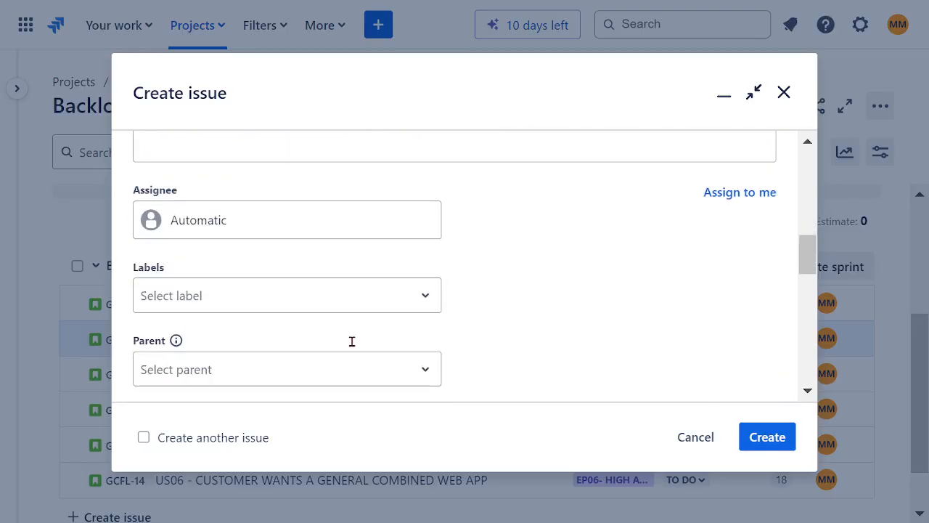
pyautogui.click(215, 218)
pyautogui.click(284, 312)
pyautogui.scroll(-2, 491, 298)
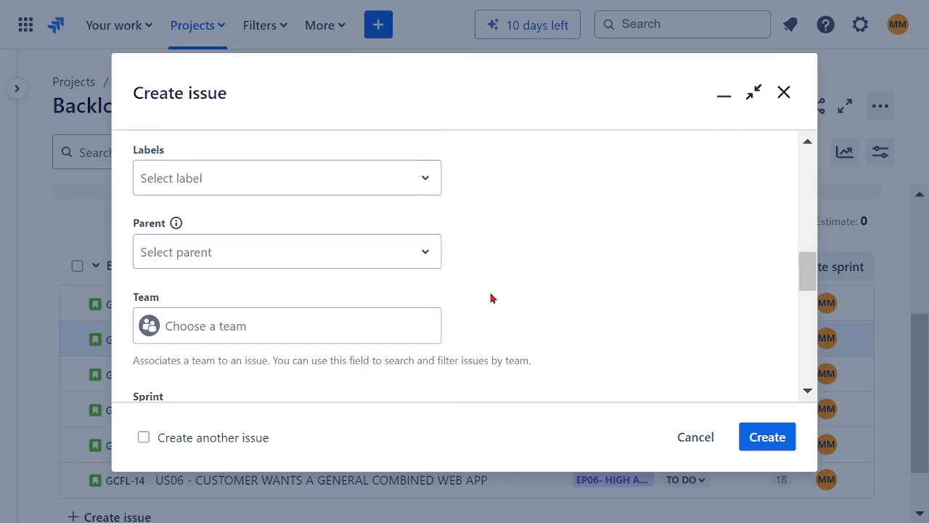
pyautogui.click(216, 254)
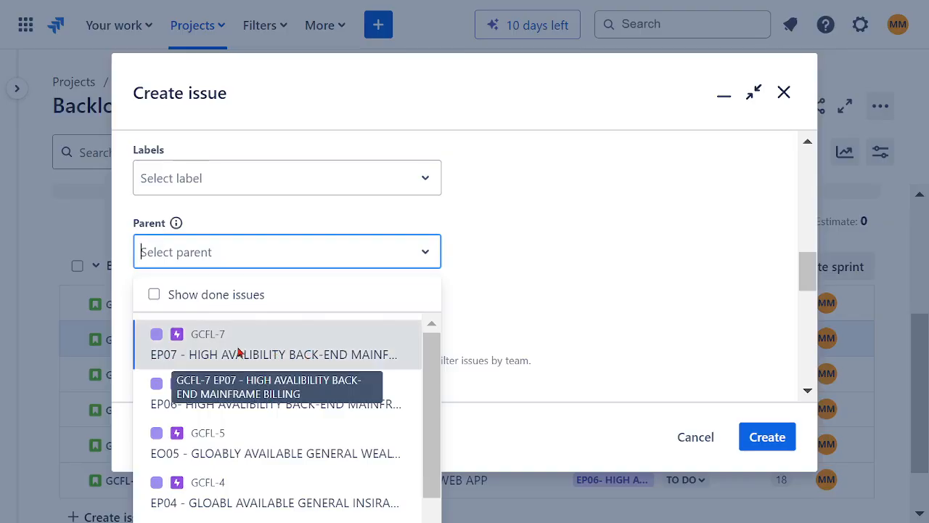
pyautogui.click(238, 352)
# - Correct the story's summary to "US07 - CLIENT BILLING"
pyautogui.scroll(8, 475, 289)
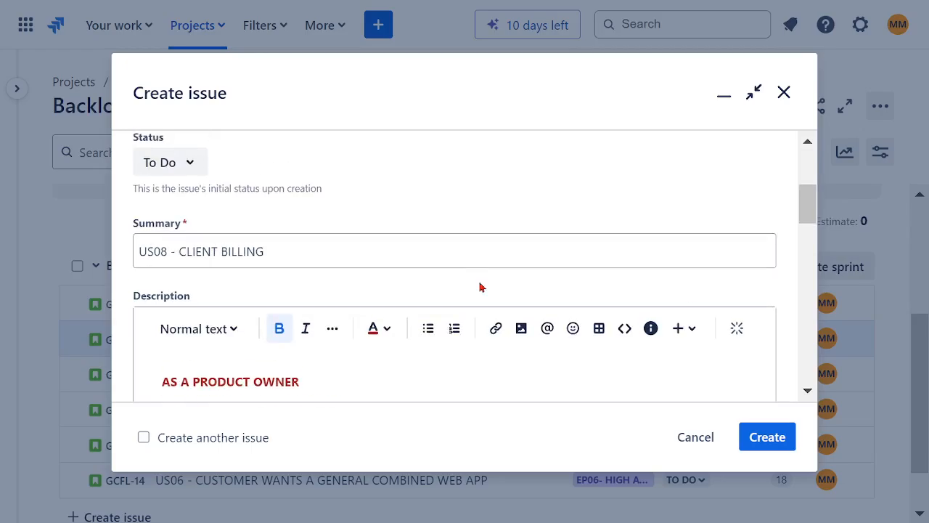
pyautogui.click(168, 252)
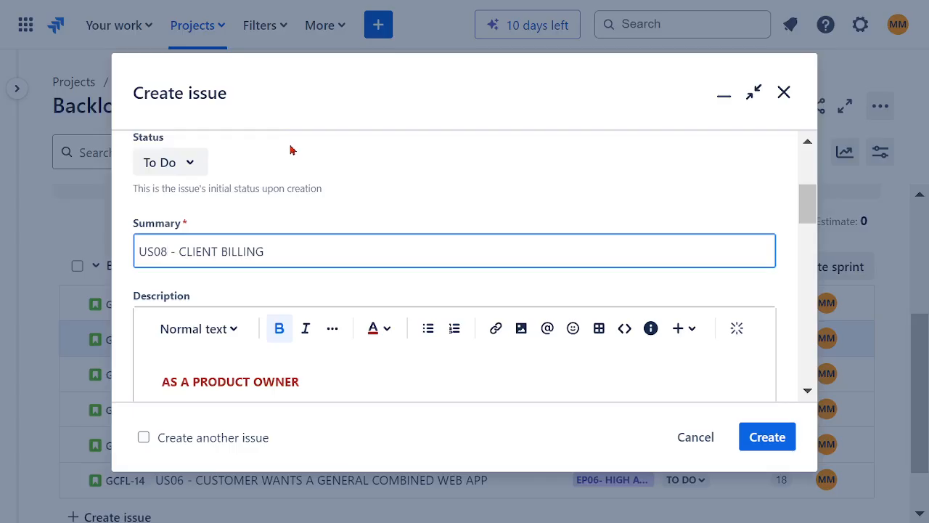
pyautogui.press('BackSpace')
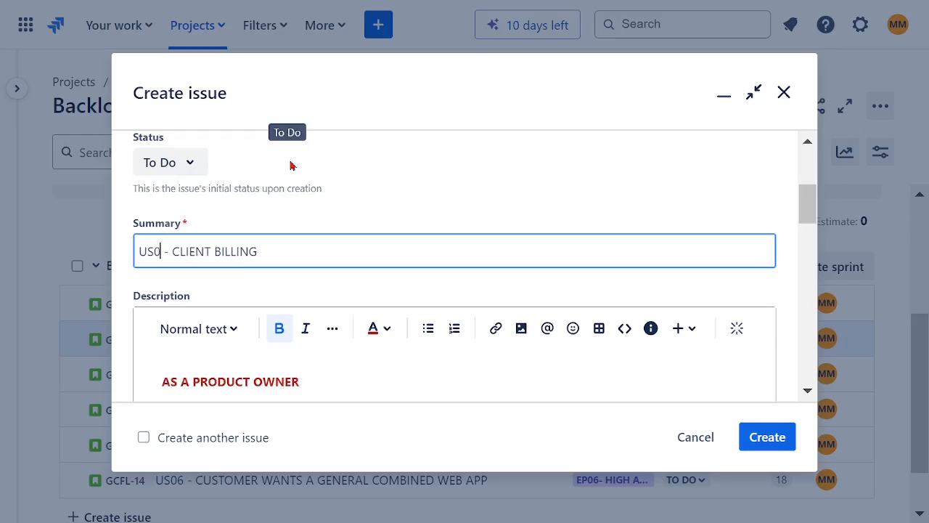
pyautogui.write('7')
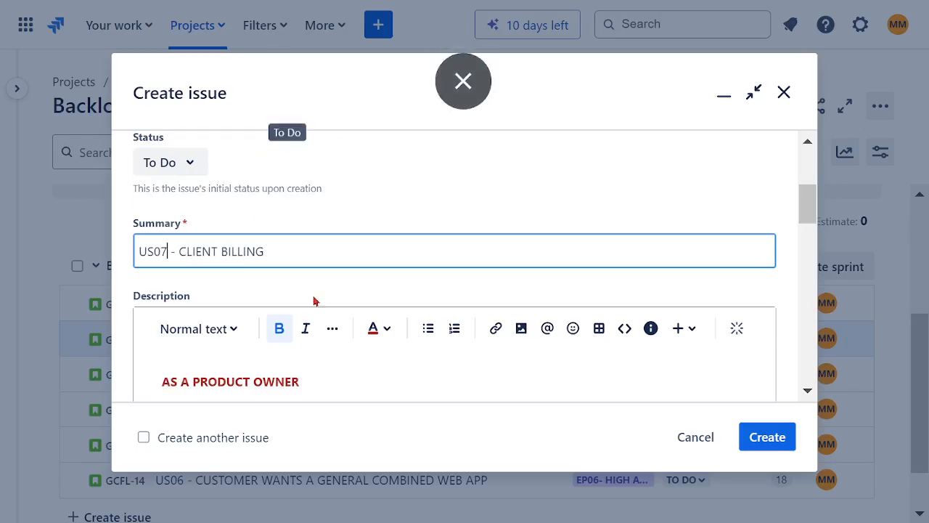
# - Set the US07 story's team to SOFTWARE ASSURANCE TEAM and its story point estimate to 30
pyautogui.scroll(-8, 393, 248)
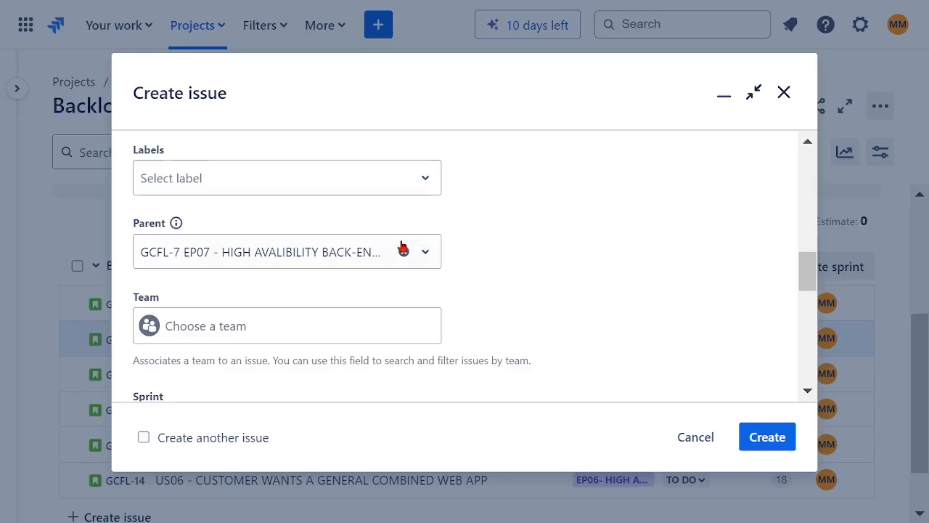
pyautogui.scroll(-2, 457, 262)
pyautogui.click(235, 212)
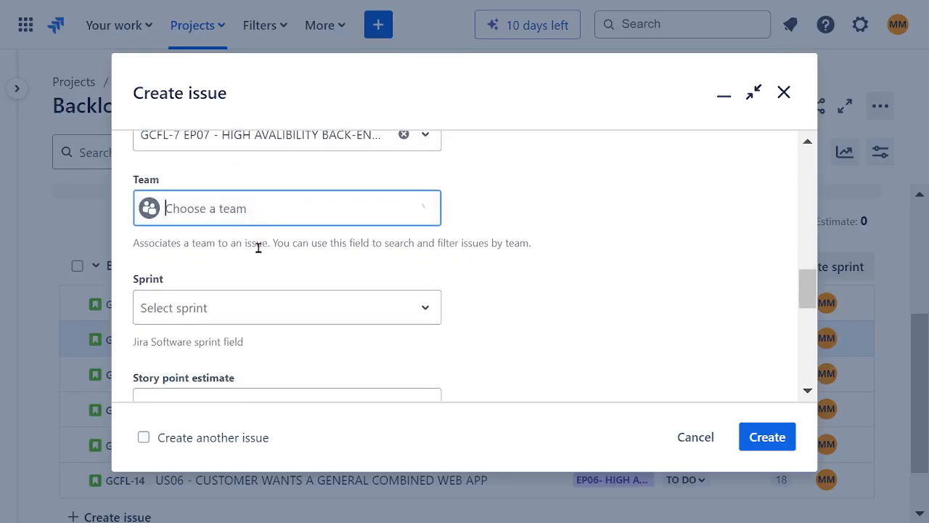
pyautogui.click(253, 267)
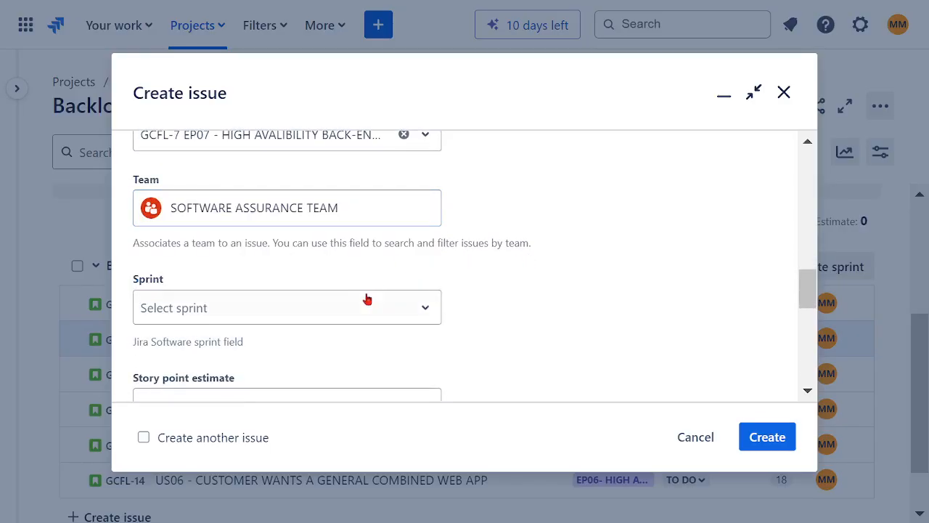
pyautogui.scroll(-2, 368, 299)
pyautogui.click(276, 287)
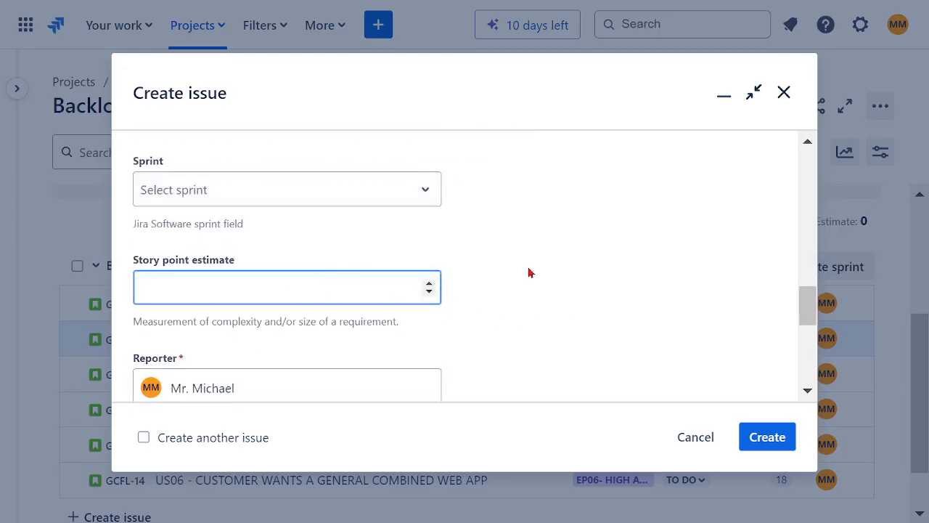
pyautogui.write('30')
# - Check the US07 story's remaining fields, create the story and dismiss the notification
pyautogui.scroll(-5, 607, 299)
pyautogui.scroll(5, 606, 298)
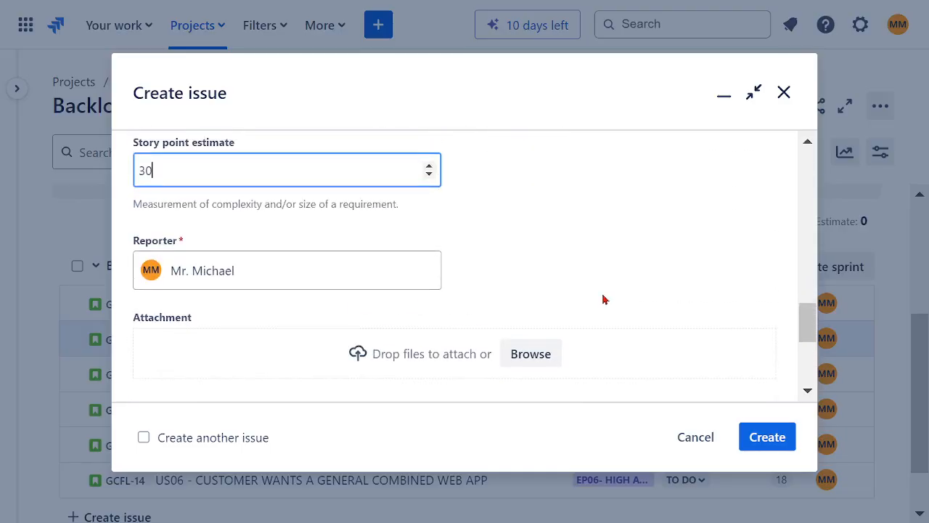
pyautogui.scroll(2, 602, 299)
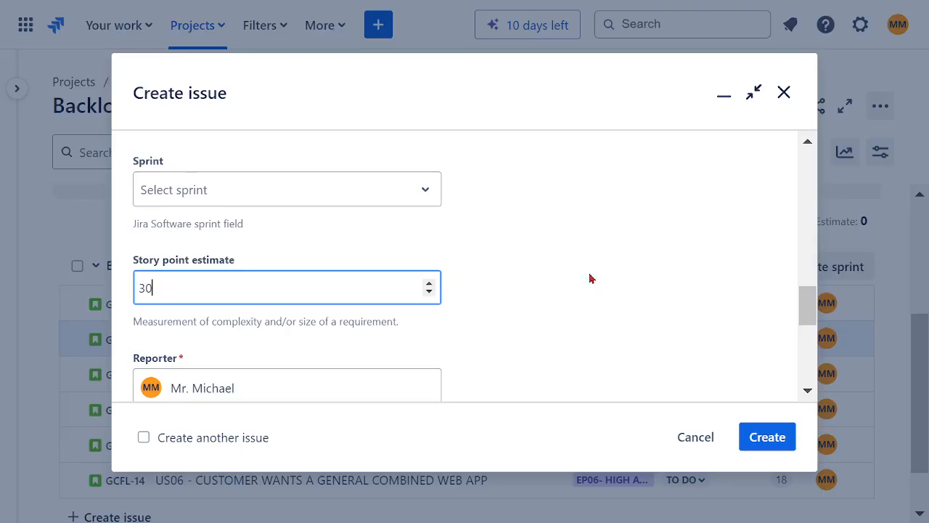
pyautogui.scroll(-3, 603, 280)
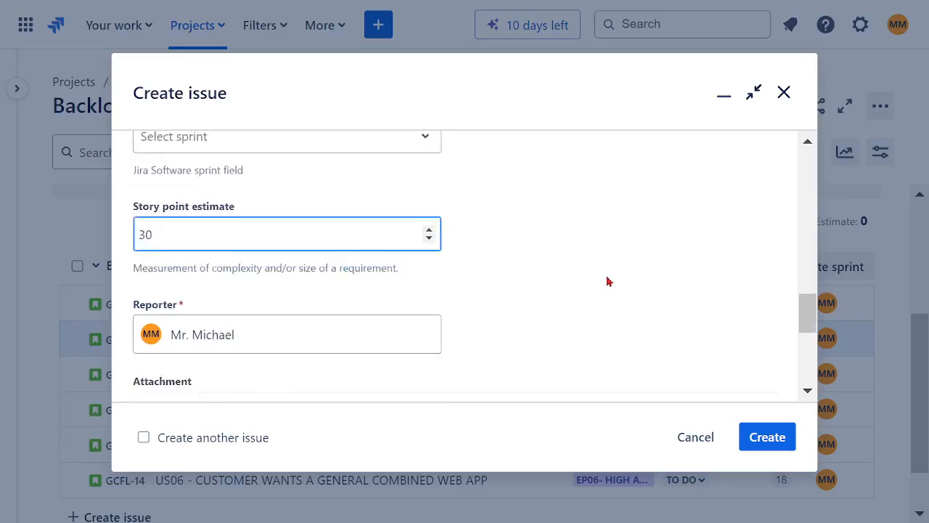
pyautogui.click(768, 437)
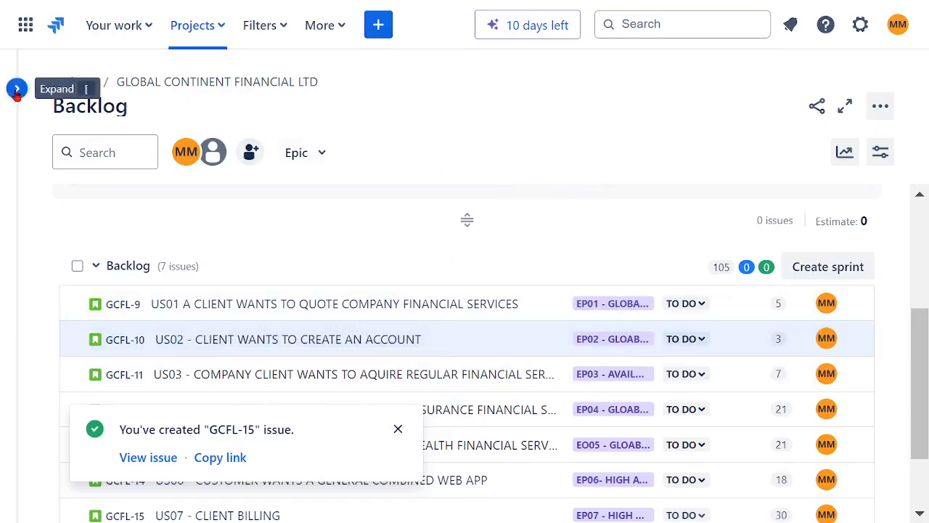
pyautogui.click(398, 429)
pyautogui.scroll(-2, 550, 209)
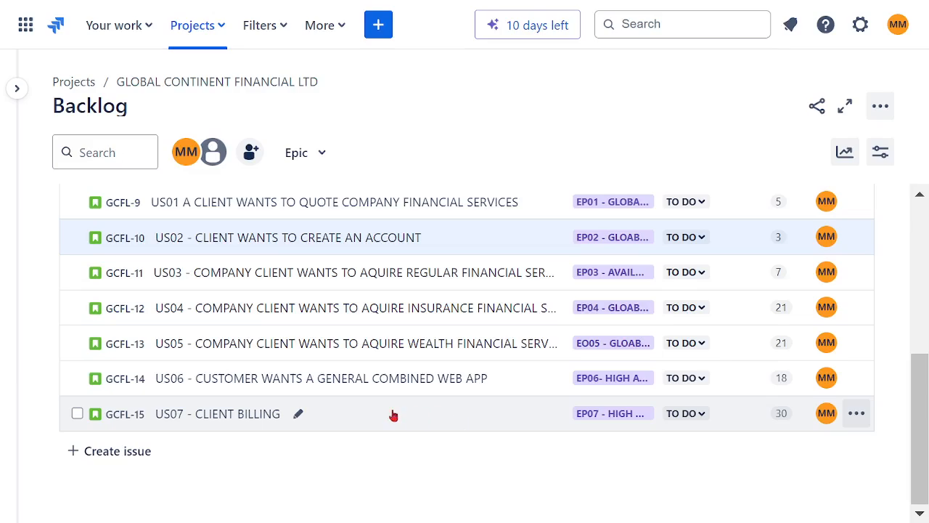
# - Start a new issue in the GLOBAL CONTINENT FINANCIAL LTD project and set its issue type to Epic
pyautogui.click(379, 31)
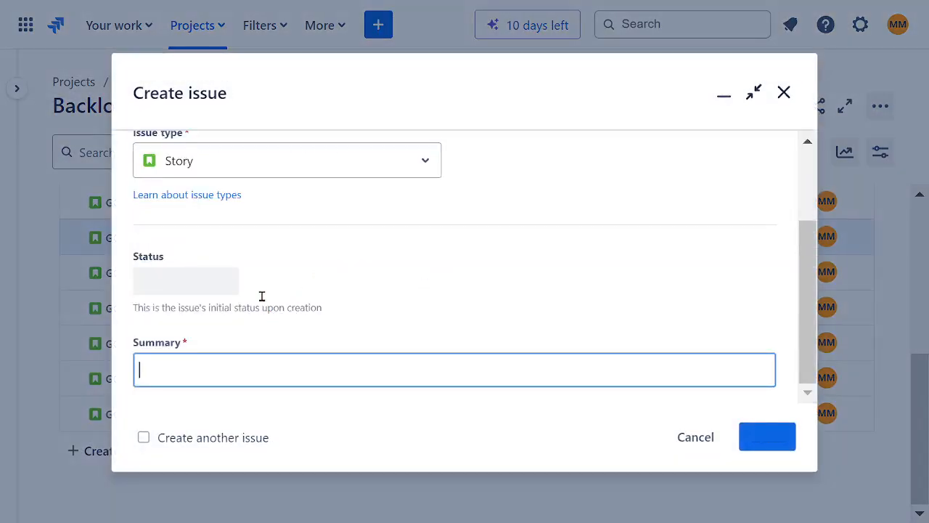
pyautogui.click(255, 167)
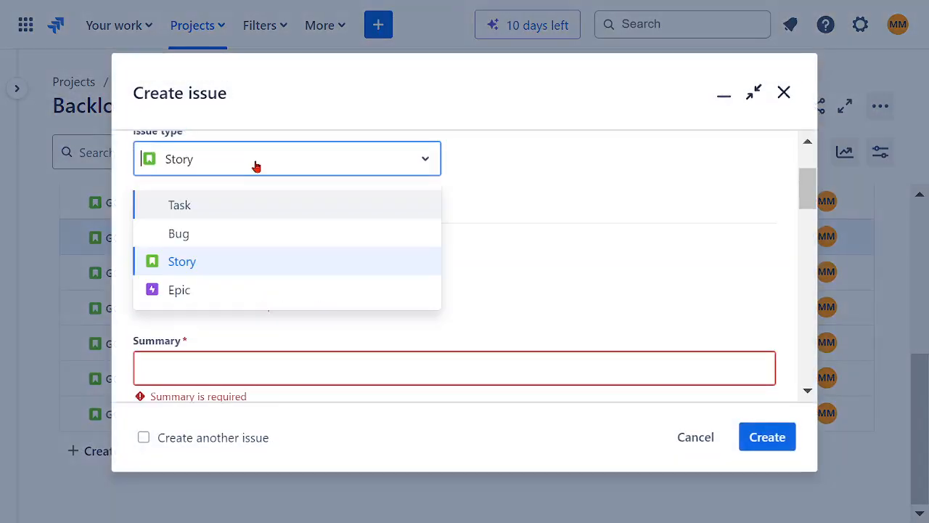
pyautogui.click(187, 294)
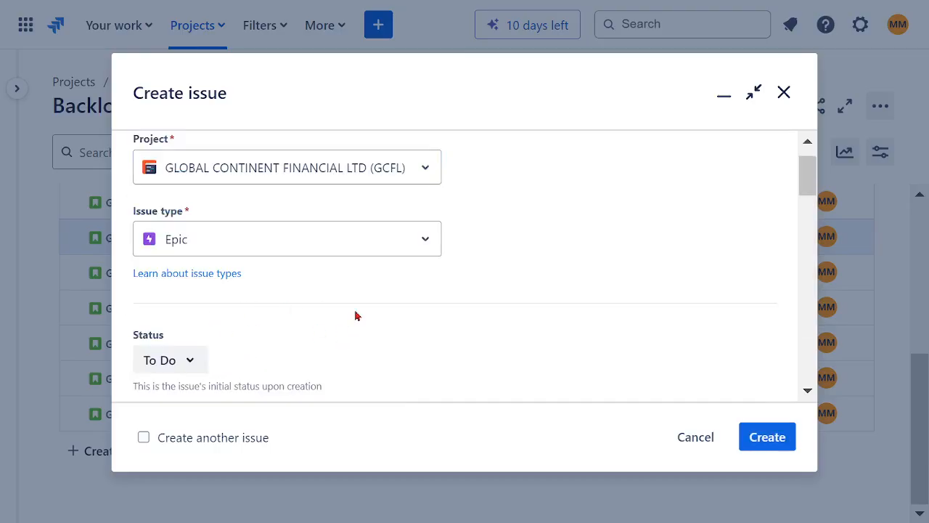
# - Enter "EP08 - GLOBAL CONSOLICATED FINANCIAL CLOUD SERVICES" as the epic's summary
pyautogui.click(241, 325)
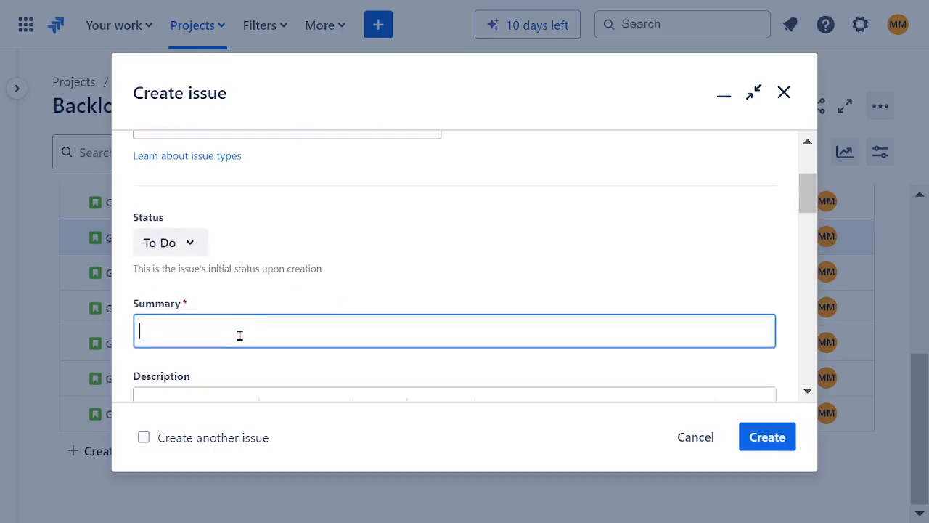
pyautogui.write('EP08 -')
pyautogui.write('GL')
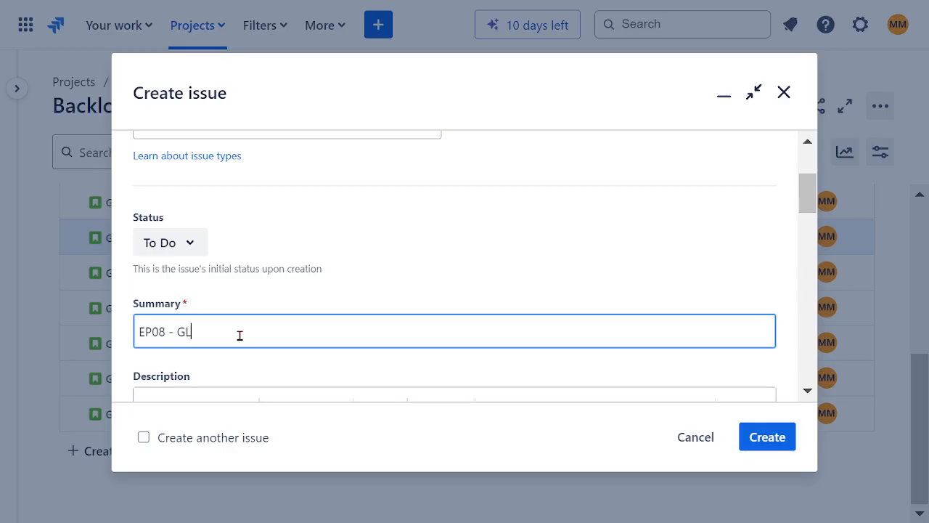
pyautogui.write('OBAL')
pyautogui.write(' CONSOL')
pyautogui.write('ICATED')
pyautogui.write(' WEB S')
pyautogui.write('FINANCIAL')
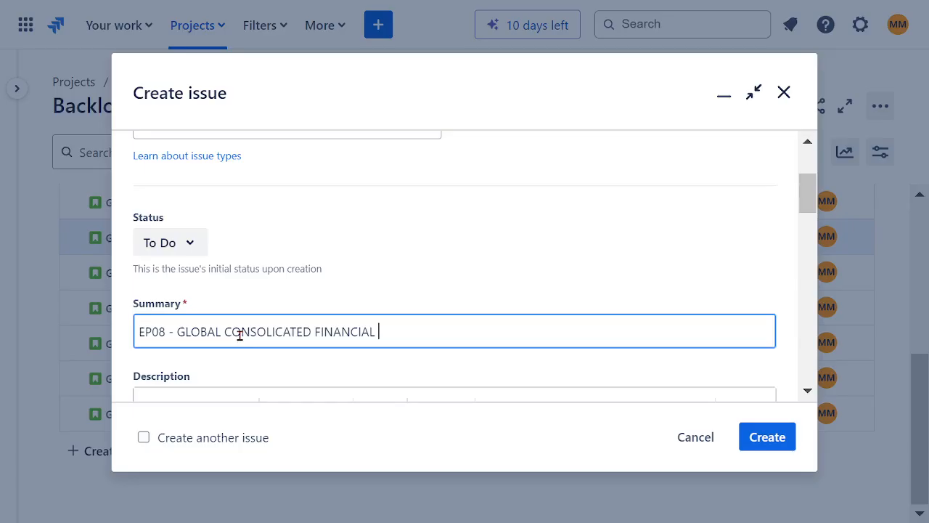
pyautogui.write(' CLOUD SERVICES')
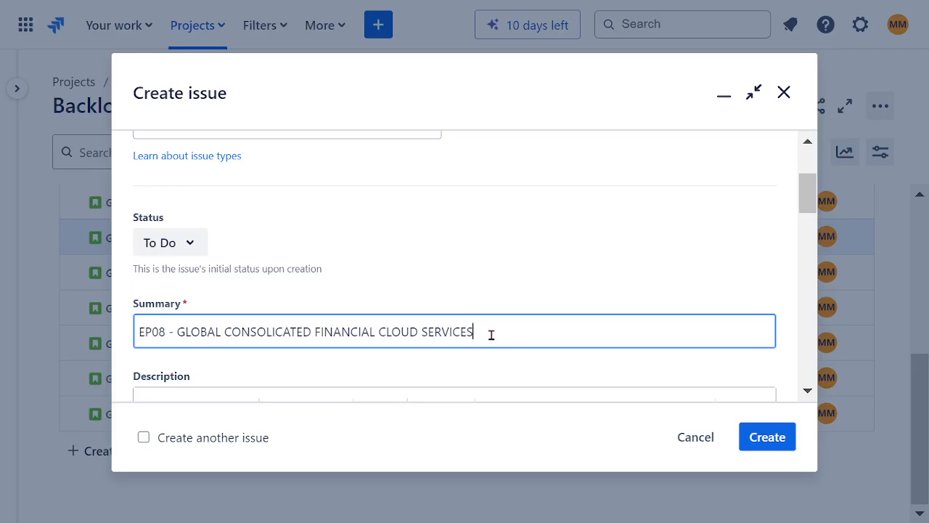
# - Copy the summary text without the EP08 prefix into the description and put "99.999%" in front of it
pyautogui.moveTo(492, 332); pyautogui.dragTo(178, 331)
pyautogui.hotkey('ctrl', 'c')
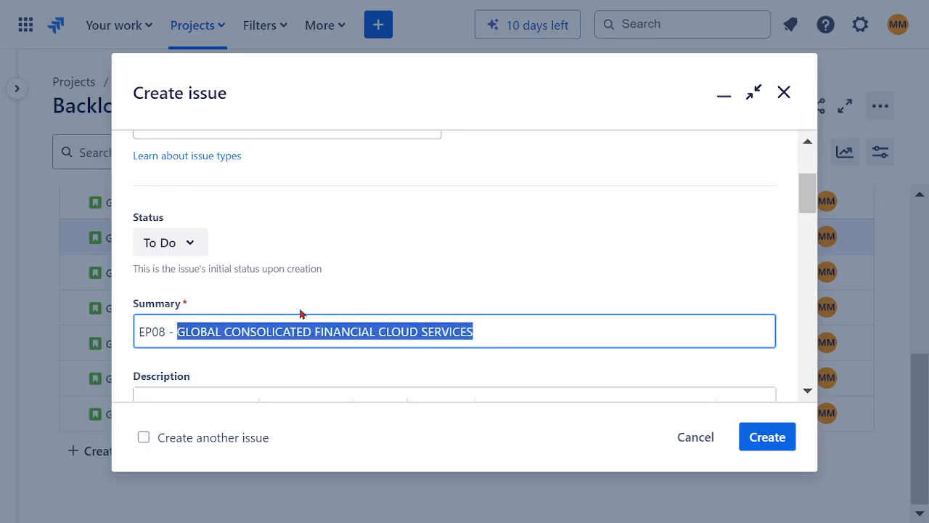
pyautogui.click(420, 276)
pyautogui.scroll(-2, 443, 251)
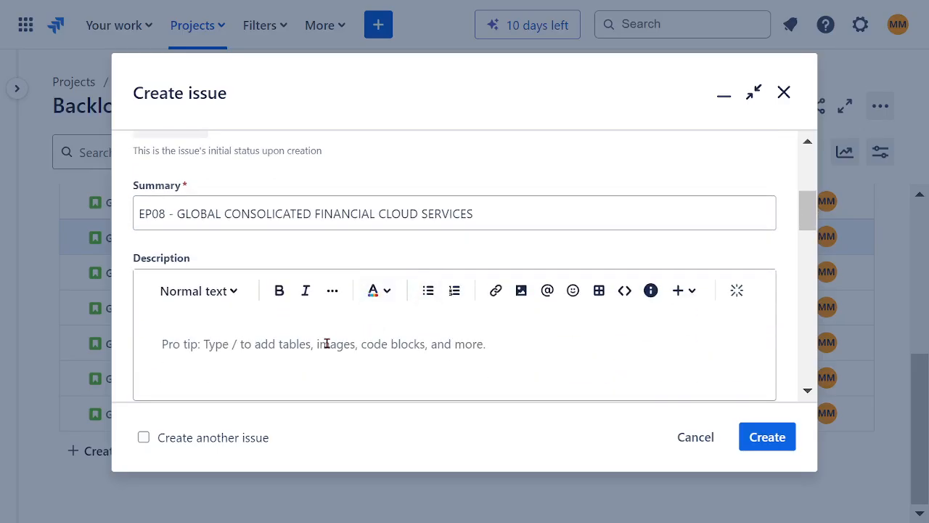
pyautogui.write('AS')
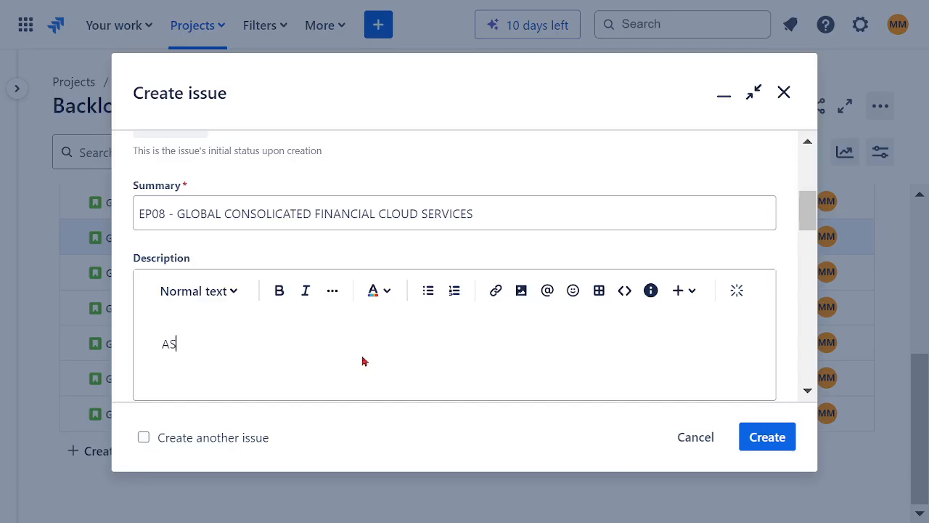
pyautogui.press('BackSpace')
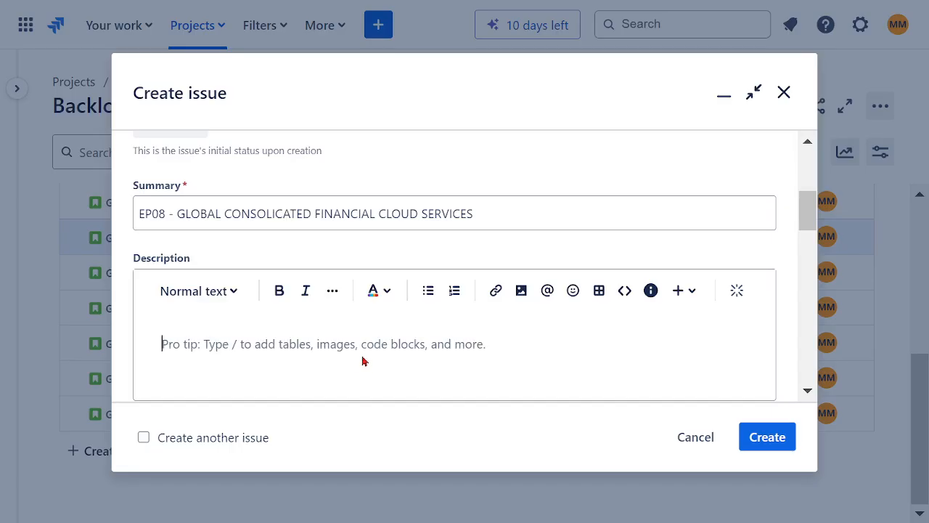
pyautogui.hotkey('ctrl', 'v')
pyautogui.click(165, 346)
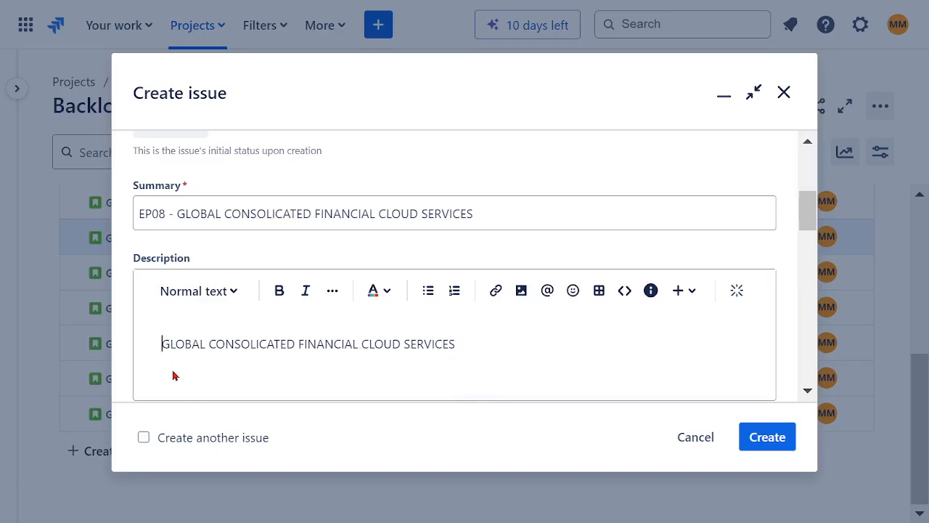
pyautogui.write('99')
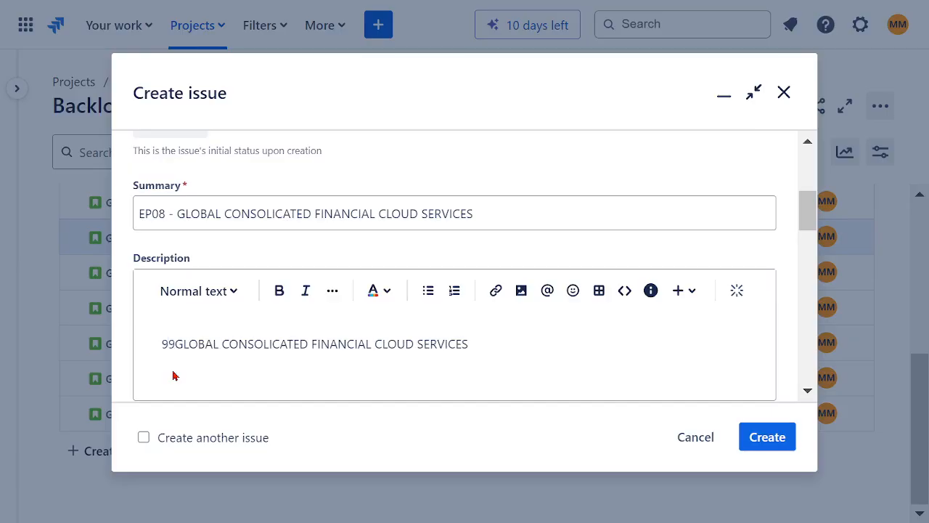
pyautogui.write('.999')
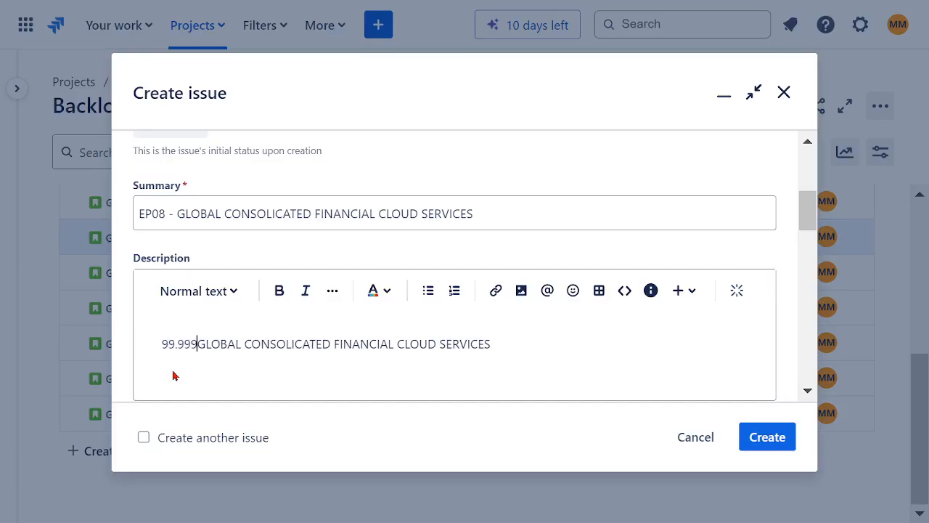
pyautogui.write('%')
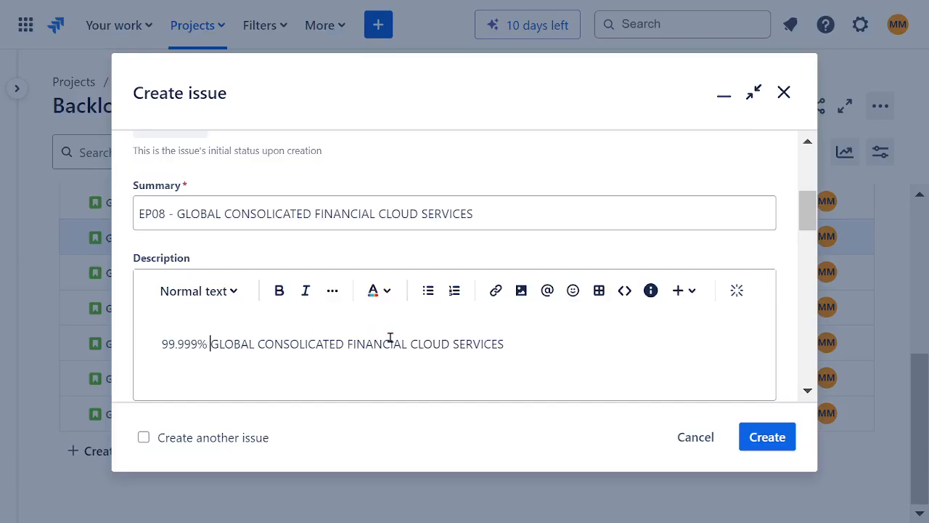
# - Format the epic's whole description line as bold, dark red text
pyautogui.scroll(-3, 568, 352)
pyautogui.moveTo(517, 224); pyautogui.dragTo(191, 197)
pyautogui.click(279, 173)
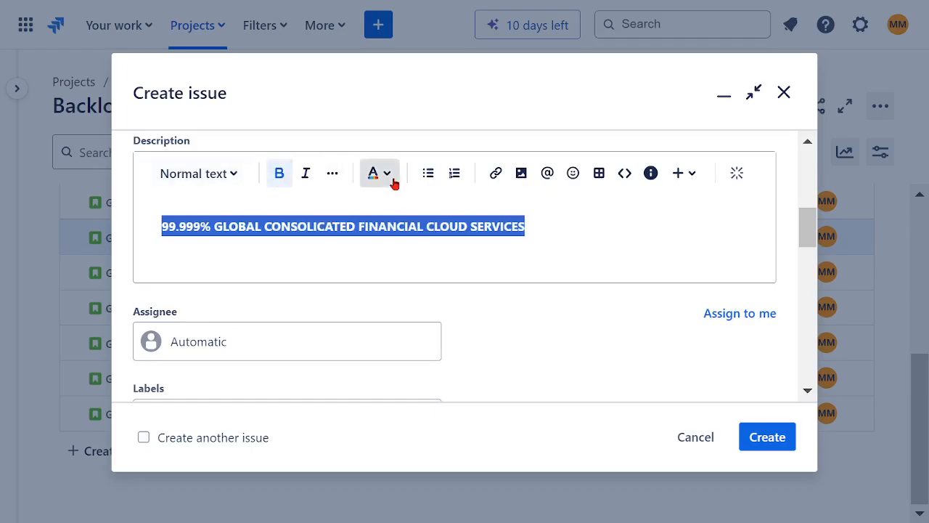
pyautogui.click(394, 184)
pyautogui.click(520, 212)
pyautogui.click(320, 265)
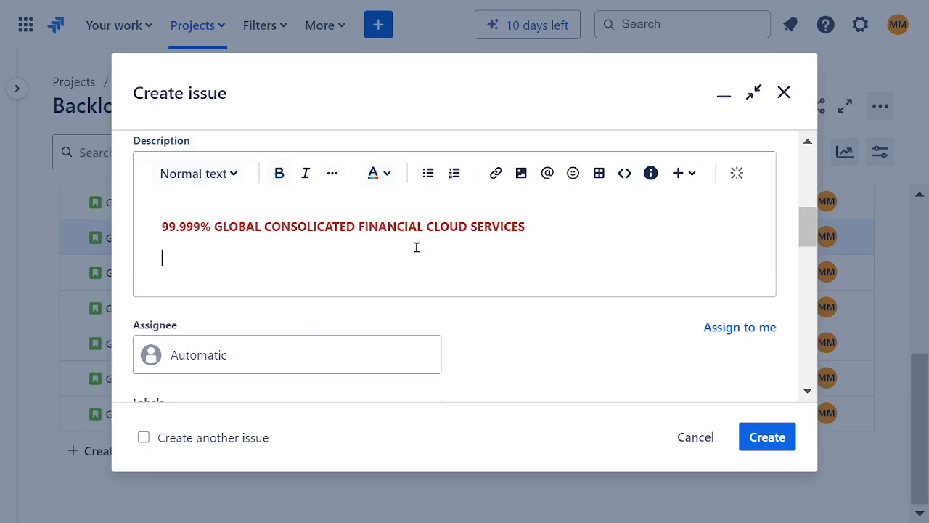
# - Assign the EP08 epic to yourself and set its team to SOFTWARE ASSURANCE TEAM
pyautogui.scroll(-3, 417, 247)
pyautogui.click(300, 221)
pyautogui.click(314, 329)
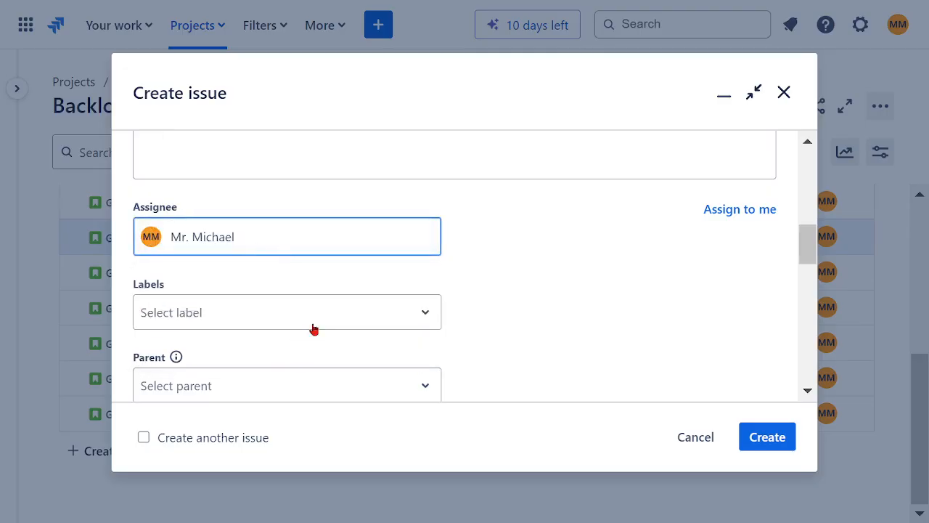
pyautogui.scroll(-2, 478, 298)
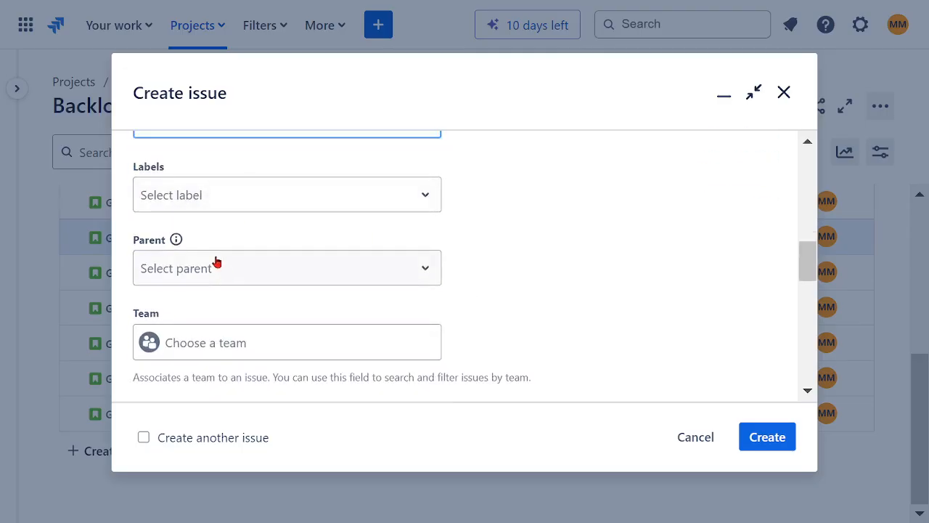
pyautogui.click(211, 274)
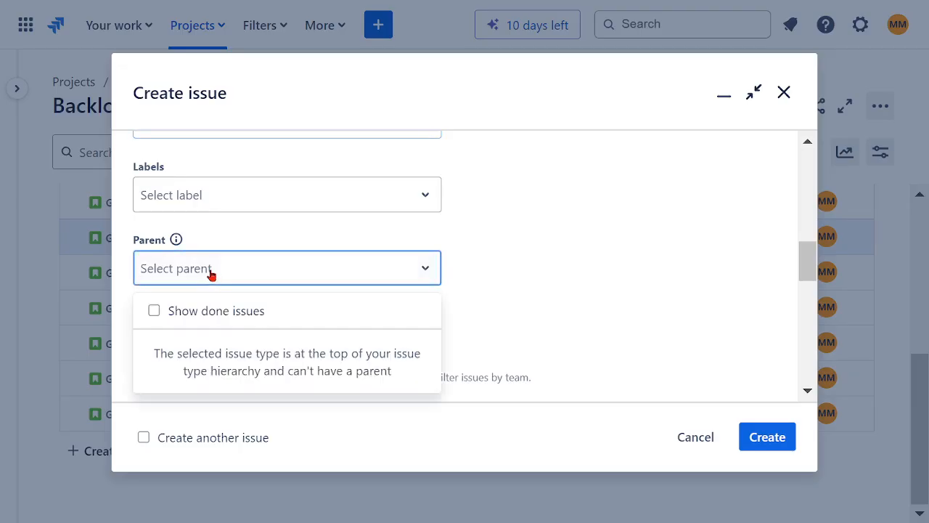
pyautogui.click(546, 276)
pyautogui.scroll(-2, 421, 308)
pyautogui.click(224, 235)
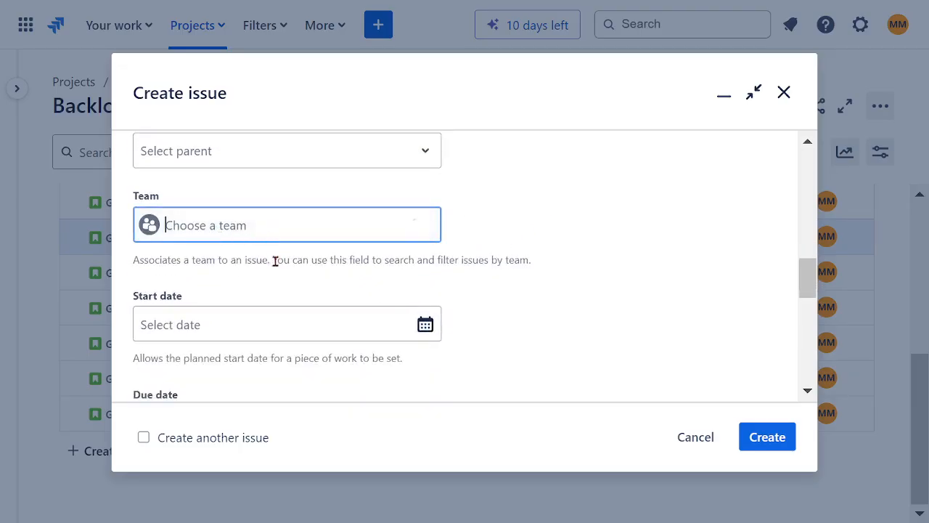
pyautogui.click(210, 276)
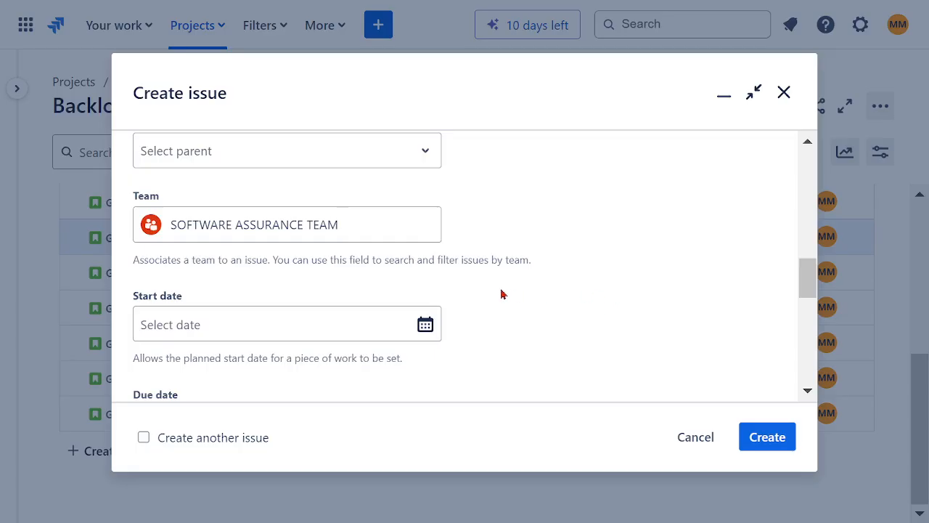
# - Check the EP08 epic's remaining fields, create the epic and dismiss the notification
pyautogui.scroll(-5, 482, 296)
pyautogui.scroll(2, 462, 293)
pyautogui.scroll(-4, 464, 288)
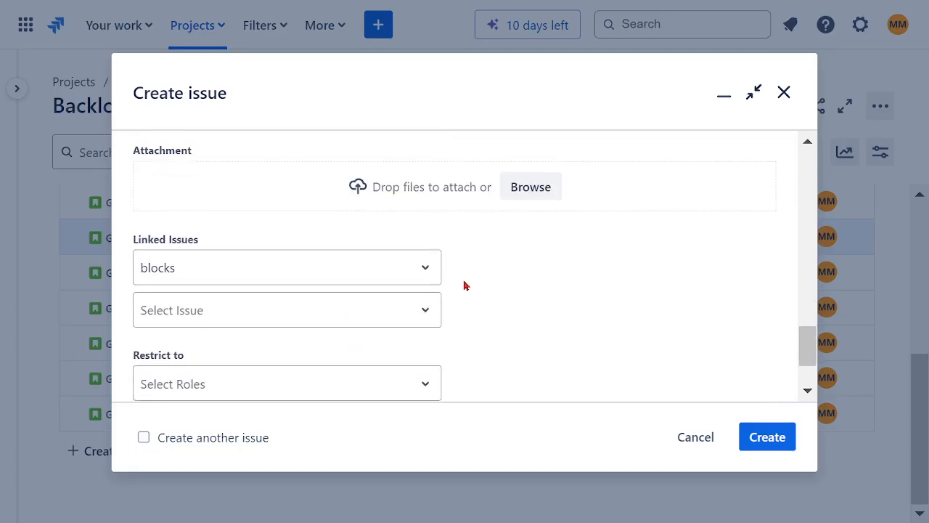
pyautogui.scroll(-2, 494, 290)
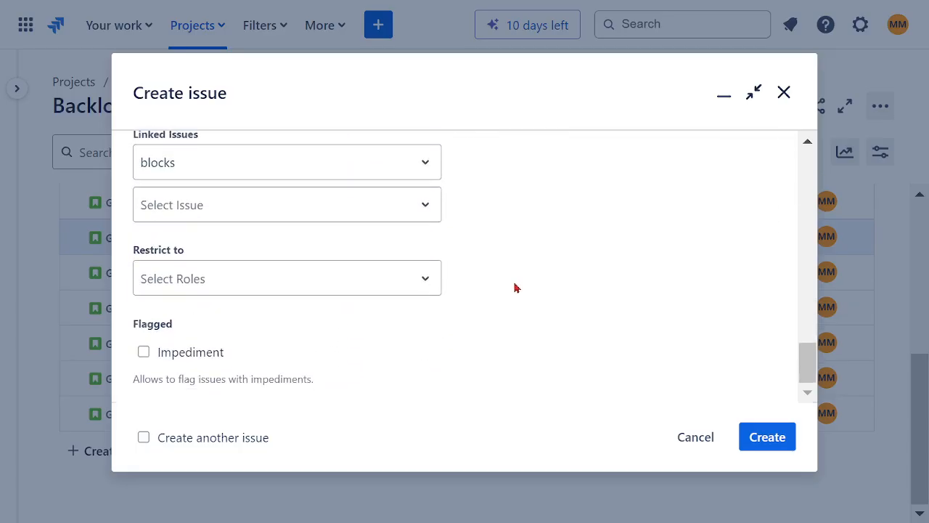
pyautogui.click(768, 440)
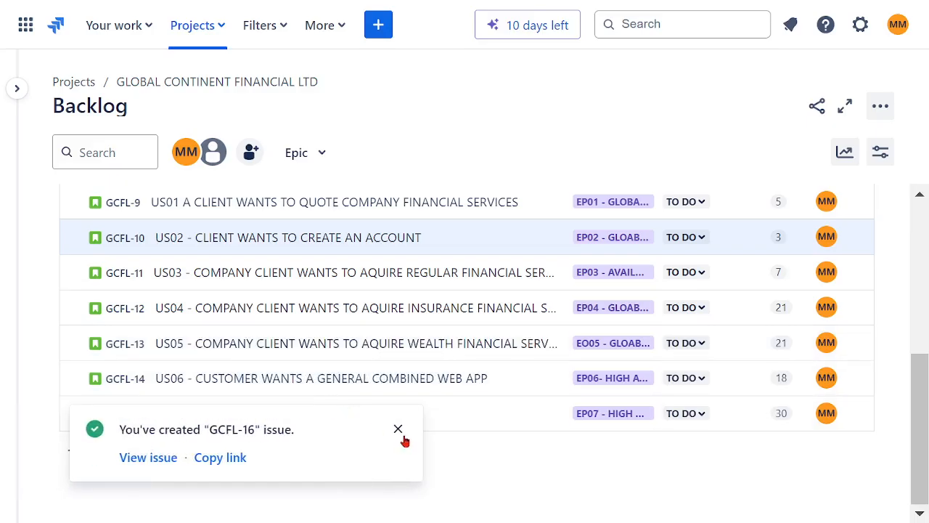
pyautogui.click(400, 431)
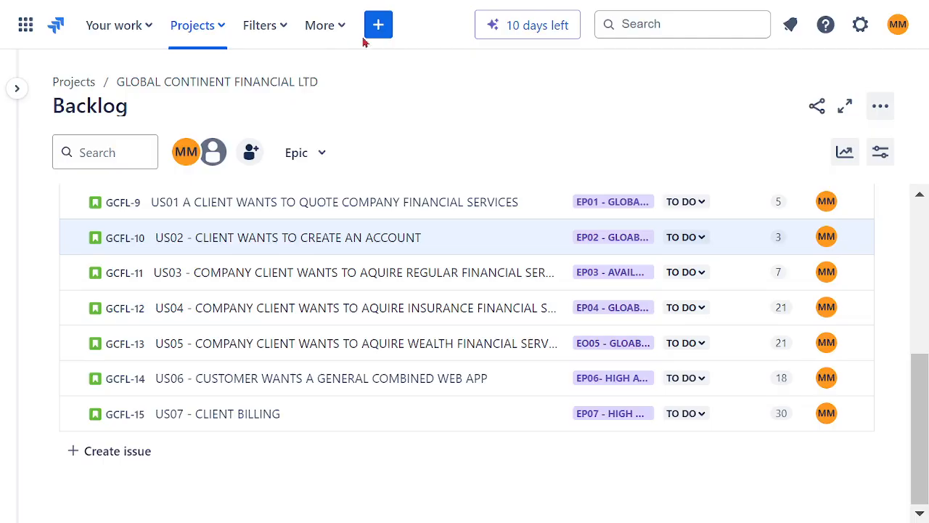
# - Start another new issue with the summary "US08 - HIGH AVAILABILITY CLOUD BASED FINANCIAL SERVICE"
pyautogui.click(377, 26)
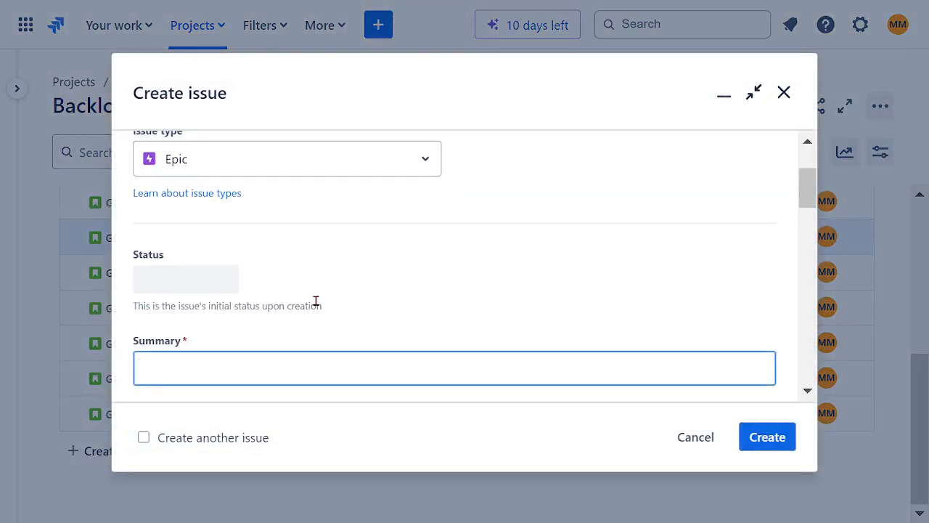
pyautogui.write('US08 ')
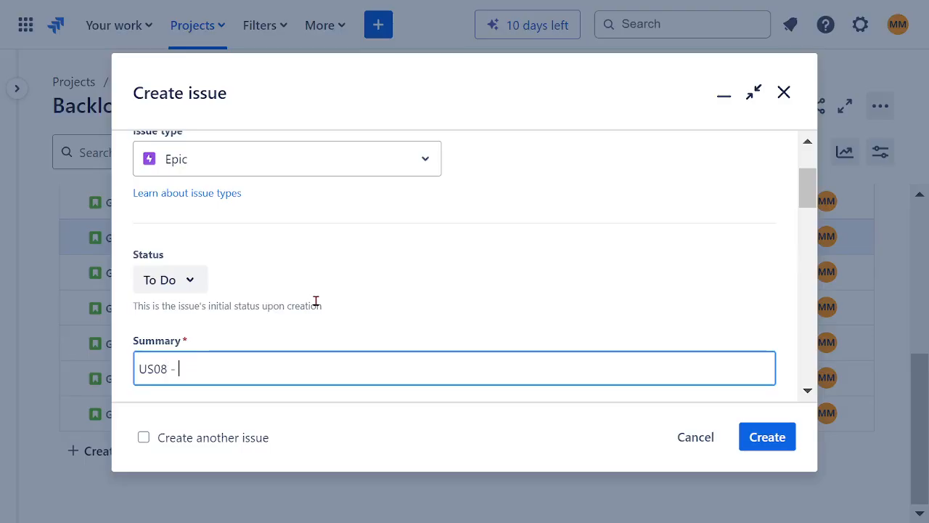
pyautogui.write('- HIGH AVAILABILITY ')
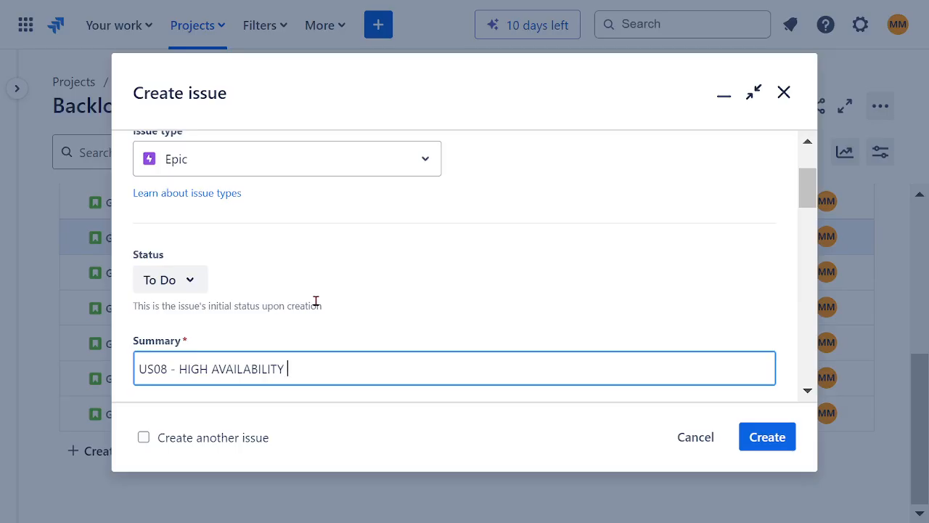
pyautogui.write('FINANCIAL SER')
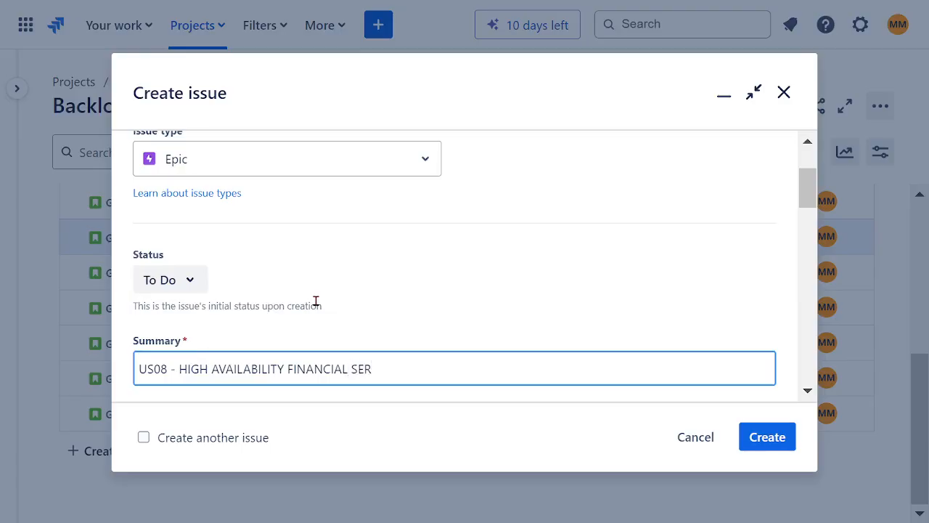
pyautogui.write('VICECLOUD')
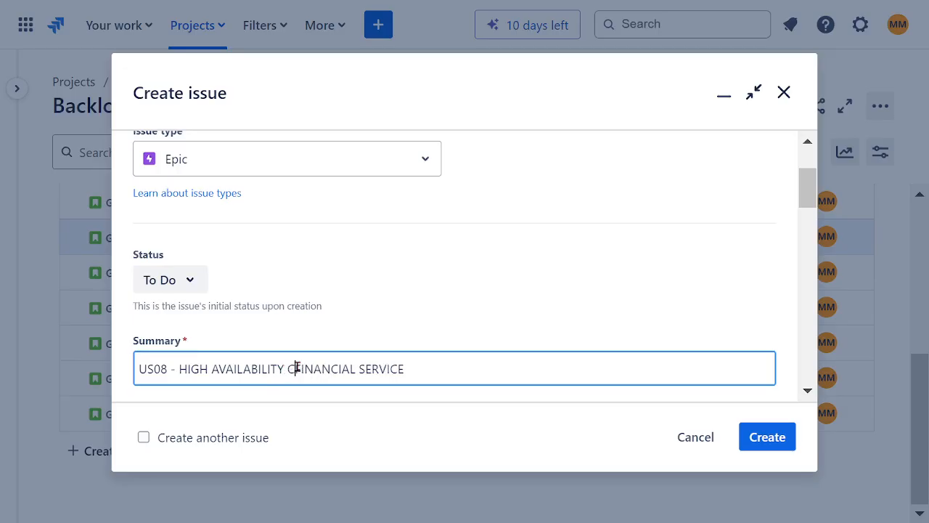
pyautogui.write(' BASED')
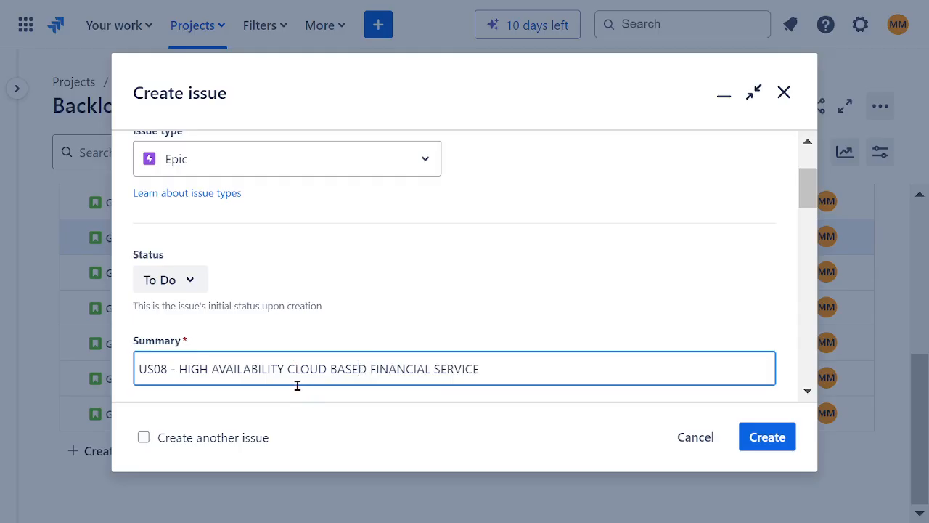
# - Assign the US08 issue to yourself, leaving its summary and description as they are
pyautogui.moveTo(179, 369); pyautogui.dragTo(503, 366)
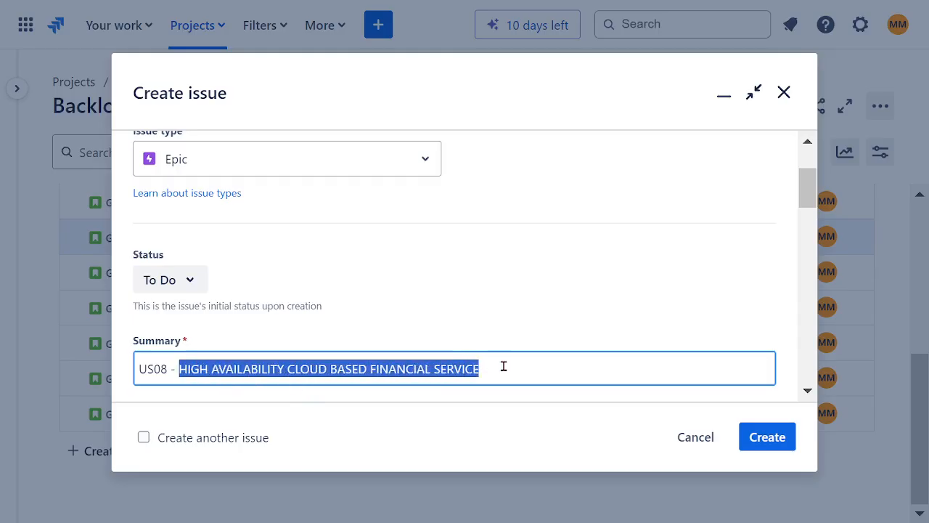
pyautogui.click(476, 318)
pyautogui.scroll(-2, 481, 290)
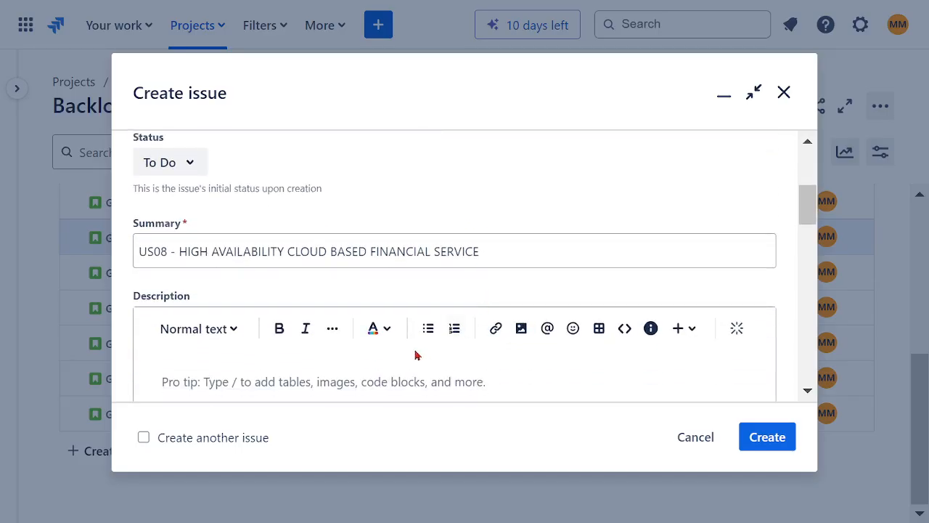
pyautogui.scroll(-3, 371, 375)
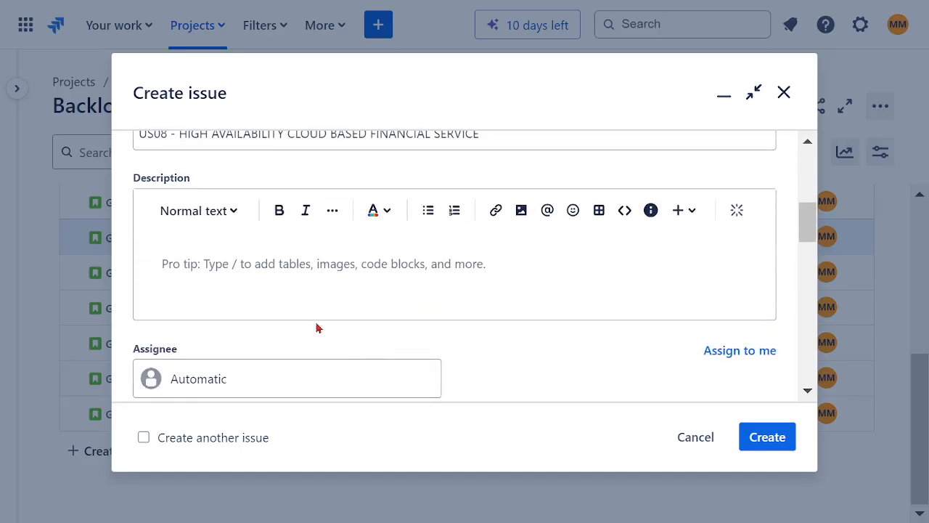
pyautogui.scroll(-1, 315, 349)
pyautogui.scroll(-1, 312, 371)
pyautogui.click(251, 269)
pyautogui.click(259, 353)
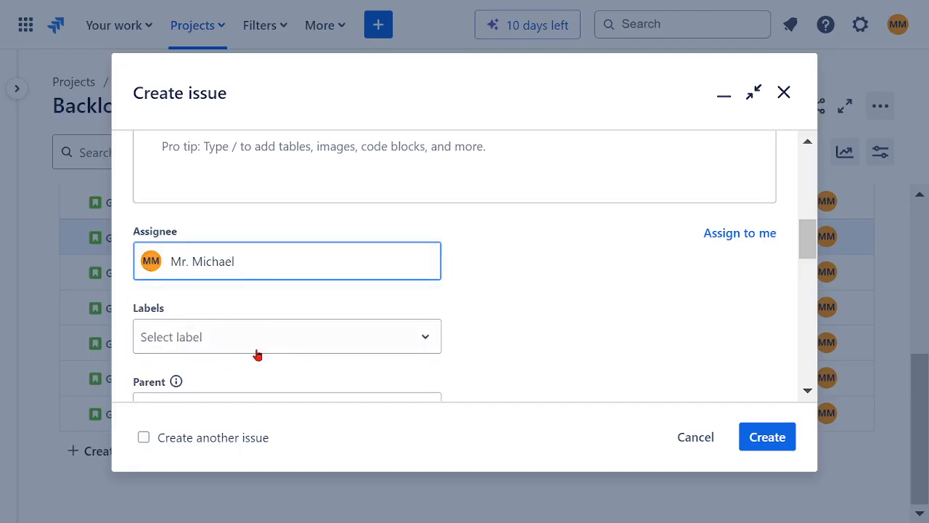
# - Check the parent options for the US08 issue and set its team to SOFTWARE ASSURANCE TEAM
pyautogui.scroll(-2, 445, 324)
pyautogui.click(288, 306)
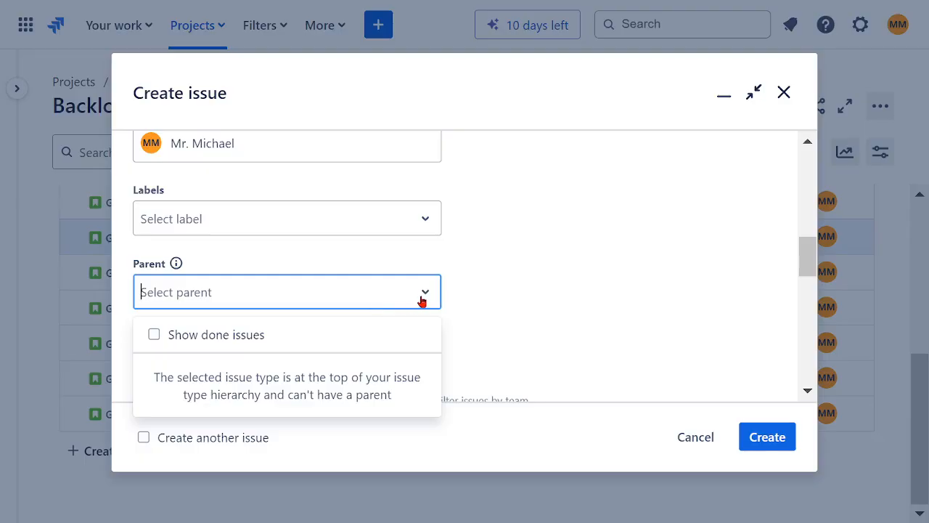
pyautogui.click(520, 303)
pyautogui.scroll(-2, 520, 274)
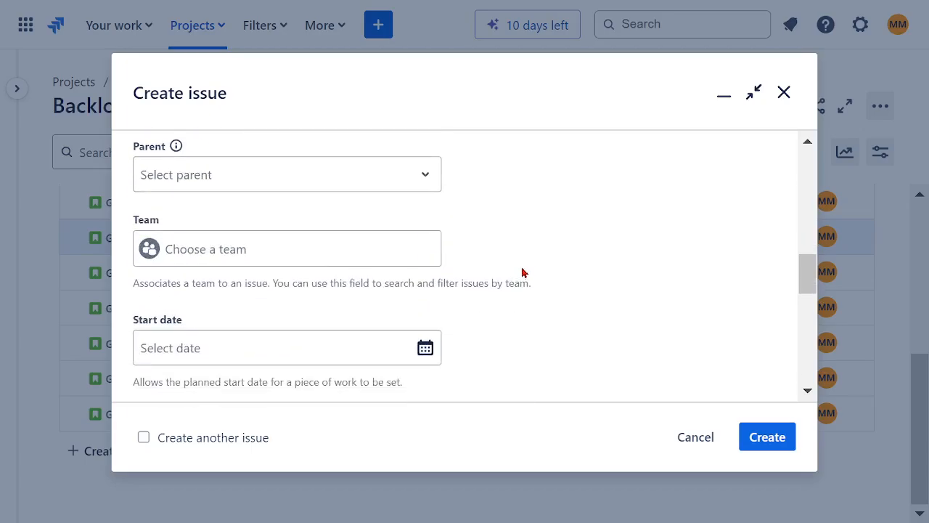
pyautogui.click(317, 258)
pyautogui.click(252, 310)
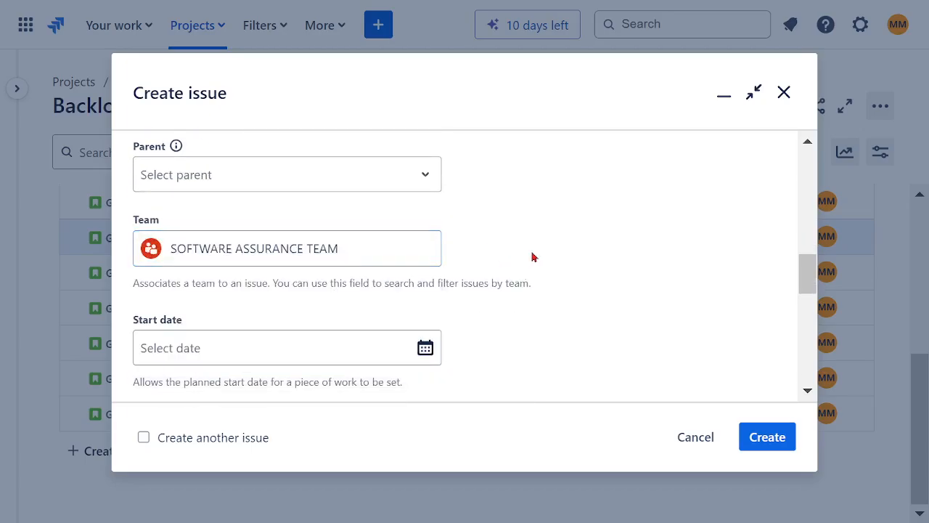
# - Change the US08 issue's type to Story and set the EP08 epic as its parent
pyautogui.scroll(10, 535, 251)
pyautogui.click(299, 280)
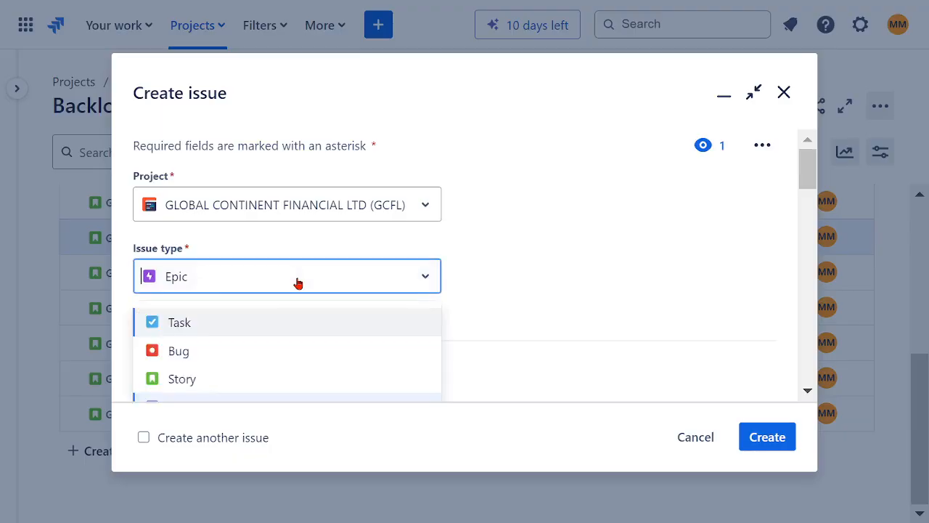
pyautogui.click(217, 386)
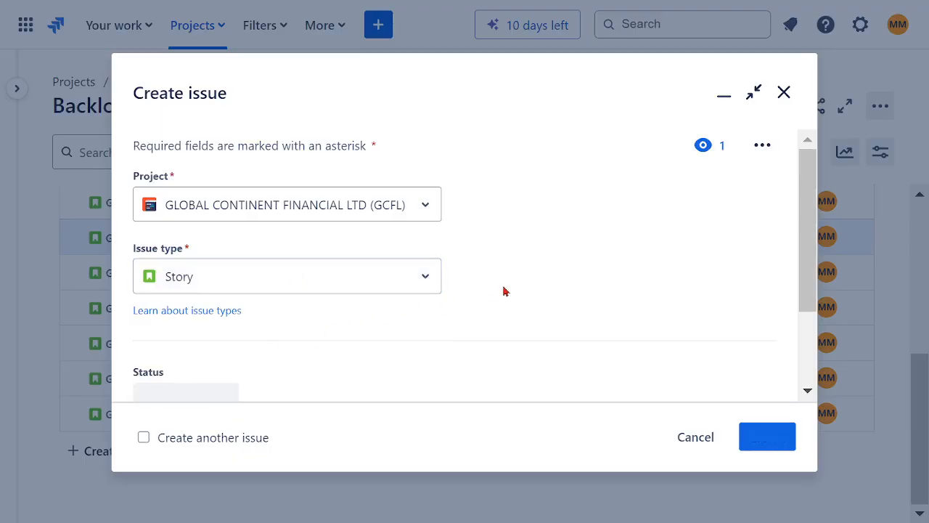
pyautogui.scroll(-3, 522, 279)
pyautogui.scroll(-5, 522, 268)
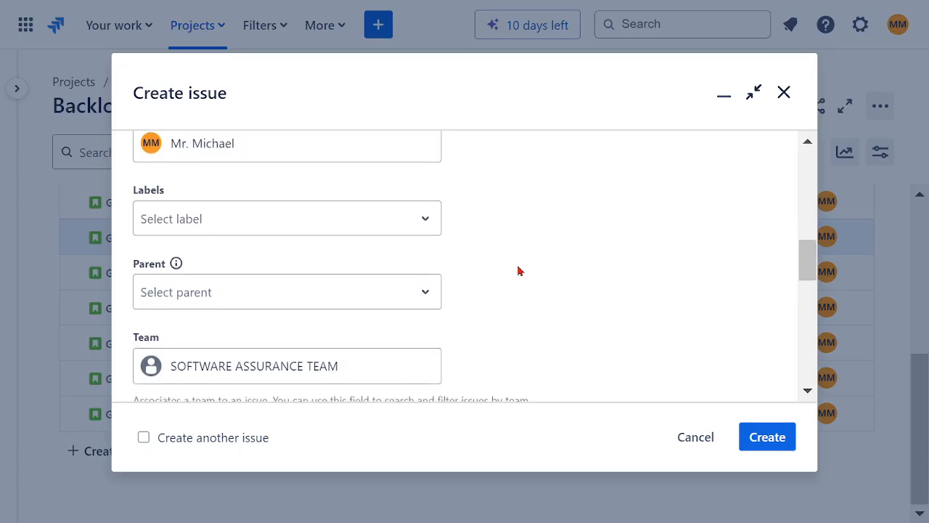
pyautogui.click(289, 309)
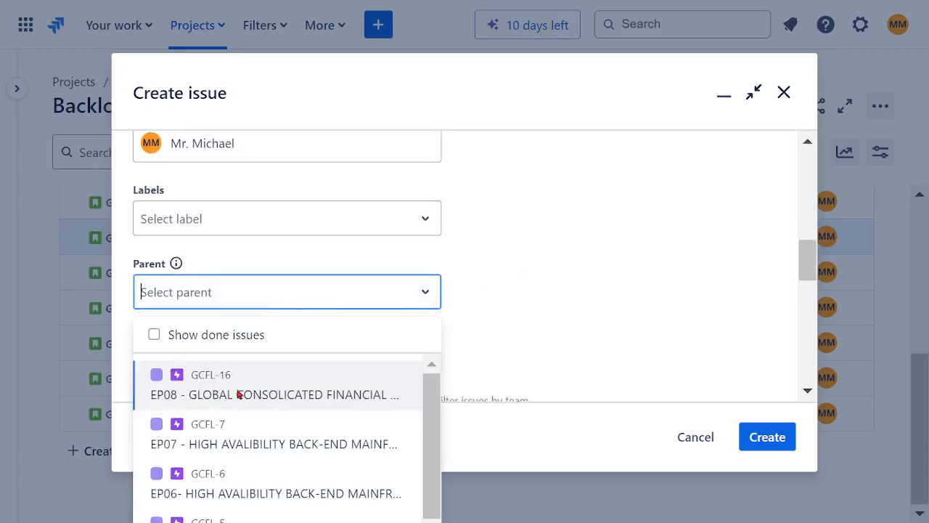
pyautogui.click(231, 396)
# - Set the US08 story's story point estimate to 45
pyautogui.scroll(2, 549, 301)
pyautogui.scroll(-5, 550, 300)
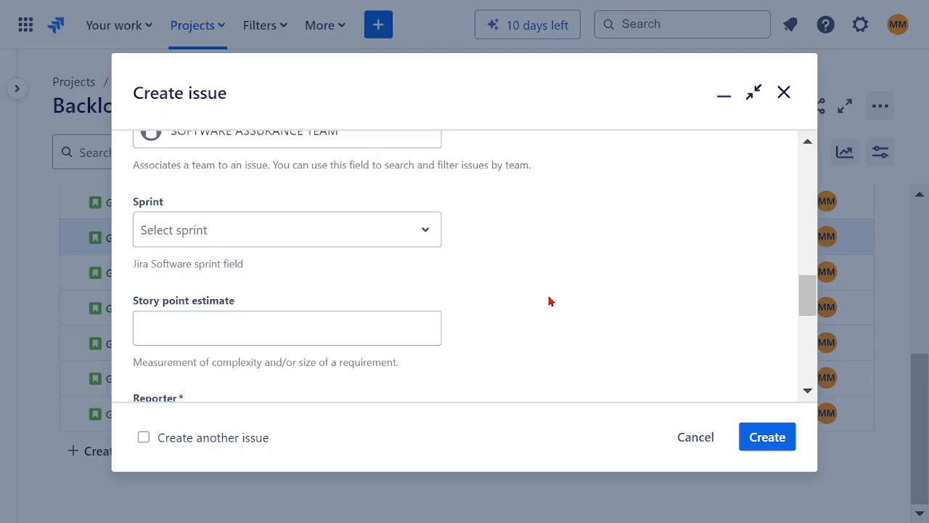
pyautogui.click(344, 331)
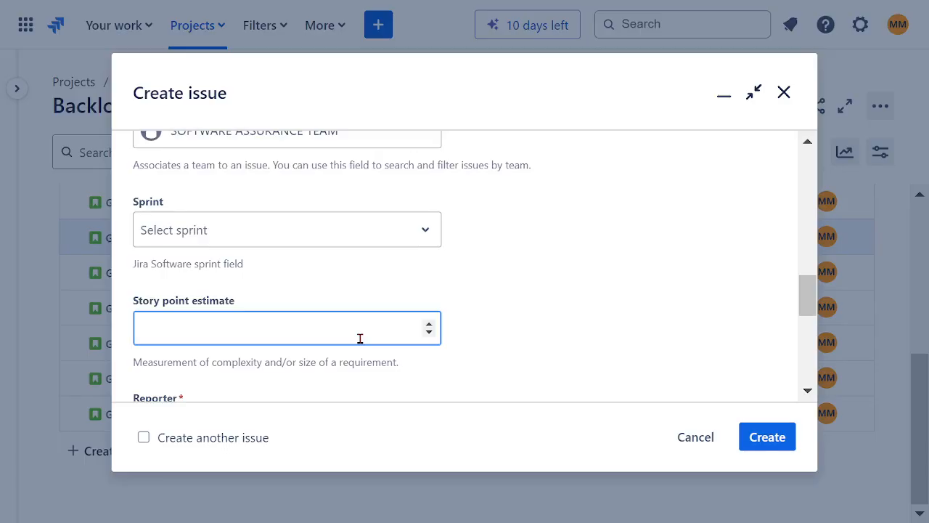
pyautogui.write('45')
pyautogui.click(508, 372)
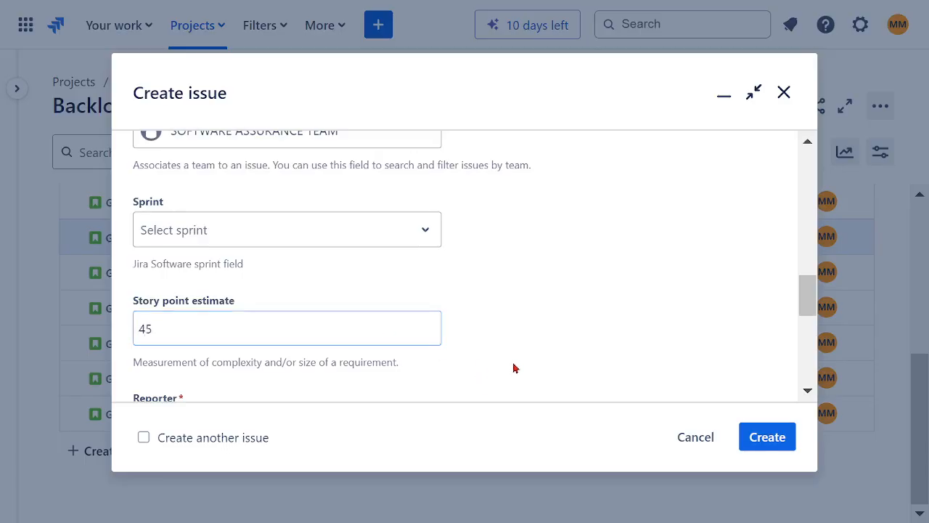
# - Start the US08 story's description with the line "AS PROJECT STAKEHOLDERS"
pyautogui.scroll(-3, 530, 356)
pyautogui.scroll(-3, 506, 358)
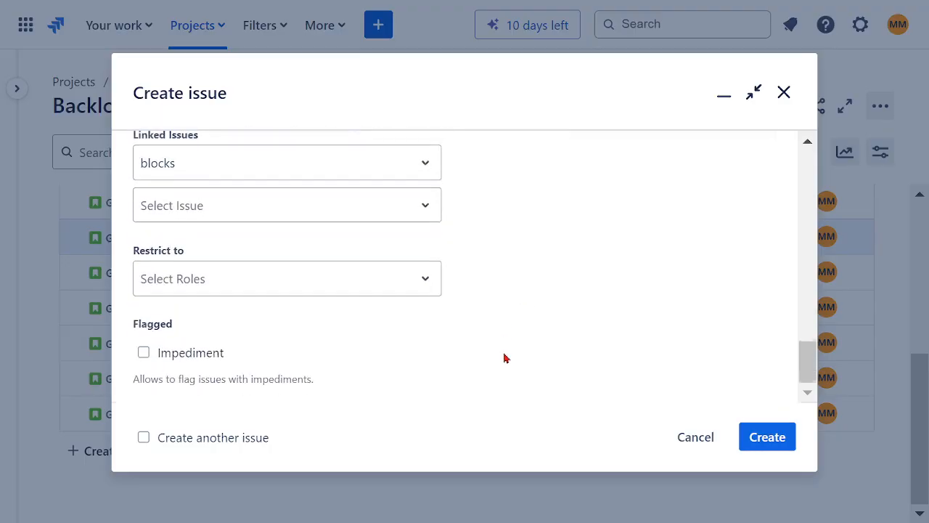
pyautogui.scroll(10, 508, 348)
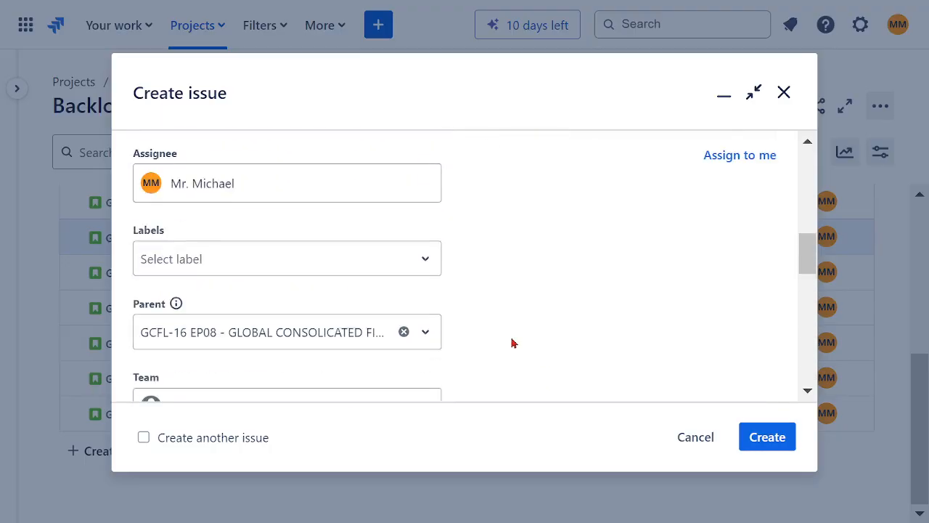
pyautogui.scroll(3, 515, 341)
pyautogui.scroll(-2, 508, 334)
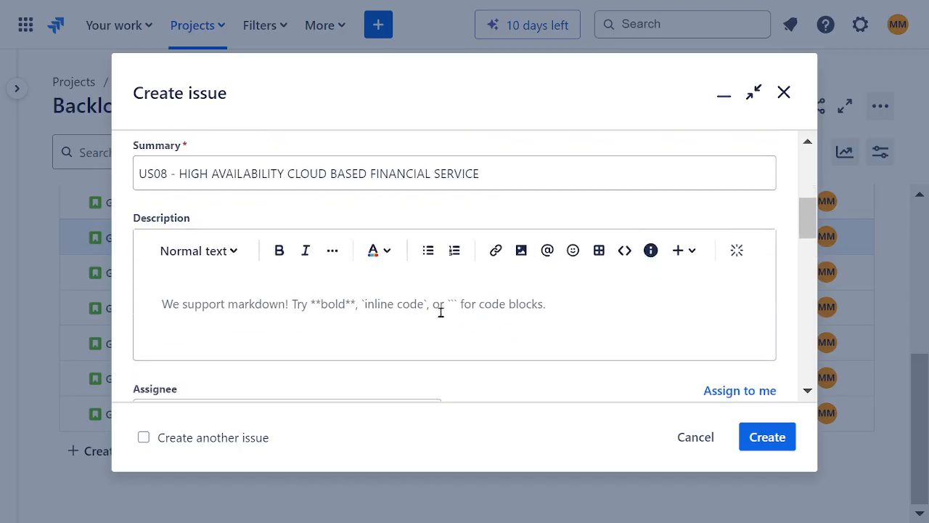
pyautogui.click(434, 321)
pyautogui.write('AS')
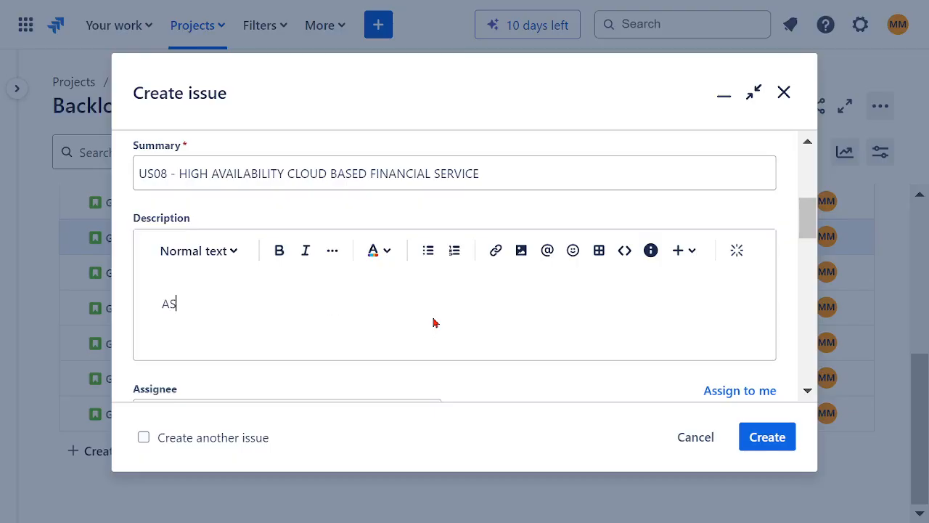
pyautogui.write(' PROJECT STAKEHOLDERS')
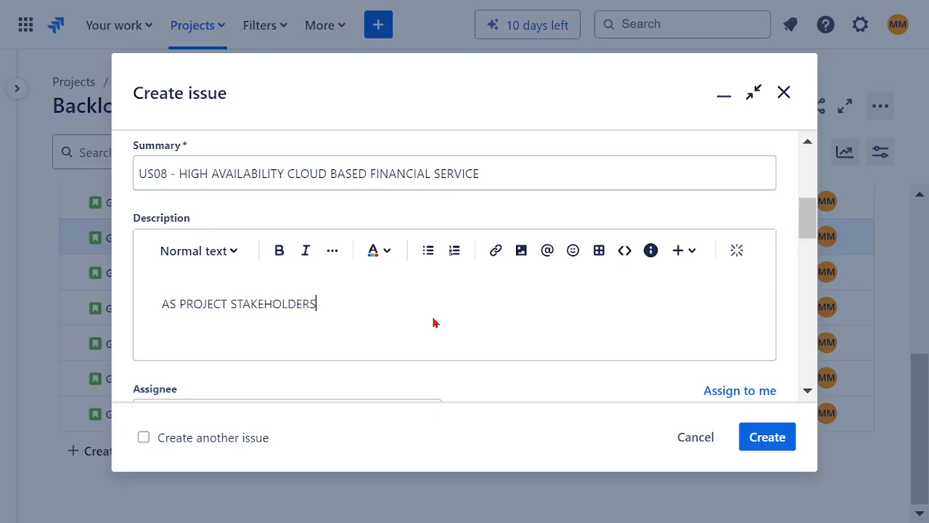
pyautogui.press('Return')
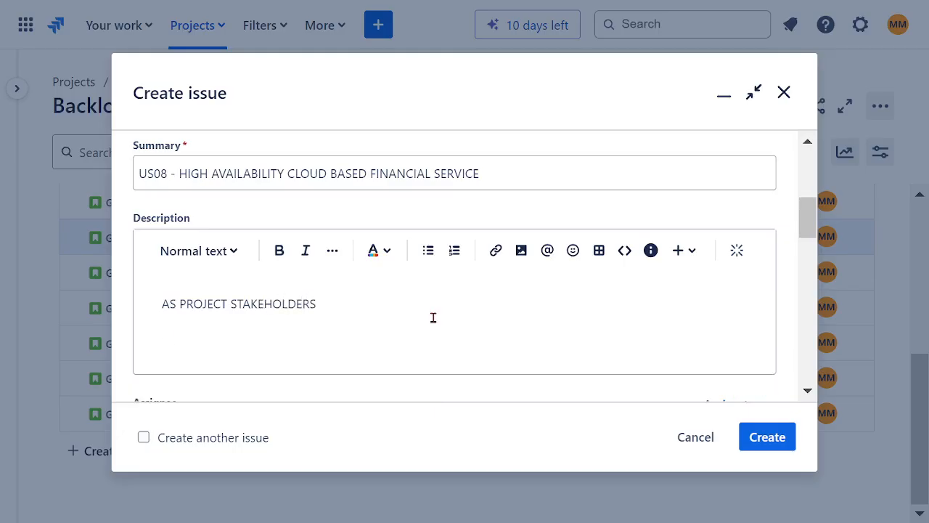
# - Add the second description line "WE WANT TO BE CONFIDENT IN FINAL PRODUCT HIGH AVAILABILITY"
pyautogui.write('WE WANT TO B')
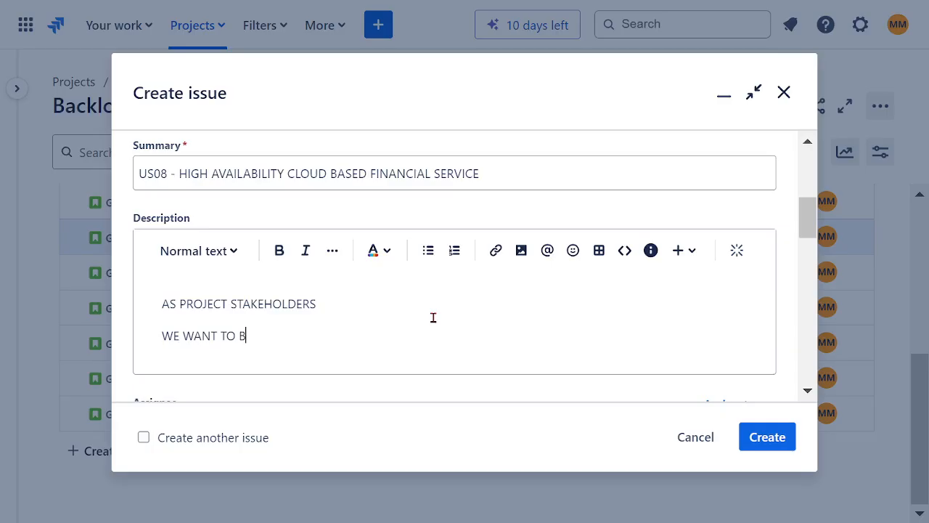
pyautogui.write('E CONFIDENT IN')
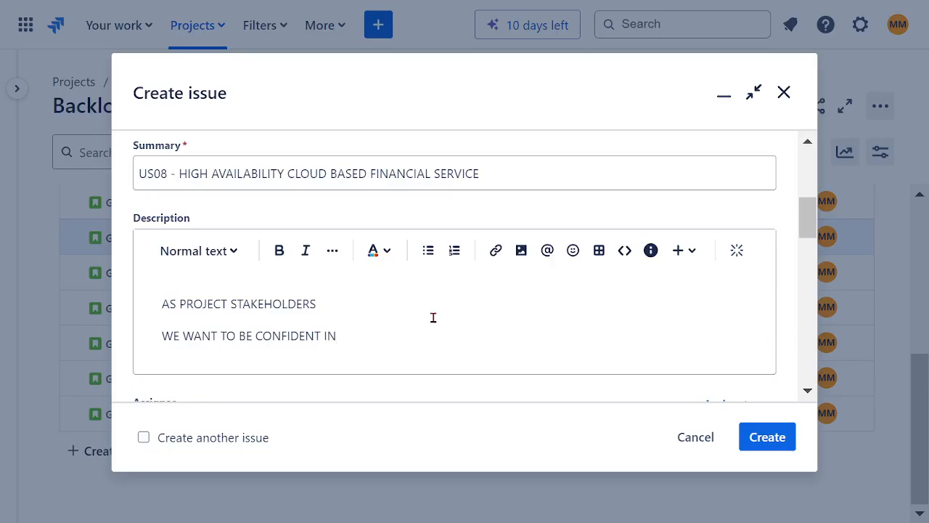
pyautogui.write(' PRO')
pyautogui.write('INAL PROD')
pyautogui.write('UCT')
pyautogui.write(' HIGH')
pyautogui.write(' AVAI')
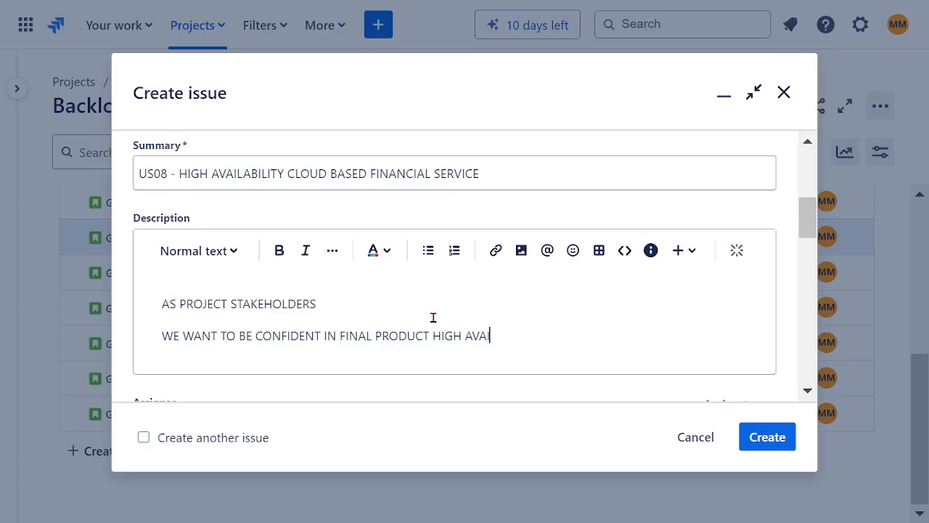
pyautogui.write('LABILITY')
pyautogui.press('Return')
# - Add the third description line "SO THAT WE CAN PROFIT FROM OUR INVESTMENTS"
pyautogui.write('SO THAT')
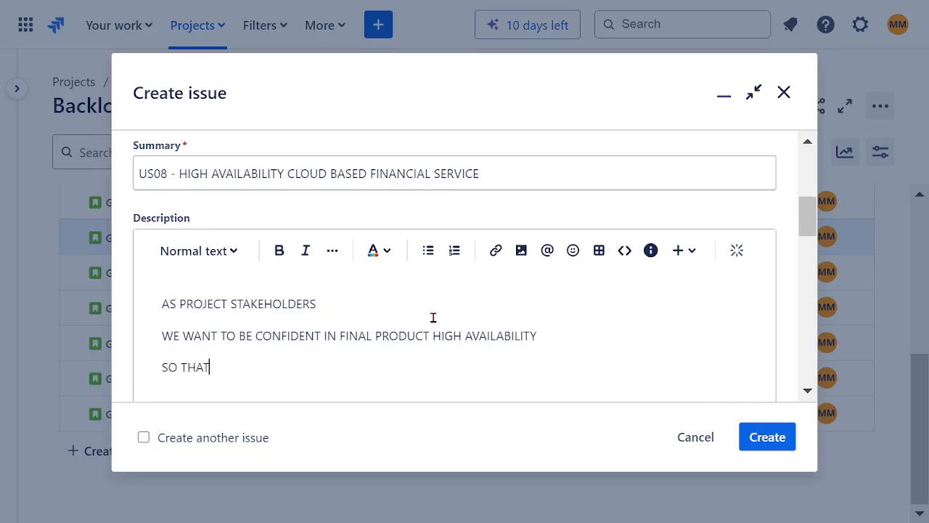
pyautogui.write(' WE CAN PROFI')
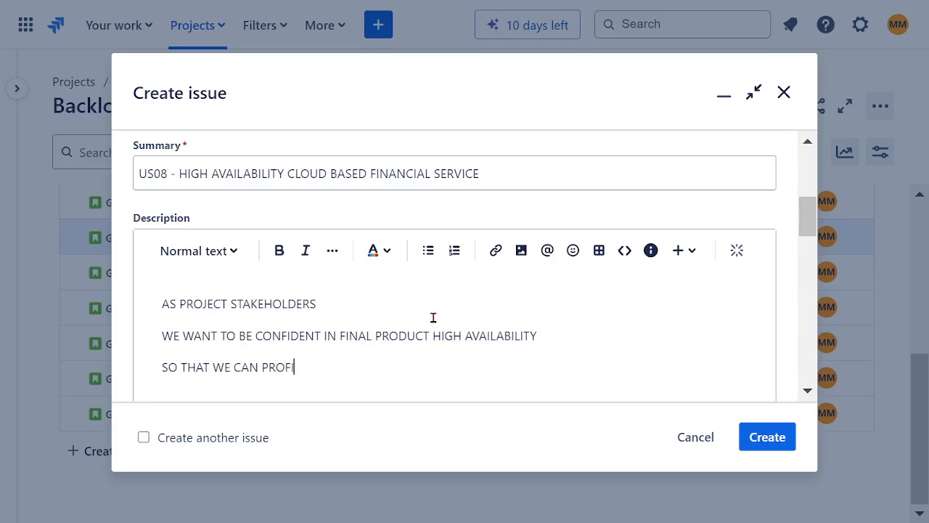
pyautogui.write('T FROM OUR I')
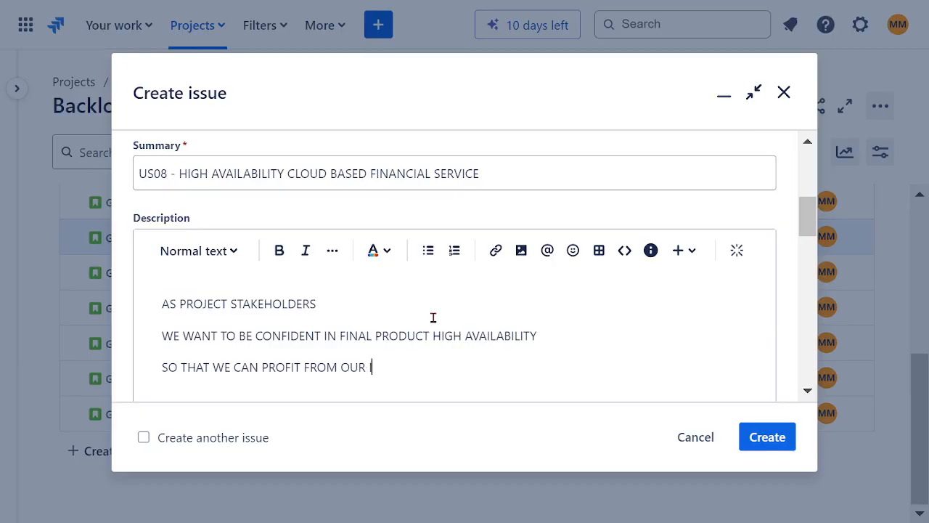
pyautogui.write('NVESTMENTS')
# - Format all three description lines of the US08 story as bold, dark red text
pyautogui.moveTo(462, 363); pyautogui.dragTo(160, 309)
pyautogui.click(278, 254)
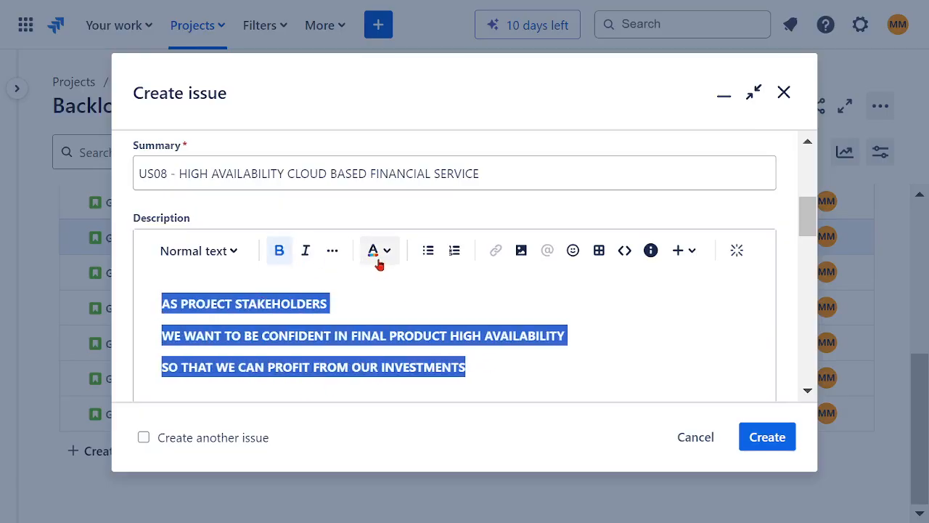
pyautogui.click(377, 254)
pyautogui.click(520, 291)
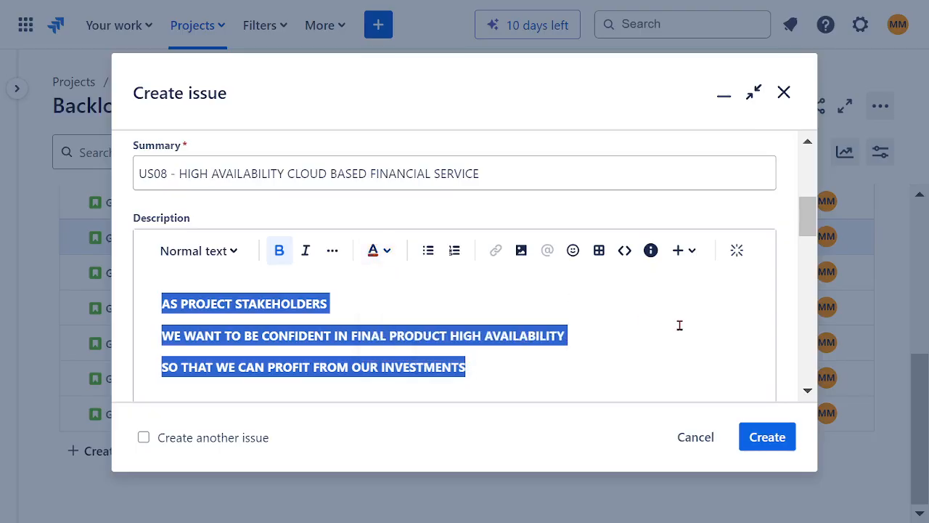
pyautogui.click(475, 308)
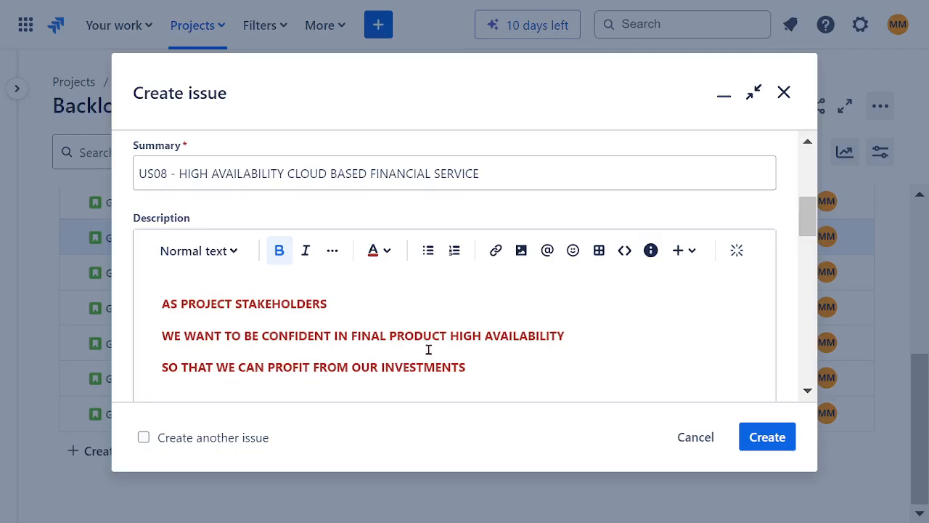
# - Check the US08 story's remaining fields, create the story and dismiss the notification
pyautogui.scroll(-2, 429, 349)
pyautogui.scroll(-2, 425, 339)
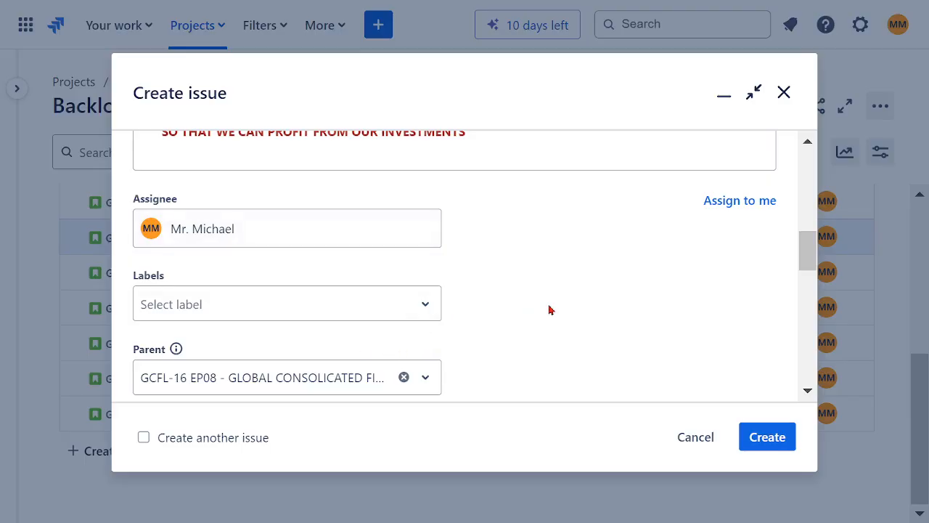
pyautogui.scroll(-2, 544, 313)
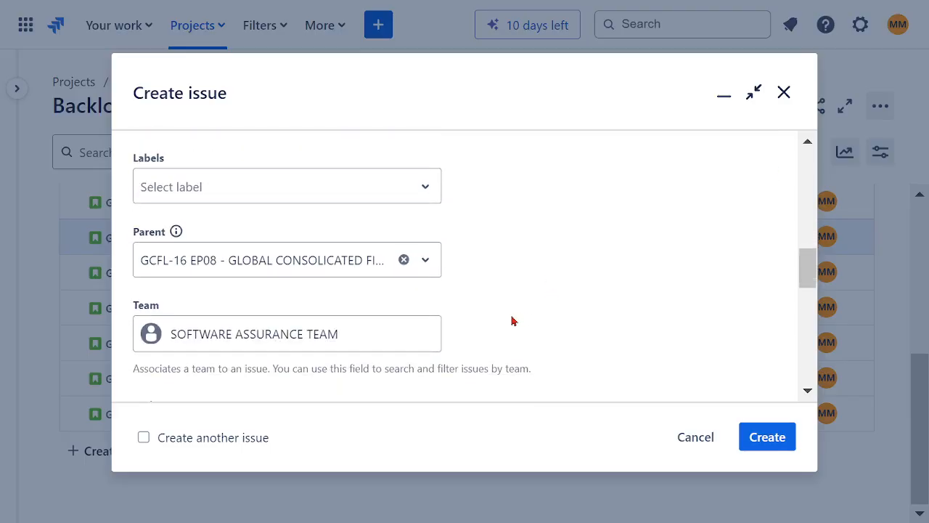
pyautogui.scroll(-5, 512, 320)
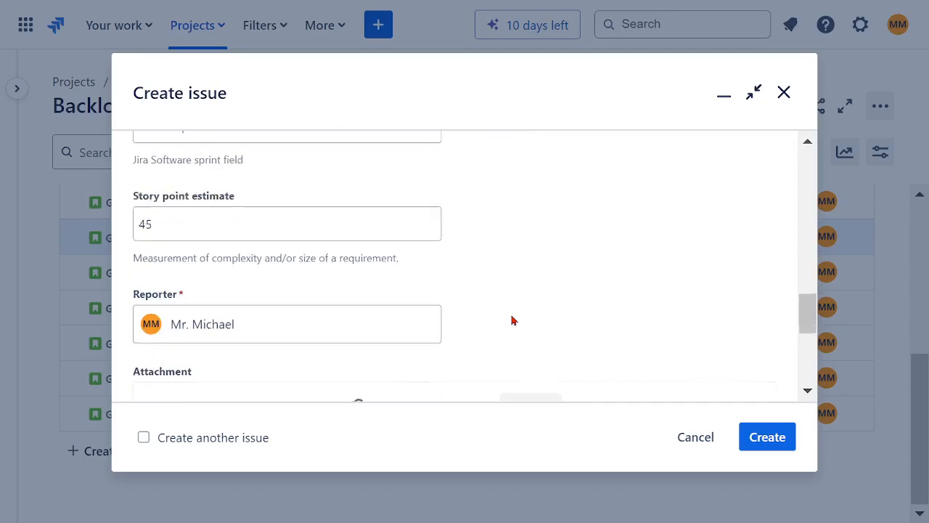
pyautogui.click(760, 440)
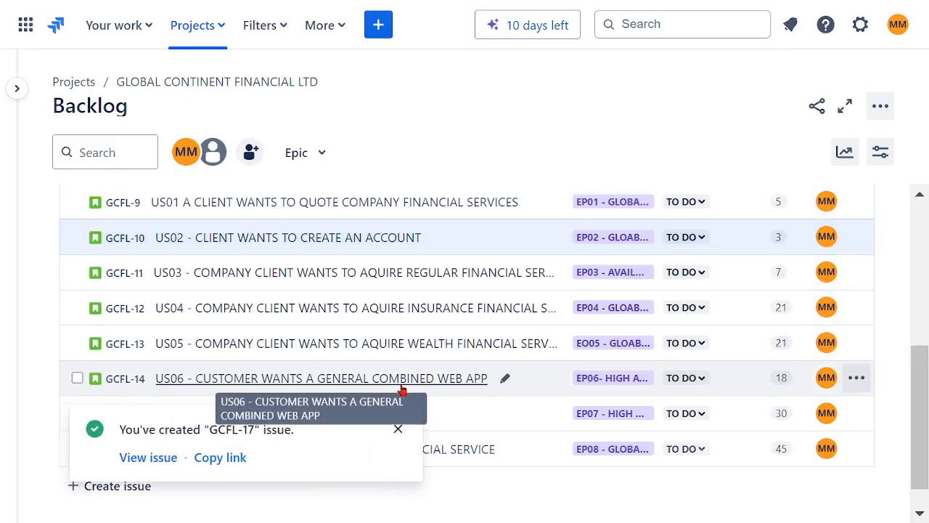
pyautogui.click(397, 429)
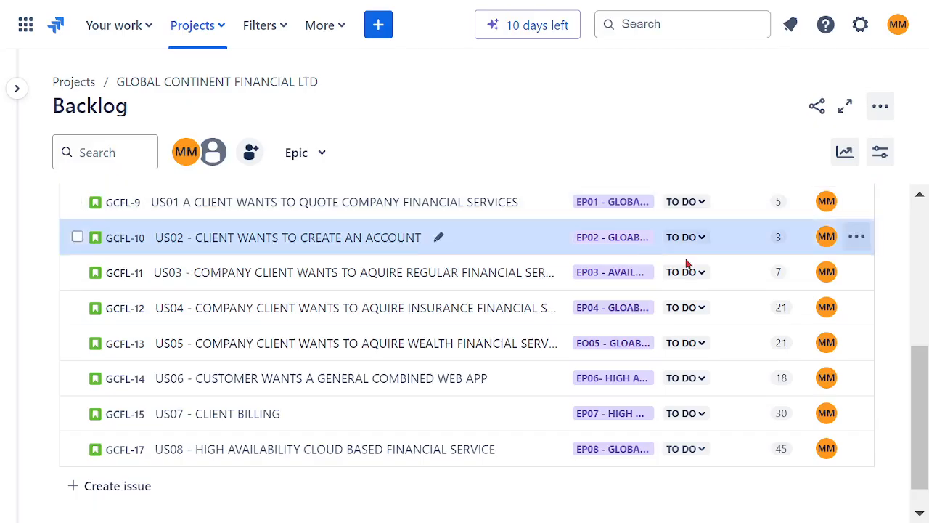
# - Expand the collapsed project sidebar beside the backlog
pyautogui.moveTo(915, 377)
pyautogui.mouseDown()
pyautogui.moveTo(912, 229)
pyautogui.moveTo(917, 377)
pyautogui.mouseUp()
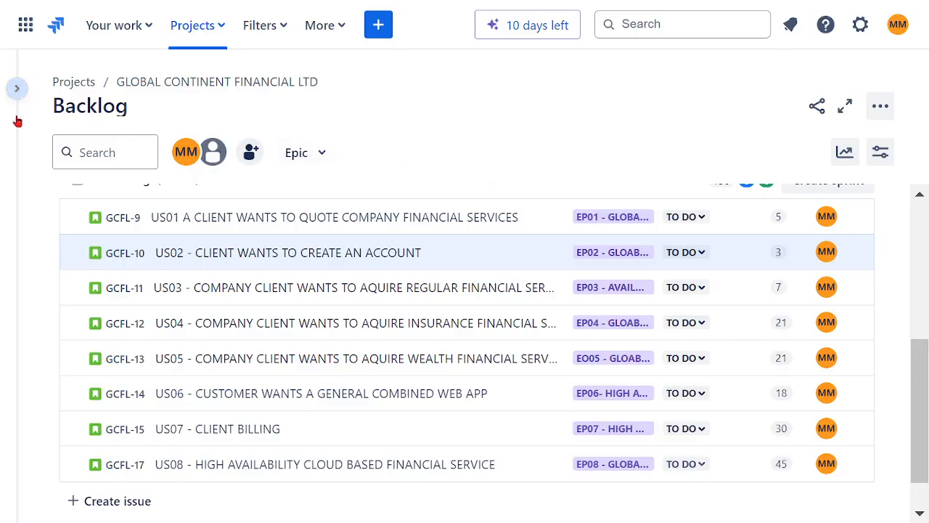
pyautogui.click(17, 89)
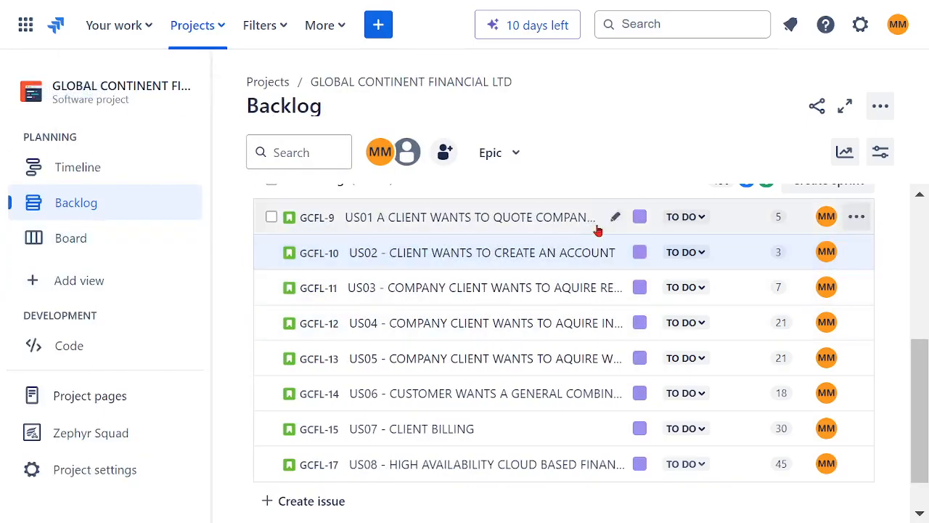